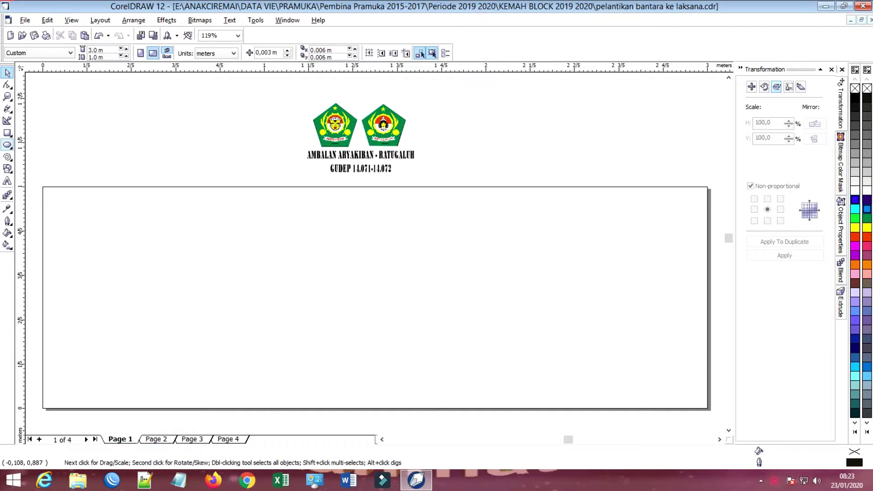
- Draw a rectangle about 0.3 m high in the middle of the page and set its width to 3 m
click(7, 133)
mouse_move(179, 252)
mouse_down()
mouse_move(537, 327)
mouse_move(569, 319)
mouse_up()
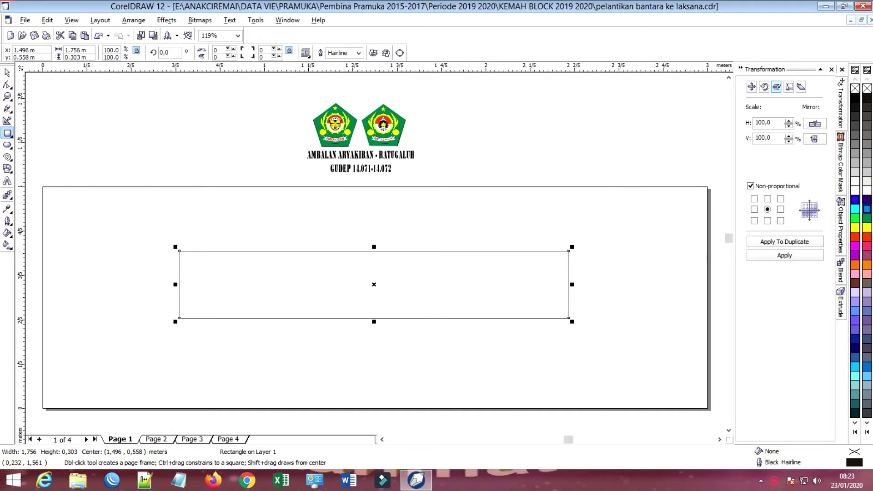
drag(87, 49, 63, 50)
text(1)
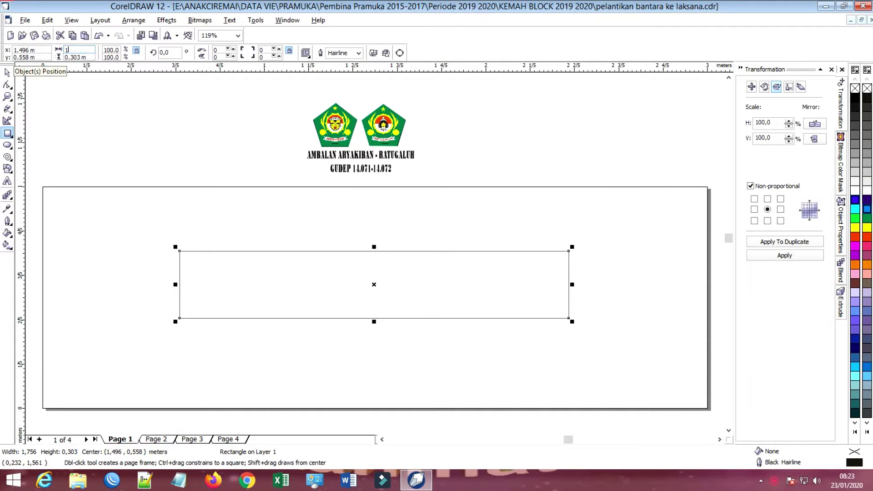
key(Return)
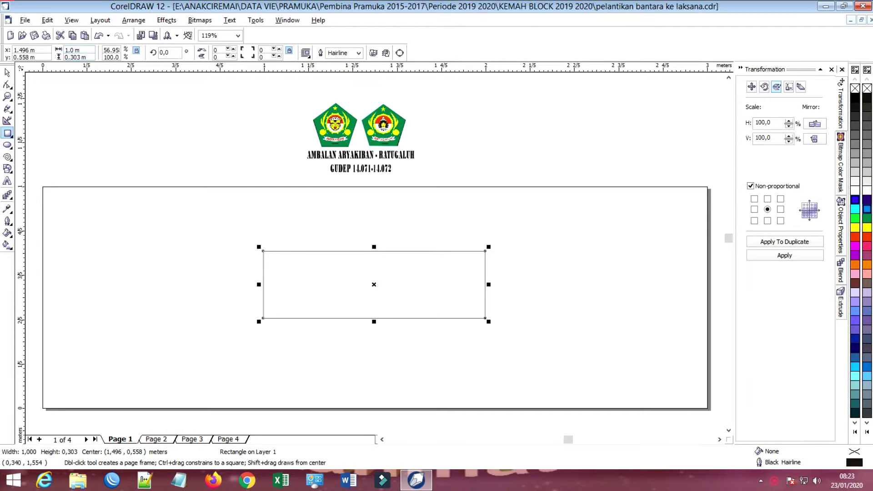
double_click(73, 50)
text(3)
key(Return)
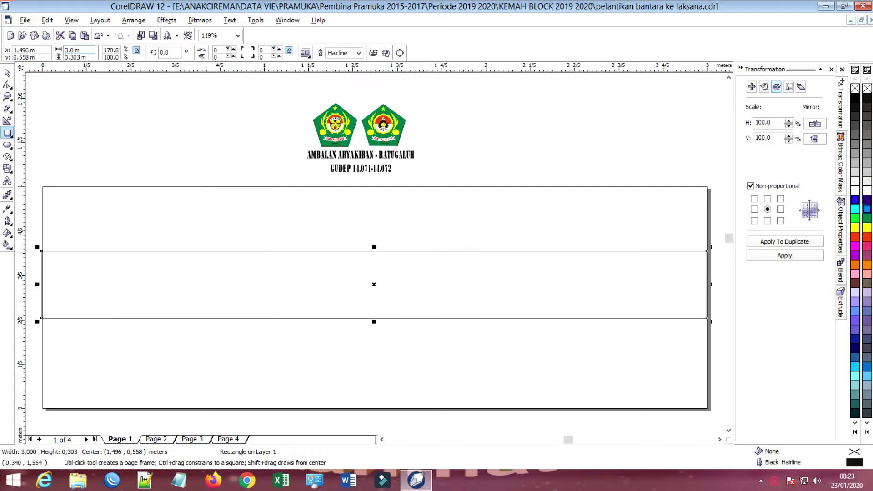
- Set the rectangle's height to 0.15 m
key(Tab)
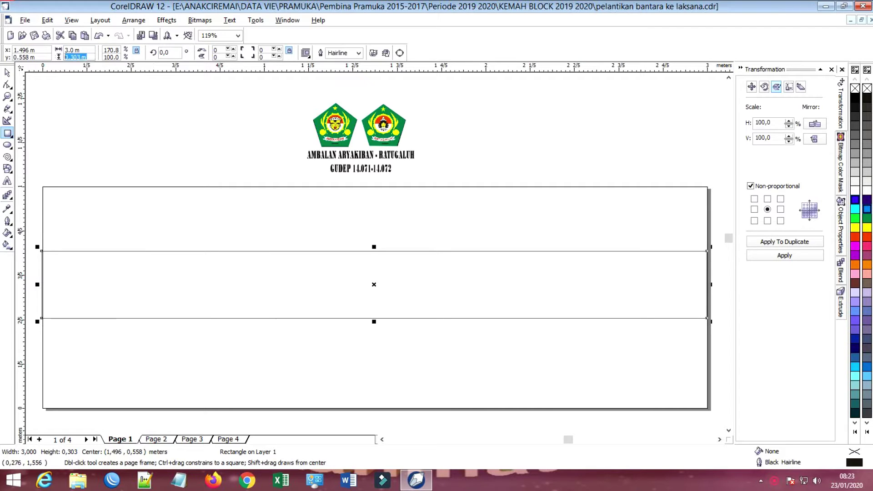
text(0.15)
key(Escape)
drag(86, 56, 71, 56)
text(15)
key(Return)
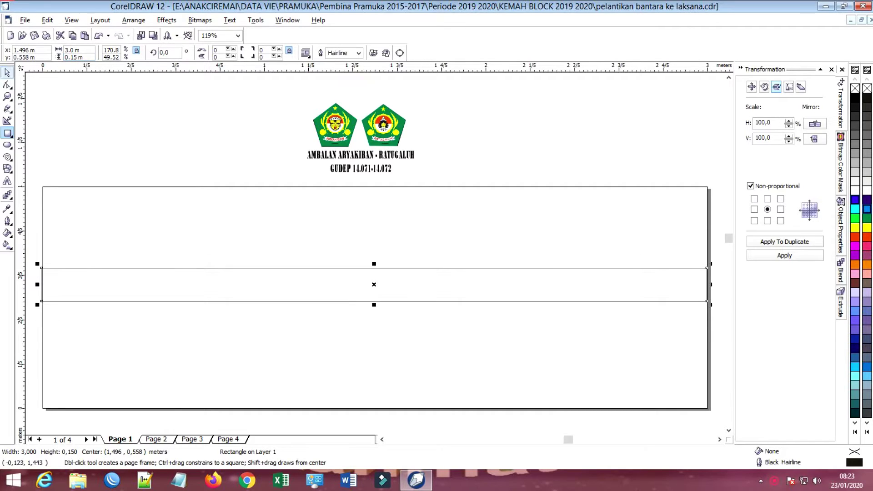
- Move the rectangle into the upper part of the page and place a copy of it just below
click(7, 73)
click(524, 232)
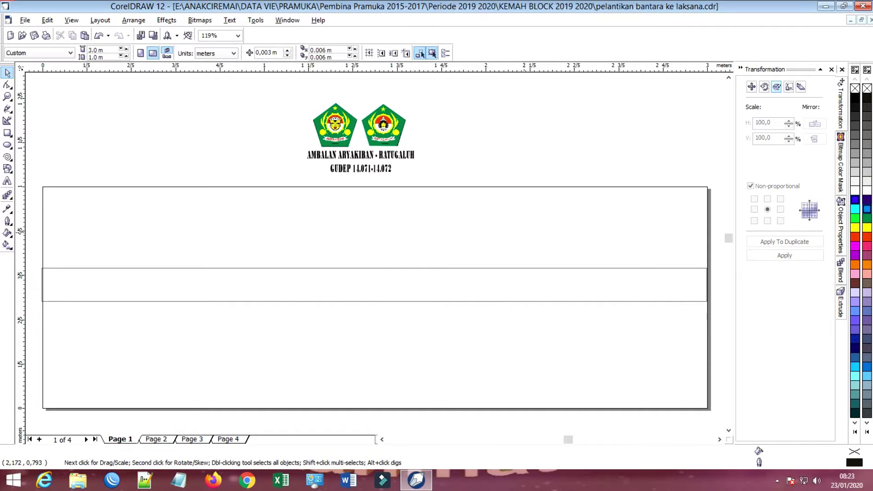
click(394, 285)
click(377, 237)
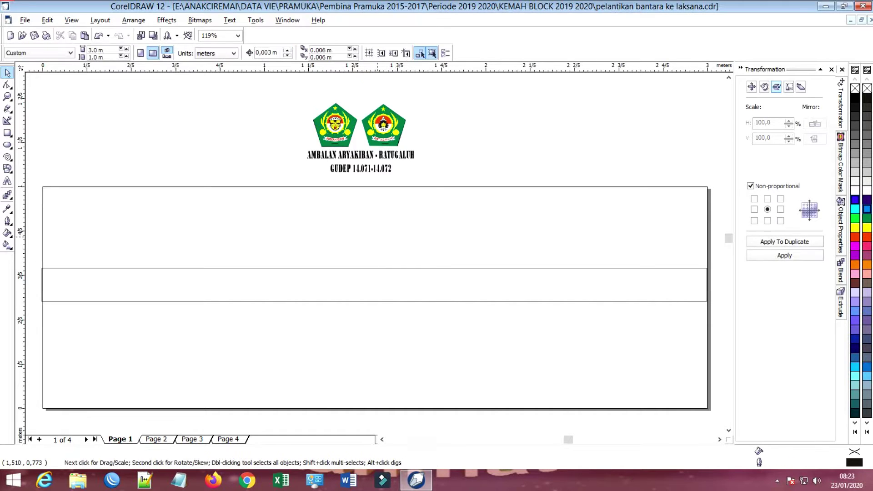
drag(330, 268, 338, 212)
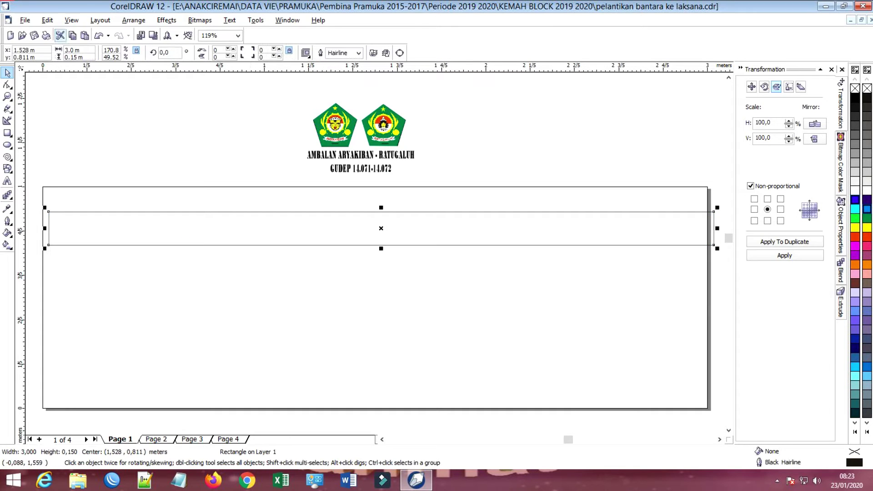
click(72, 36)
click(184, 229)
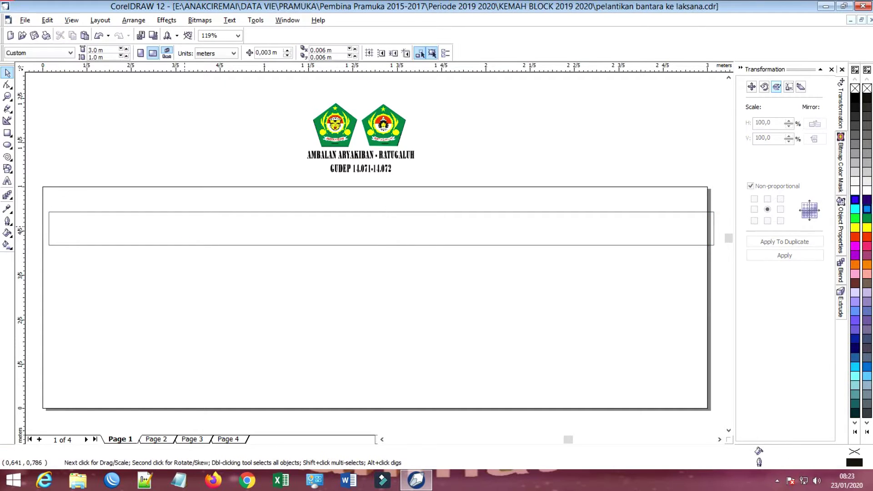
click(84, 35)
drag(238, 235, 244, 288)
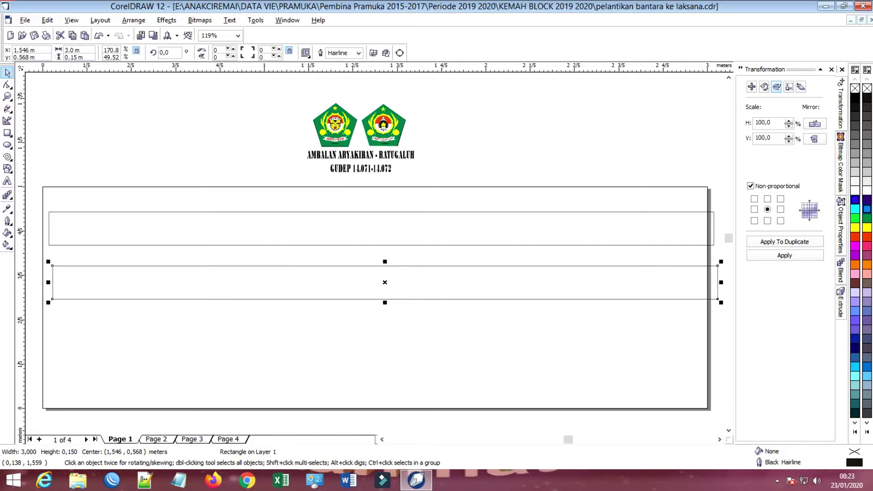
- Set the copied rectangle's height to 0.9 m
double_click(74, 57)
drag(70, 57, 85, 56)
text(90)
key(Return)
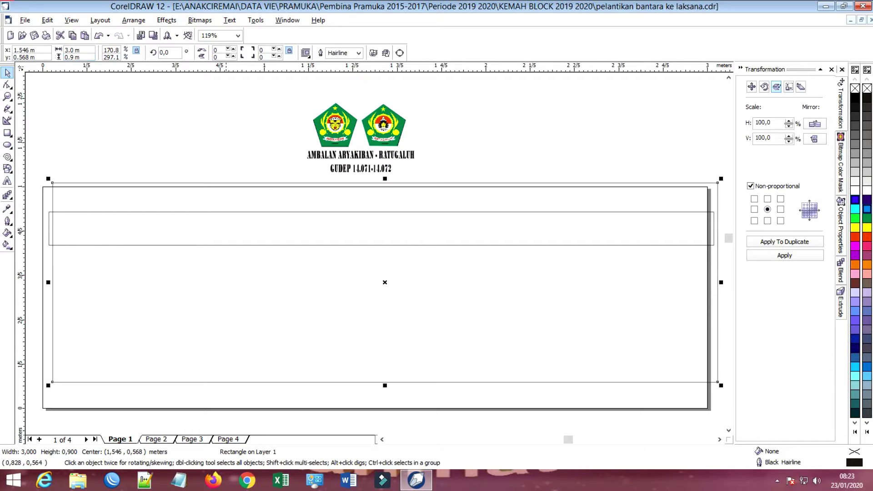
- Reposition the 0.9 m high rectangle by hand so that it roughly fits over the page
drag(206, 291, 201, 304)
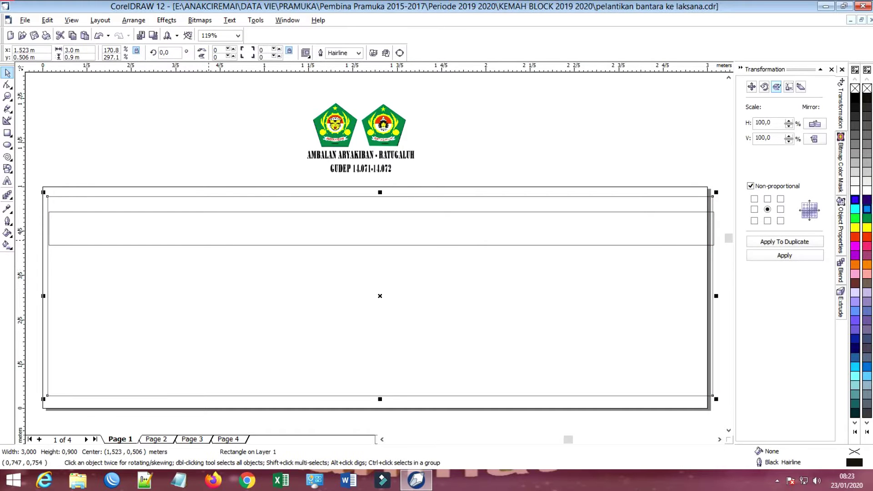
click(210, 232)
drag(209, 247, 193, 180)
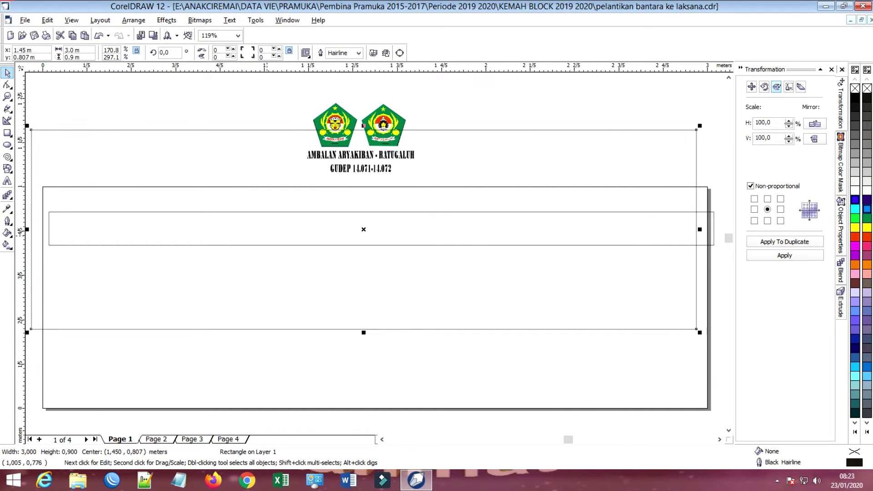
click(712, 232)
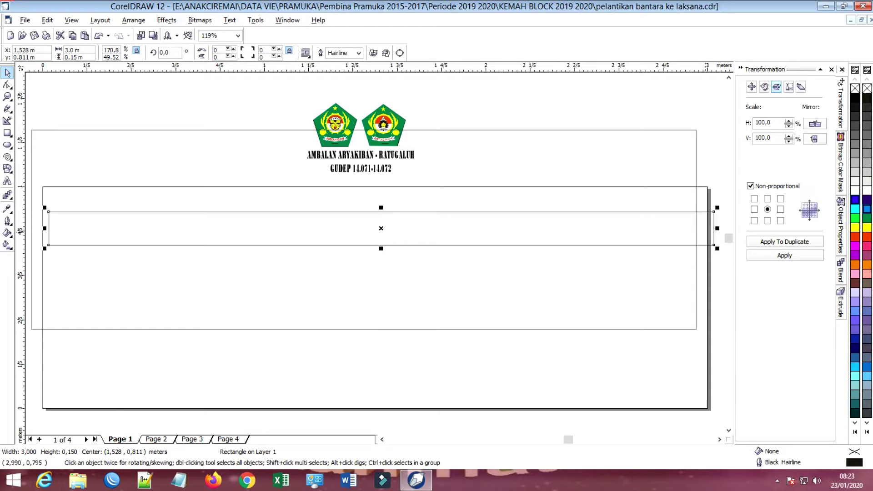
click(592, 163)
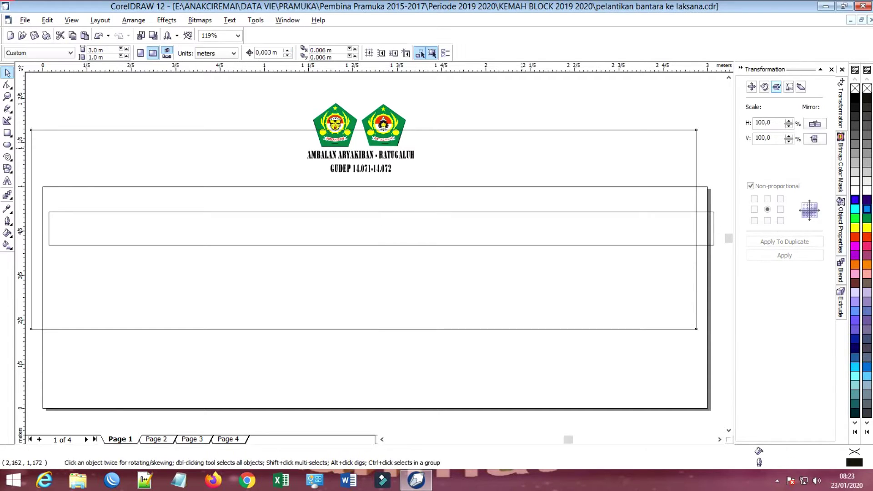
drag(521, 148, 535, 220)
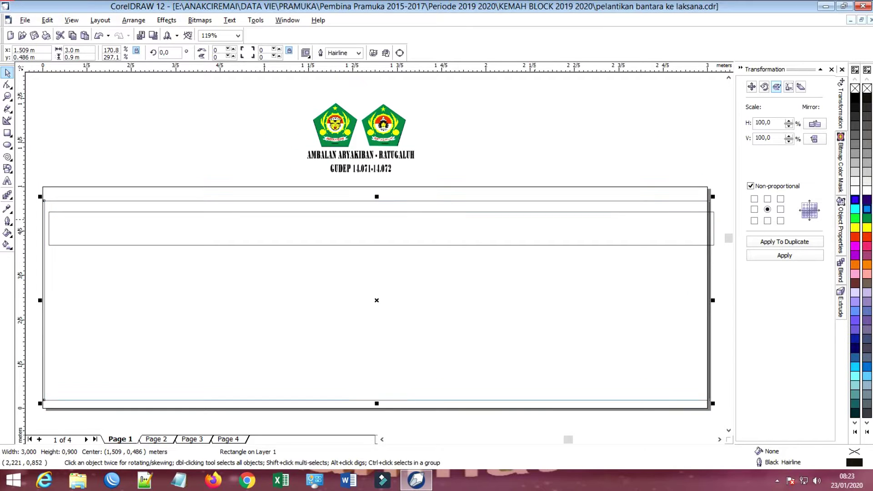
- Center the 0.9 m high rectangle on the page
click(134, 20)
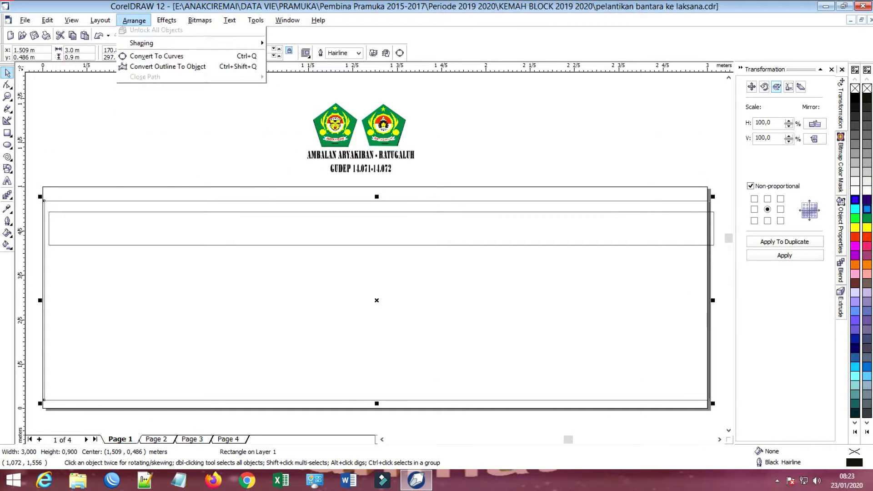
mouse_move(159, 56)
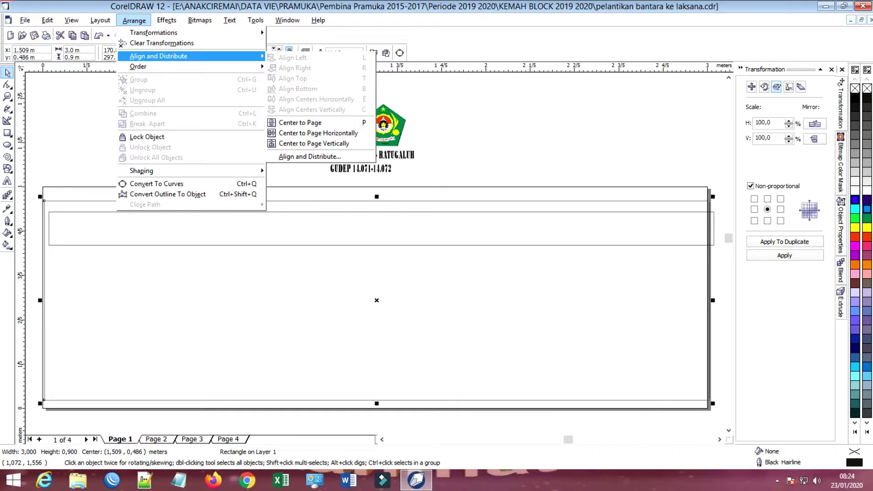
click(300, 123)
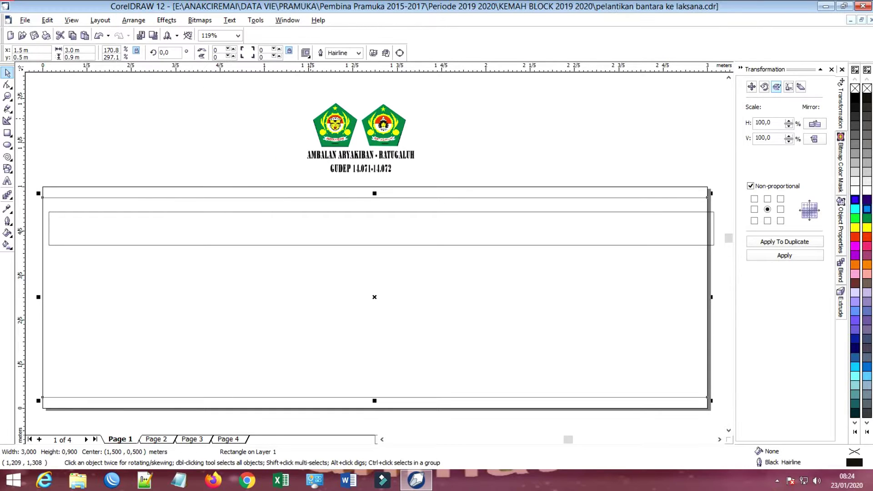
- Move the narrow rectangle to the middle of the page and fill it with cyan
drag(427, 229, 417, 291)
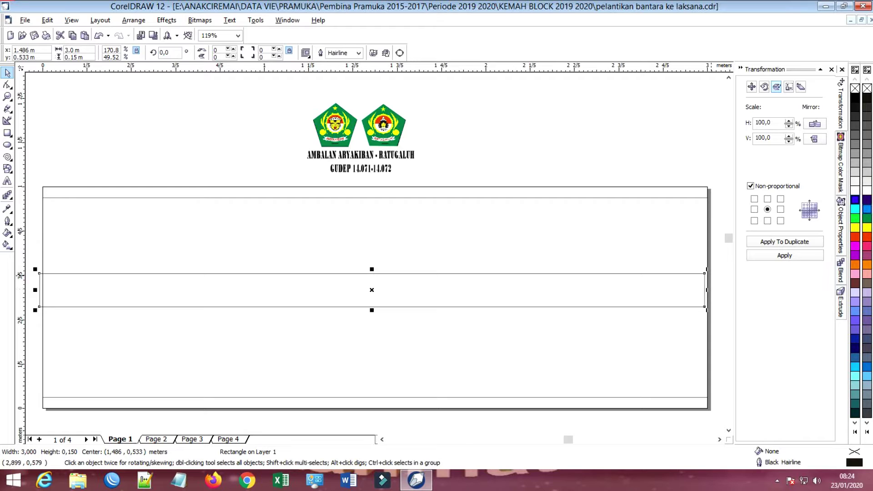
click(867, 208)
click(518, 179)
click(478, 224)
right_click(477, 223)
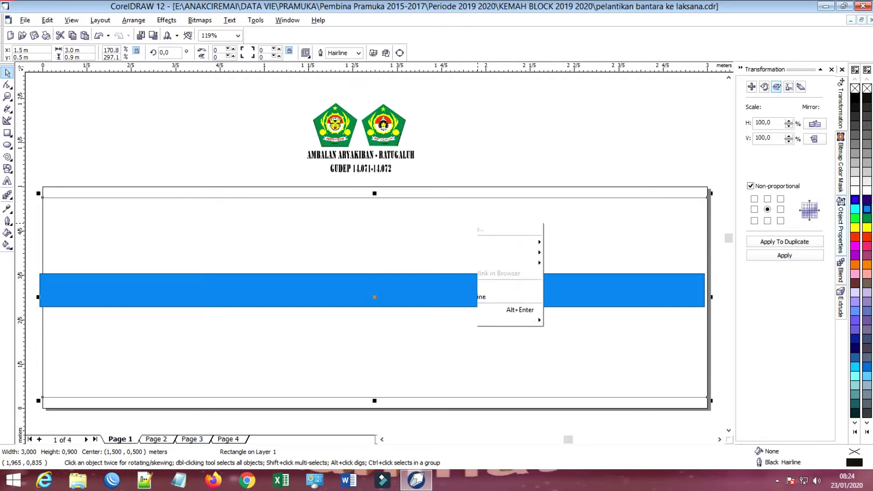
click(438, 283)
- Align the centers of the cyan bar and the large rectangle both horizontally and vertically
click(438, 284)
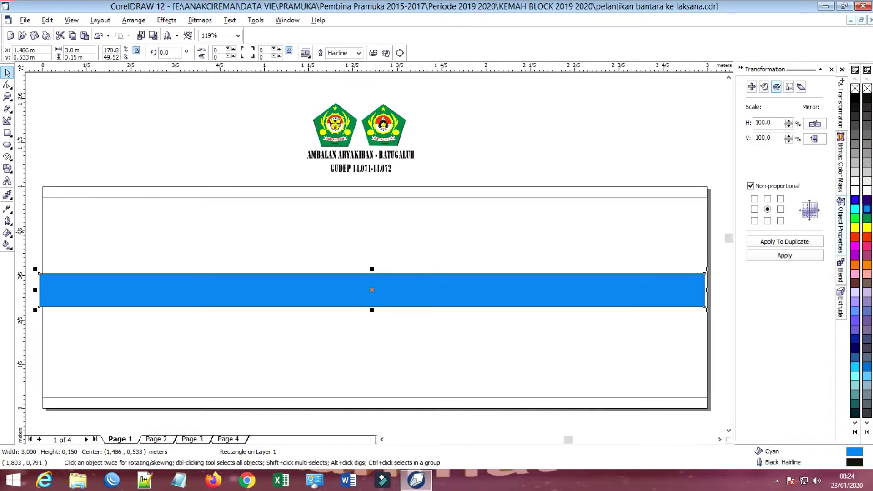
shift+click(442, 233)
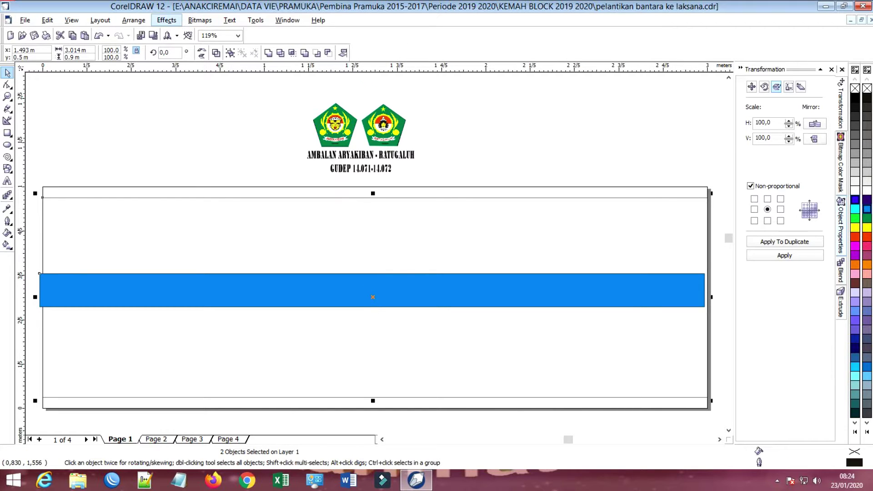
click(134, 20)
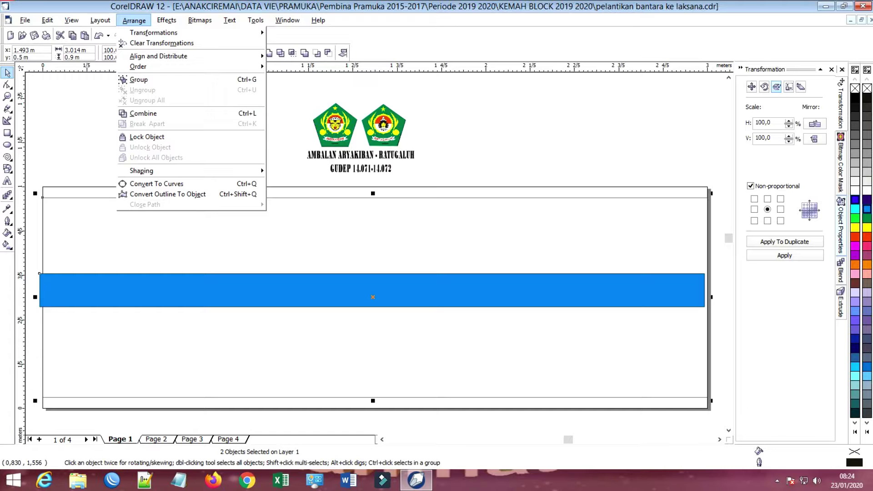
mouse_move(154, 32)
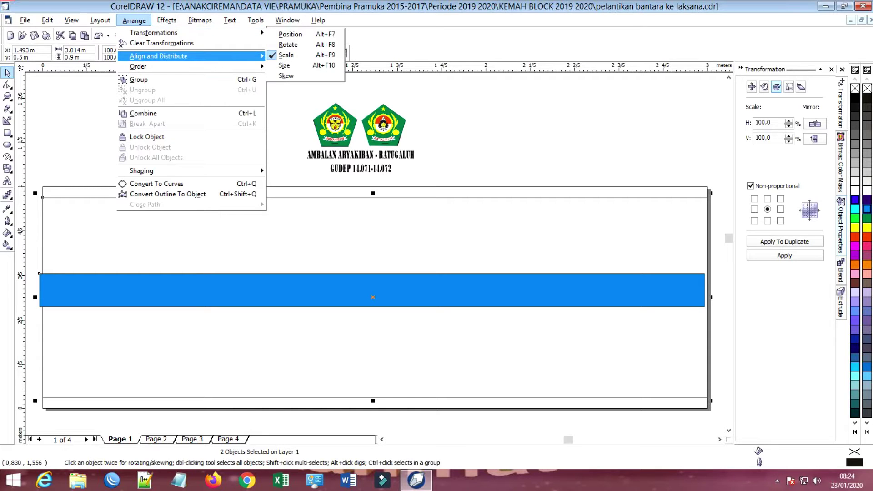
mouse_move(159, 56)
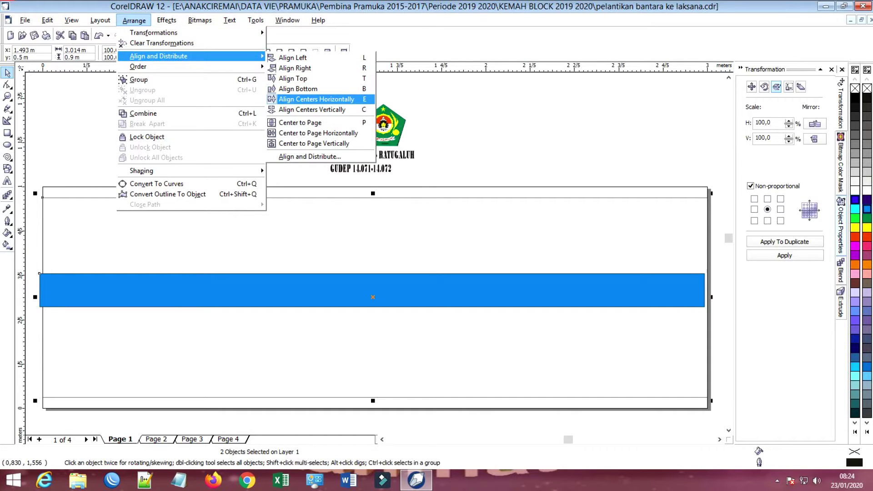
click(359, 100)
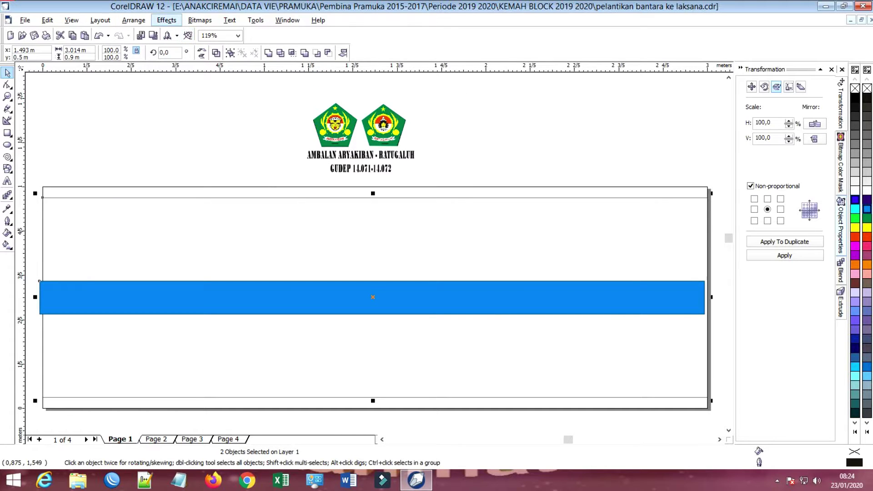
click(133, 20)
mouse_move(159, 56)
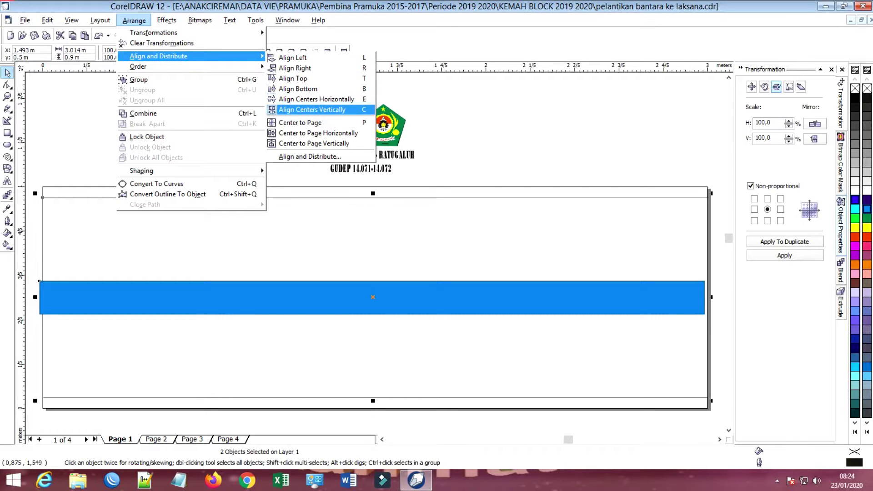
click(327, 109)
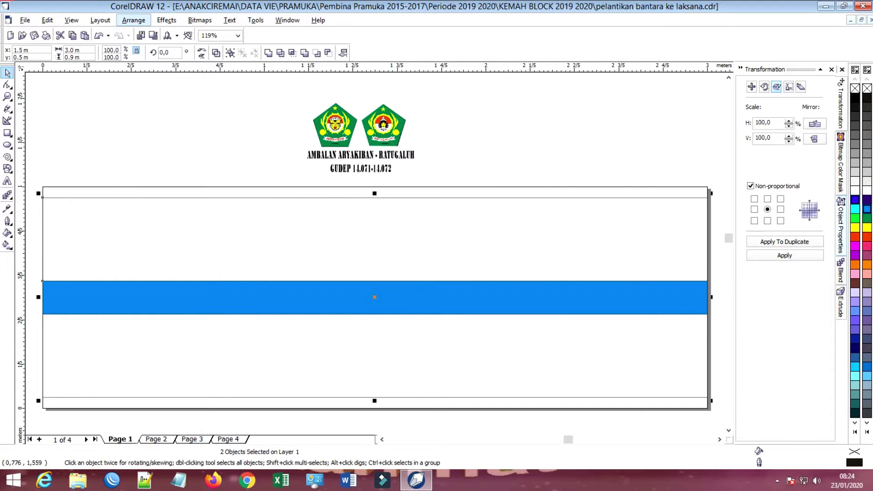
- Align the cyan bar to the bottom edge of the large rectangle and clear the selection
click(135, 20)
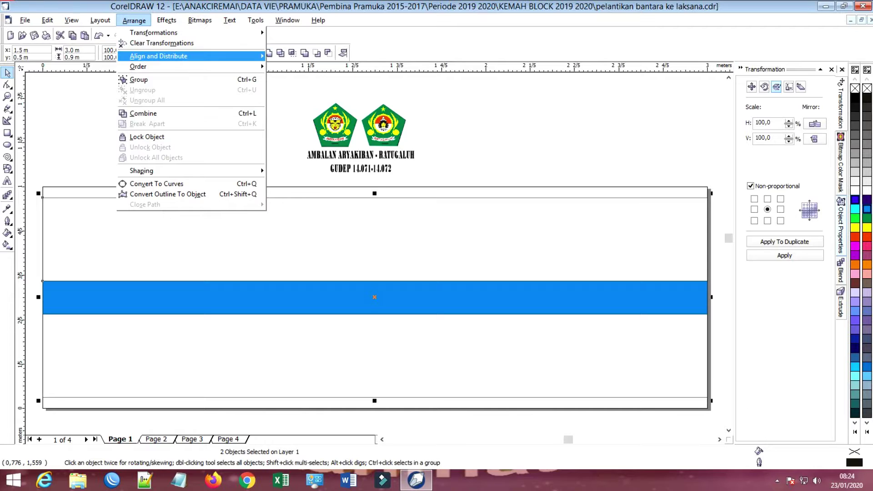
mouse_move(158, 56)
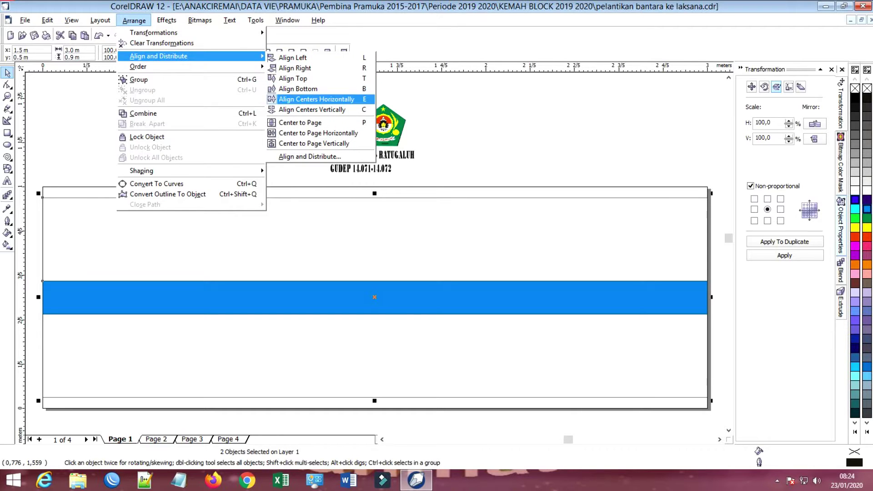
key(b)
click(228, 110)
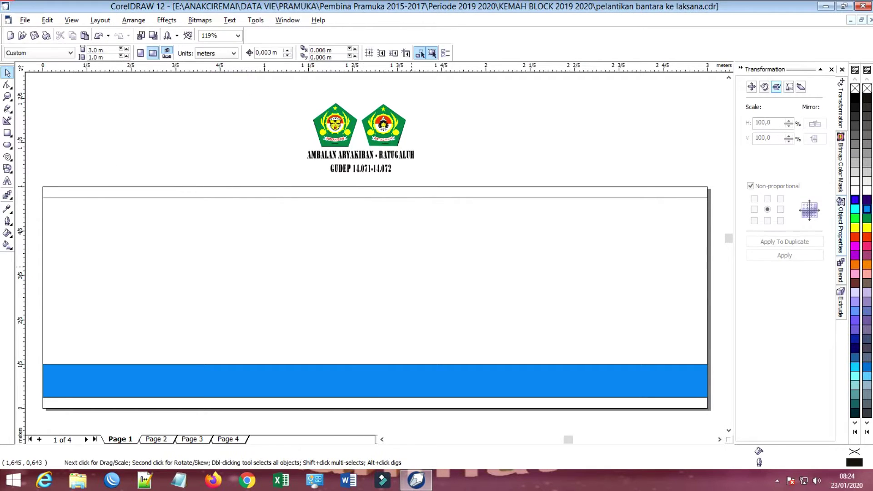
click(472, 231)
click(479, 159)
- Duplicate the cyan bar and place the copy near the large rectangle's upper edge
key(Escape)
key(Tab)
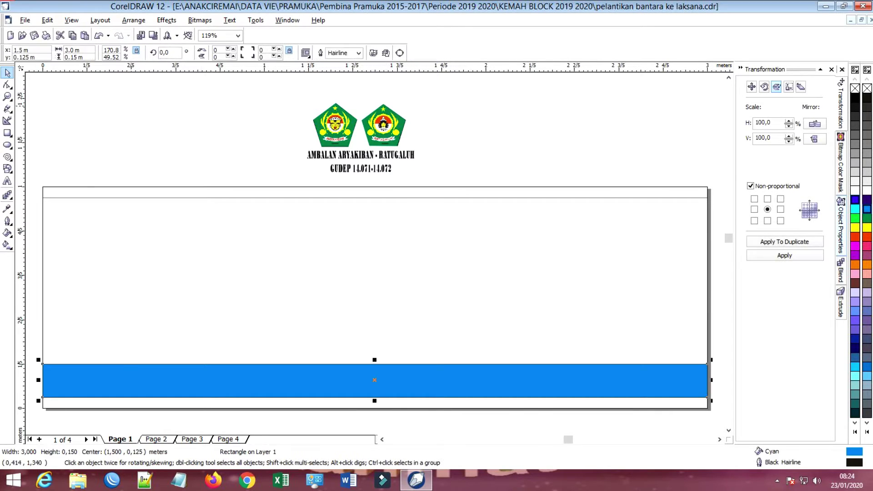
key(Escape)
click(84, 36)
drag(262, 380, 266, 223)
click(250, 282)
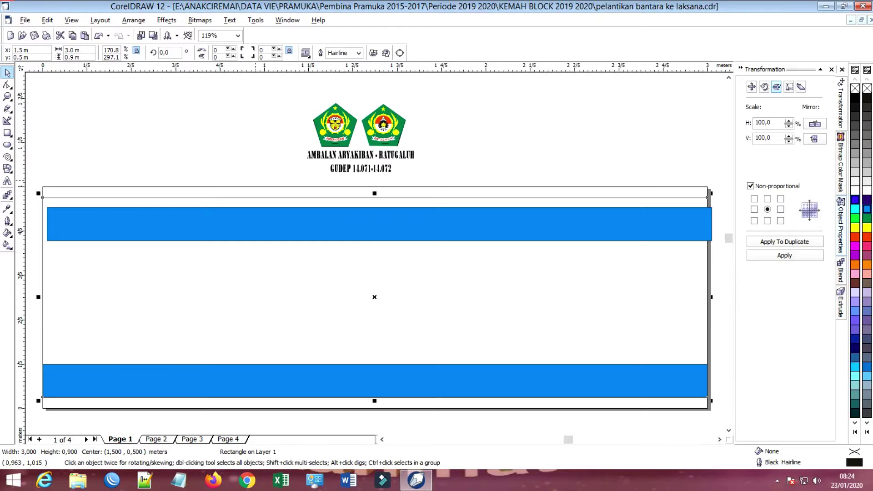
- Align the upper cyan bar and the large rectangle by horizontal centers, and snap the bar to the rectangle's top edge
click(234, 183)
click(234, 218)
shift+click(240, 278)
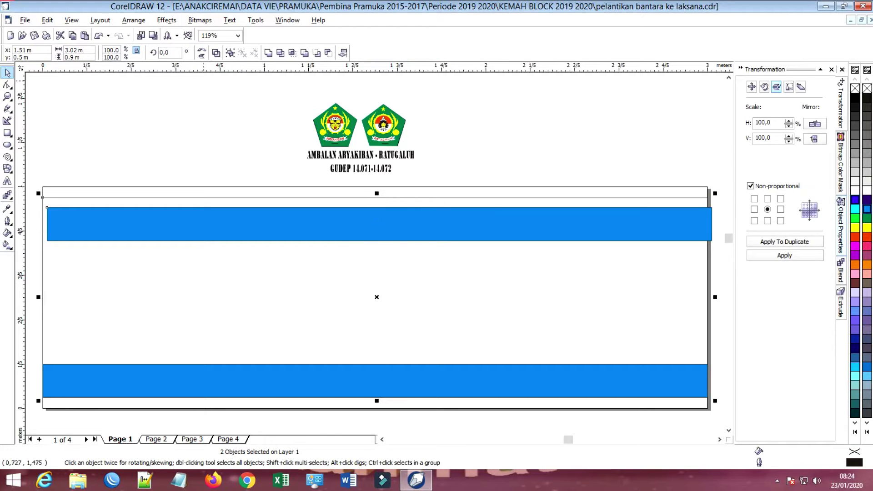
click(134, 20)
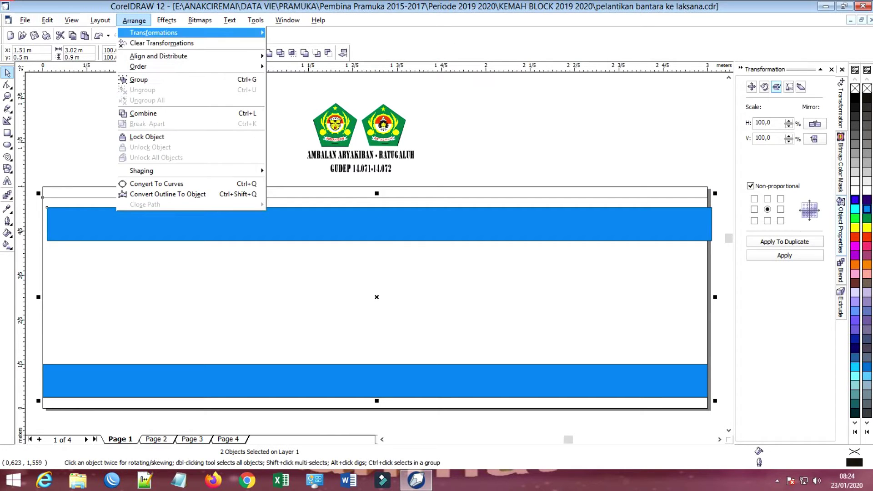
mouse_move(159, 56)
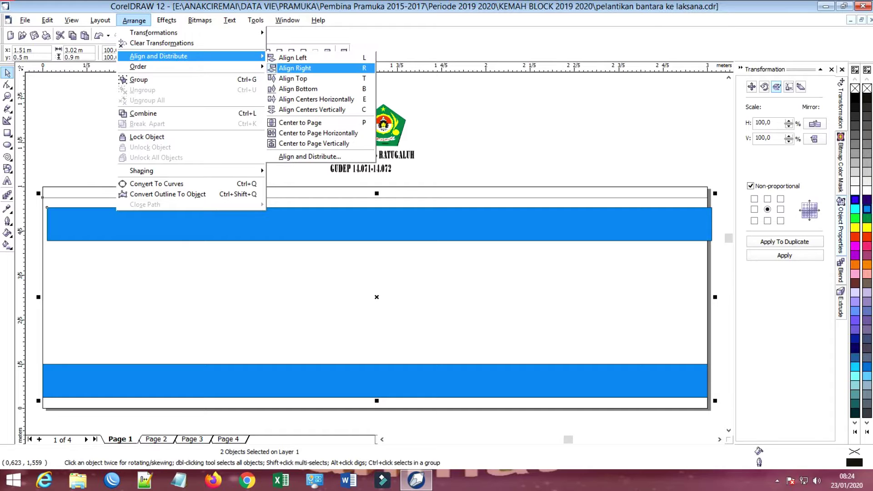
click(316, 99)
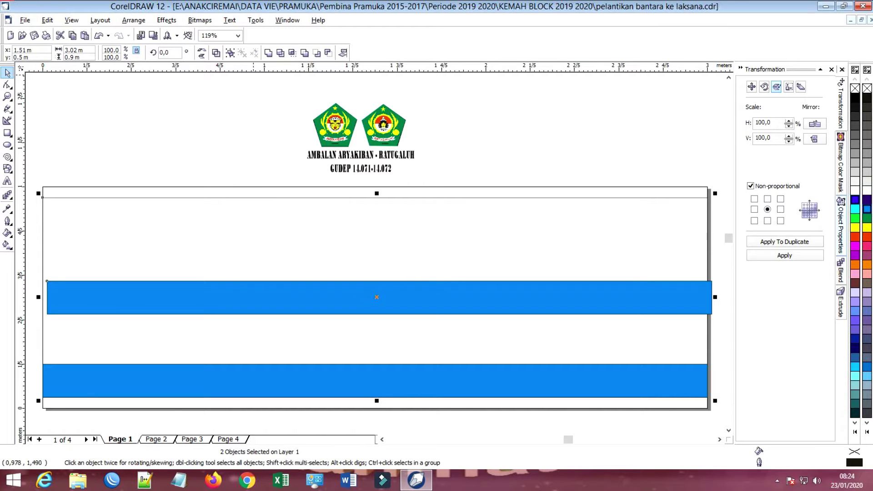
click(134, 20)
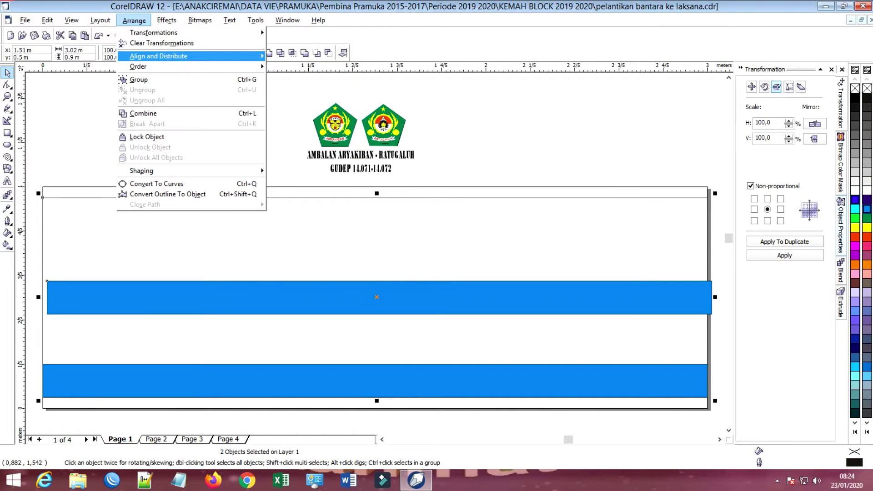
mouse_move(159, 56)
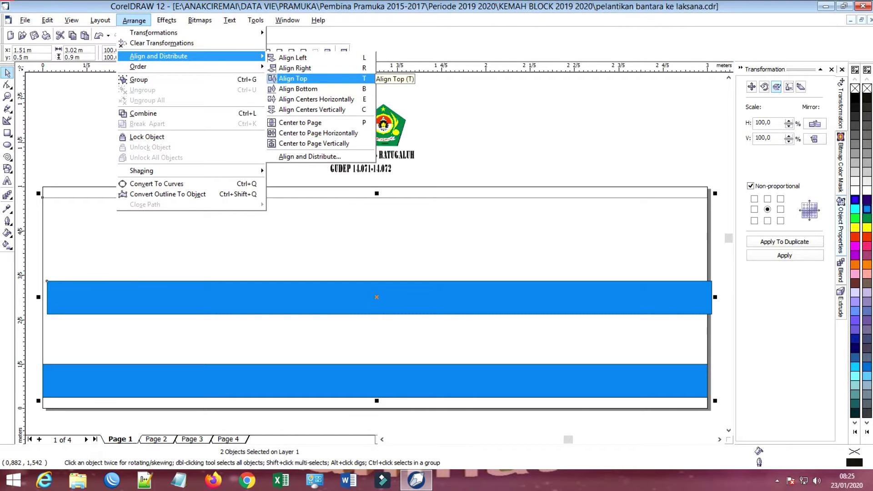
click(294, 78)
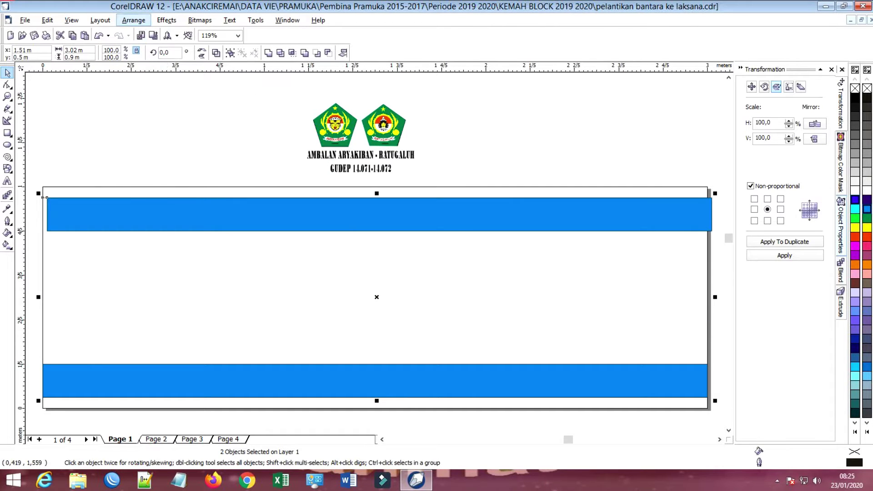
- Align the upper cyan bar and the large rectangle with the Align Centers Vertically option
click(134, 20)
mouse_move(159, 56)
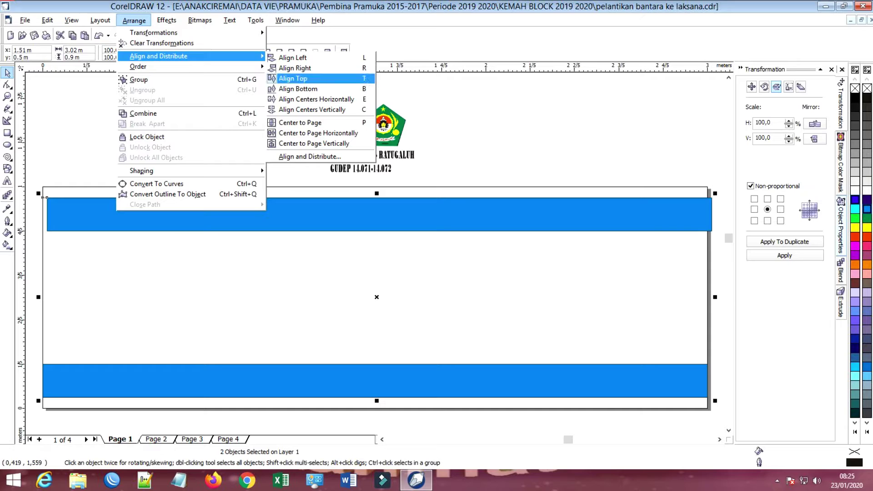
click(314, 110)
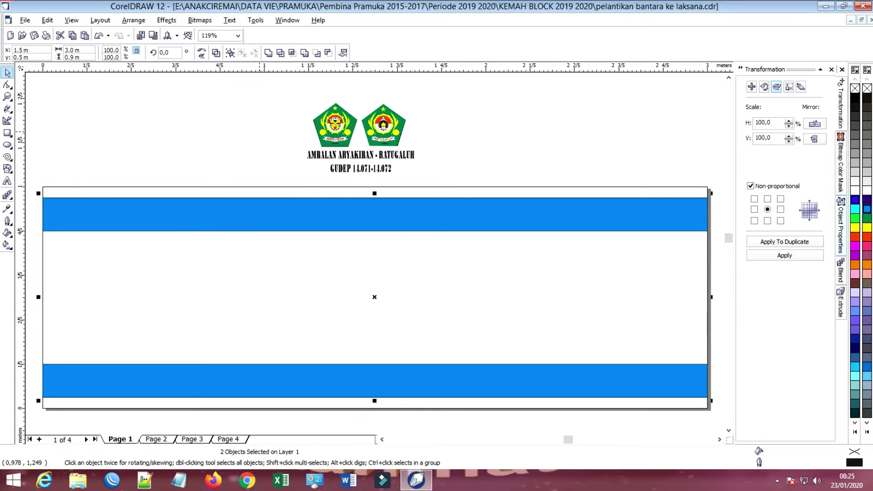
- Shorten the upper cyan bar from its right end to a width of about 2.38 m
click(707, 214)
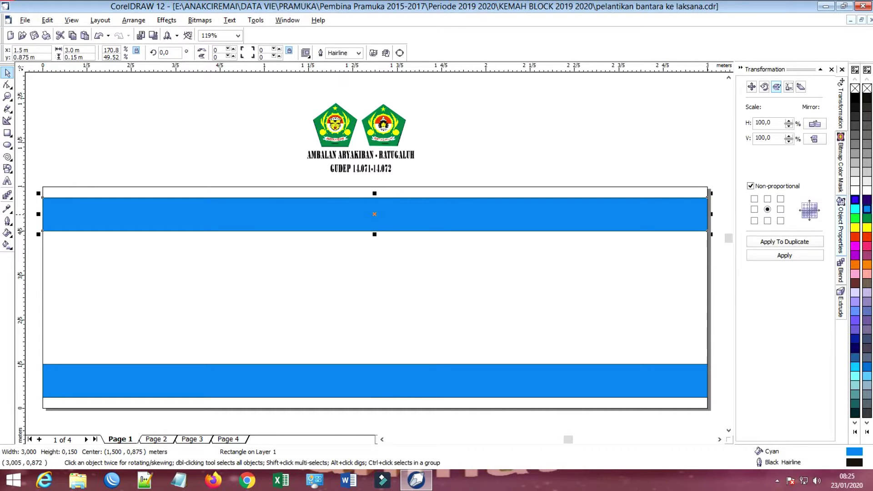
drag(708, 215, 348, 213)
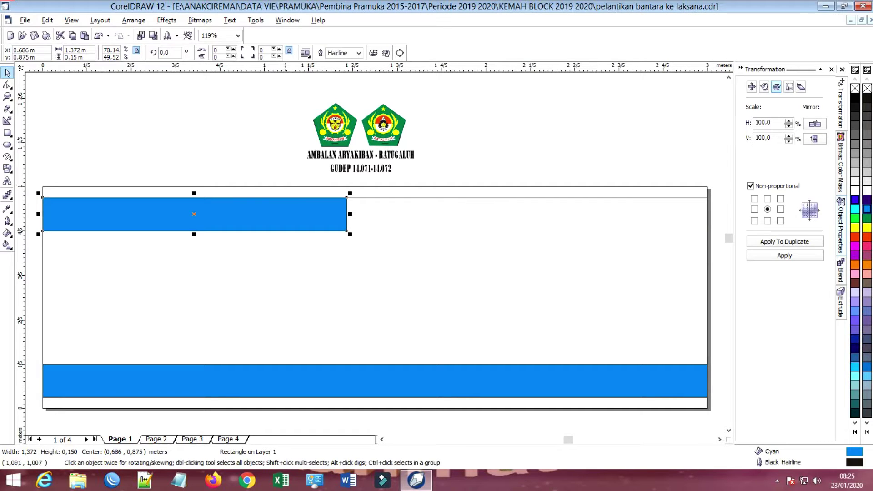
drag(348, 214, 570, 214)
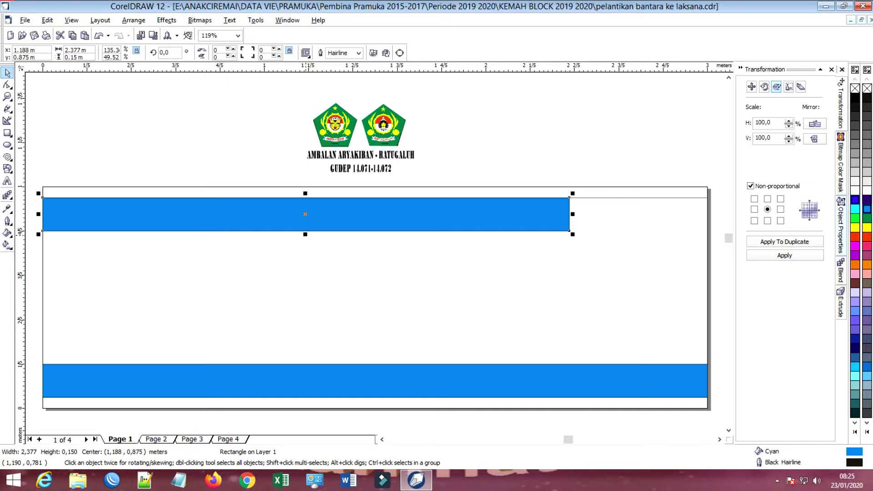
- Extend the upper cyan bar downward to a height of about 0.45 m and clear the selection
drag(306, 235, 311, 285)
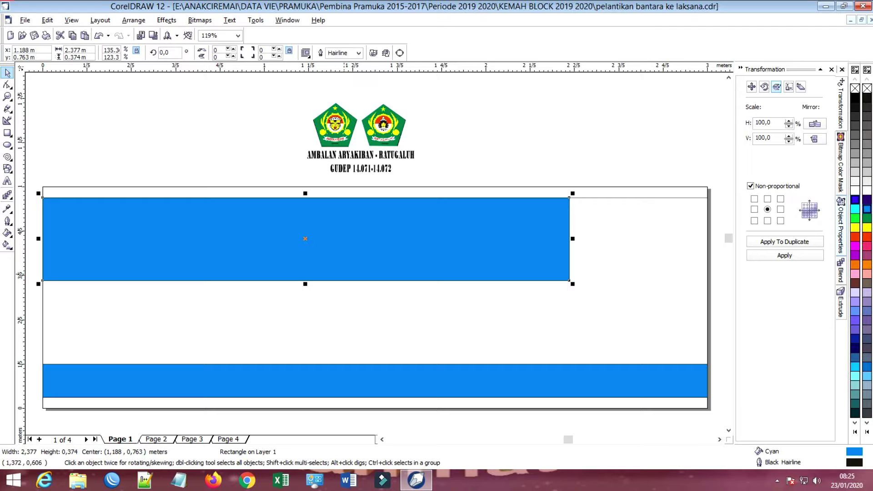
drag(305, 284, 305, 312)
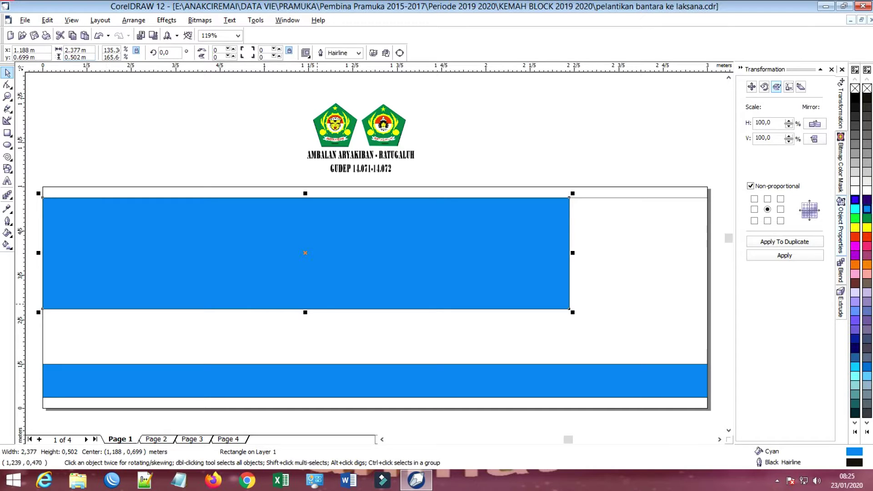
drag(305, 312, 303, 298)
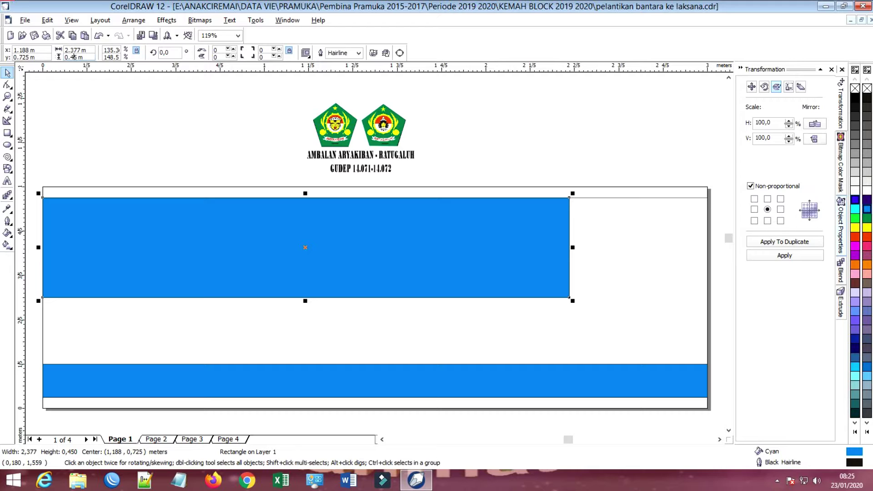
click(599, 278)
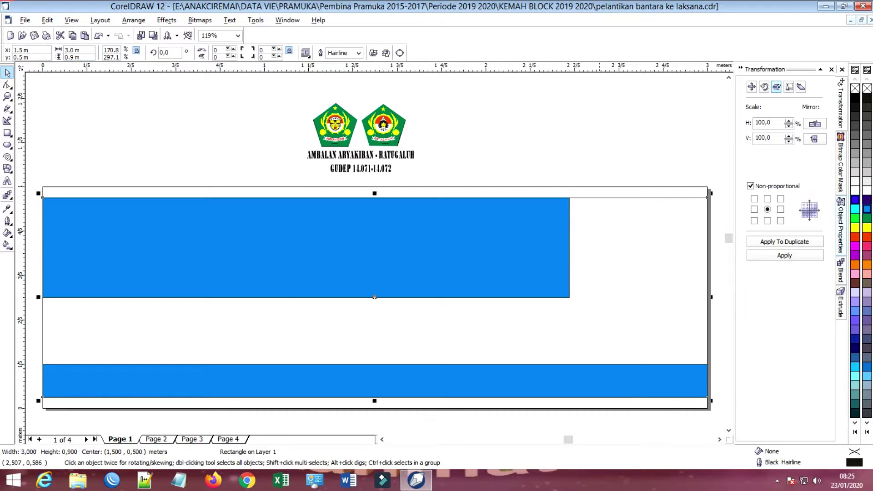
key(Escape)
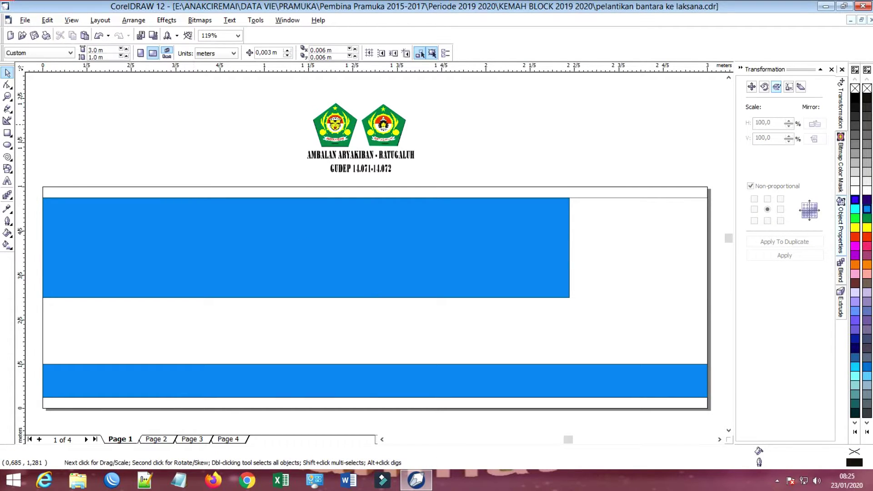
- Convert the upper cyan rectangle to curves and deselect it
click(242, 227)
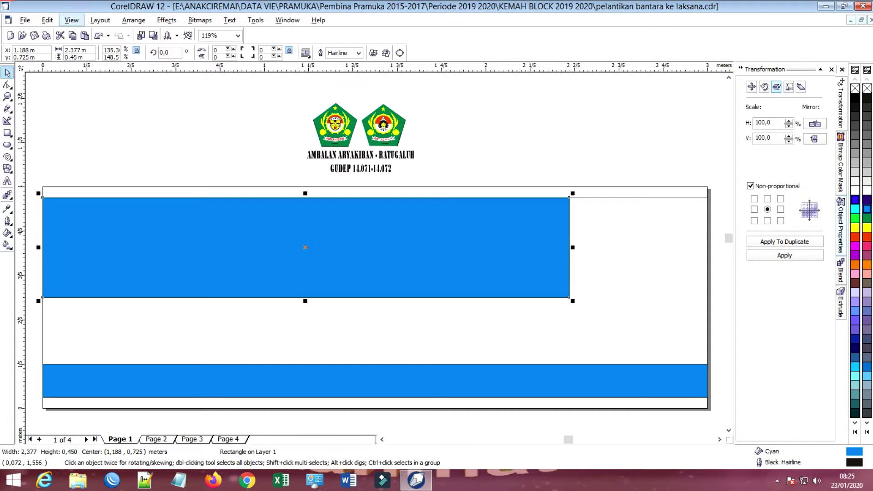
click(100, 20)
key(Right)
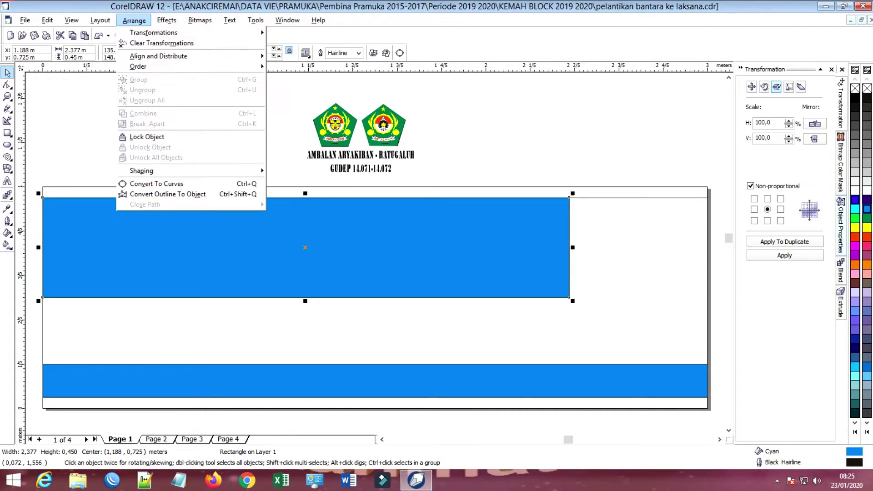
key(Down)
key(Down)
key(Down)
key(Down)
key(Down)
key(Down)
key(Down)
key(Return)
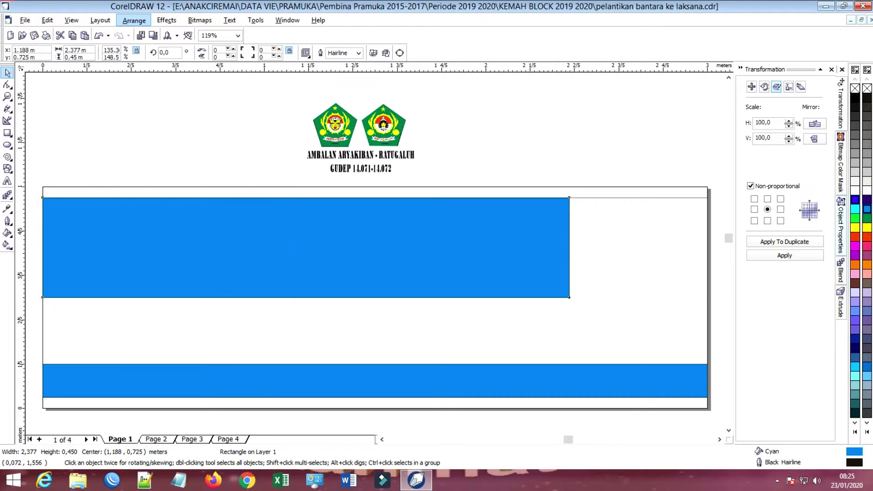
click(147, 135)
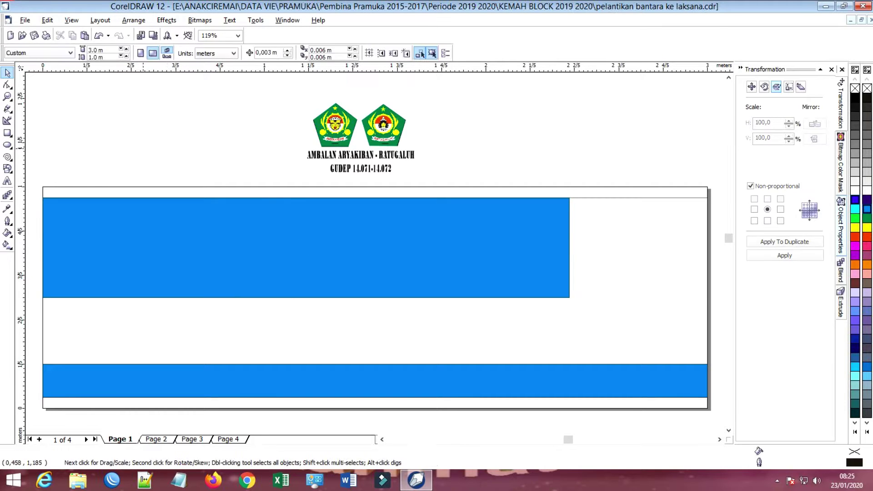
- Convert the right and lower edges of the upper cyan shape from lines to curve segments with the Shape tool
click(138, 243)
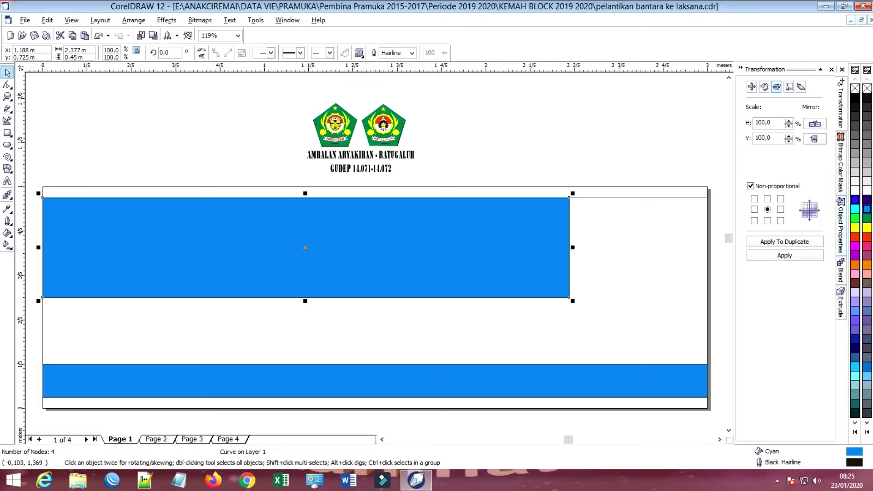
key(F10)
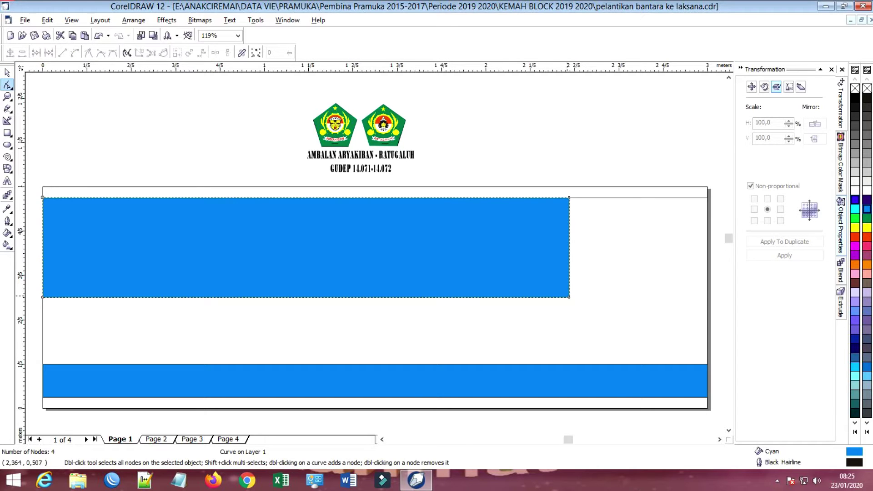
click(570, 298)
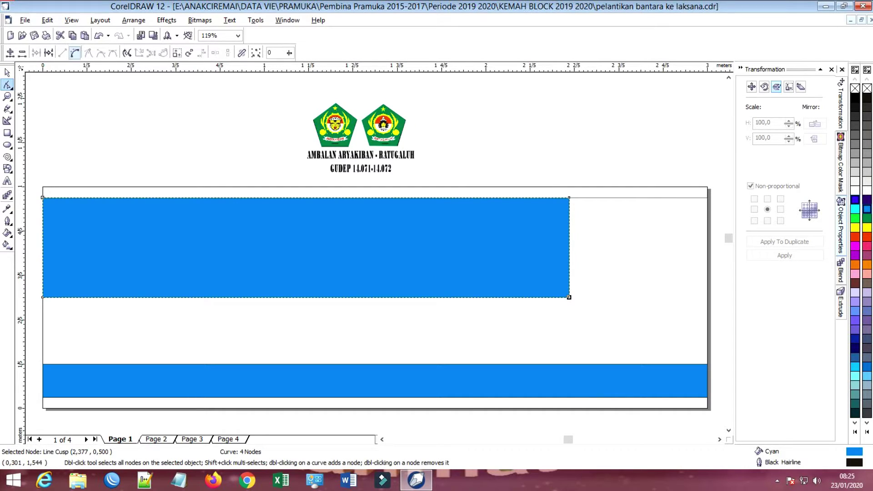
click(75, 52)
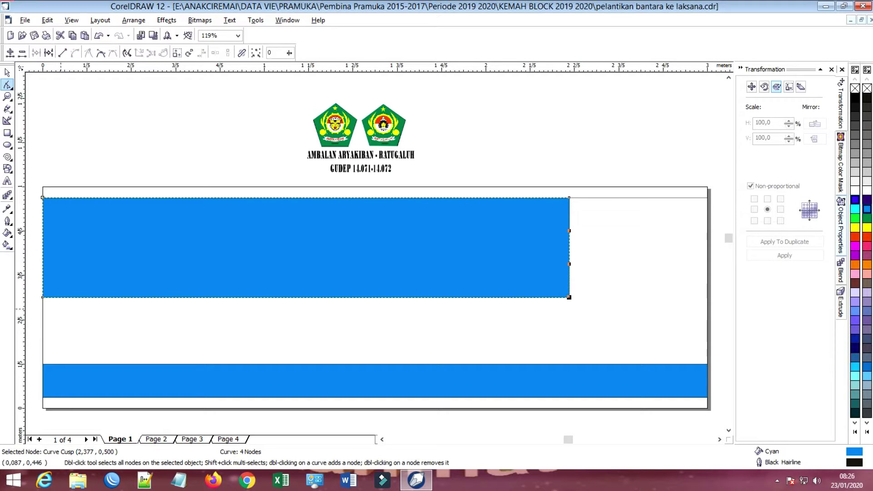
click(43, 297)
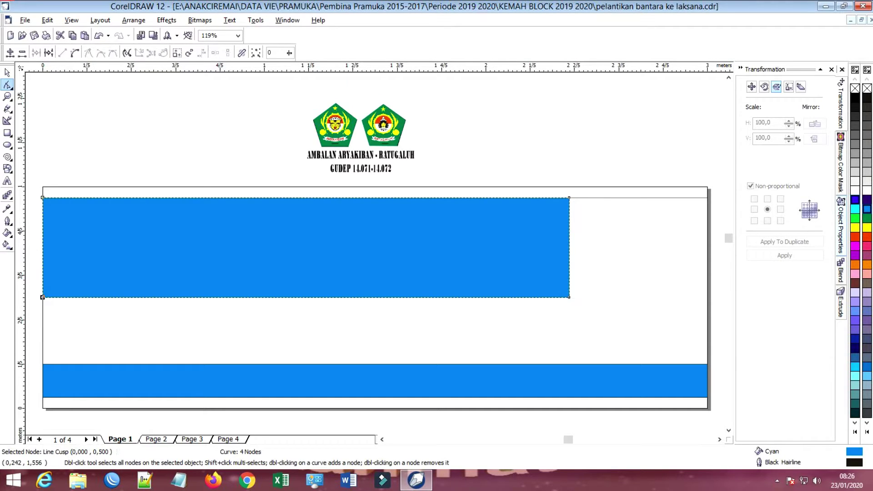
click(75, 53)
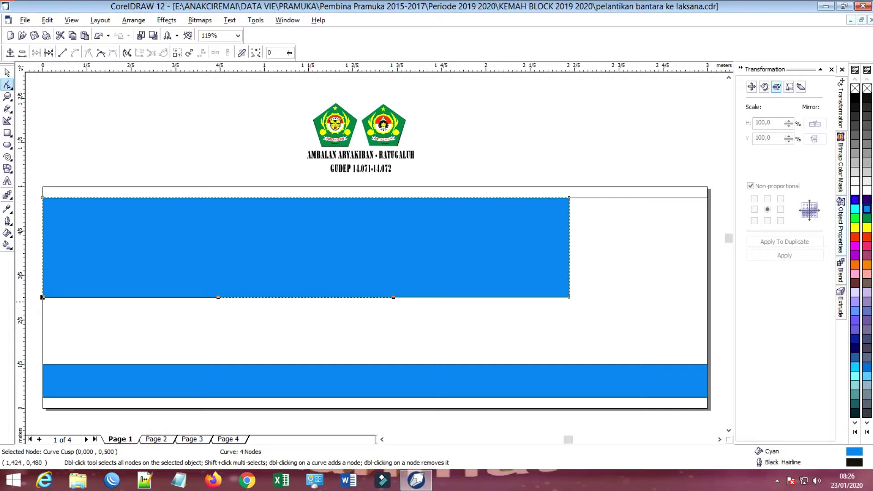
- Change the upper cyan shape's right edge back to a straight line and add a node at its midpoint
click(569, 297)
click(62, 53)
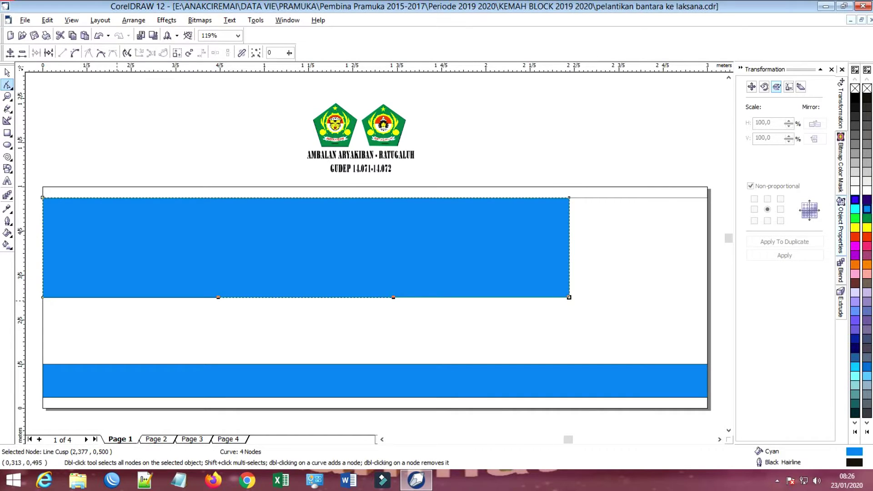
click(205, 150)
click(10, 53)
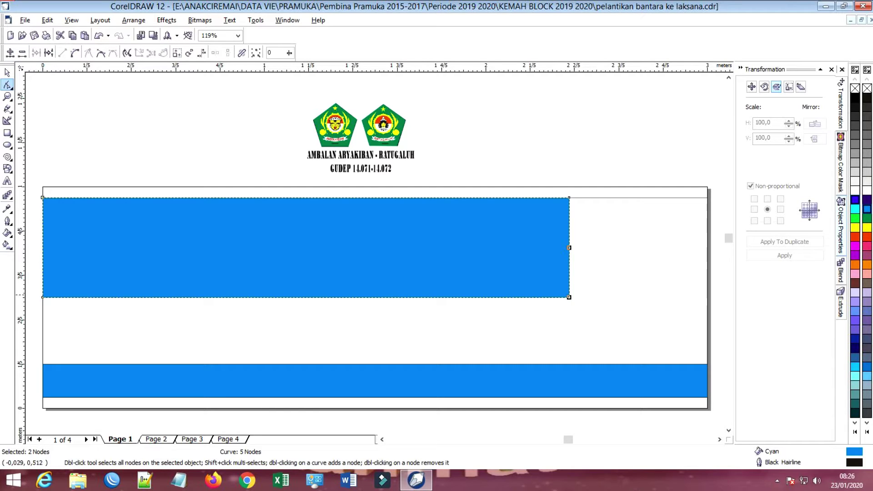
- Add a node at the midpoint of the upper cyan shape's lower edge and clear the node selection
click(42, 297)
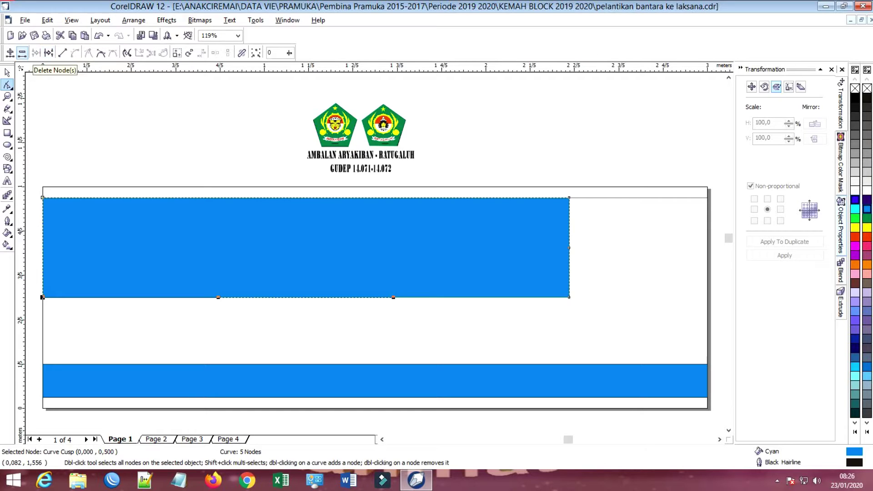
click(10, 53)
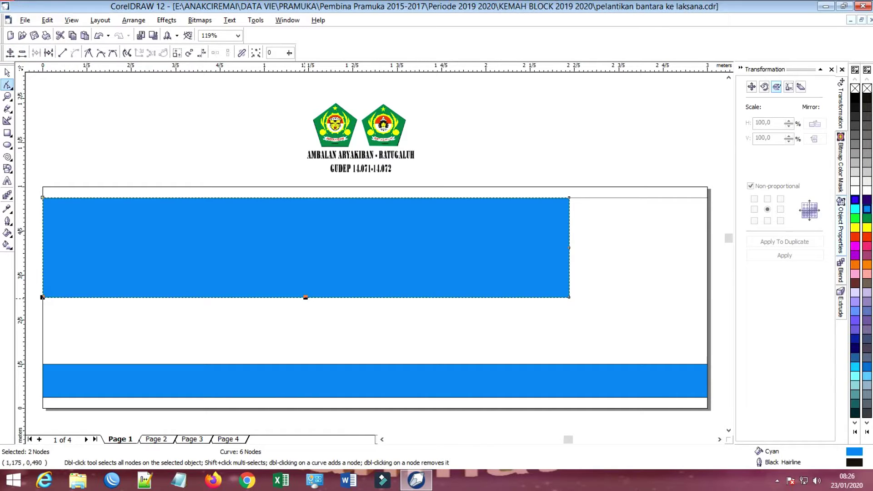
click(265, 220)
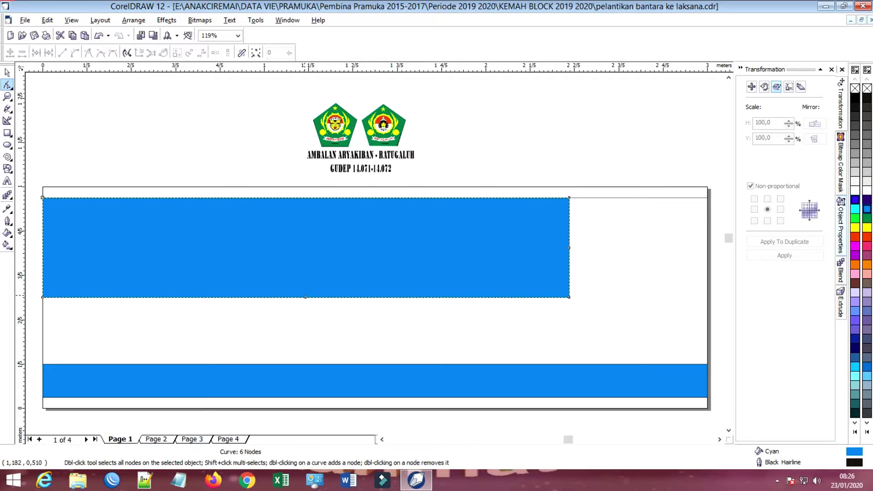
- Add a node on the lower edge midway between the center node and the right corner, and select the center node
click(305, 297)
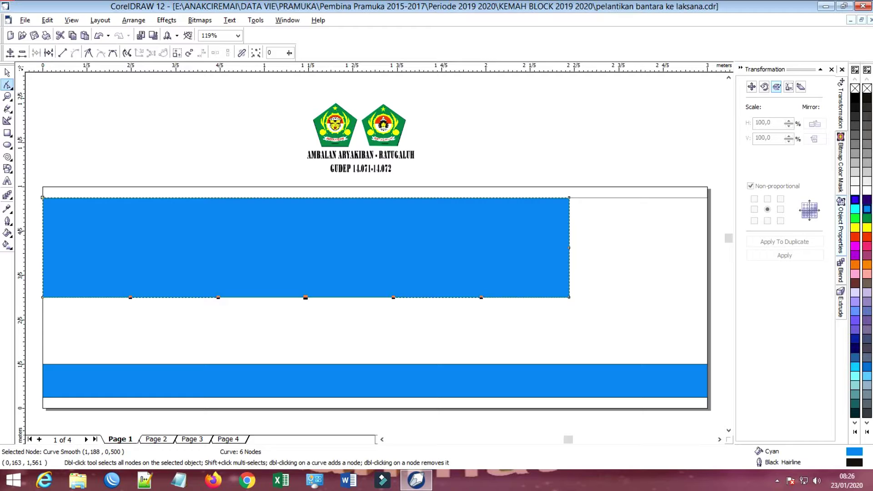
click(10, 53)
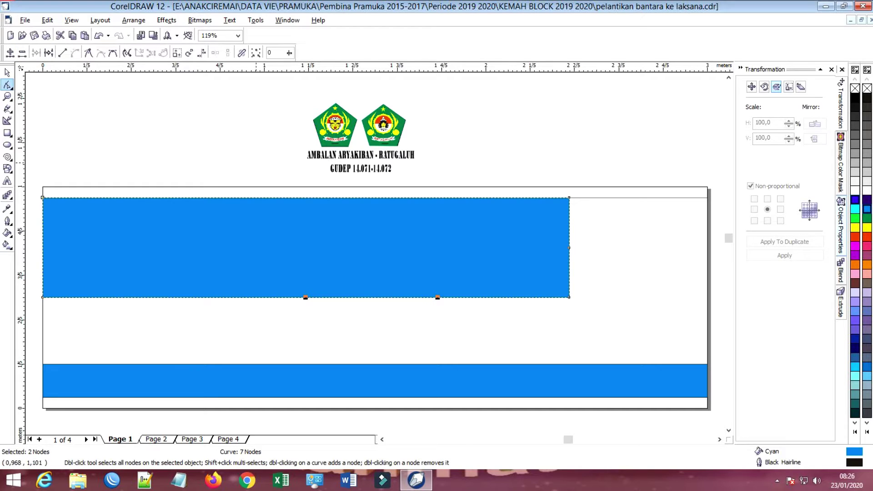
click(390, 328)
click(305, 297)
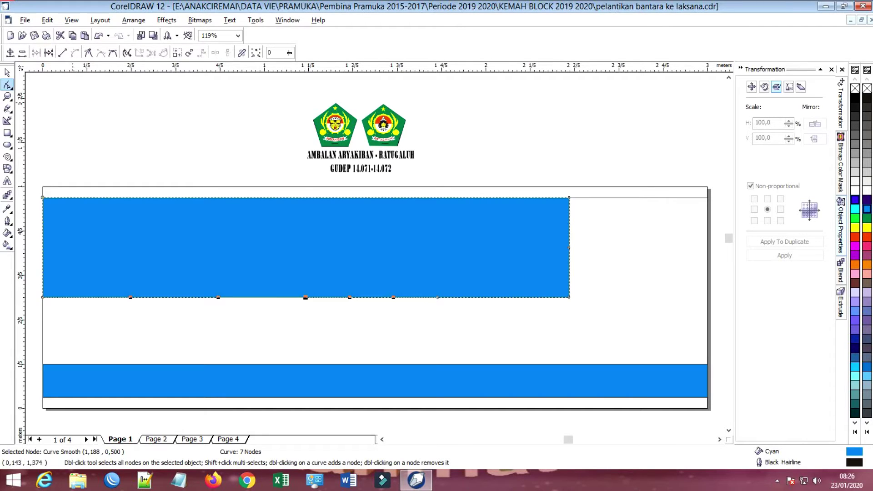
- Remove the center node from the upper cyan shape's lower edge and bow the long left stretch of that edge upward
click(21, 53)
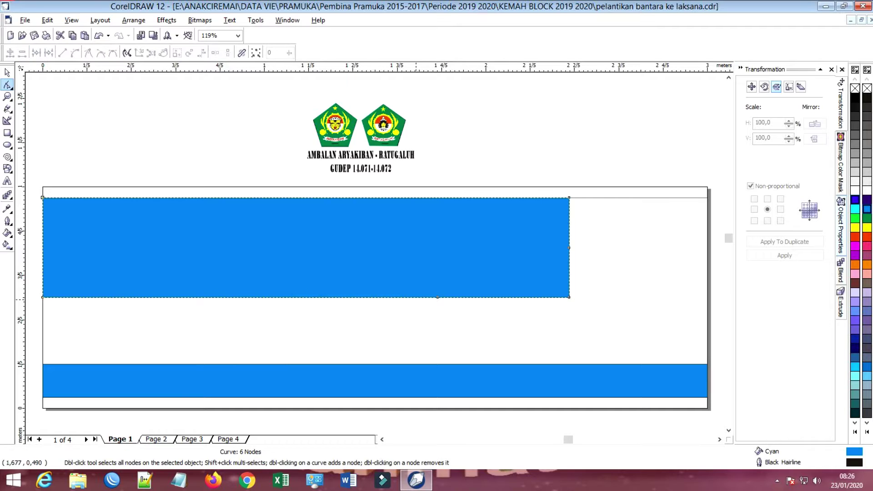
click(438, 297)
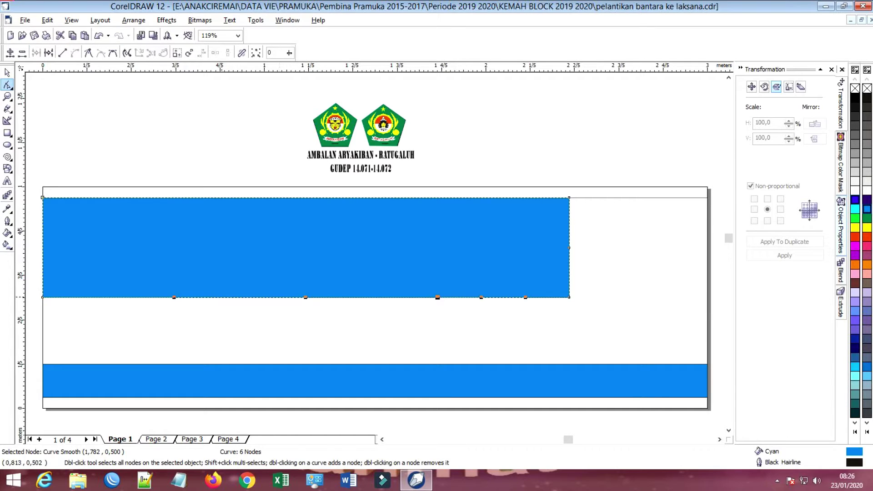
drag(221, 297, 218, 266)
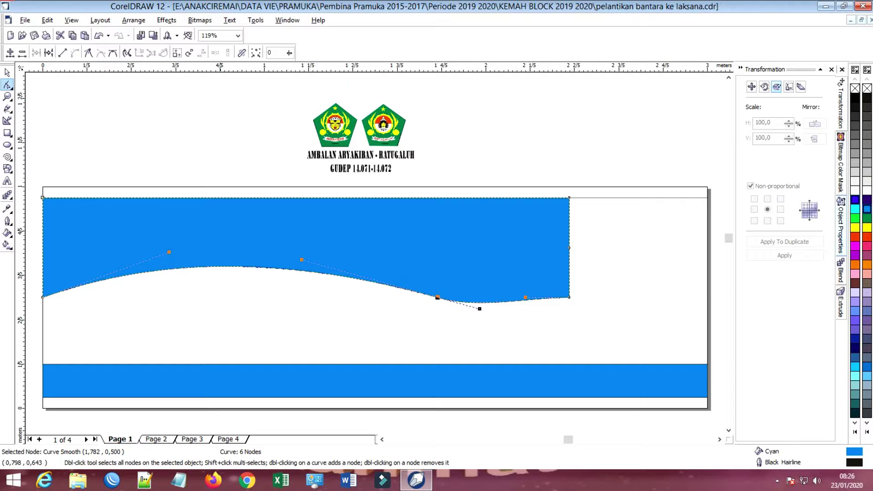
drag(220, 265, 223, 269)
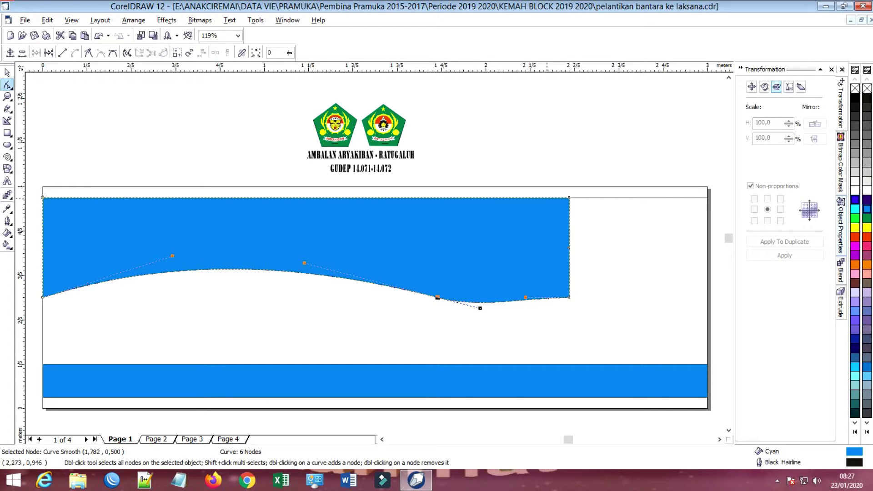
- Add three evenly spaced nodes along the upper cyan shape's top edge and clear the node selection
click(569, 197)
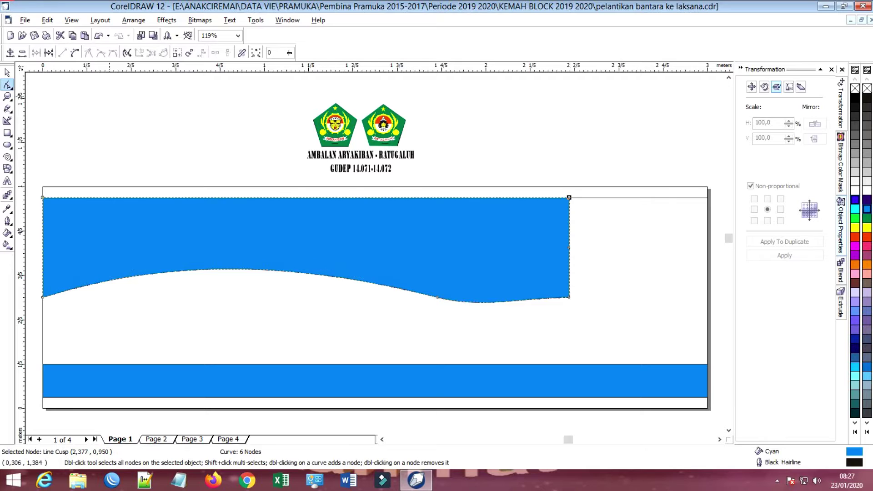
click(10, 52)
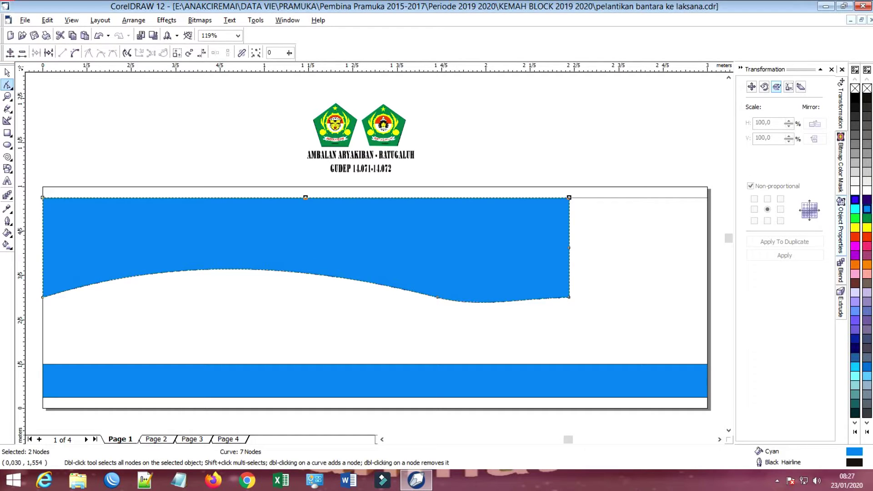
click(10, 53)
click(464, 154)
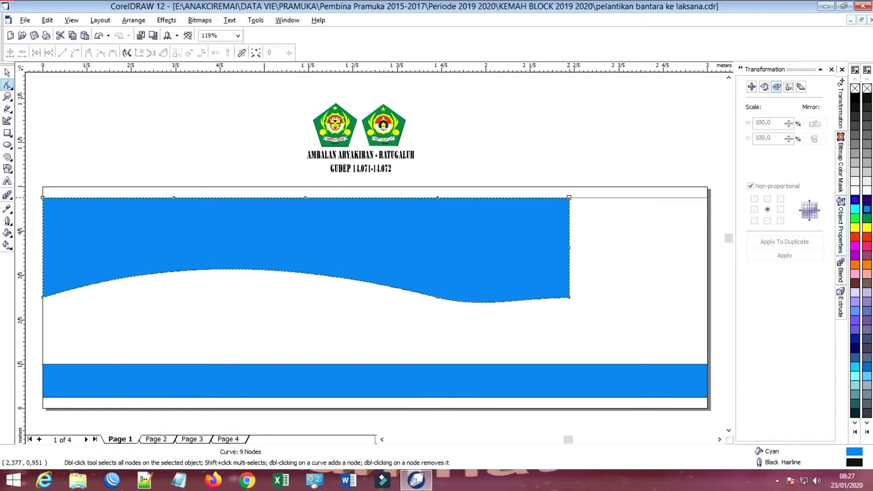
- Delete the upper cyan shape's top-right corner node and the midpoint node on its right edge
click(568, 197)
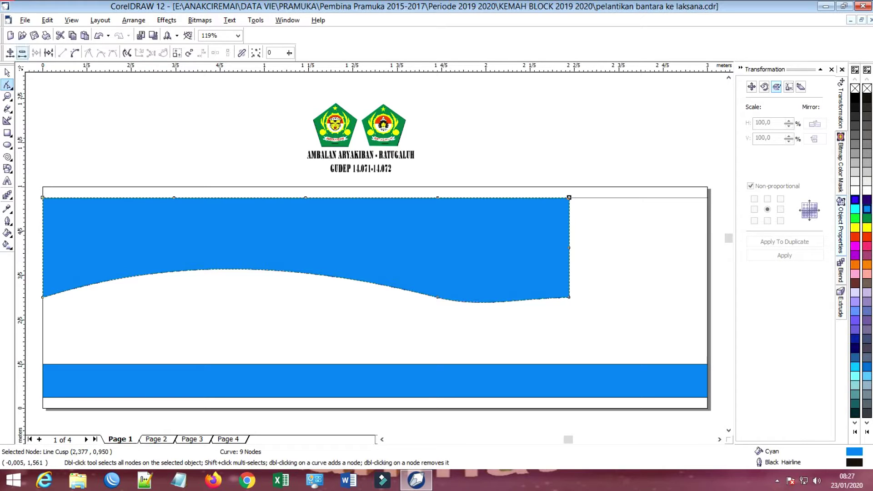
key(Delete)
click(570, 248)
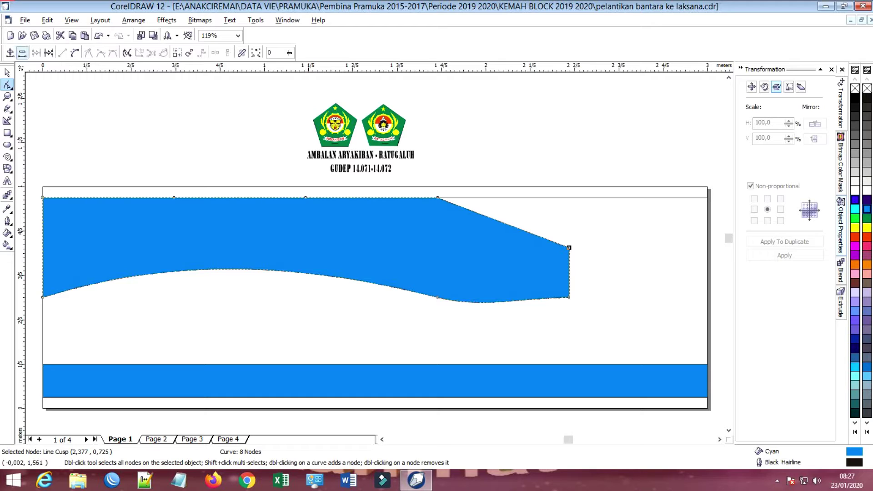
key(Delete)
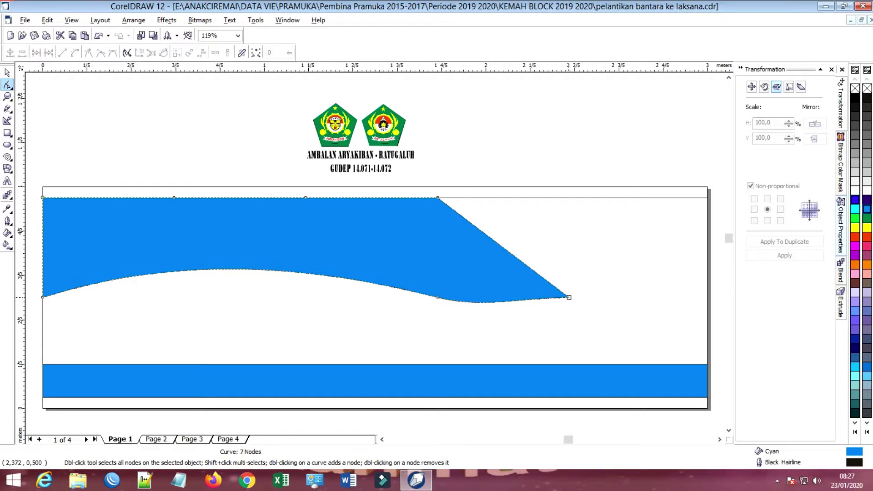
- Convert the shape's slanted right edge to a curve and bow it outward to the upper right
click(569, 297)
click(75, 52)
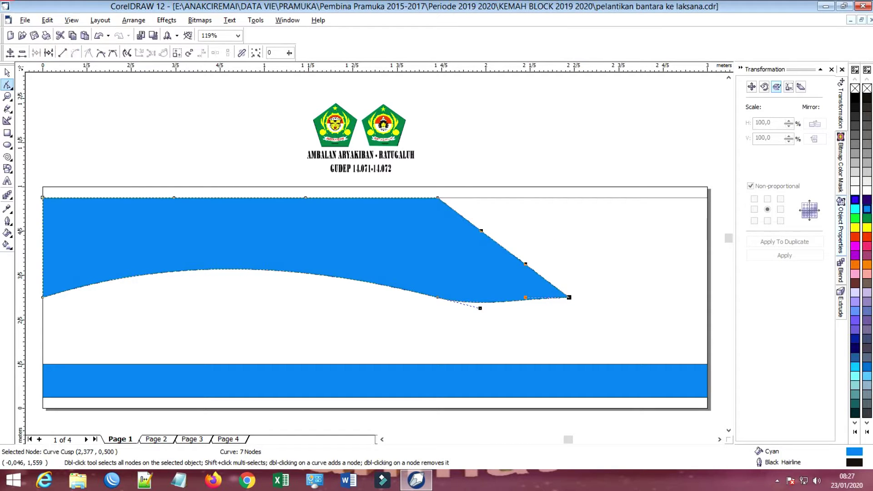
drag(497, 243, 500, 209)
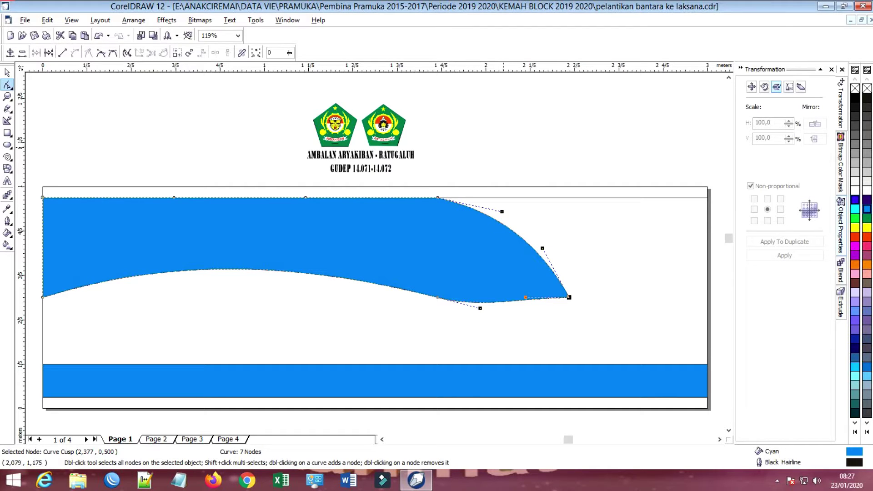
click(503, 148)
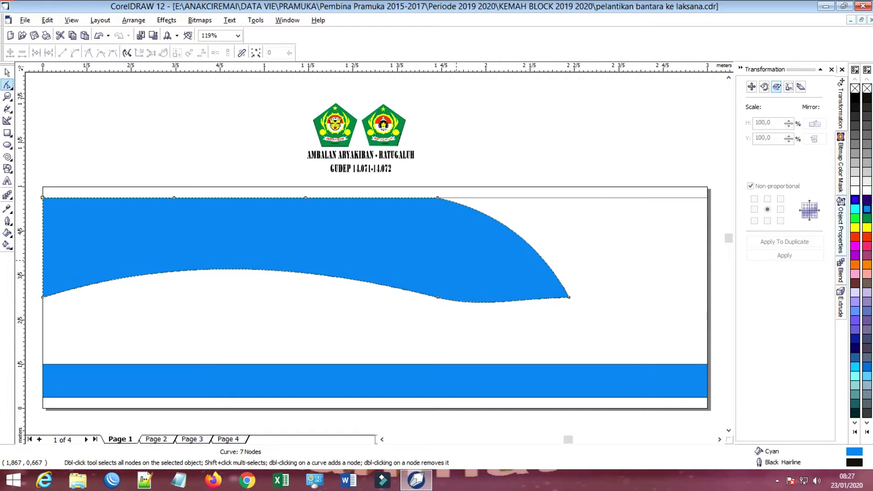
click(496, 372)
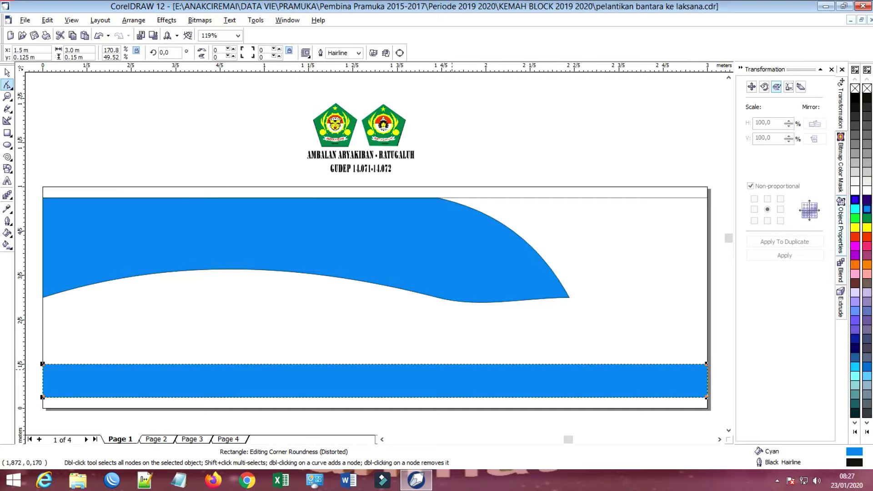
key(space)
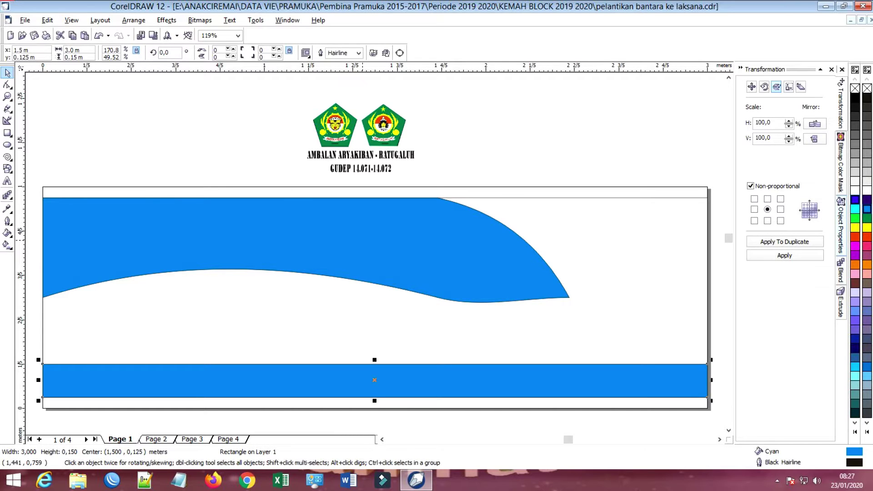
click(362, 240)
key(Escape)
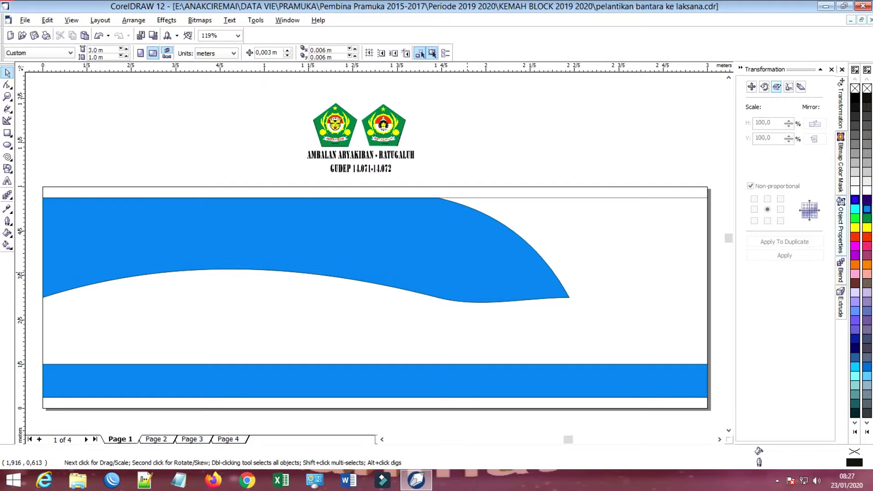
- Add a node on the short right stretch of the shape's lower edge and move it and the right tip down to the lower bar
click(459, 276)
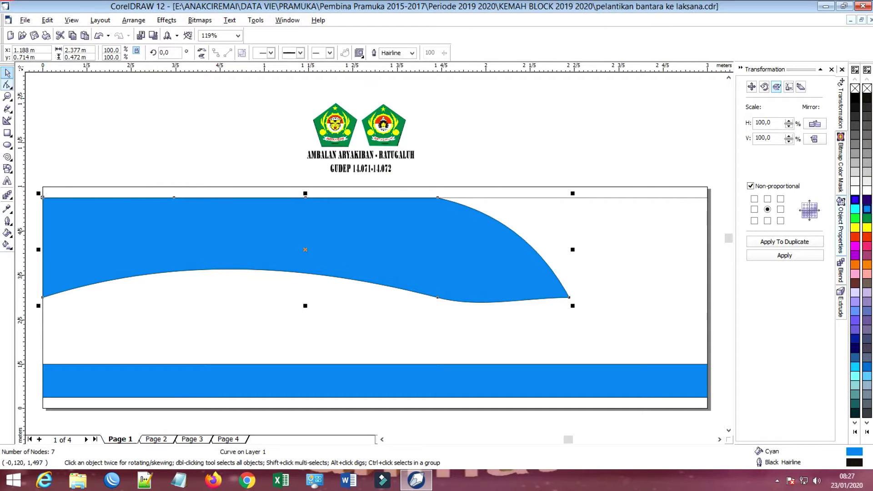
click(7, 85)
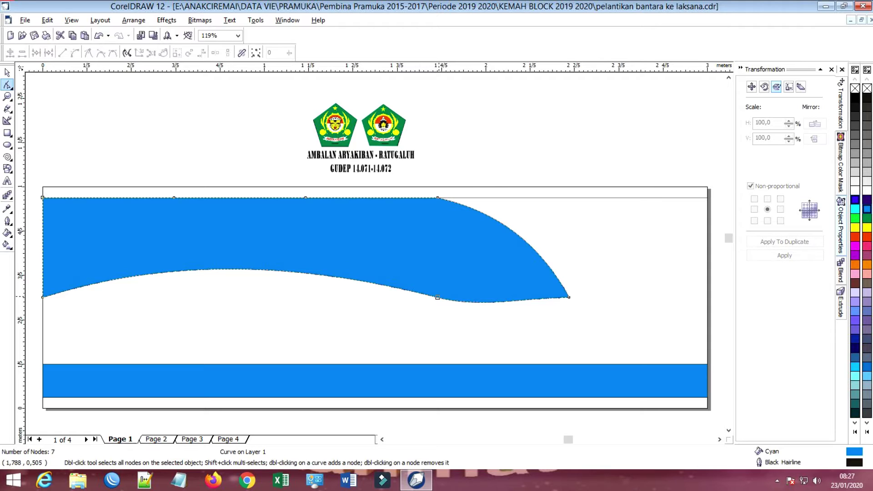
click(437, 297)
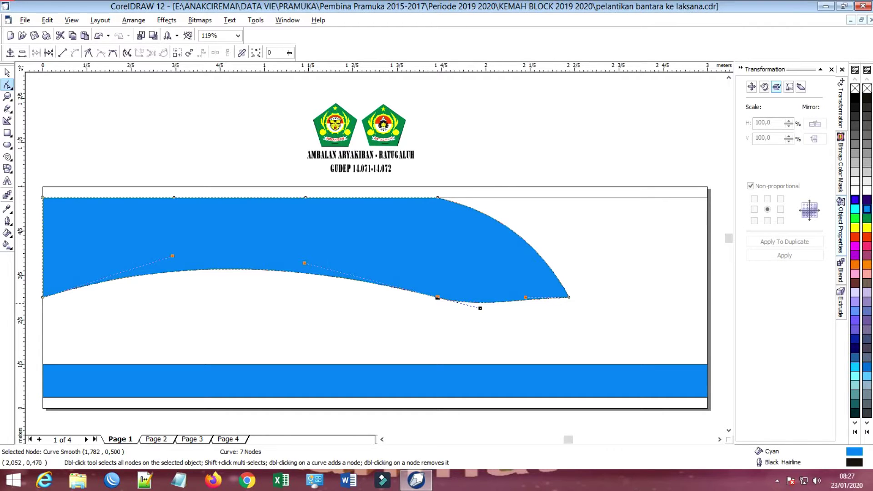
double_click(498, 302)
drag(499, 302, 505, 368)
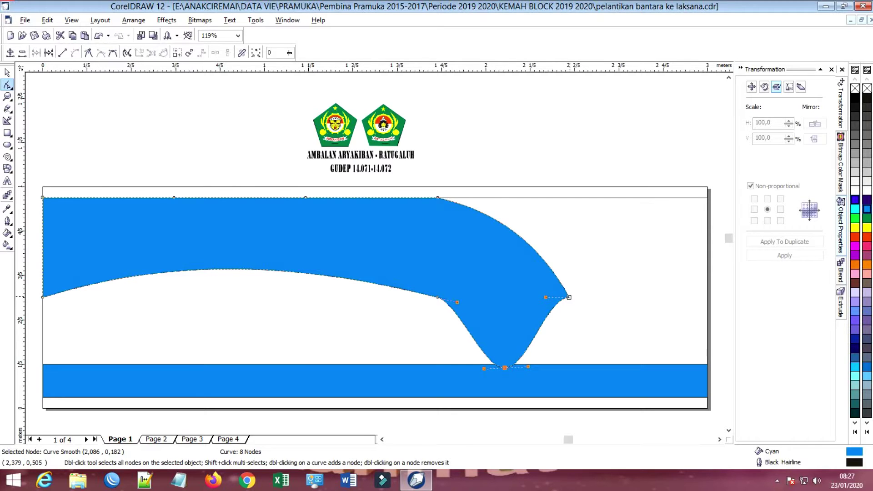
drag(569, 297, 622, 367)
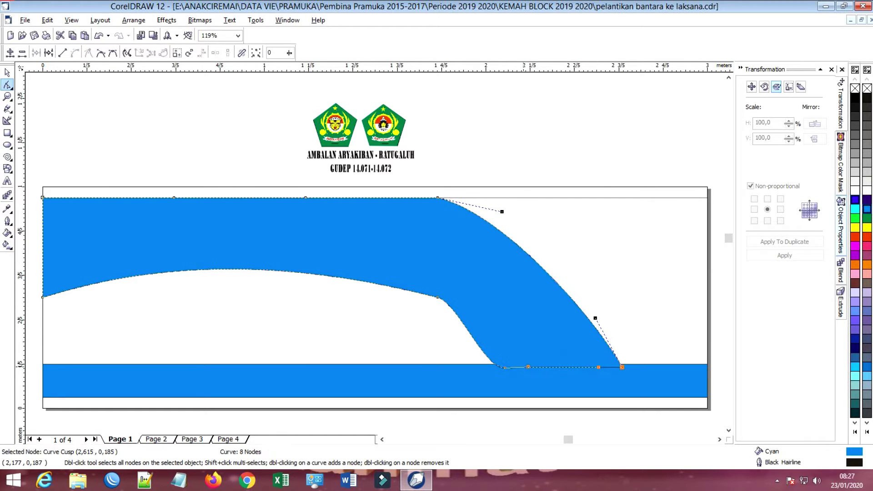
- Convert the shape's bottom segment to a straight line and delete the smooth node where the lower edge turns down
click(504, 367)
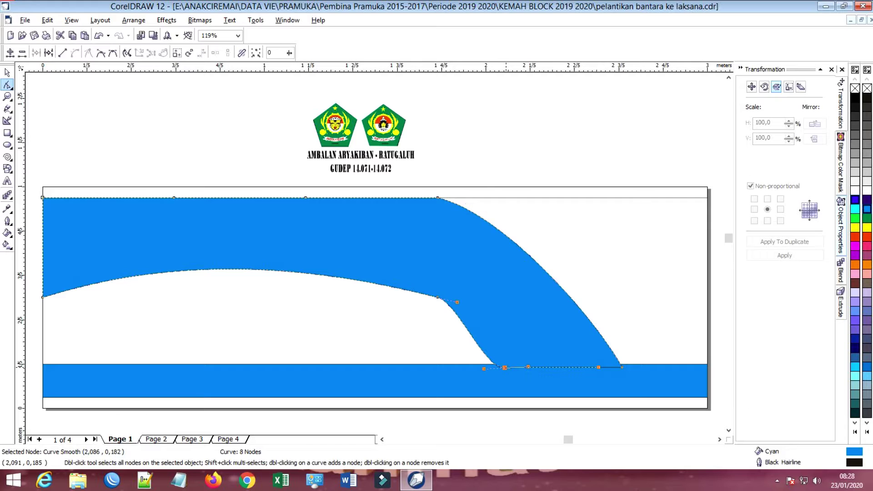
click(62, 53)
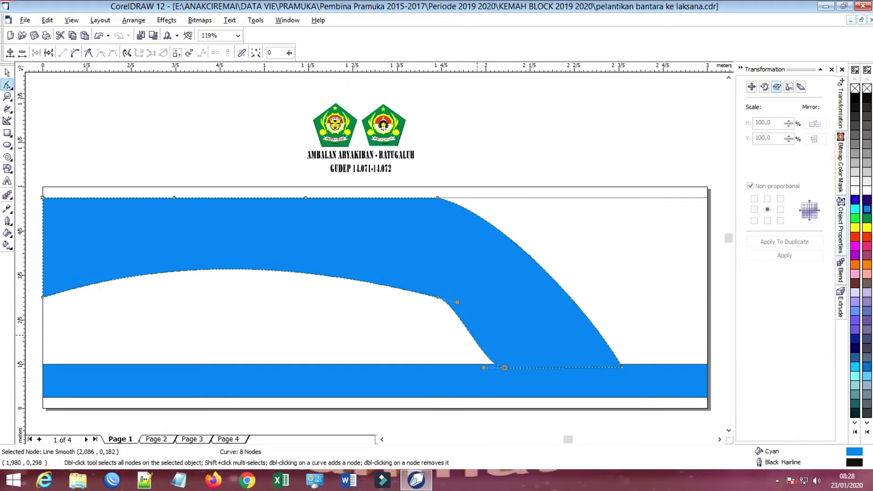
click(438, 297)
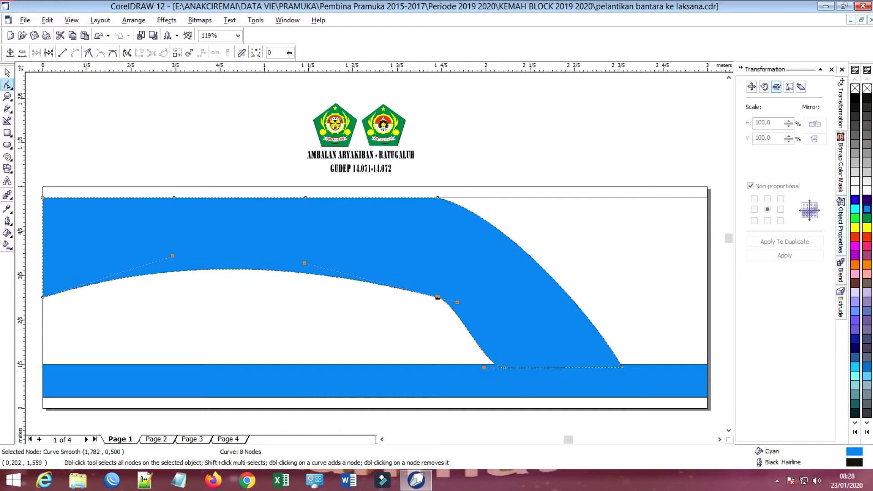
click(22, 52)
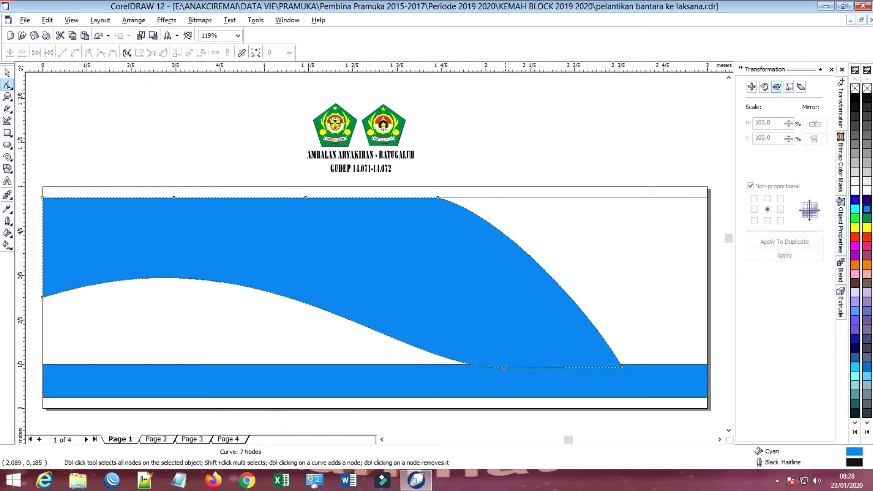
- Convert the bottom segment back to a curve, make its left node a cusp, and pull that node's handle up to arch the inner edge
click(505, 367)
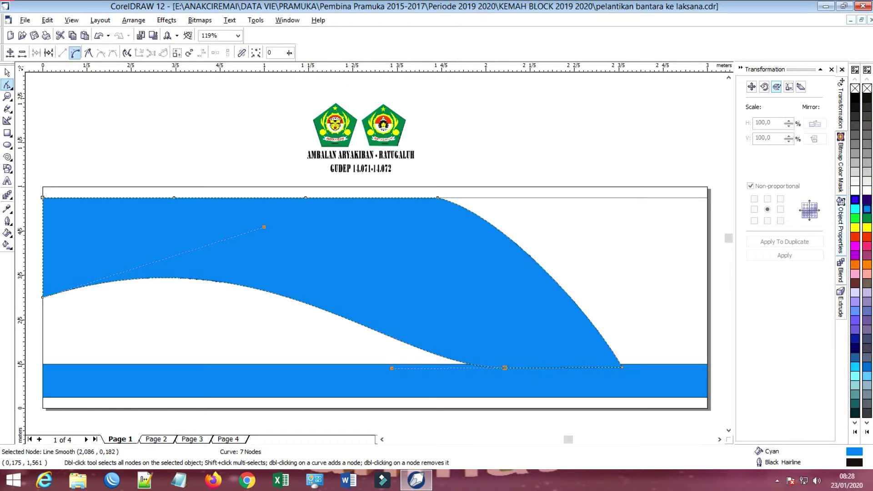
click(75, 53)
click(88, 52)
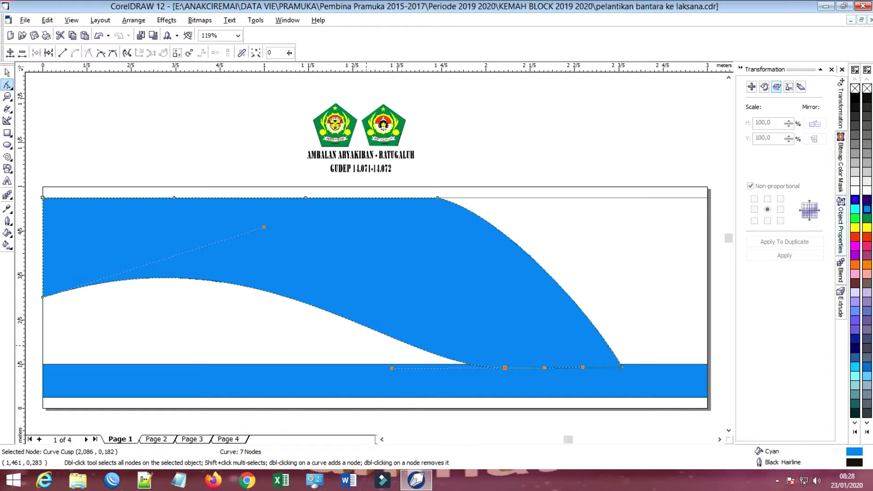
drag(392, 368, 433, 286)
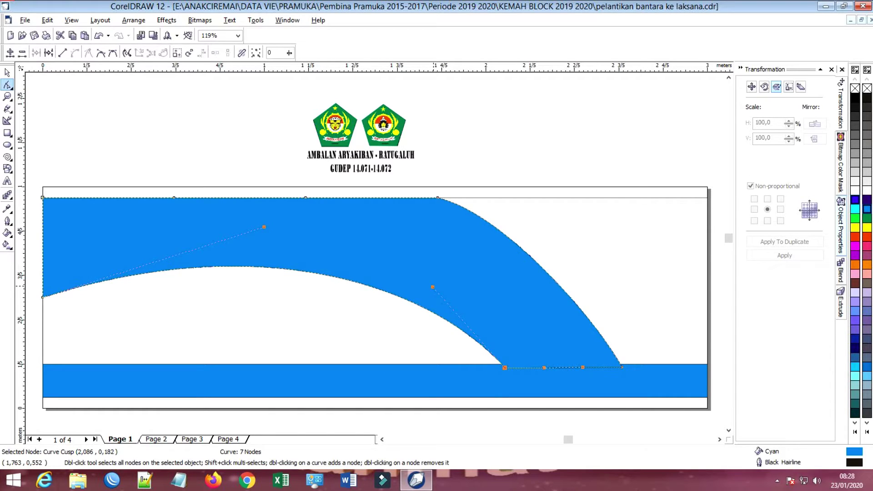
drag(432, 287, 333, 272)
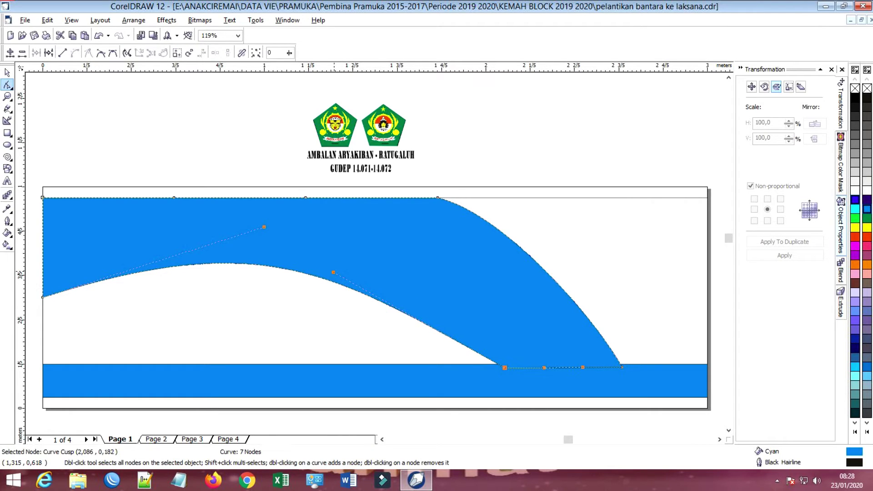
- Round the outer curve near the right tip, move the bottom-left node left to about 1.834 m, and readjust the inner arch
click(437, 197)
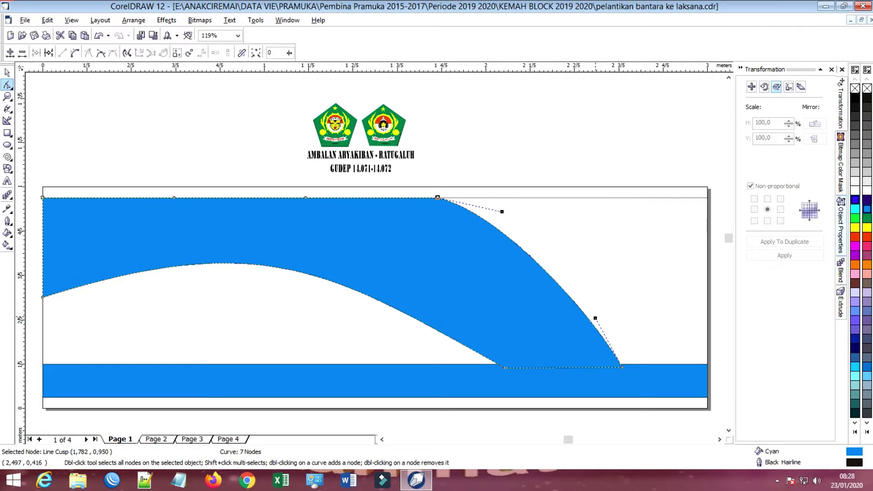
click(595, 318)
drag(595, 317, 612, 316)
drag(504, 368, 449, 364)
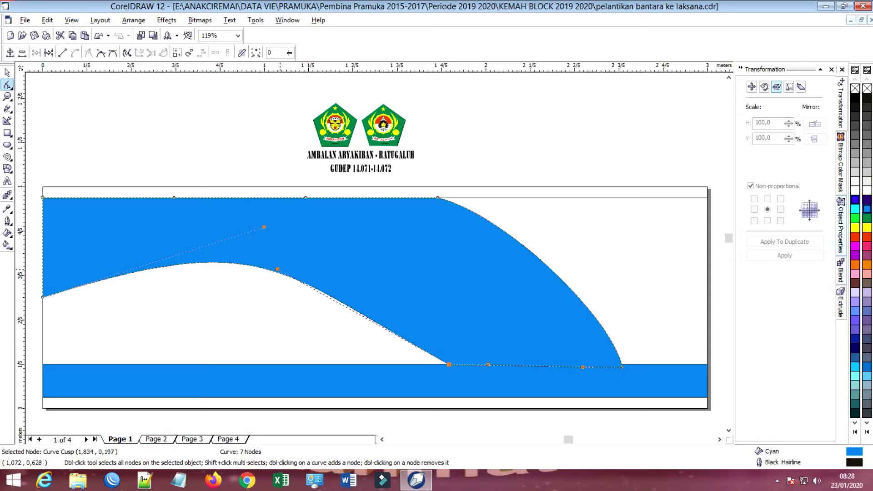
drag(278, 269, 327, 261)
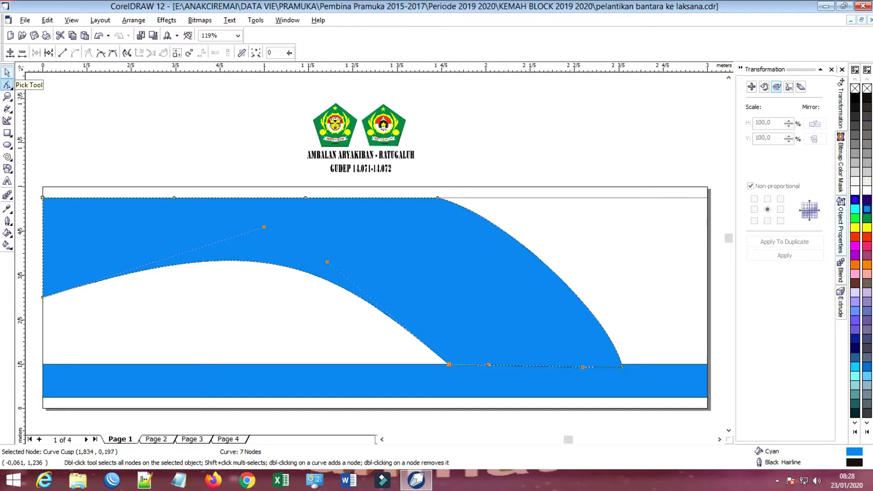
- Delete the whole curved cyan shape above the lower bar
click(7, 72)
click(330, 250)
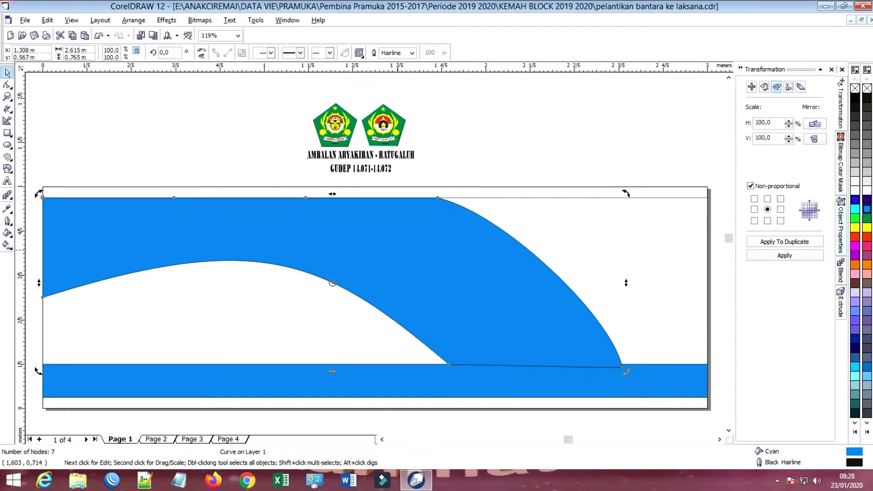
key(Delete)
- Make a shortened copy of the lower cyan bar, about 2.342 m wide, sharing its left end
click(446, 385)
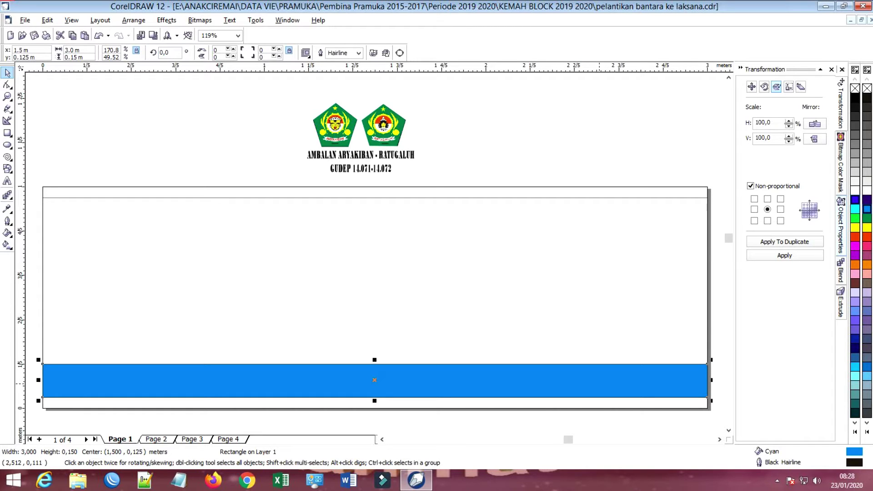
drag(712, 380, 565, 380)
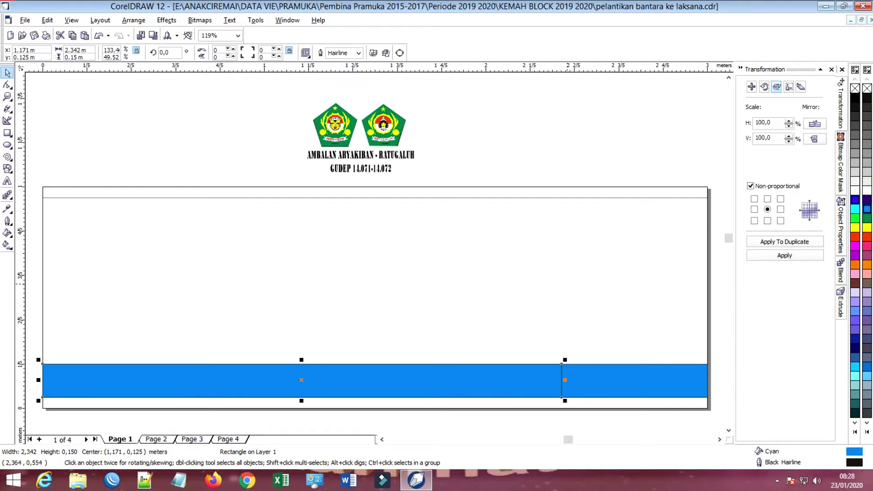
- Align the shortened cyan bar copy to the top and left edges of the frame rectangle
click(565, 297)
click(463, 380)
shift+click(565, 276)
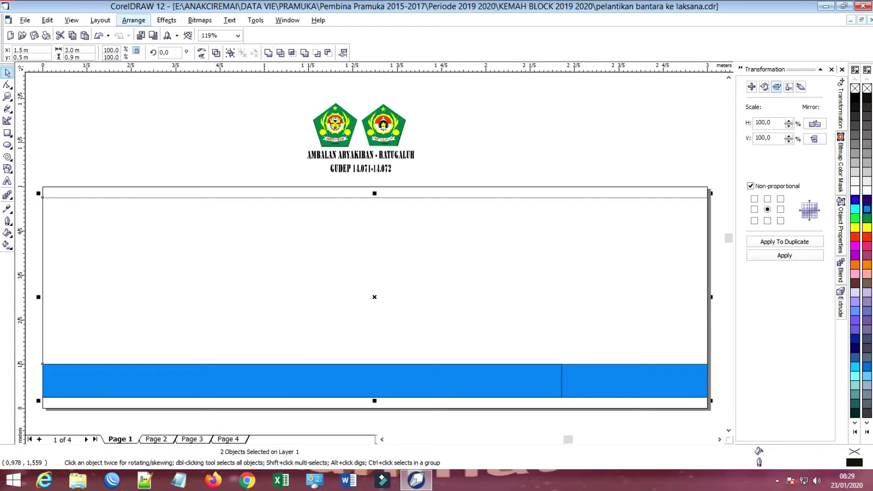
click(343, 52)
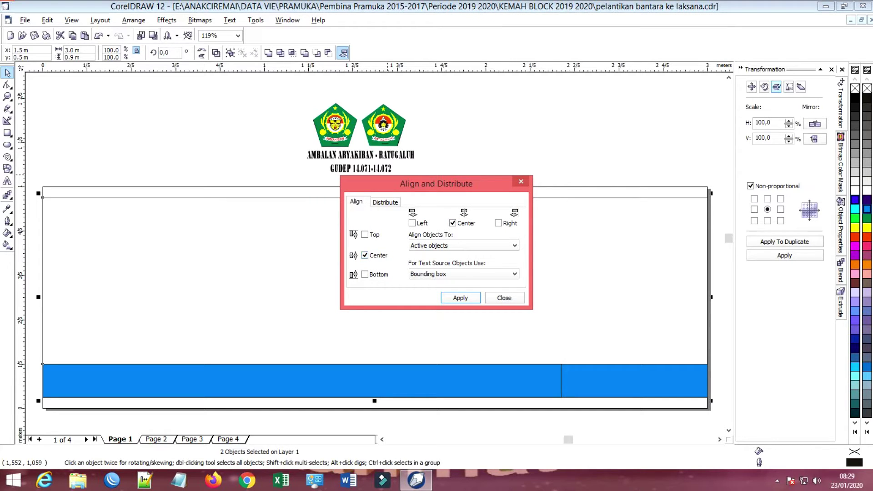
click(460, 298)
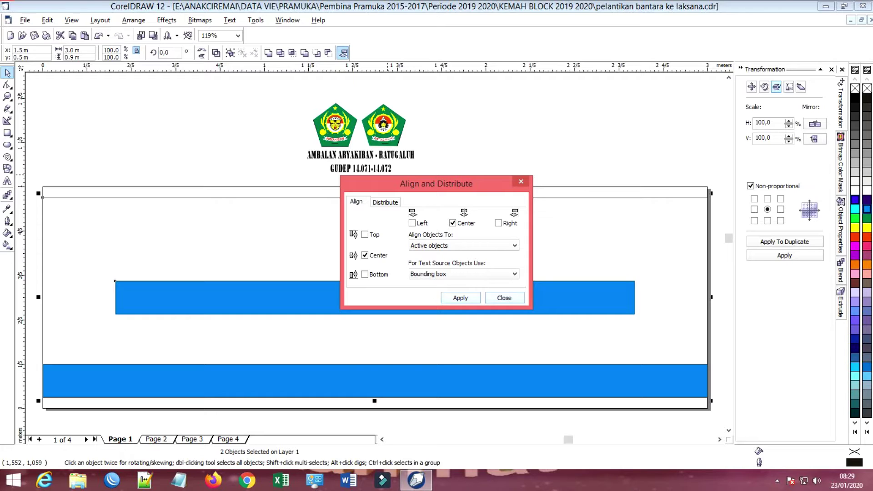
key(Return)
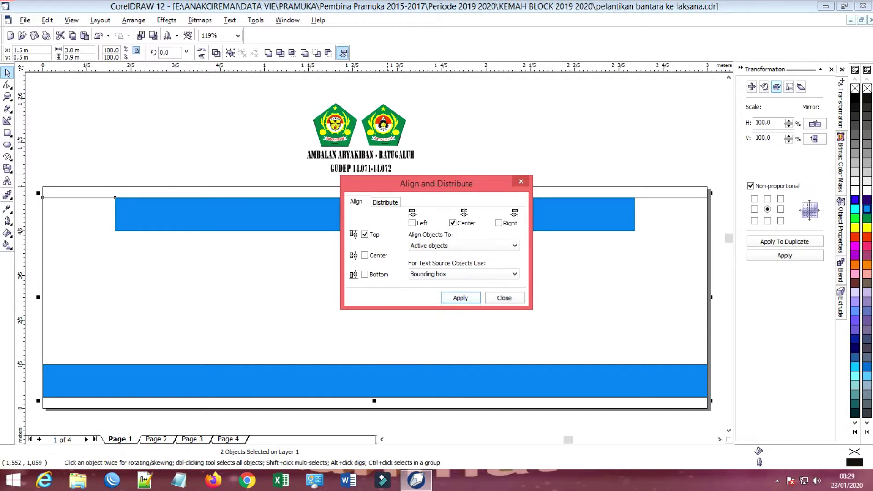
click(411, 222)
click(460, 298)
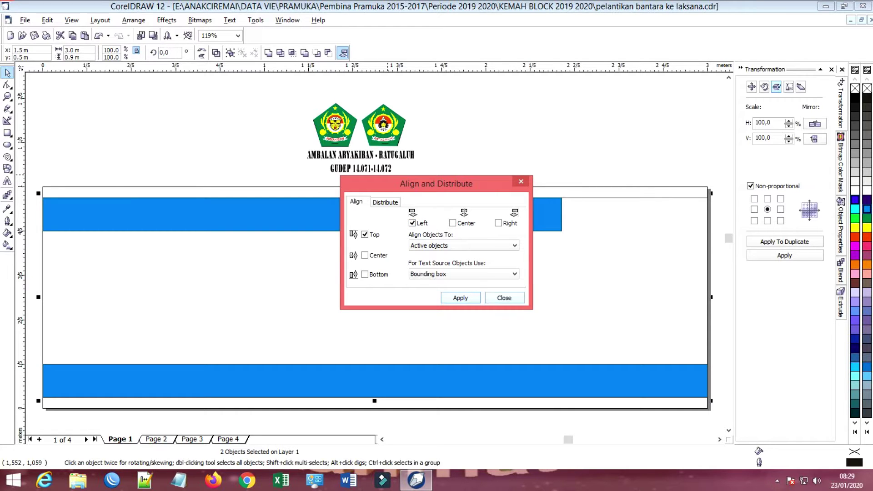
click(504, 298)
- Stretch the shortened bar down to the lower bar's upper edge, making it about 0.75 m high
click(381, 224)
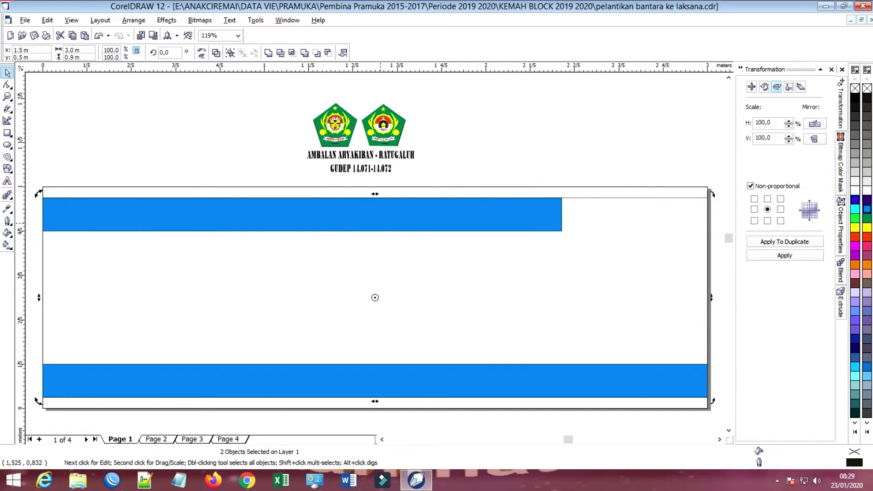
click(309, 163)
click(308, 214)
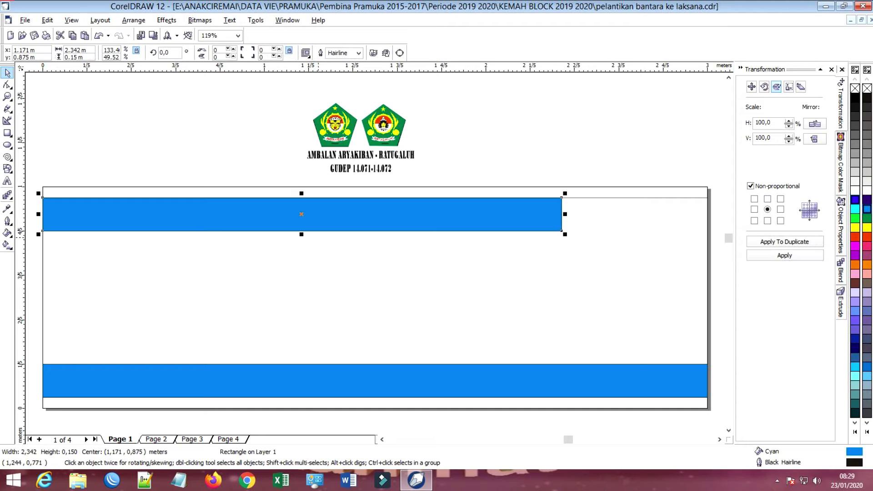
drag(301, 235, 302, 366)
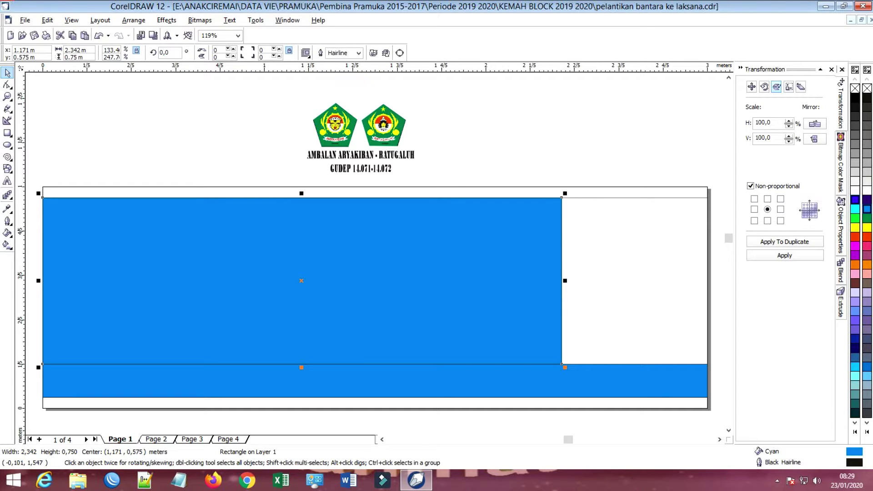
- Convert the tall cyan rectangle to curves and add midpoint nodes twice on all its segments, for 16 nodes
click(100, 20)
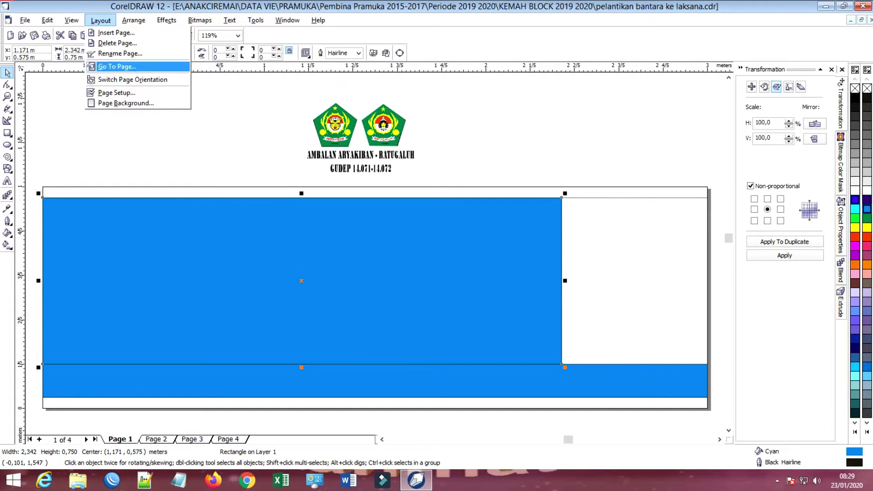
click(100, 20)
click(133, 20)
click(150, 185)
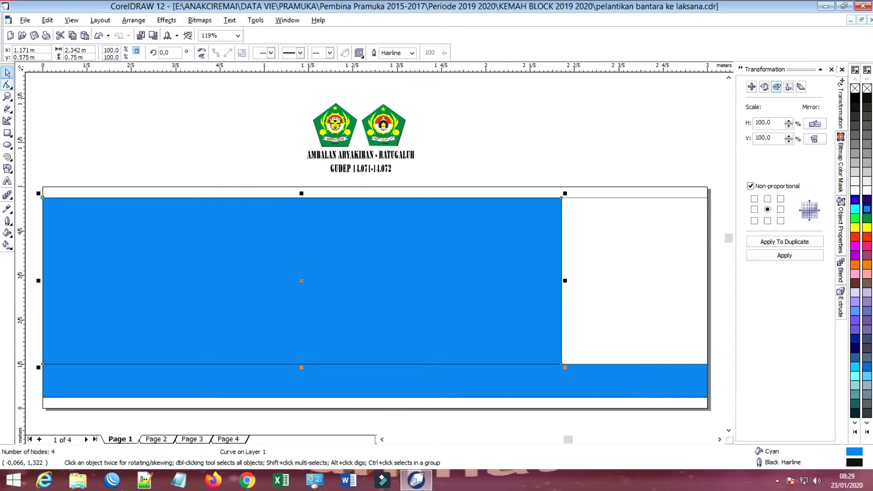
click(7, 85)
drag(560, 386, 600, 369)
click(10, 52)
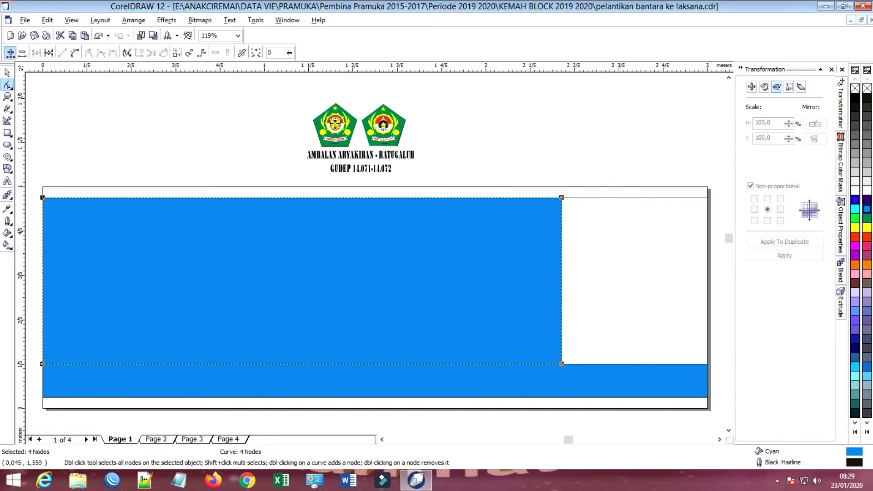
click(10, 52)
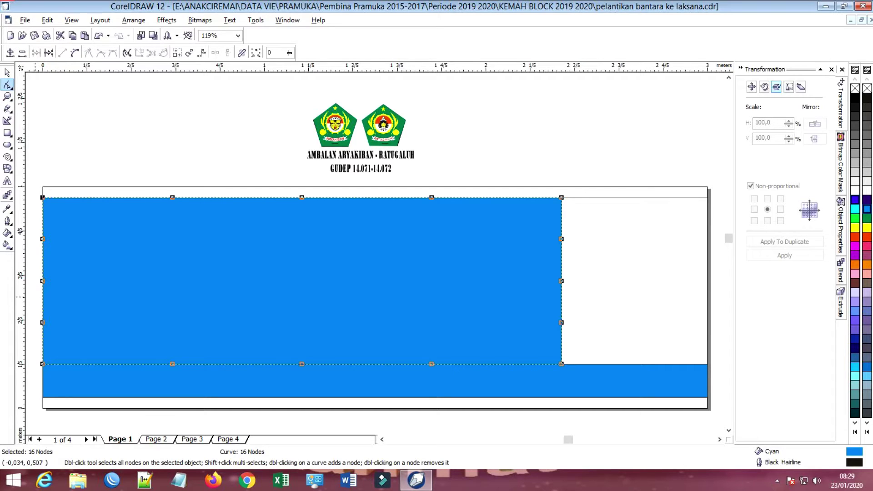
- Delete the nodes around the lower-left corner and at the bottom middle, and make the resulting segment a straight slanted line
drag(35, 296, 212, 378)
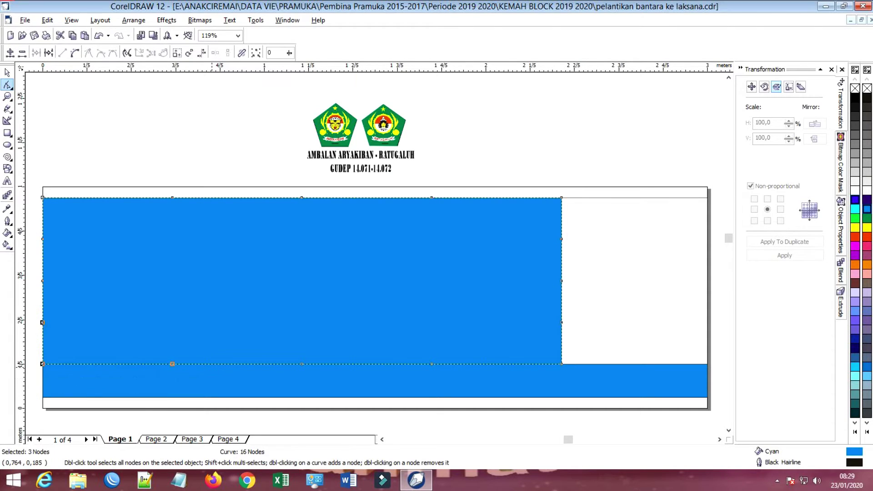
key(Delete)
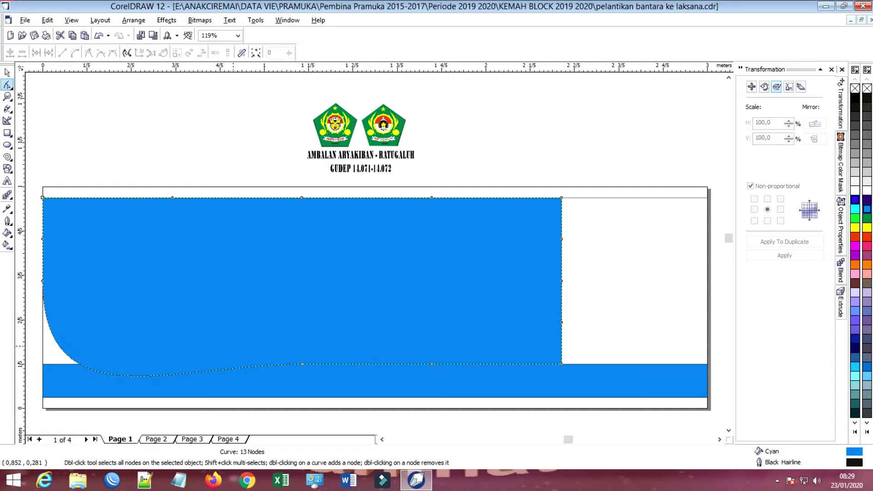
drag(316, 377, 317, 378)
key(Delete)
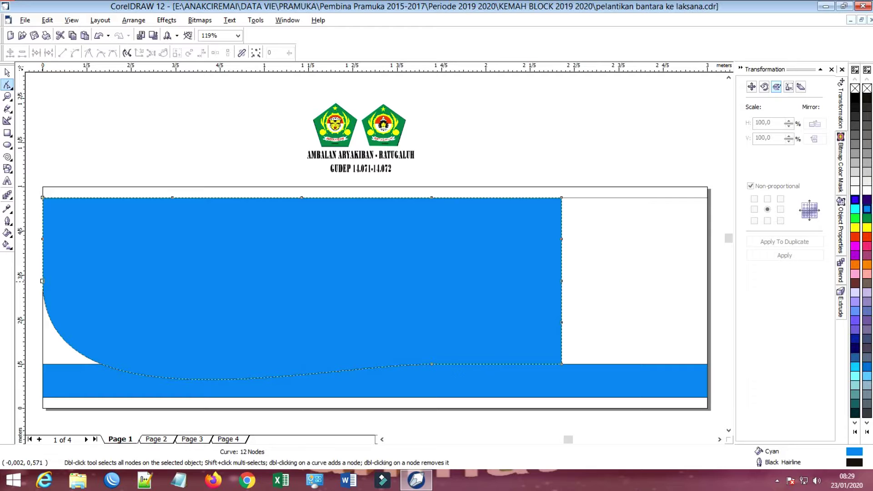
click(42, 281)
click(62, 52)
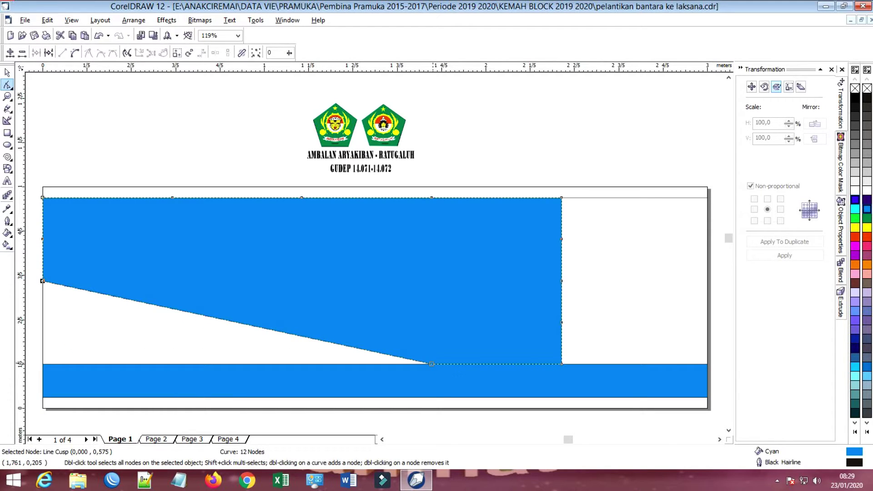
- Delete the nodes around the upper-right corner and down the right side, and make the segment to the bottom-right node a straight line
click(432, 364)
drag(480, 162, 601, 273)
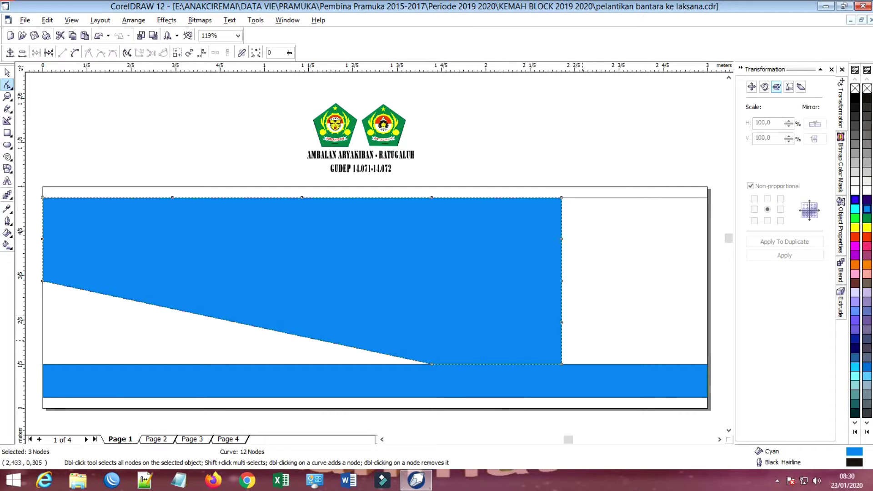
key(Delete)
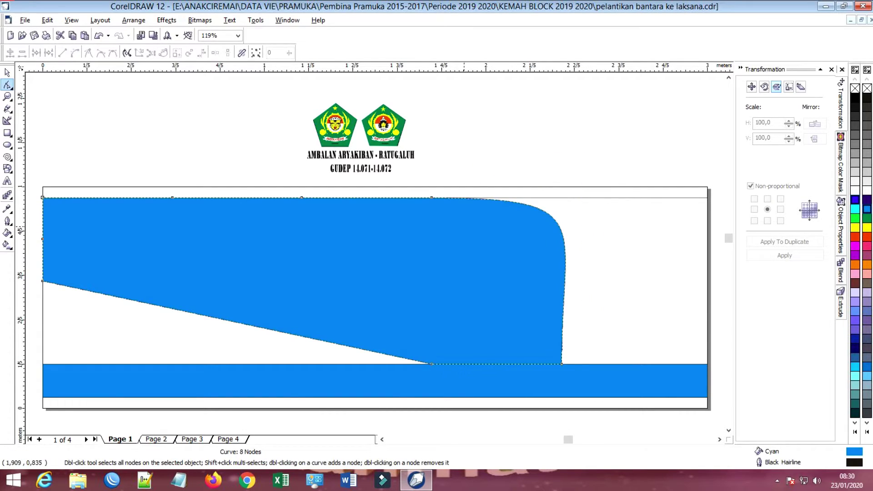
click(561, 364)
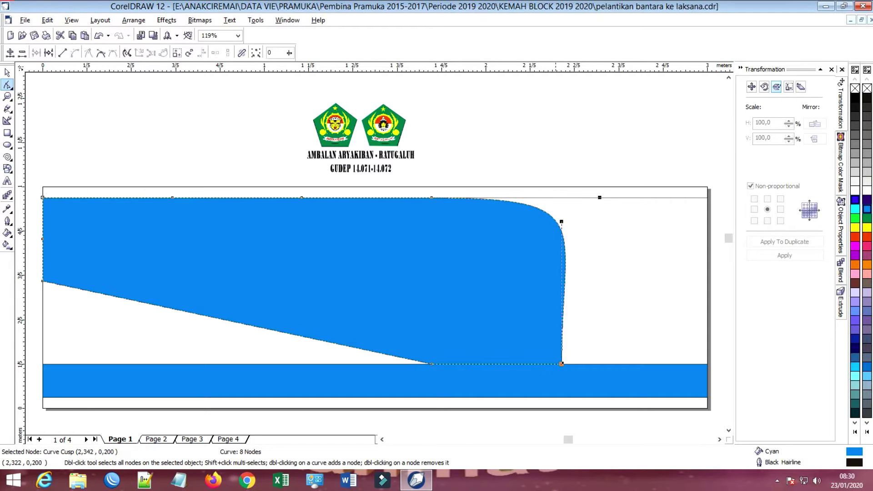
click(62, 53)
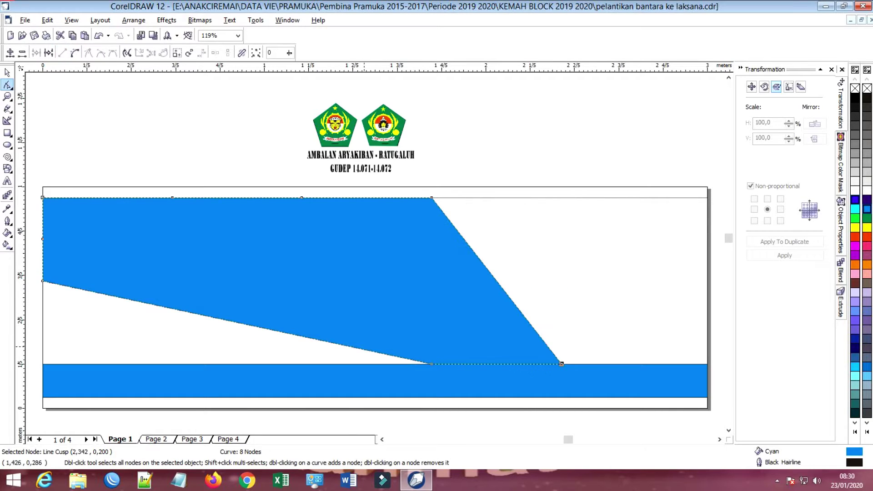
click(432, 363)
click(75, 53)
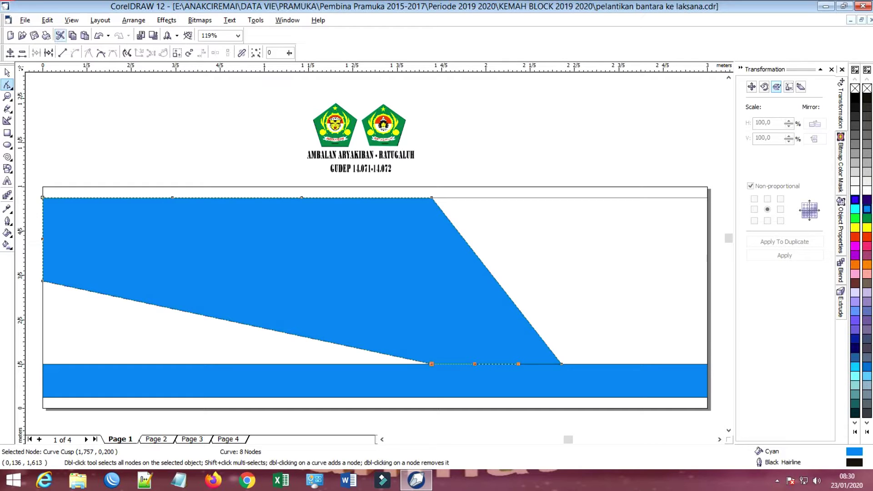
click(63, 53)
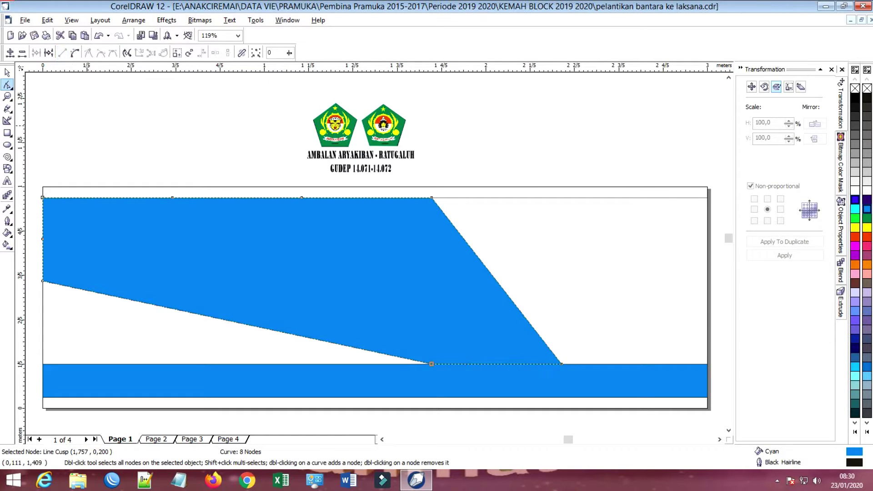
- Convert the slanted lower-left edge to a curve and pull it upward into an arch
click(42, 280)
click(75, 53)
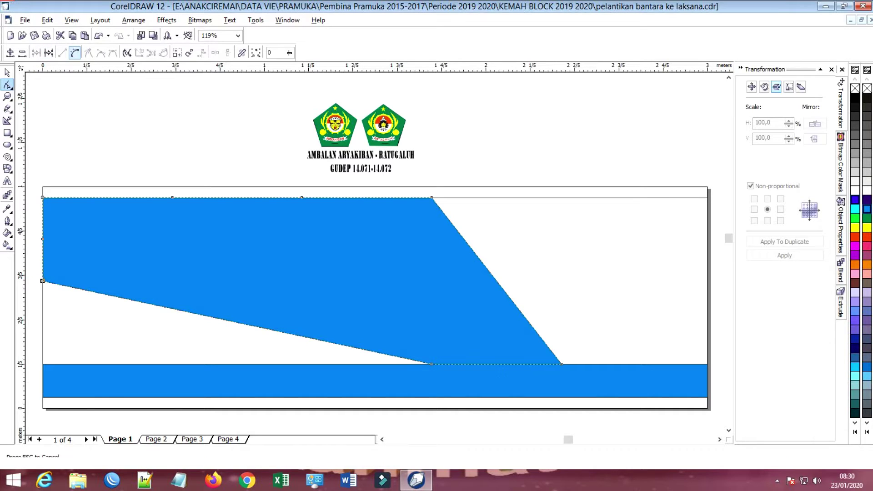
drag(216, 317, 235, 274)
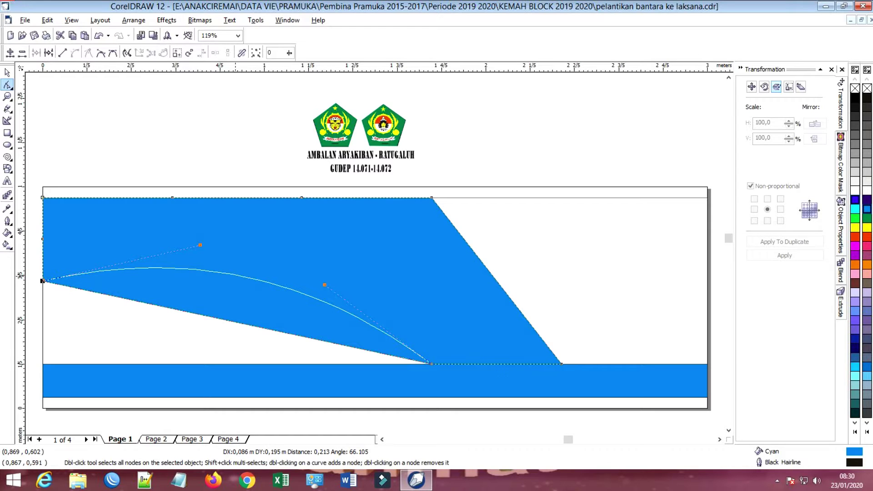
drag(235, 274, 235, 277)
- Convert the slanted right edge to a curve and bulge it outward to about (2.150, 0.690) m
drag(417, 181, 466, 225)
drag(547, 333, 574, 376)
click(75, 52)
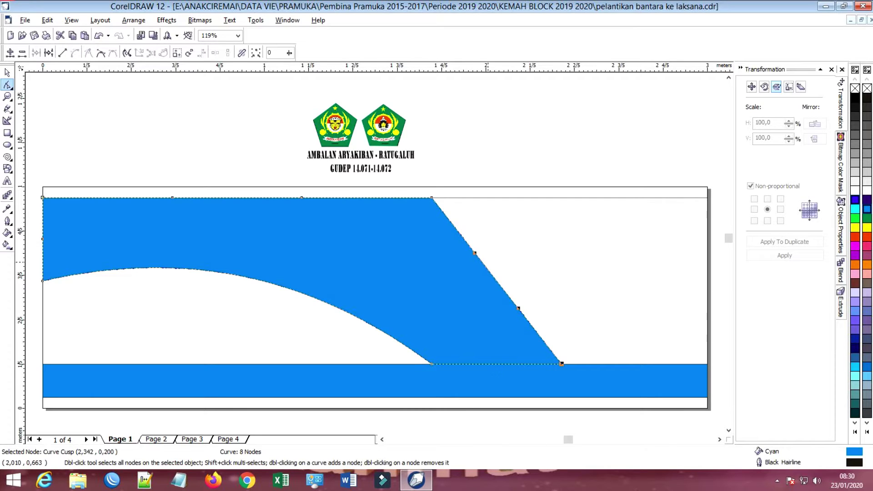
drag(488, 267, 519, 256)
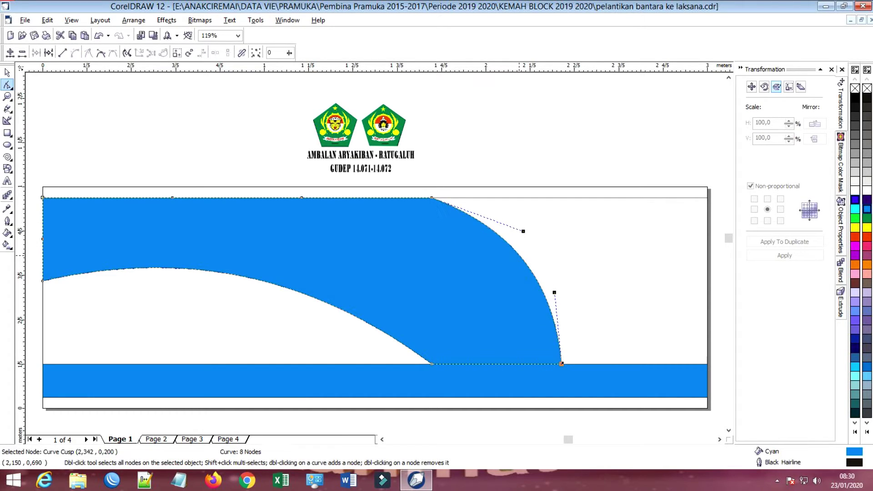
click(481, 166)
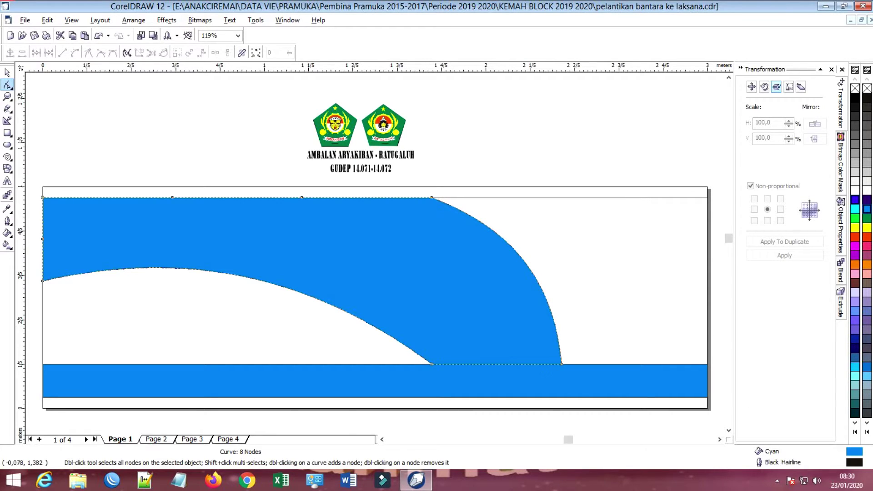
- Make a full-width copy of the lower cyan bar and align it to the original by top and horizontal center
key(space)
drag(452, 380, 449, 347)
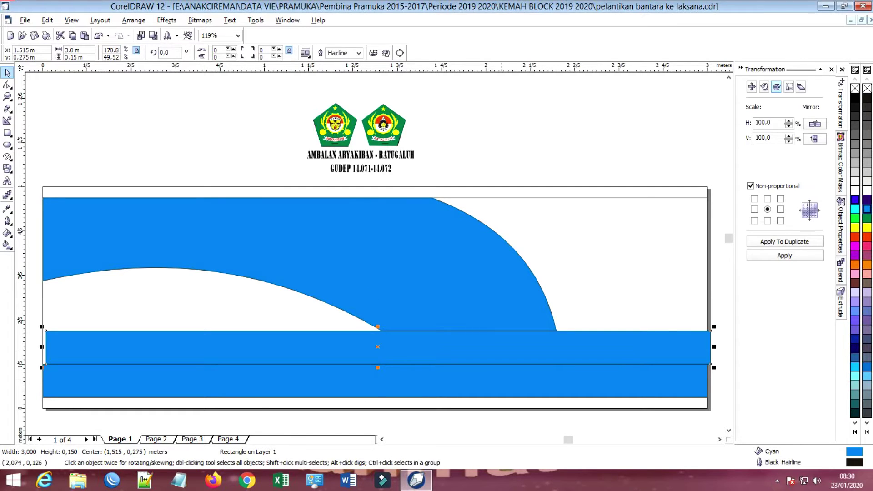
shift+click(325, 377)
click(343, 53)
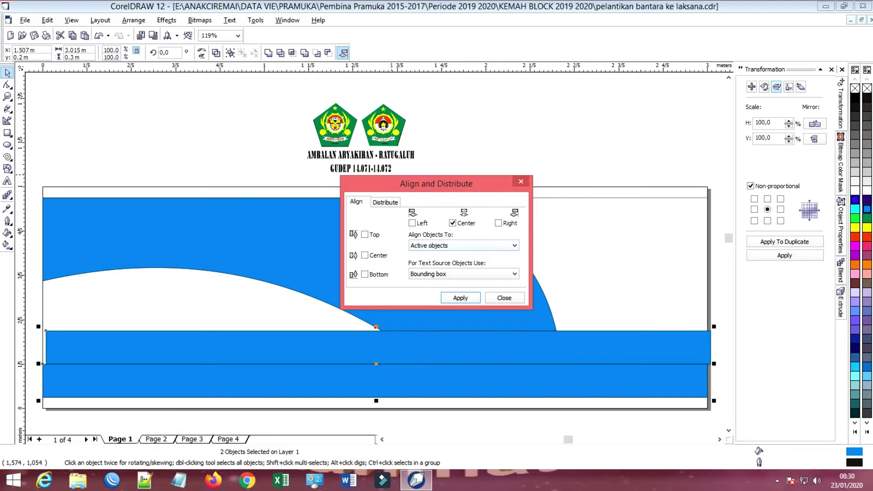
click(460, 298)
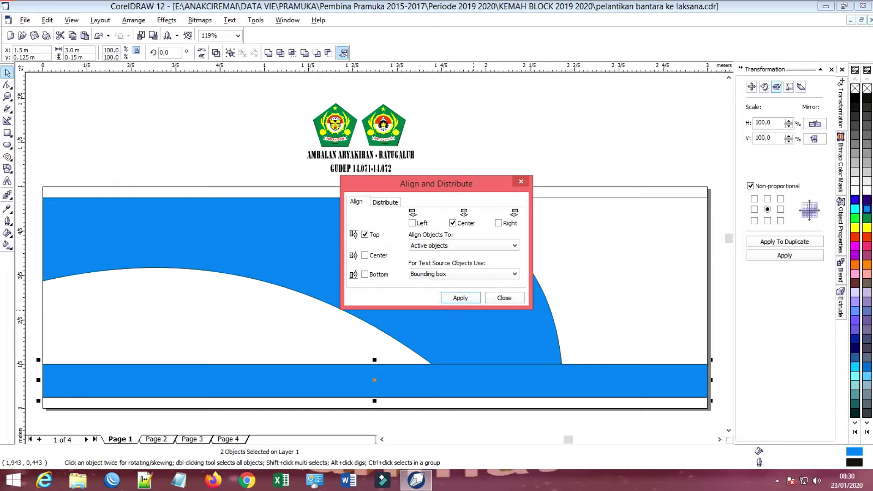
click(463, 274)
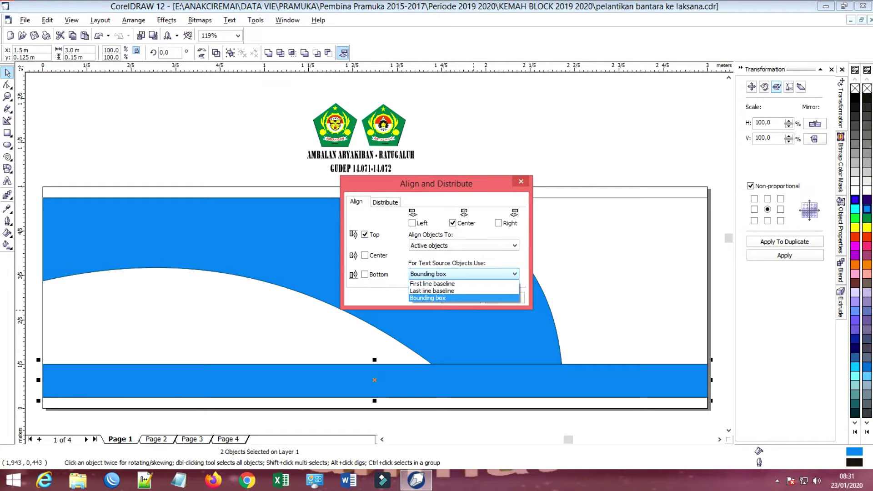
click(462, 274)
click(463, 246)
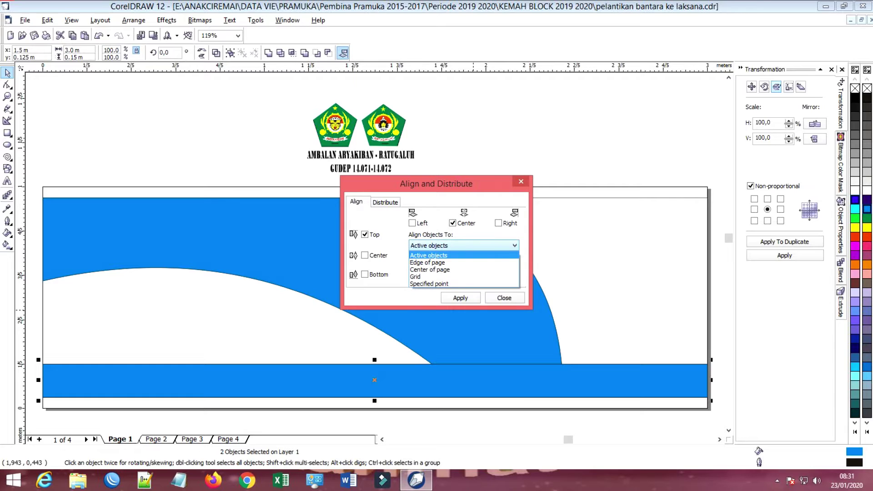
key(Down)
key(Down)
key(Down)
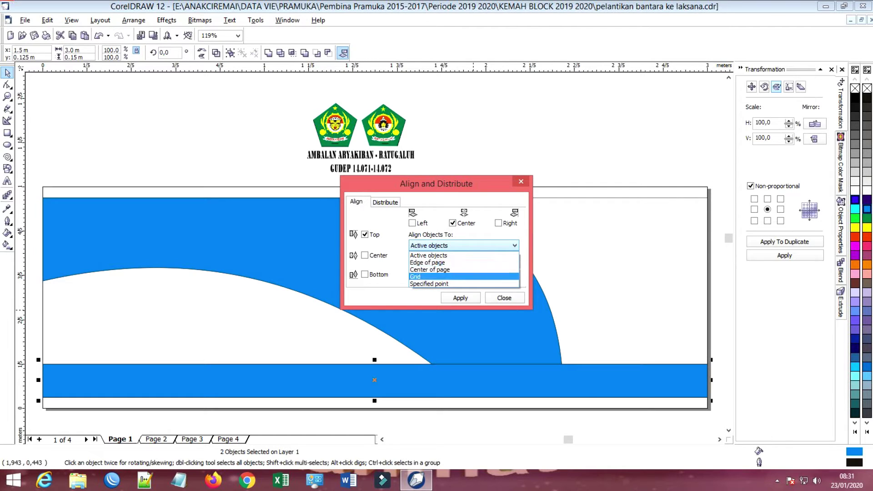
key(Escape)
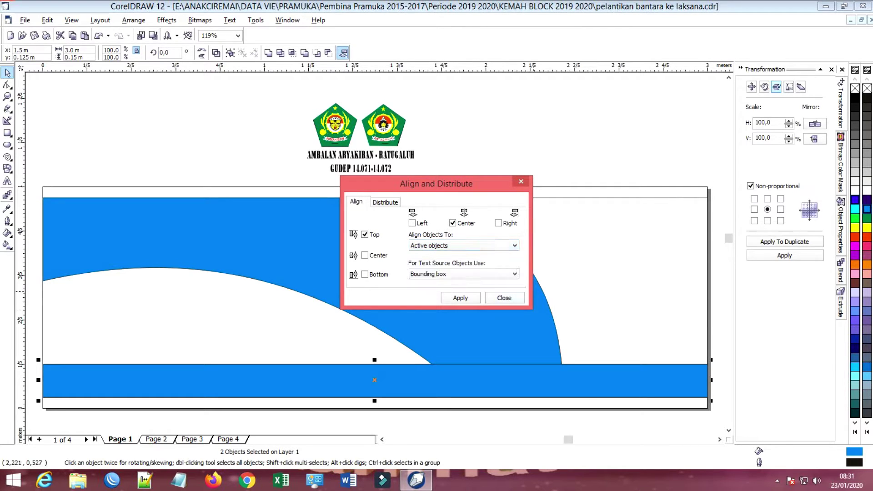
key(Escape)
- Nudge the two overlapping lower bars upward to a vertical center of about 0.128 m
key(Up)
key(Up)
key(Up)
key(Up)
key(Up)
key(Up)
key(Up)
key(Up)
key(Up)
key(Up)
key(Up)
key(Up)
key(Up)
key(Up)
key(Up)
key(Up)
key(Up)
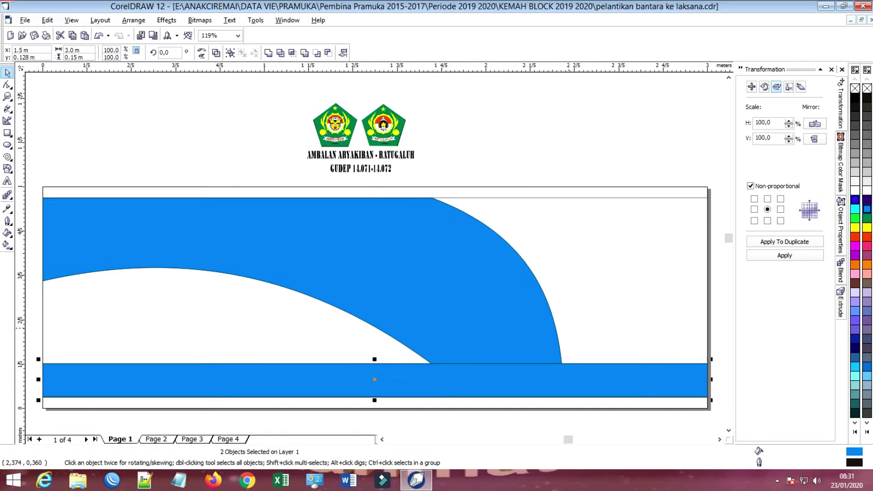
- Nudge the two overlapping lower bars upward to a vertical center of about 0.183 m
key(Up)
key(Up)
key(Up)
key(Up)
key(Up)
key(Up)
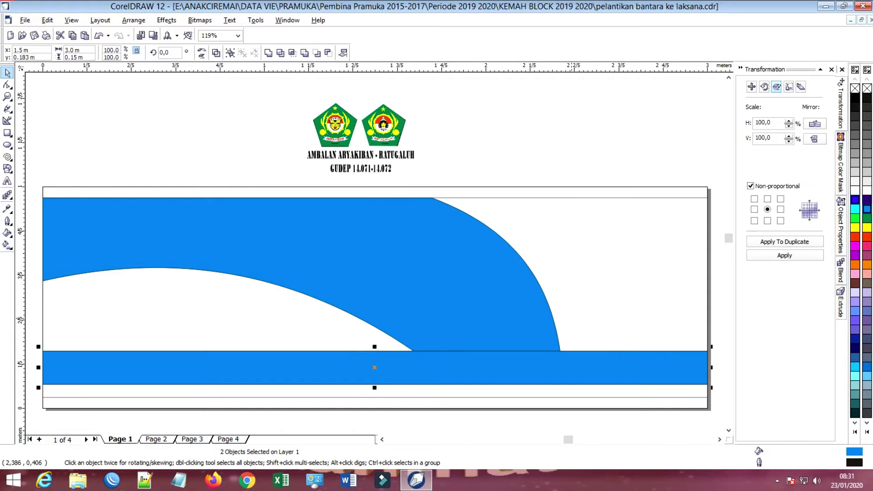
- Nudge the two overlapping bars back down to a vertical center of about 0.133 m
key(Down)
key(Down)
key(Down)
key(Down)
key(Down)
key(Down)
key(Down)
key(Down)
key(Down)
key(Down)
key(Down)
key(Down)
key(Down)
key(Down)
key(Down)
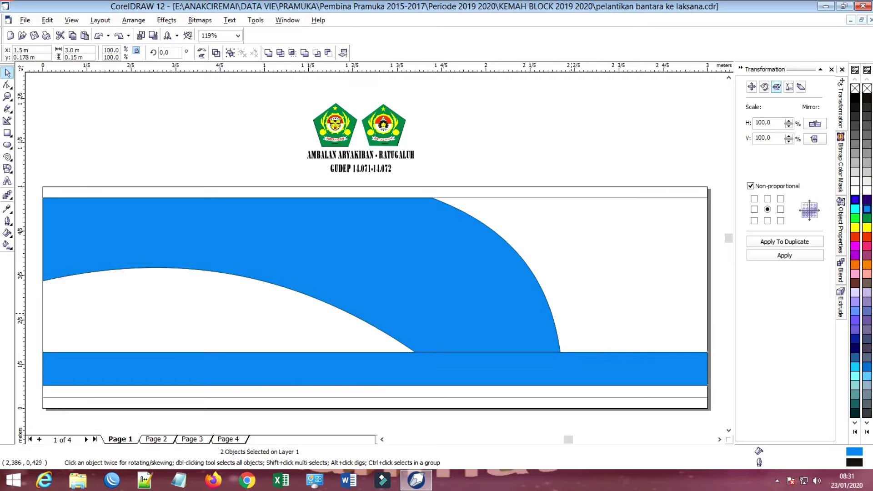
key(Down)
key(Down)
key(Down)
key(Down)
key(Down)
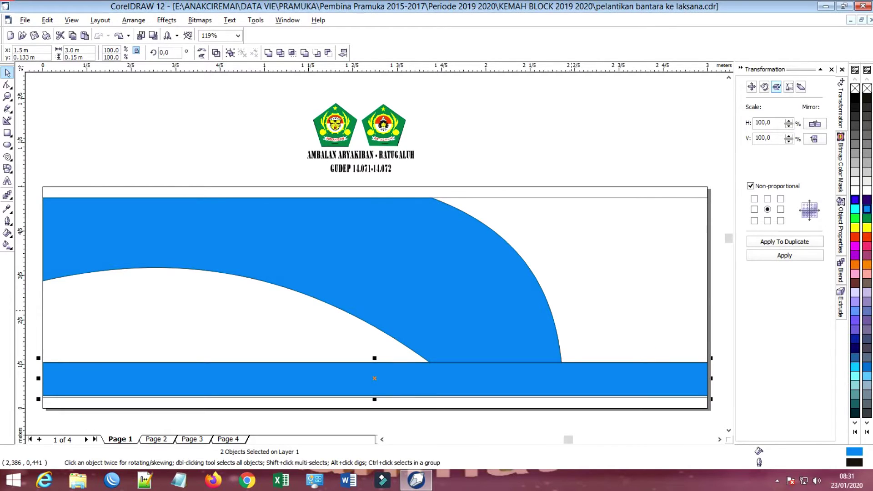
- Separate one of the overlapping bars and move it up to about (1.507, 0.349) m
click(572, 310)
click(509, 379)
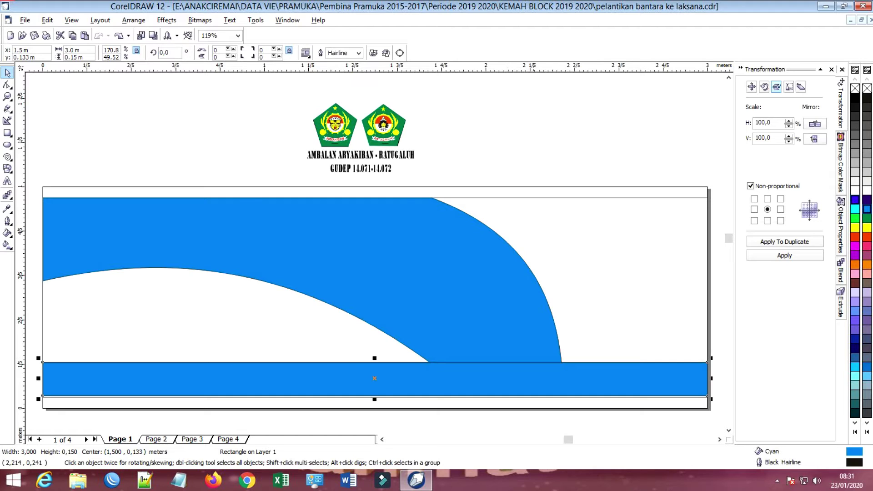
drag(461, 378, 462, 330)
right_click(462, 330)
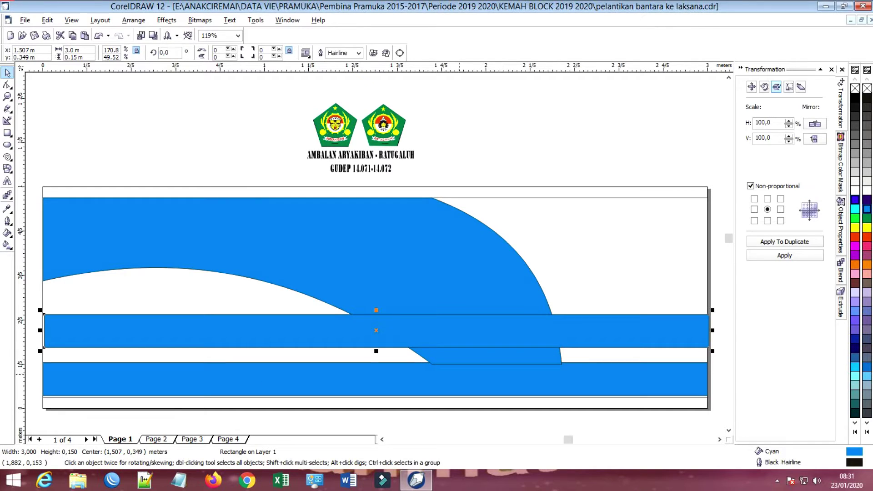
- Align the remaining lower bar with the inner frame by bottom and horizontal center
click(459, 380)
shift+click(595, 270)
click(342, 53)
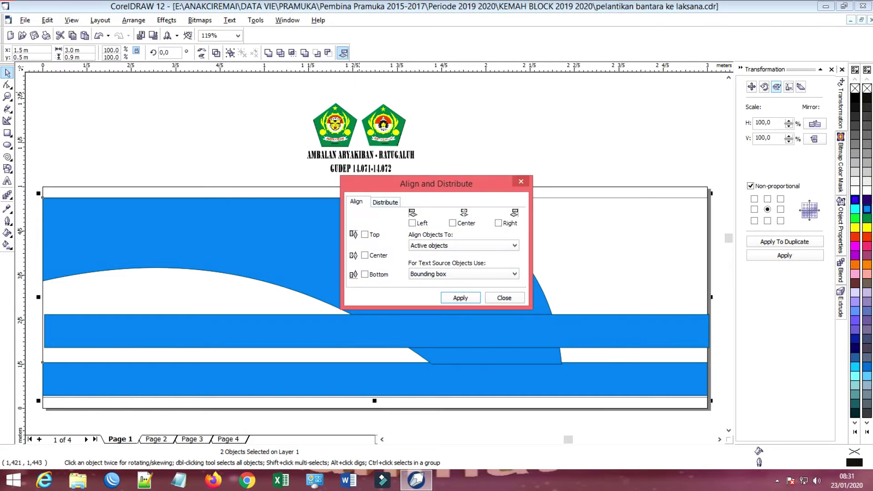
click(365, 274)
click(452, 223)
click(460, 298)
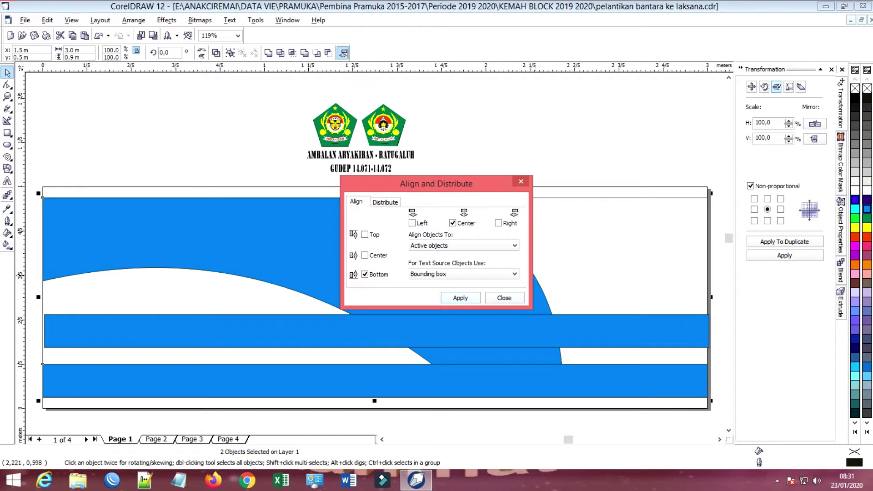
click(504, 298)
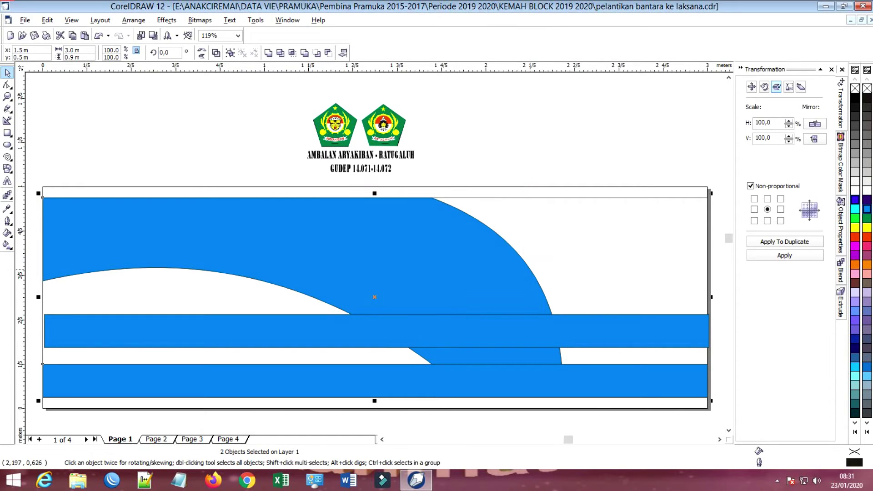
- Nudge the raised bar to a horizontal center of 1.5 m and down to a vertical center of about 0.324 m
click(592, 334)
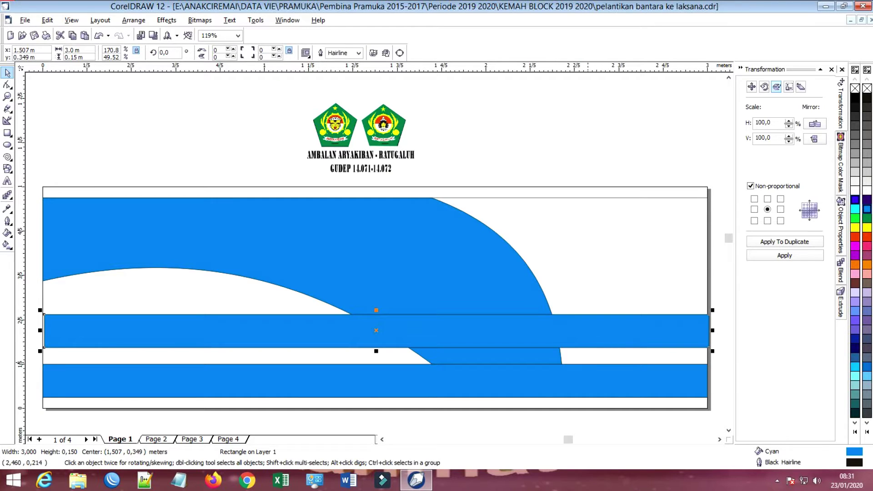
shift+click(589, 371)
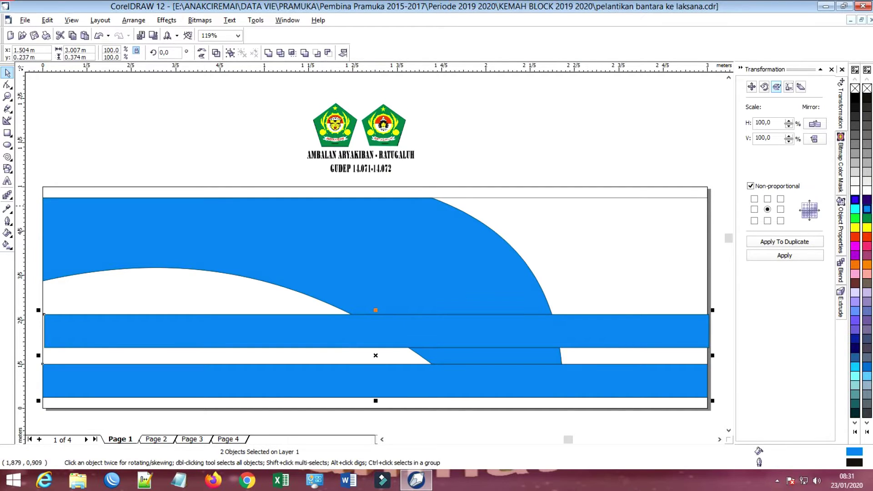
key(Escape)
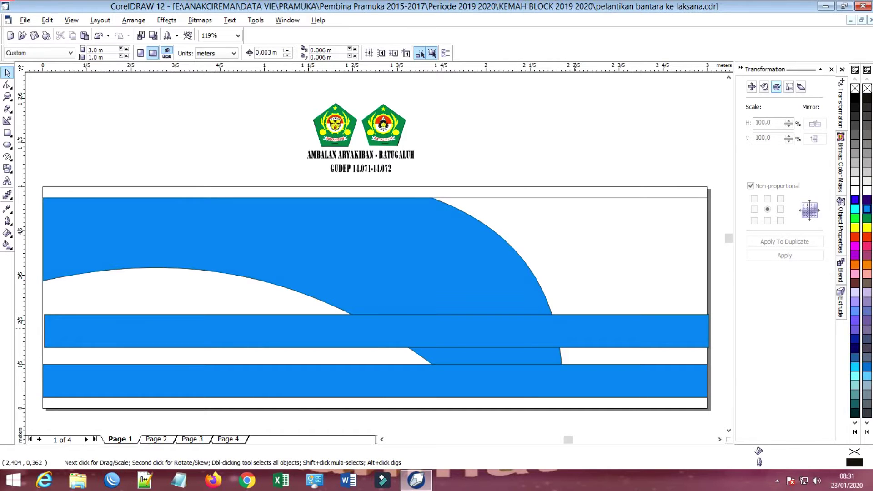
click(575, 329)
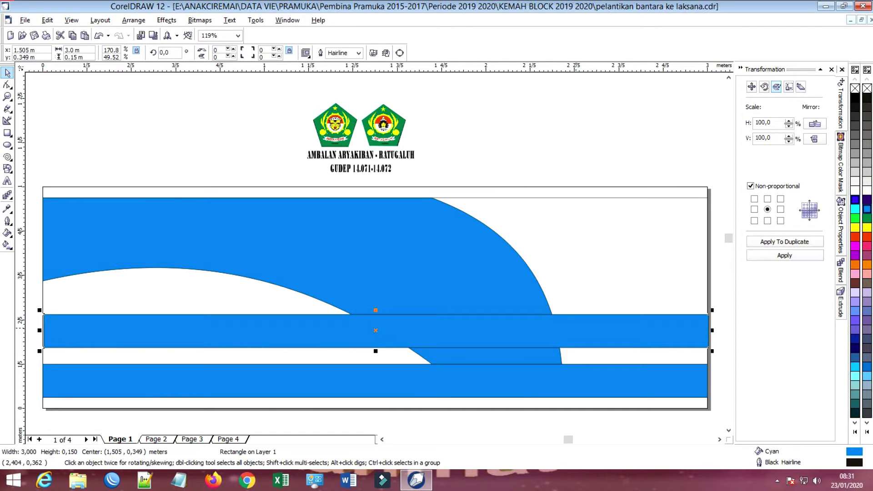
key(Left)
key(Left)
key(Down)
key(Down)
key(Down)
key(Down)
key(Down)
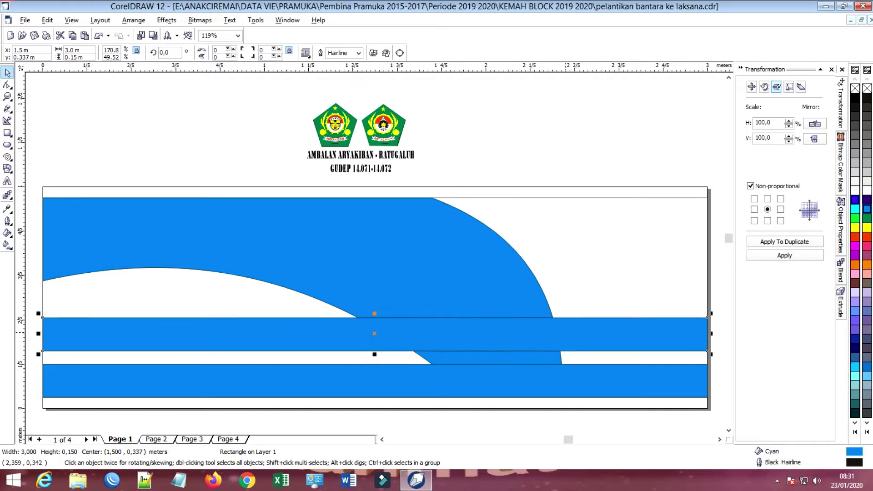
drag(566, 333, 565, 335)
- Try green and Baby Blue fills on the raised bar and settle on Ice Blue
click(855, 218)
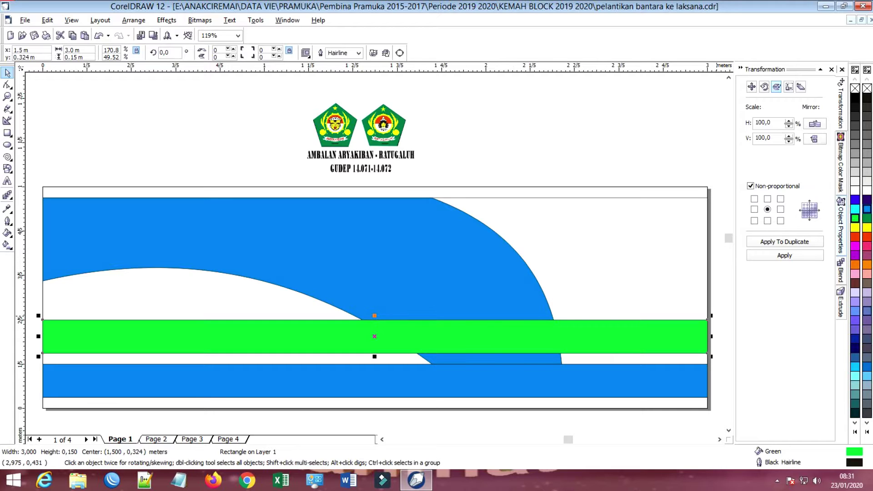
click(867, 292)
click(867, 311)
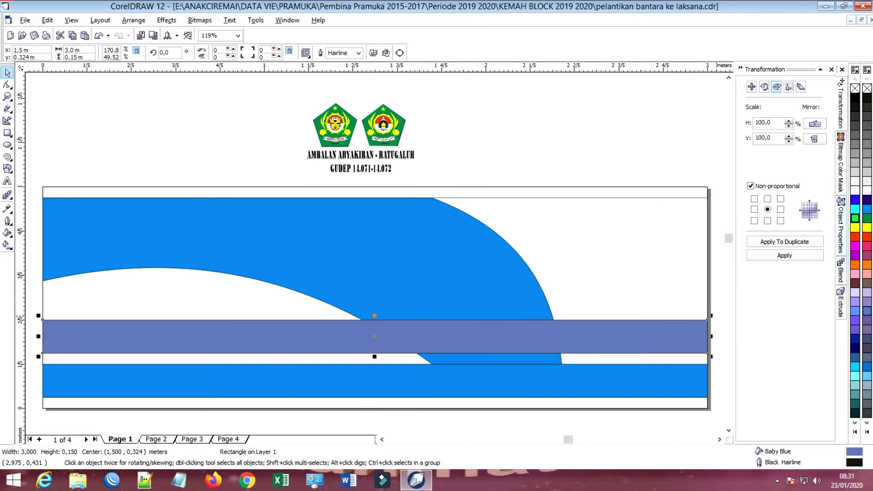
click(867, 376)
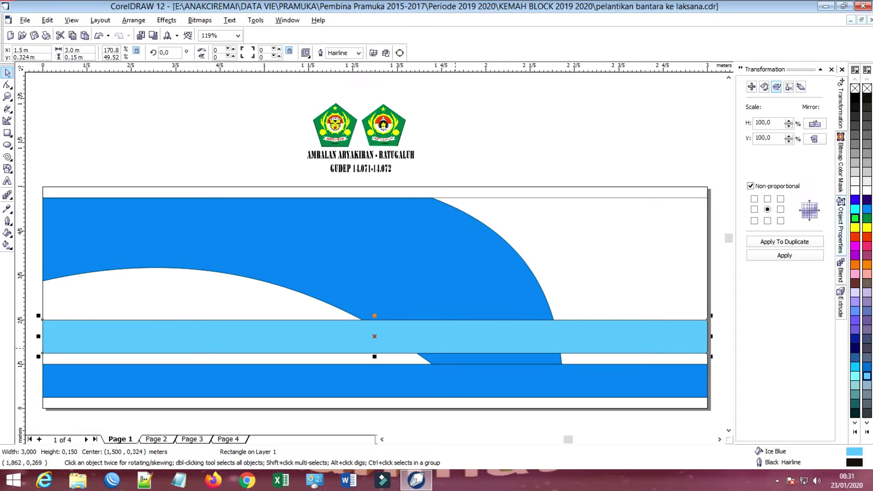
- Nudge the Ice Blue bar down to rest on the lower cyan bar, at a vertical center of about 0.276 m
key(Down)
key(Down)
key(Down)
key(Down)
key(Down)
key(Down)
key(Down)
key(Down)
key(Down)
key(Down)
key(Down)
key(Down)
key(Down)
key(Down)
key(Down)
key(Down)
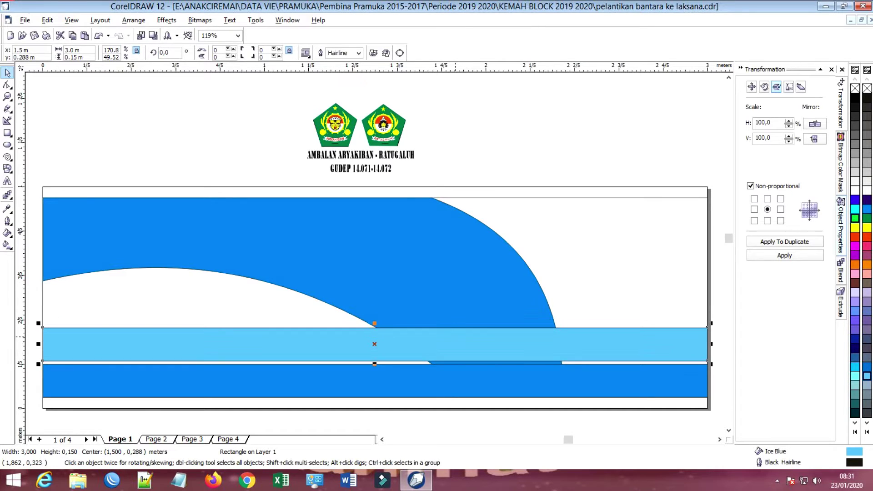
key(Down)
key(Down)
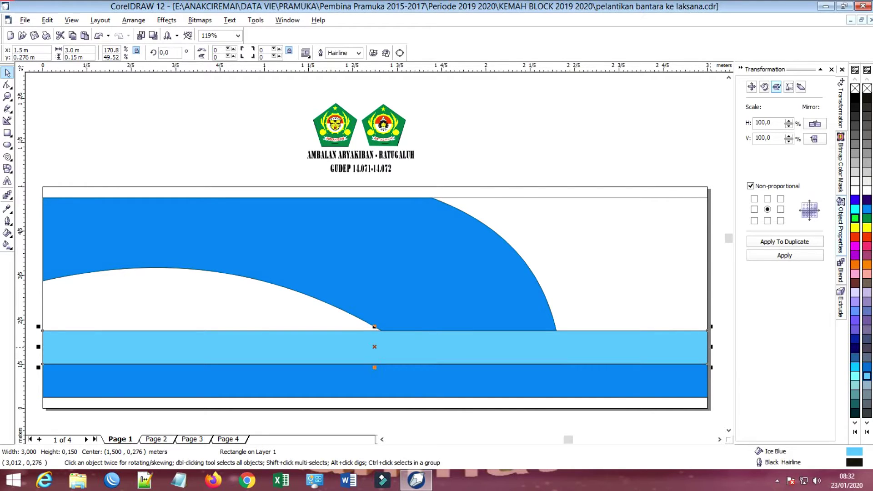
- Shorten the Ice Blue bar from both ends to about 2.443 m wide and stretch it upward to about 0.314 m high
drag(711, 346, 654, 347)
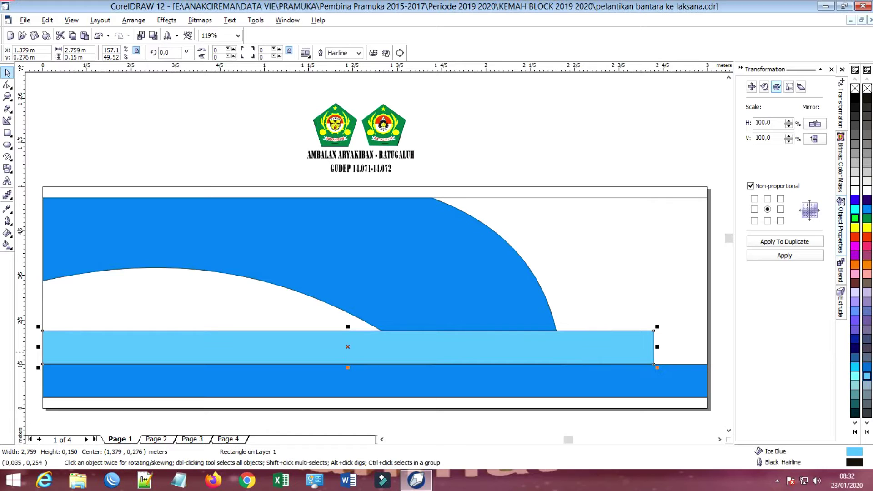
drag(38, 346, 113, 346)
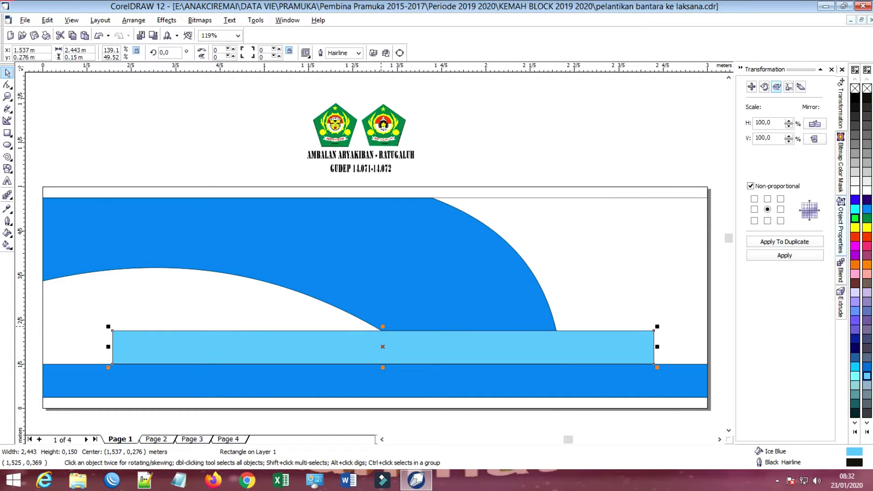
drag(383, 330, 383, 289)
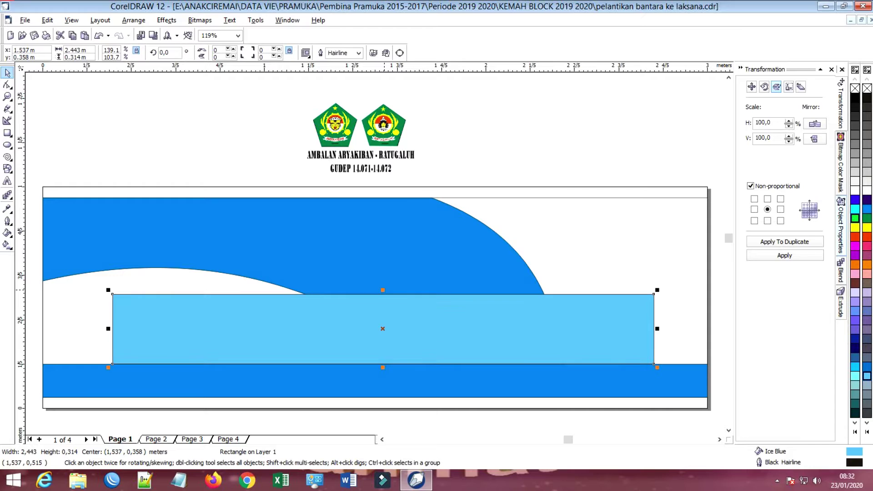
- Convert the Ice Blue rectangle to curves and add a midpoint node to each of its four edges
click(100, 20)
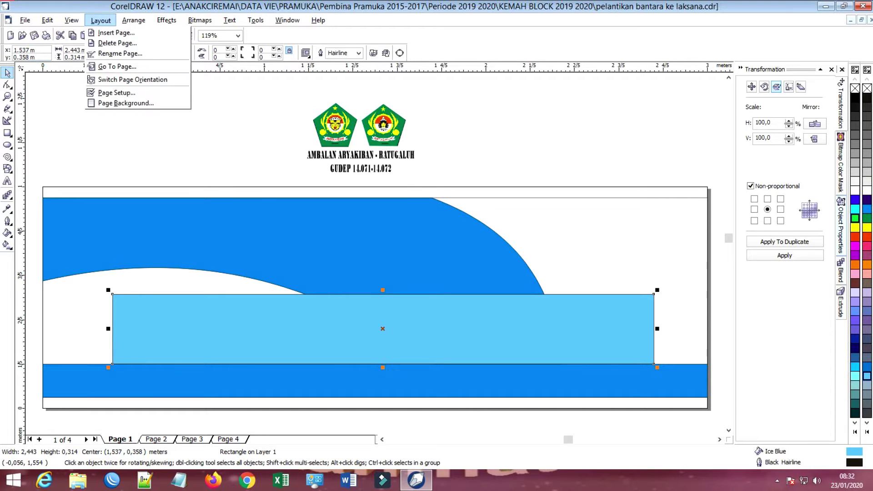
mouse_move(134, 20)
click(156, 183)
key(F10)
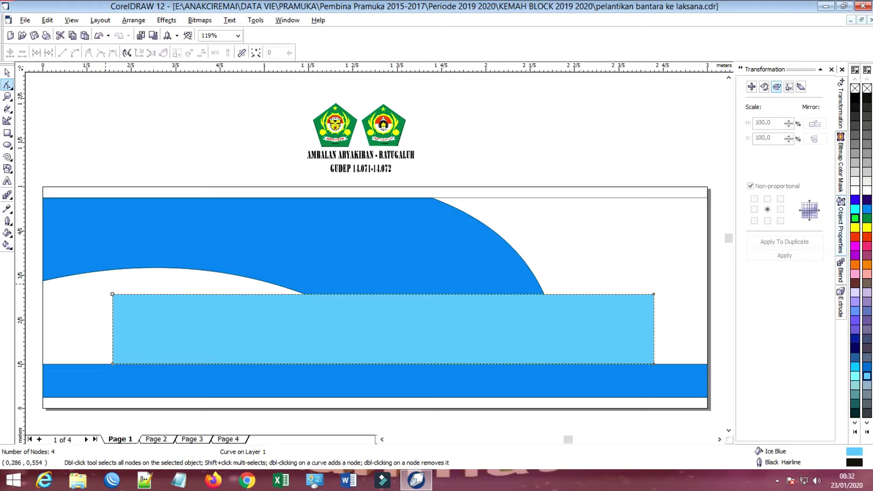
drag(677, 387, 678, 387)
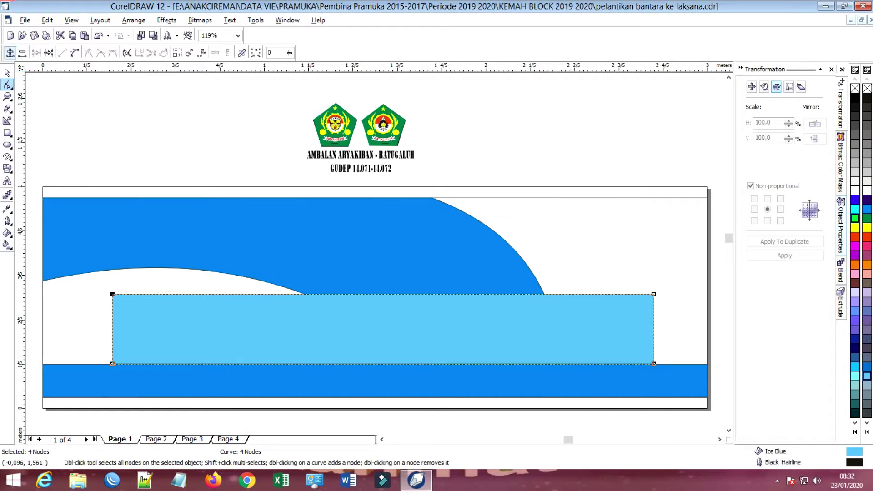
click(10, 53)
- Add another node halfway down the lower half of the Ice Blue shape's left edge
drag(88, 268, 190, 335)
click(86, 344)
click(132, 335)
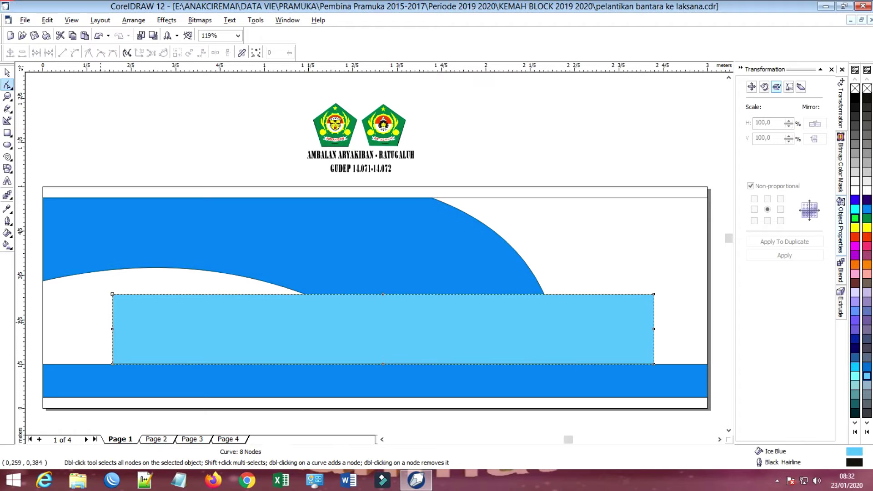
drag(98, 346, 132, 326)
click(10, 53)
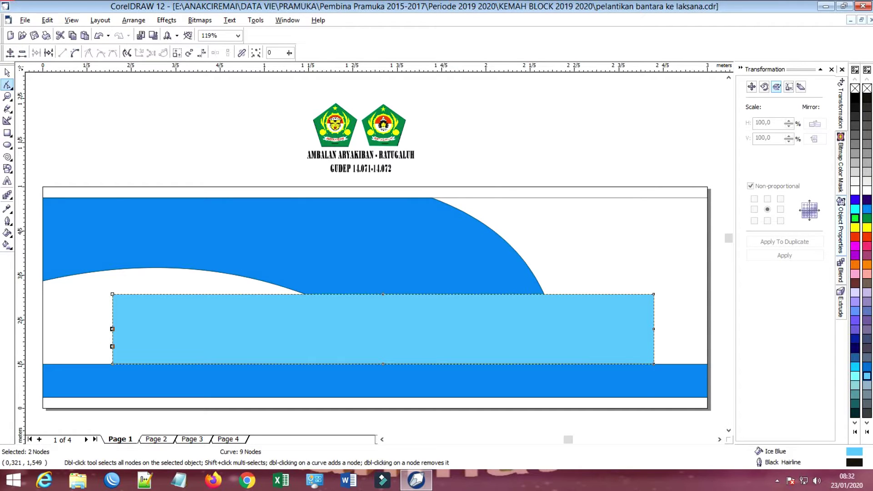
- Delete the Ice Blue shape's top-left corner, left midpoint and bottom-left corner nodes
drag(140, 286, 94, 334)
key(Delete)
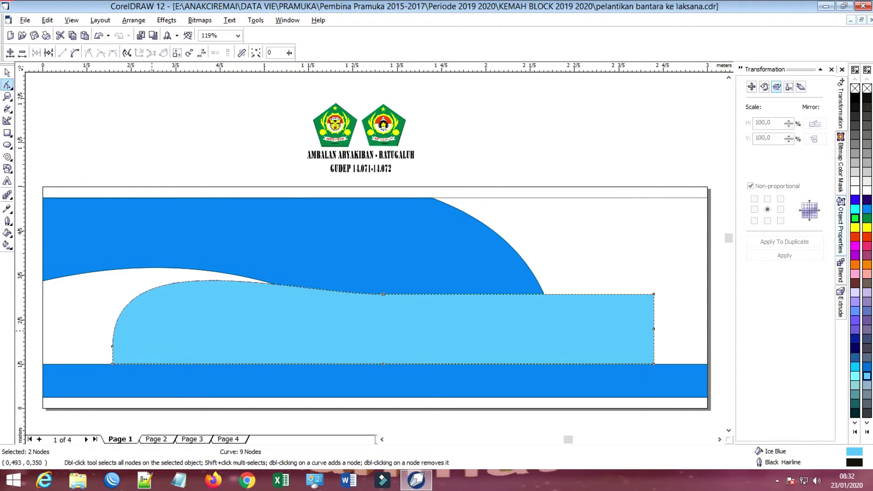
drag(118, 364, 119, 365)
key(Delete)
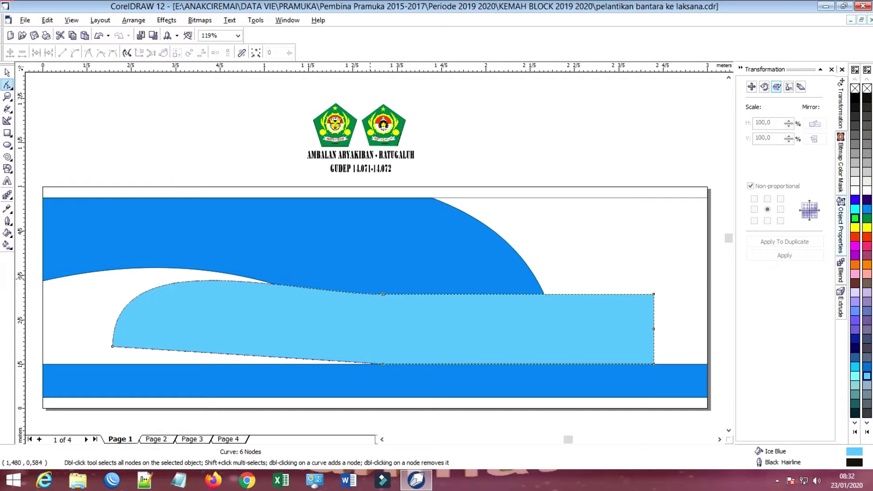
- Delete the Ice Blue shape's top midpoint, top-right corner and right midpoint nodes to form one broad arch
key(Delete)
drag(650, 293, 676, 348)
key(Delete)
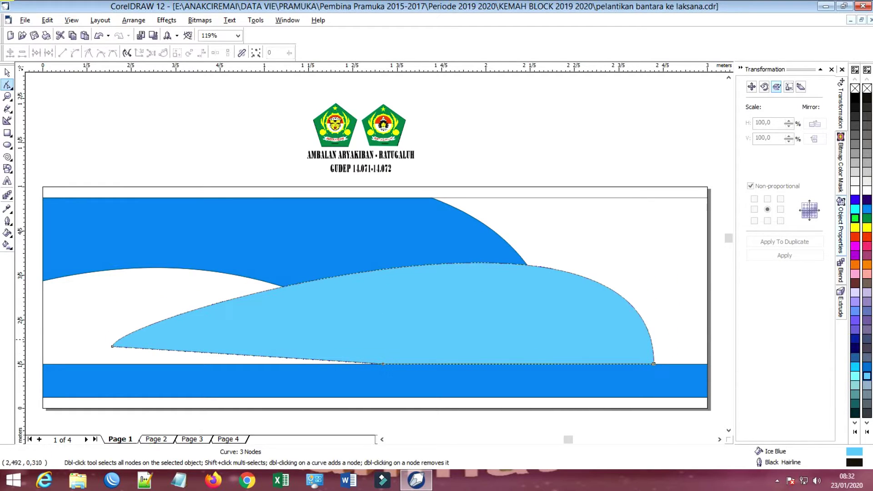
- Flatten the Ice Blue shape's upper arch by pulling its right portion inward and down
click(654, 364)
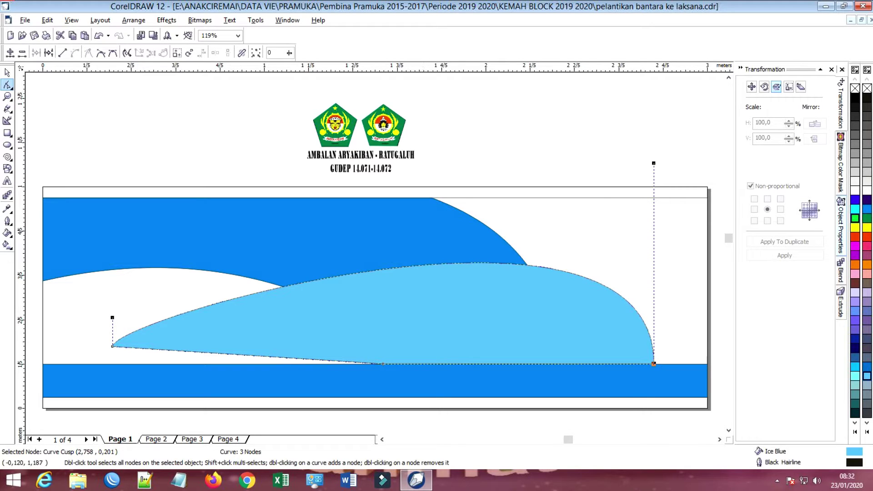
click(419, 239)
drag(541, 267, 462, 279)
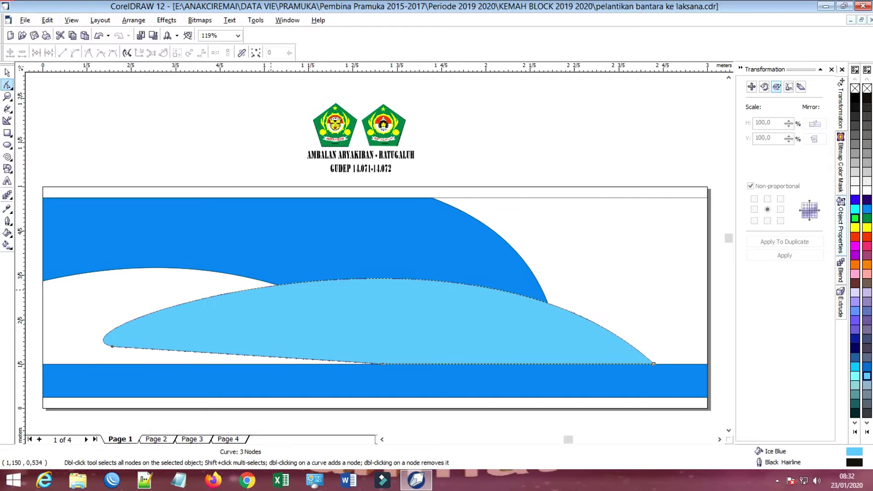
- Make the Ice Blue shape's left tip a cusp node and pull its curve handle inward so the upper arch ends in a point
click(112, 346)
click(75, 52)
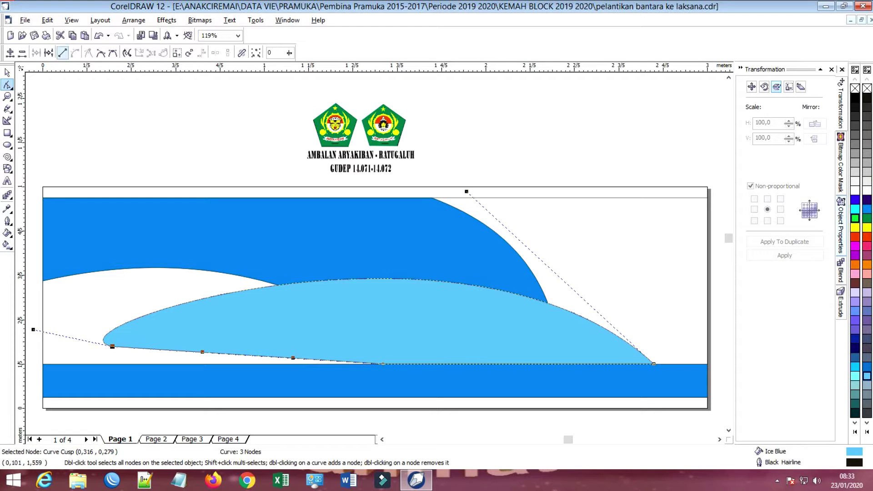
click(62, 53)
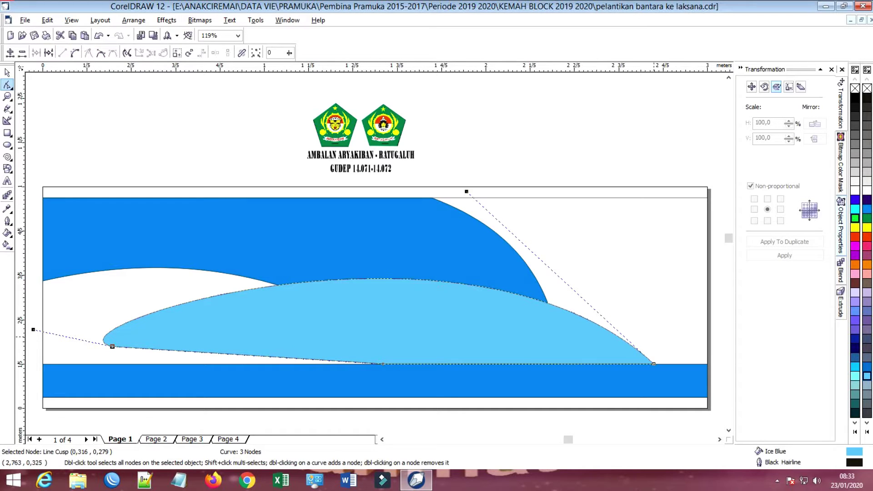
click(653, 364)
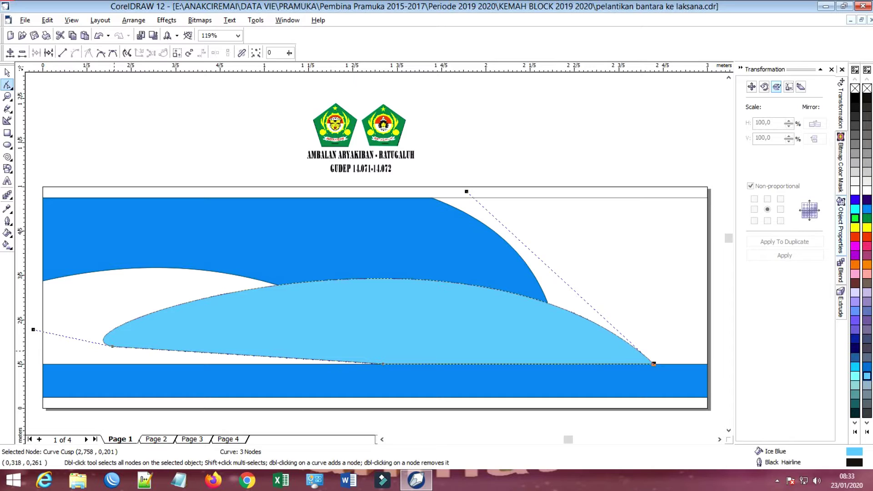
click(112, 347)
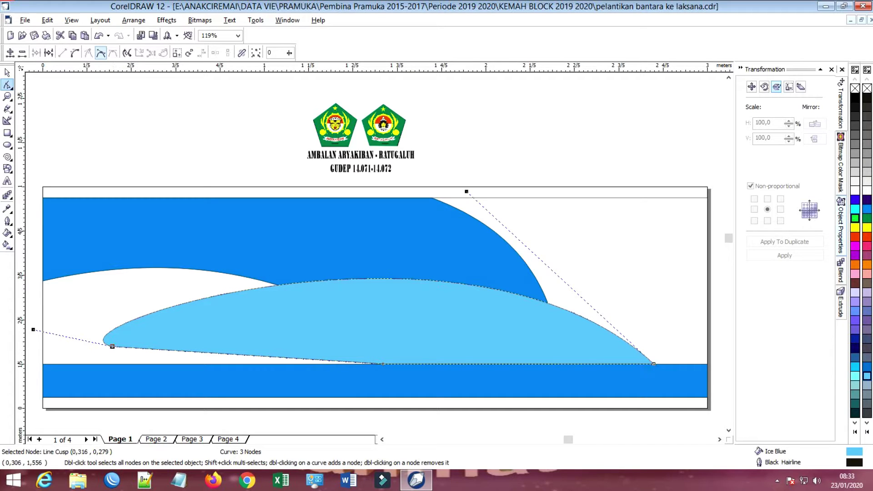
click(101, 53)
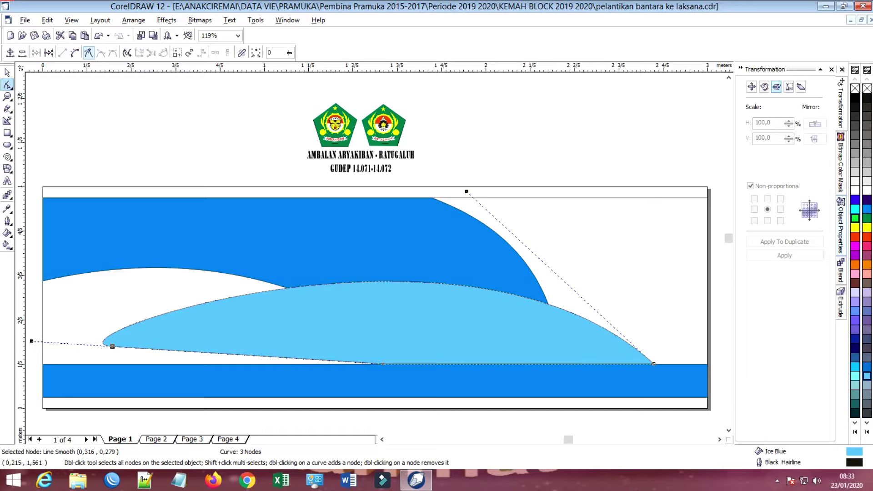
click(88, 53)
drag(31, 341, 224, 284)
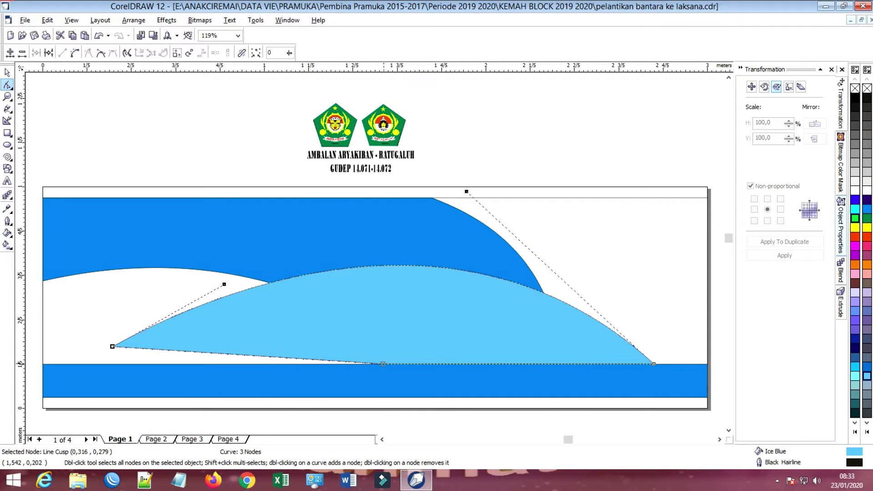
- Convert the Ice Blue shape's lower-left edge to a curve and bend it upward
click(318, 360)
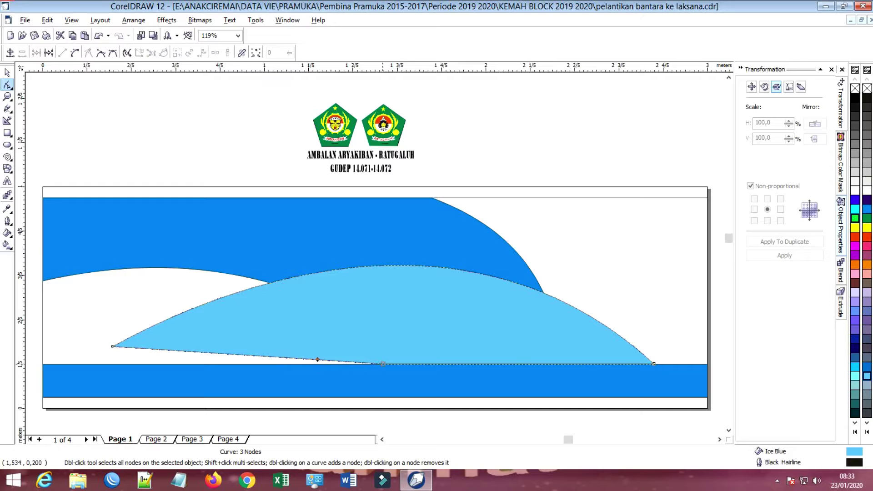
click(383, 364)
click(112, 346)
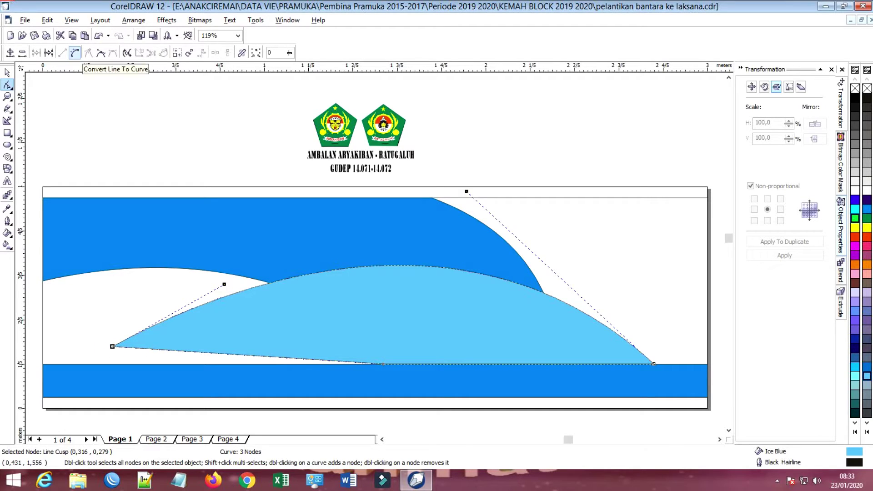
click(75, 52)
click(229, 360)
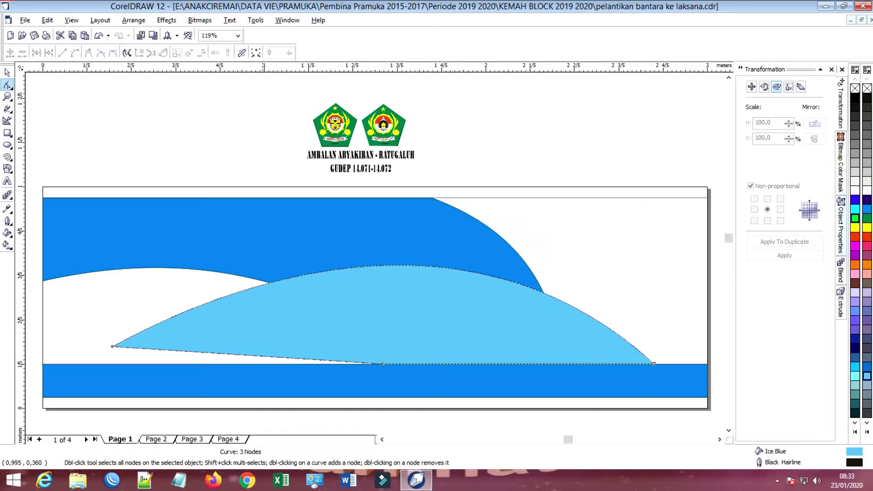
drag(257, 356, 277, 318)
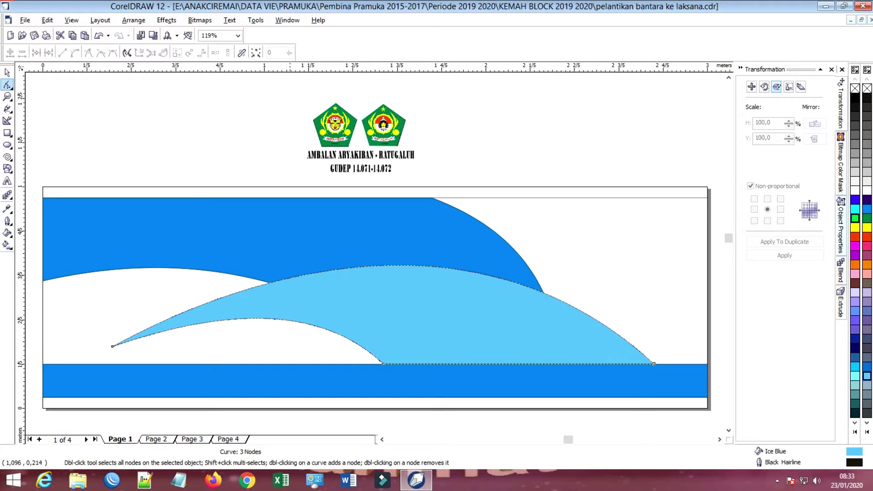
- Subdivide the Ice Blue shape's bottom edge with added nodes and delete its bottom-left corner node
drag(421, 377, 421, 378)
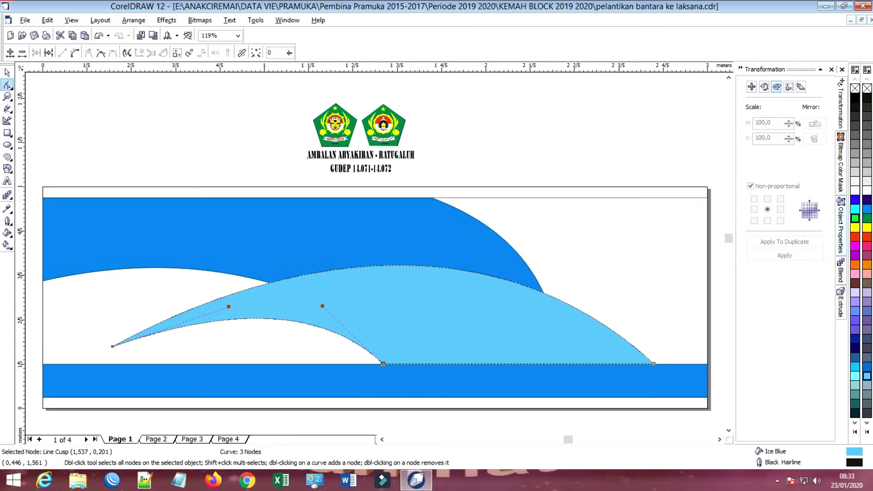
click(10, 53)
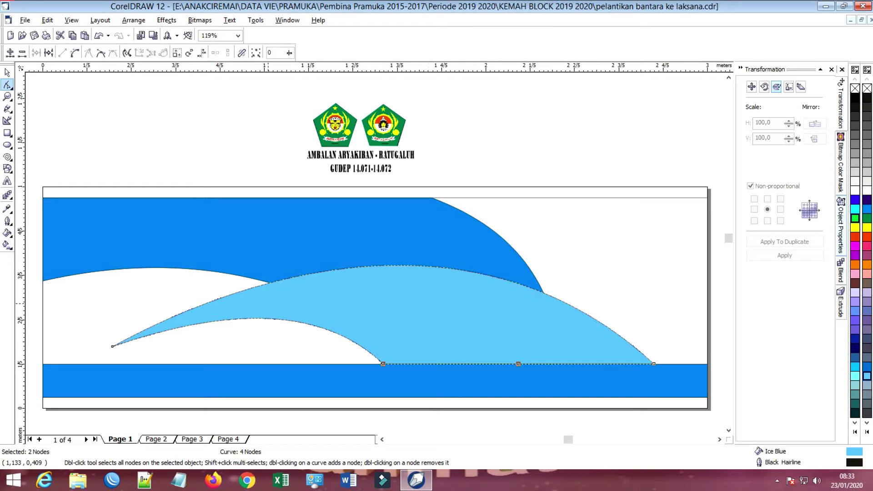
click(10, 53)
drag(365, 349, 405, 378)
key(Delete)
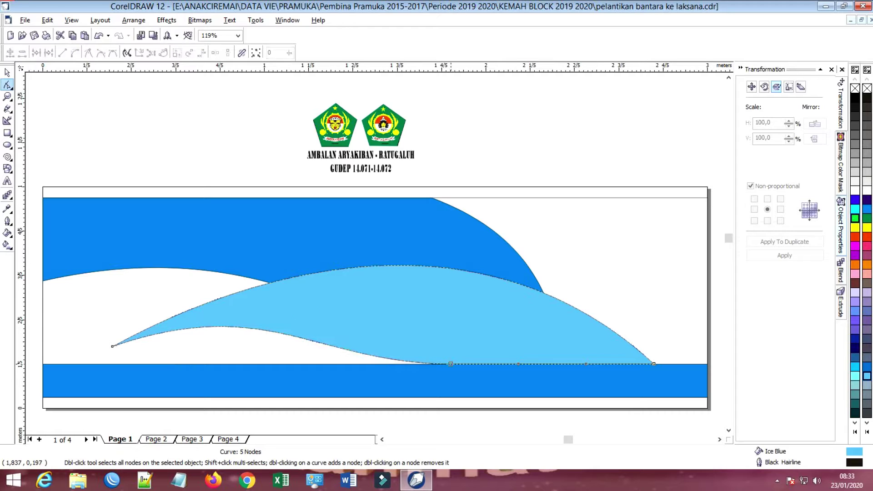
- Straighten the Ice Blue shape's lower-left edge, curve it into an upward arch, and move its lower end node left to about 1.74 m
click(451, 364)
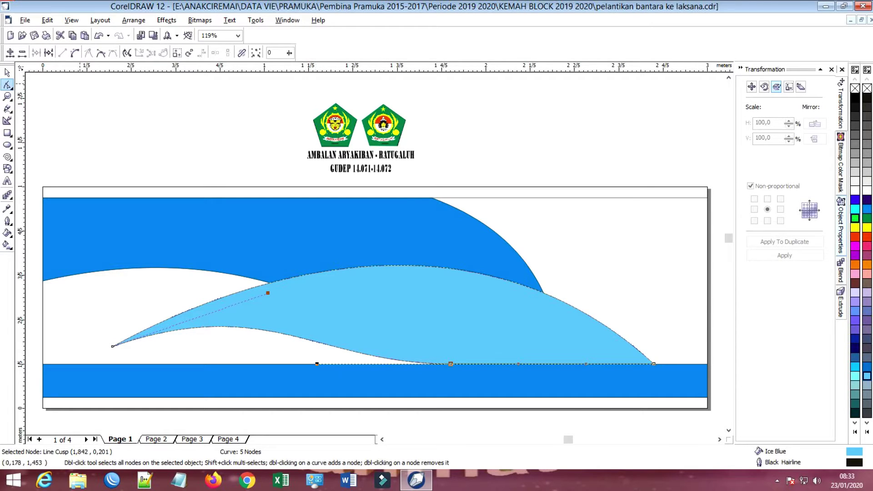
click(75, 53)
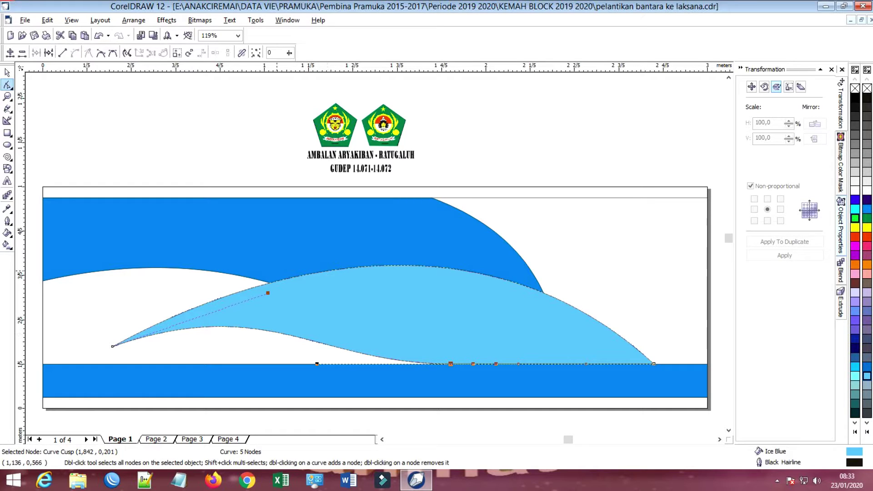
drag(101, 327, 140, 357)
click(63, 53)
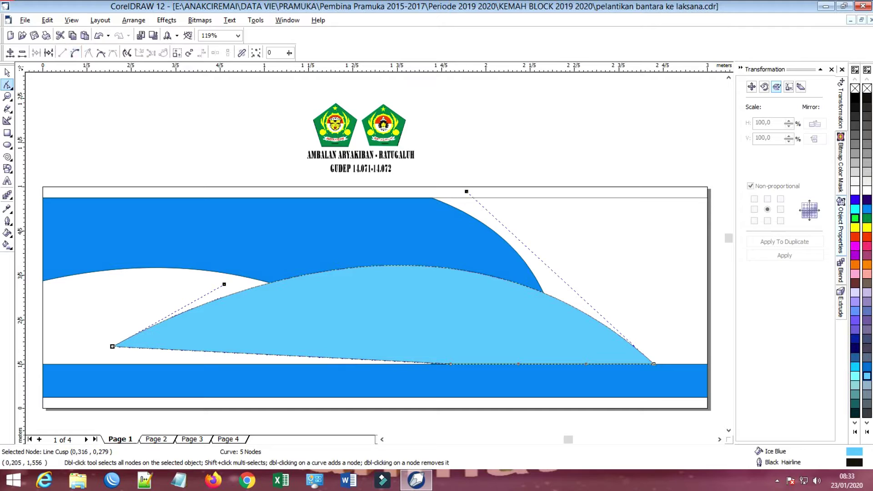
click(74, 52)
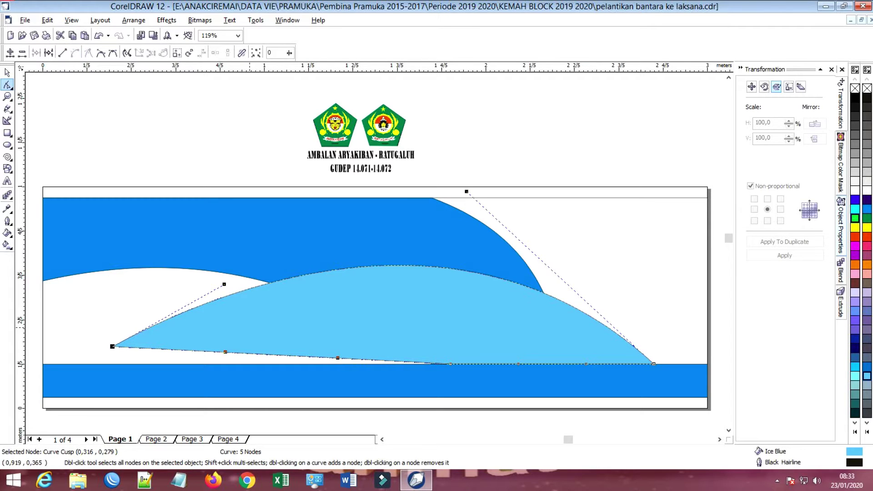
drag(268, 354, 292, 313)
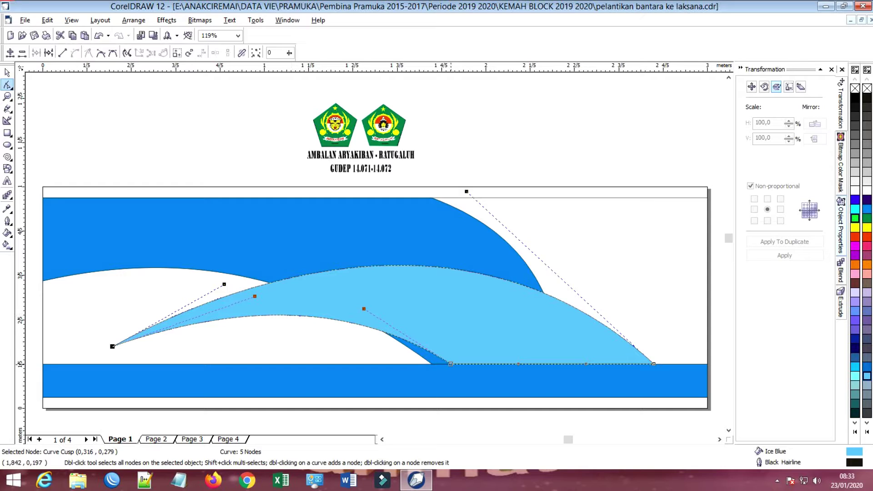
drag(451, 364, 428, 364)
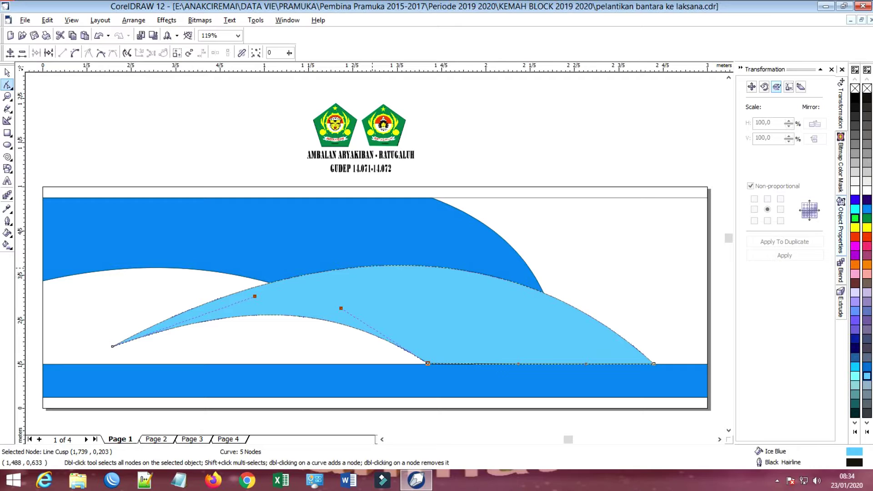
- Lower the crest of the Ice Blue shape's upper arch to slim its pointed left tail
drag(375, 266, 376, 278)
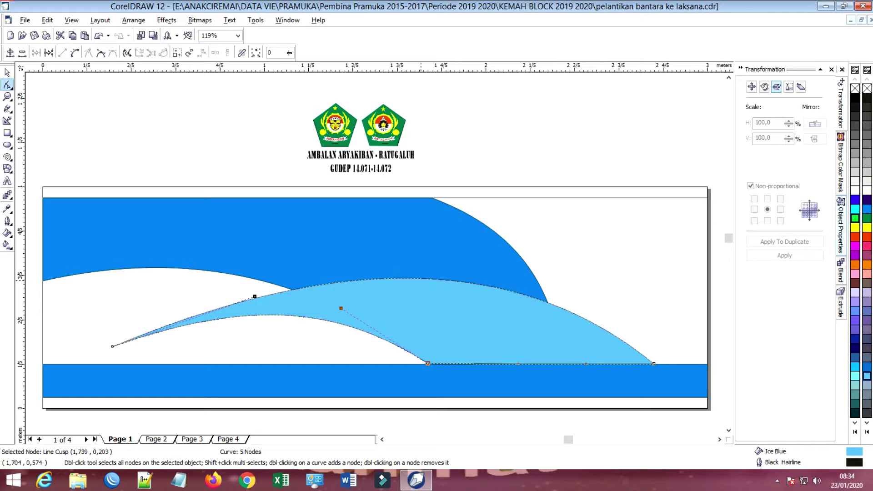
drag(422, 279, 422, 284)
click(116, 134)
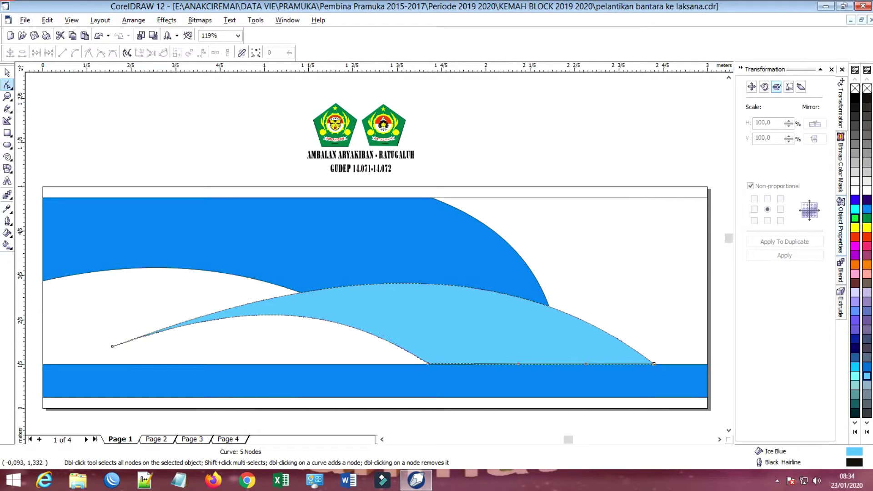
- Move the two scout emblems with their caption text into the white area at the banner's upper right
click(7, 72)
click(144, 110)
drag(363, 166, 636, 266)
key(Escape)
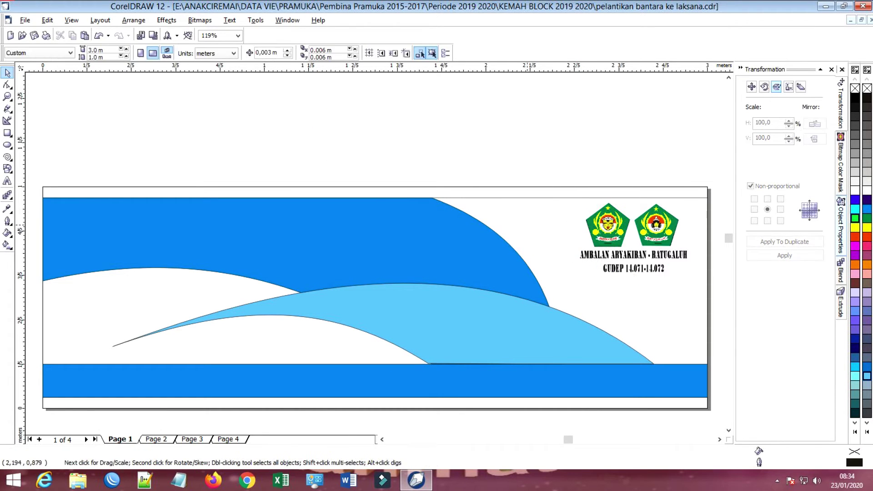
- Remove the outlines from the curved cyan shape, the Ice Blue shape and the cyan lower bar
click(345, 240)
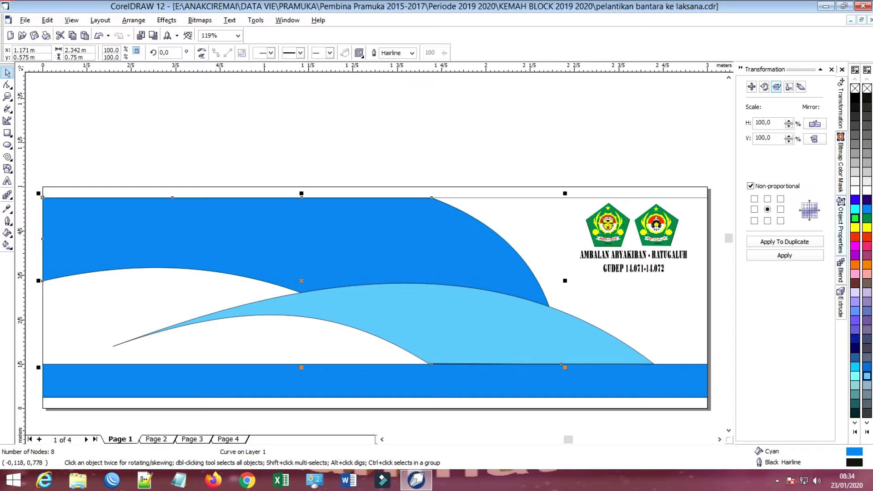
click(8, 221)
click(54, 226)
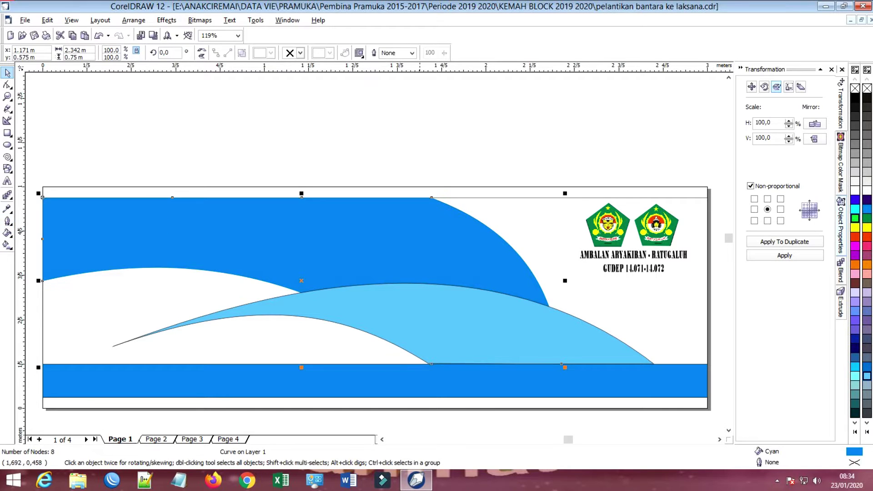
click(419, 305)
click(7, 221)
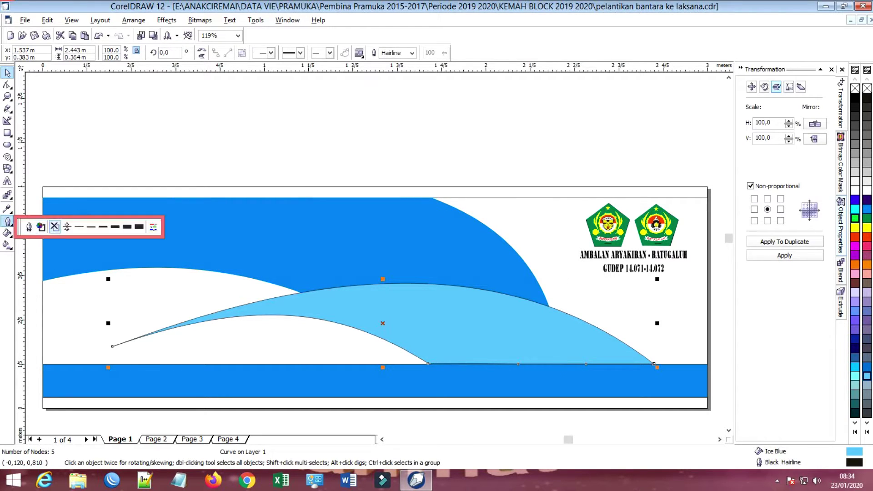
click(55, 226)
click(311, 386)
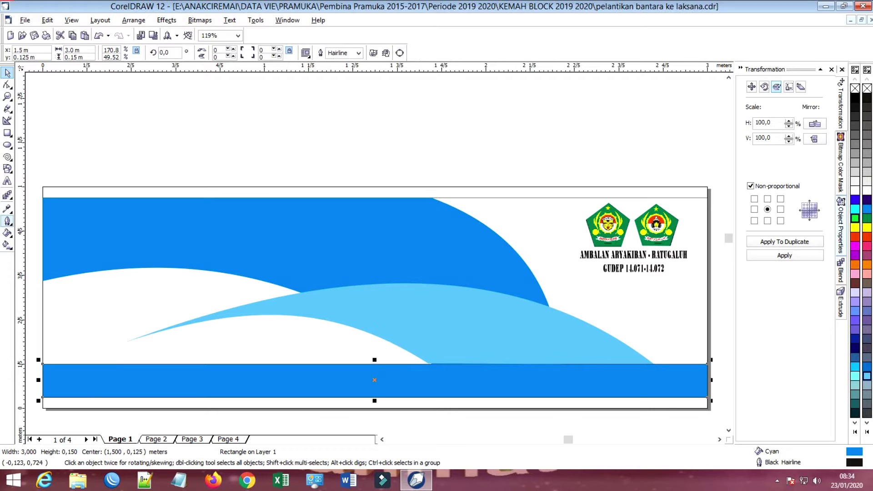
click(7, 221)
click(55, 226)
key(Escape)
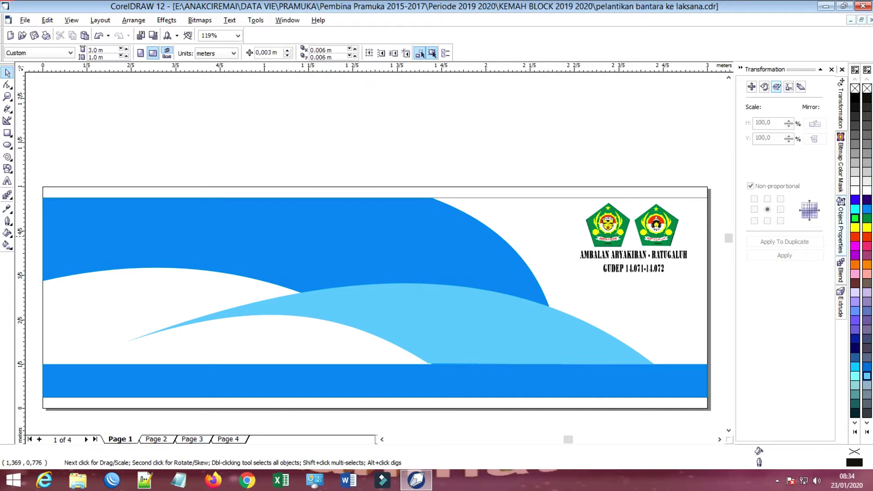
- Add the artistic text "PELANTIKAN BANTARA KE LAKSANA" on the curved cyan shape and enlarge it to about 221 points
click(7, 181)
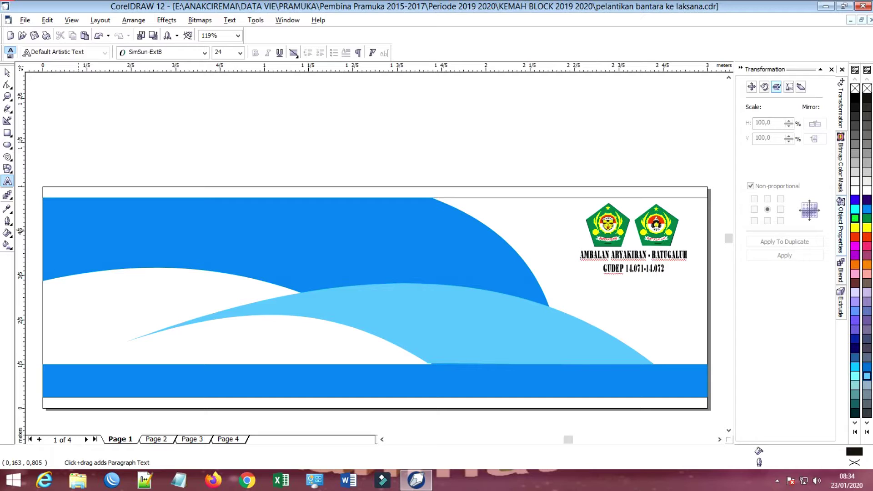
click(79, 230)
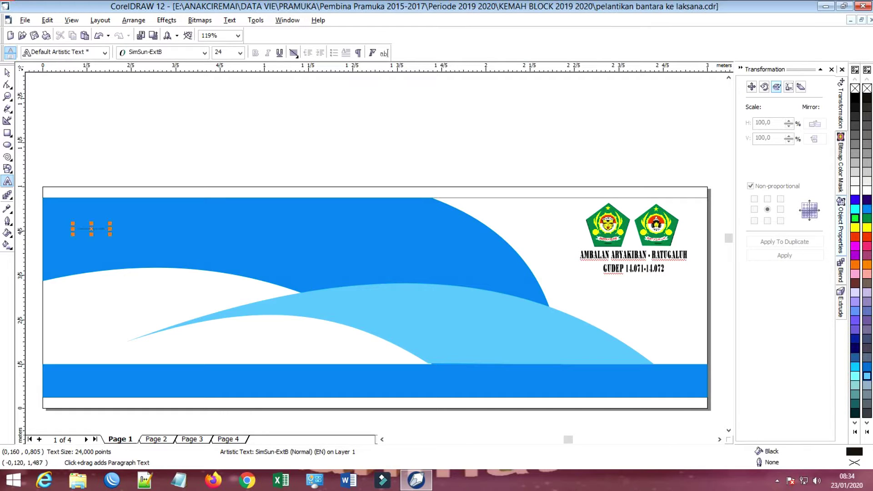
click(7, 72)
drag(109, 234, 293, 275)
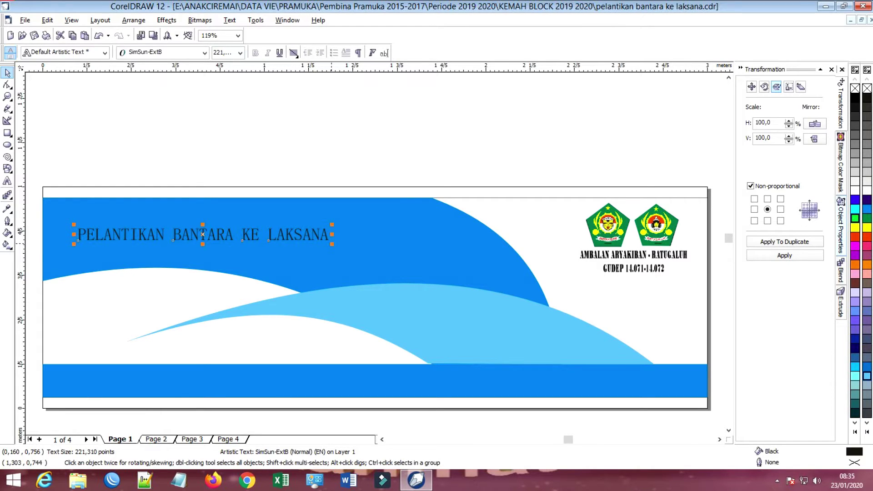
- Fill the title text with White and enlarge it to about 330 points
drag(332, 243, 393, 247)
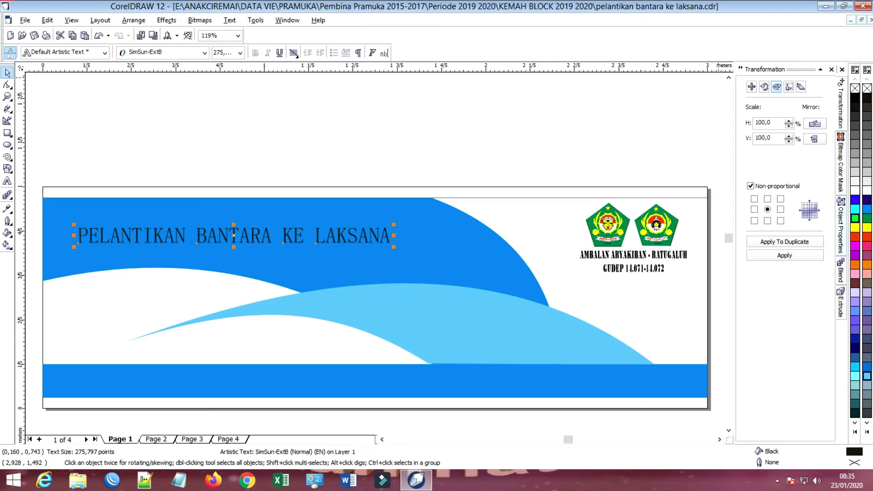
click(867, 191)
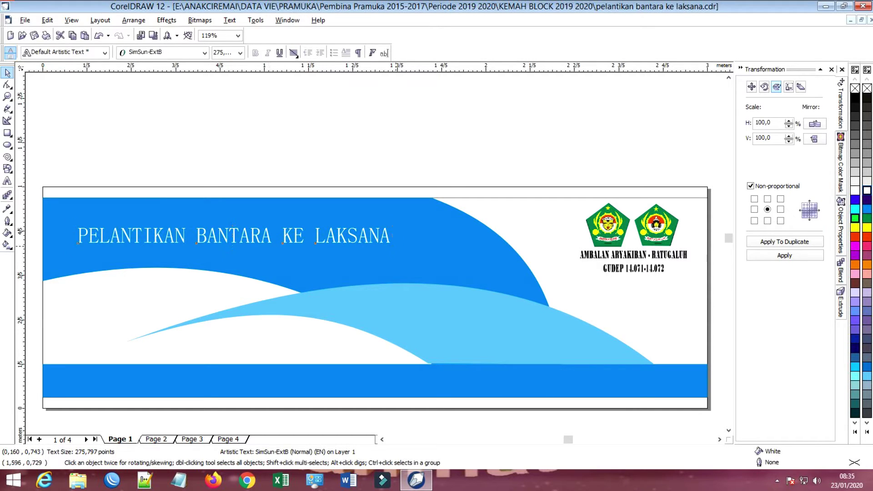
drag(396, 247, 457, 247)
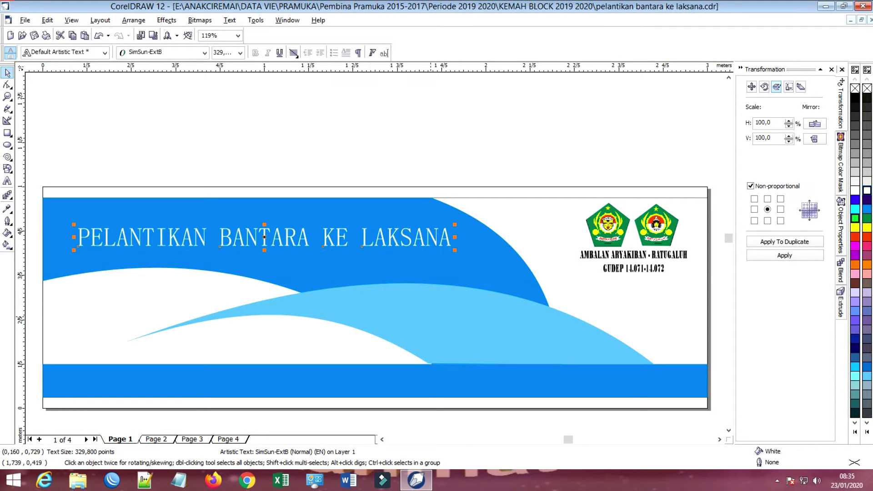
- Nudge the Ice Blue shape slightly up and to the right so its straight edge sits against the cyan lower bar
click(434, 318)
drag(438, 318, 440, 319)
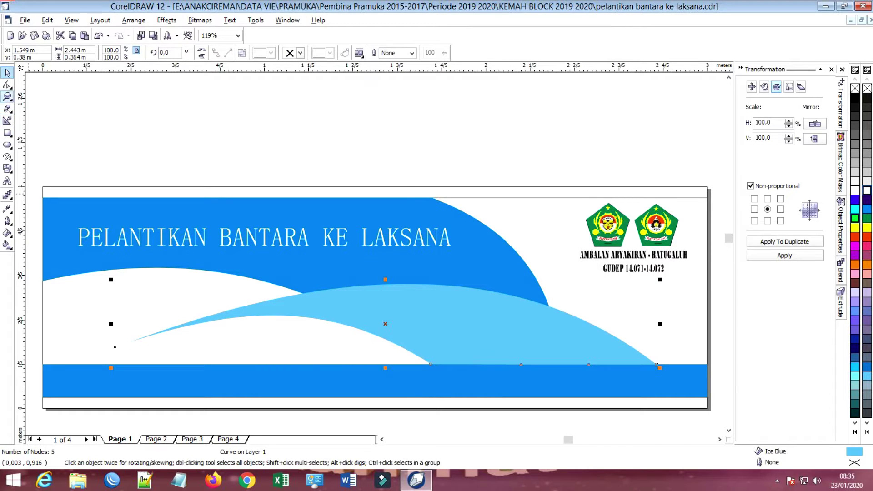
click(8, 85)
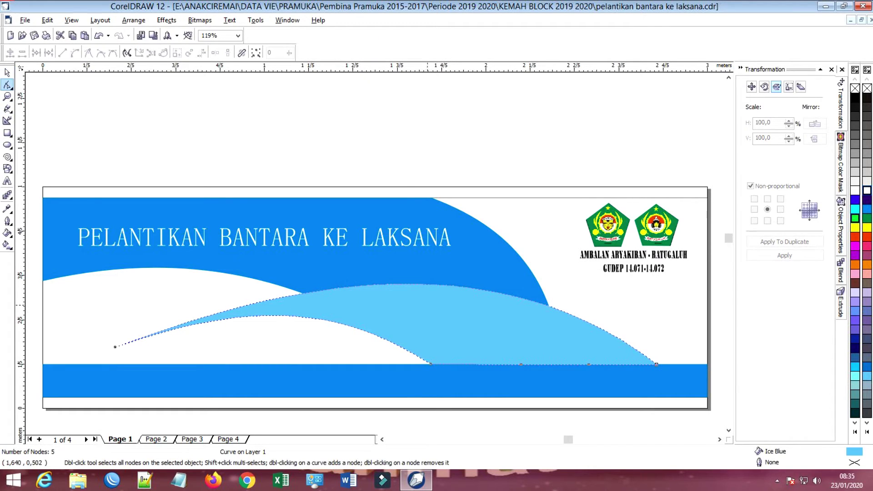
click(431, 363)
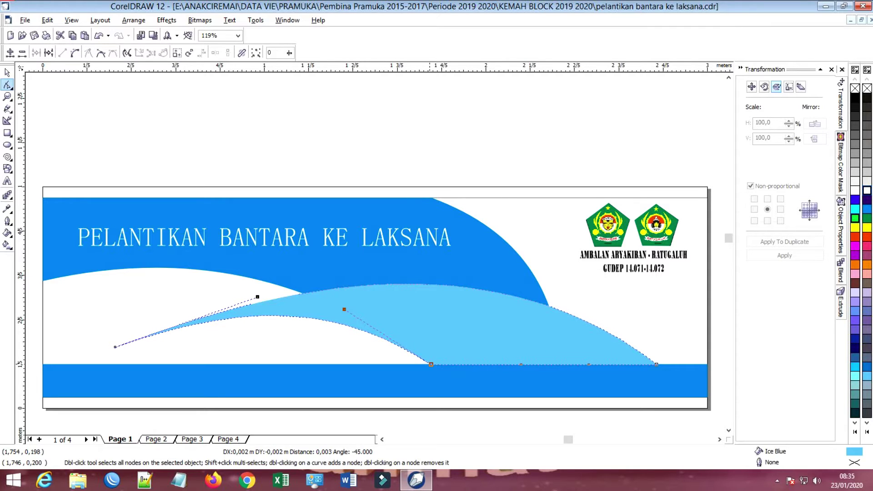
click(184, 171)
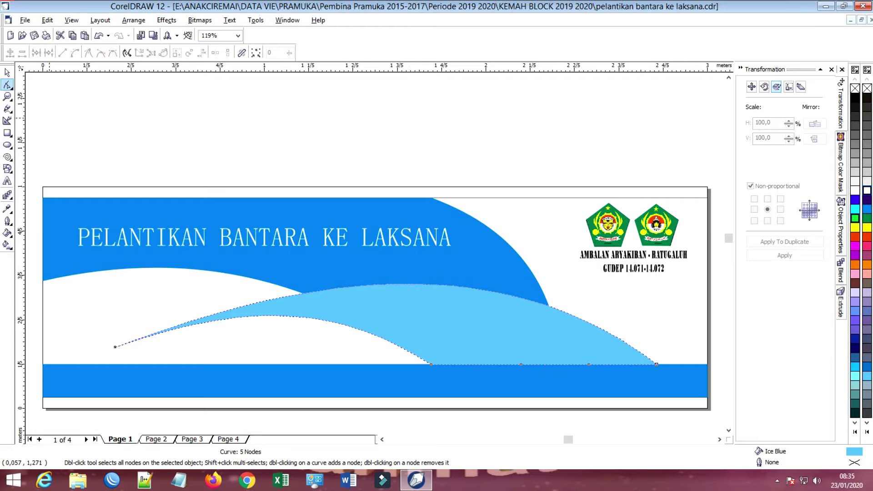
key(space)
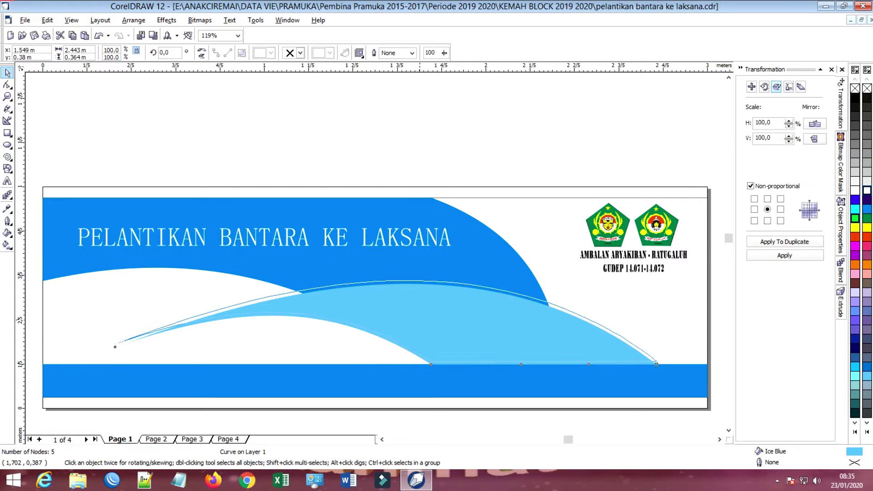
drag(420, 322, 432, 321)
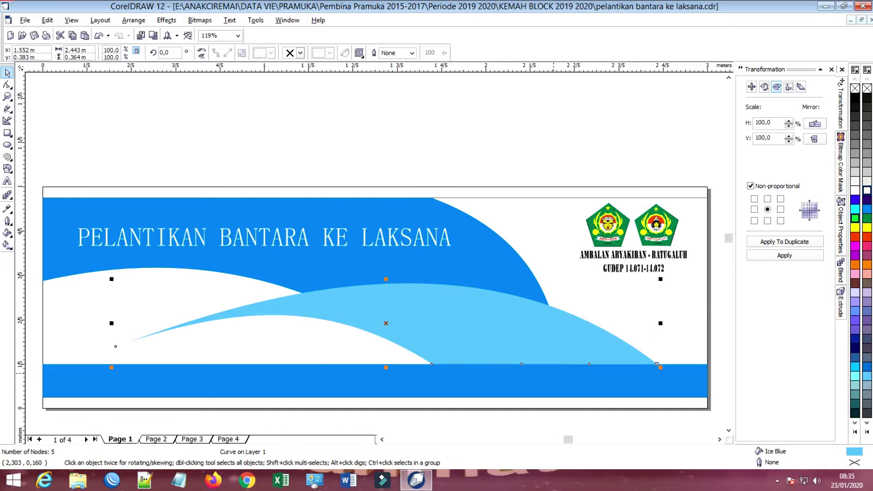
- Delete the two extra nodes along the Ice Blue shape's straight lower edge
scroll(549, 371, up, 3)
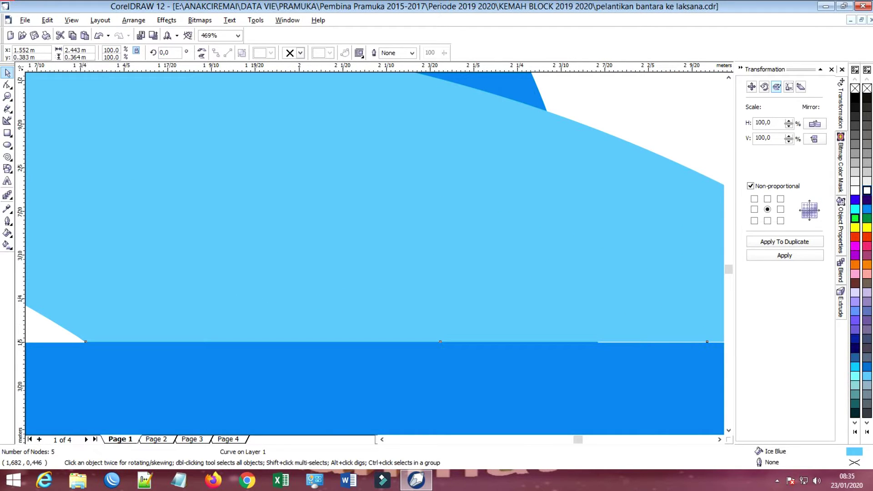
click(7, 85)
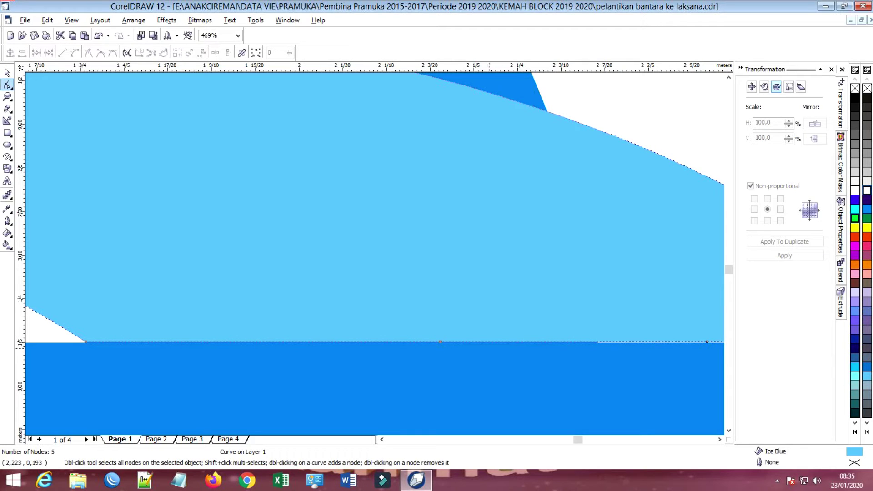
click(440, 342)
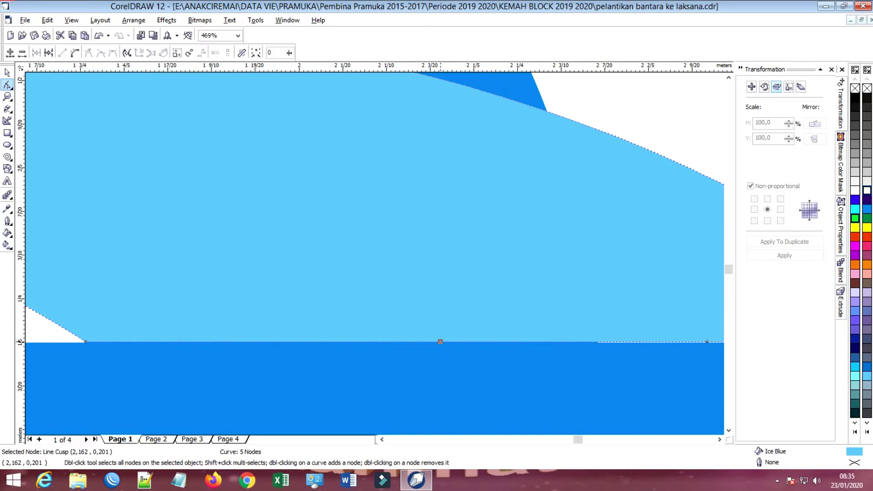
key(Delete)
double_click(707, 341)
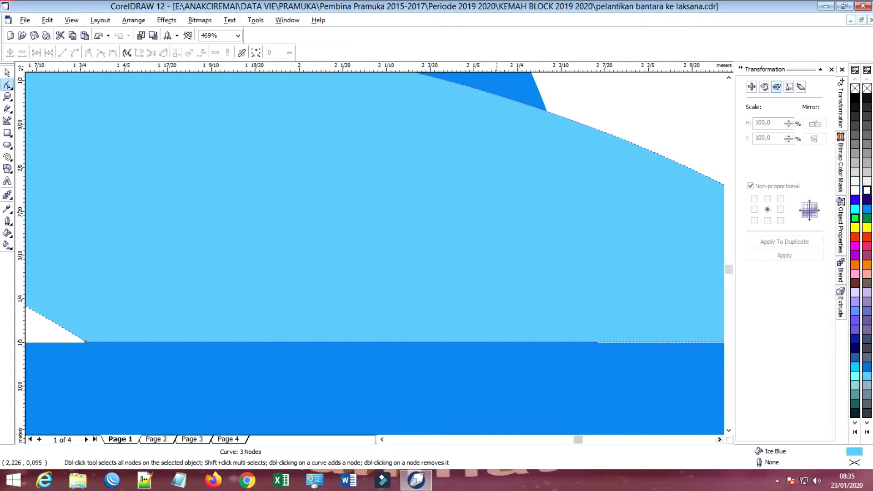
- Adjust the Ice Blue shape's lower-left corner node so it meets the top edge of the cyan bar
click(719, 439)
scroll(610, 405, down, 4)
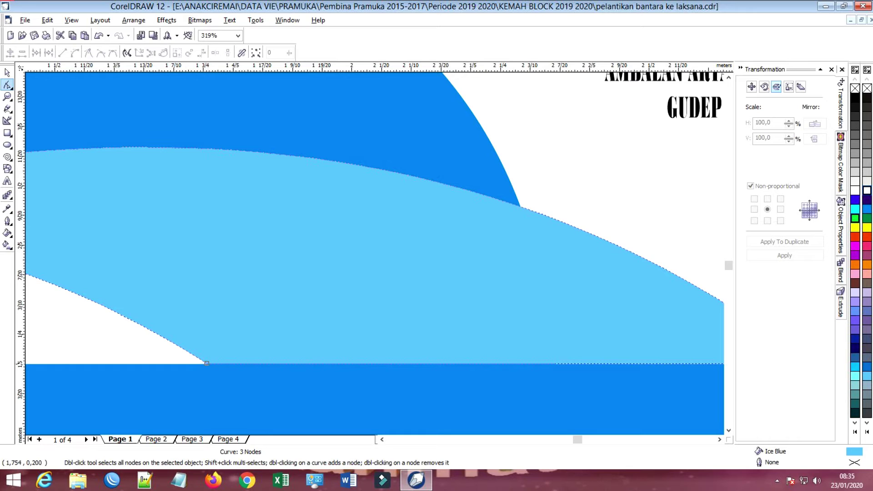
drag(207, 363, 207, 364)
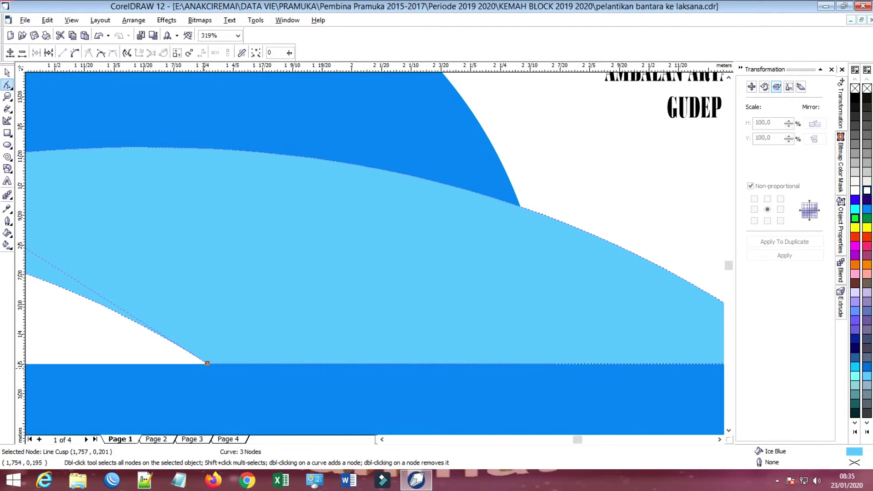
click(226, 367)
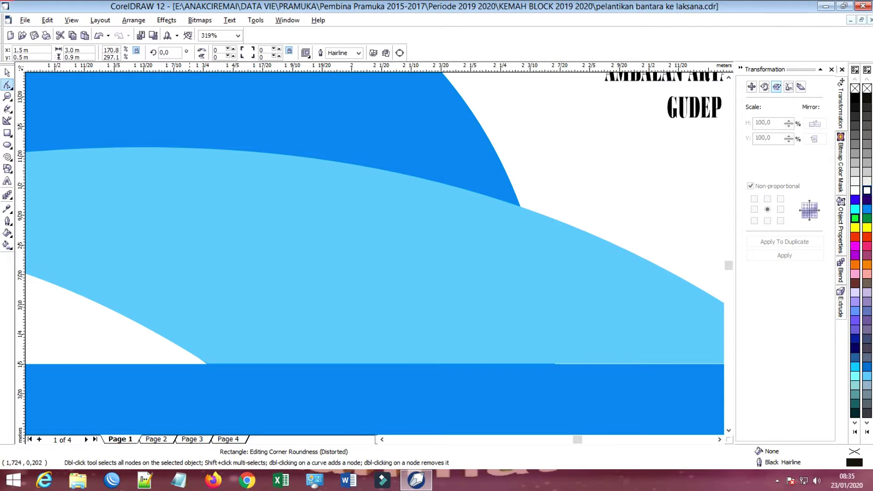
click(207, 365)
click(207, 363)
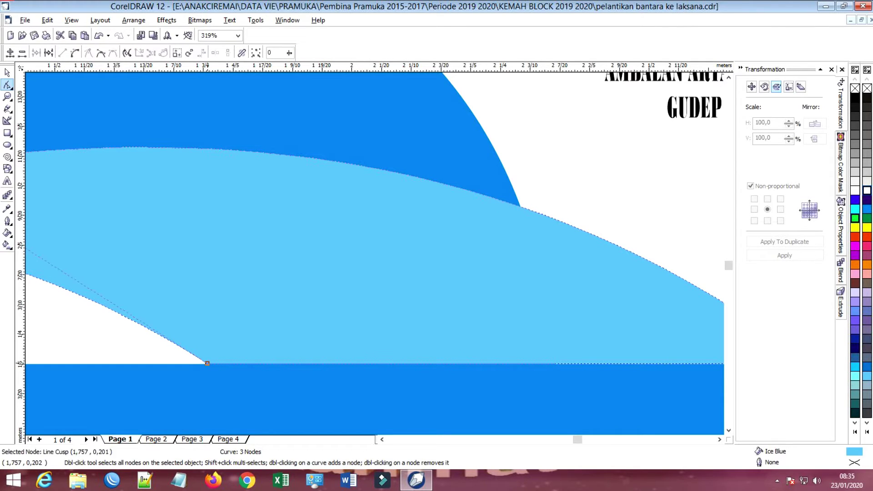
drag(207, 364, 206, 363)
click(206, 344)
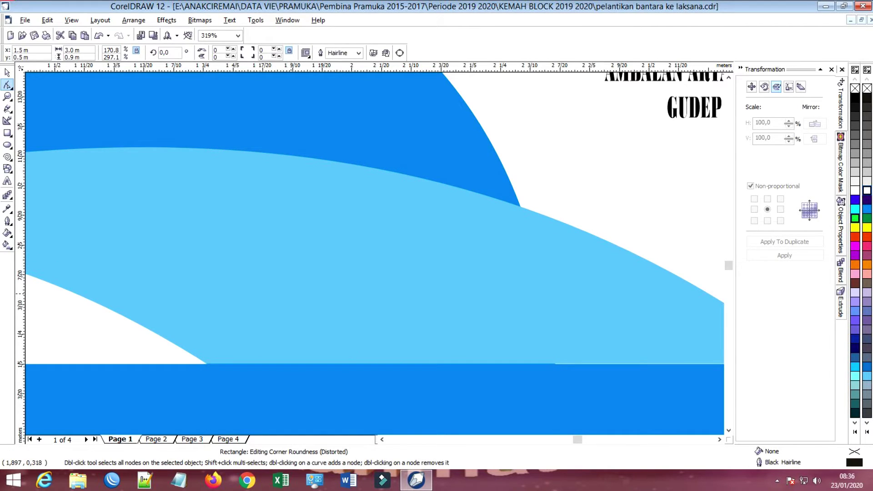
- Adjust the Ice Blue shape's lower-right corner node along the top edge of the cyan bar
click(719, 439)
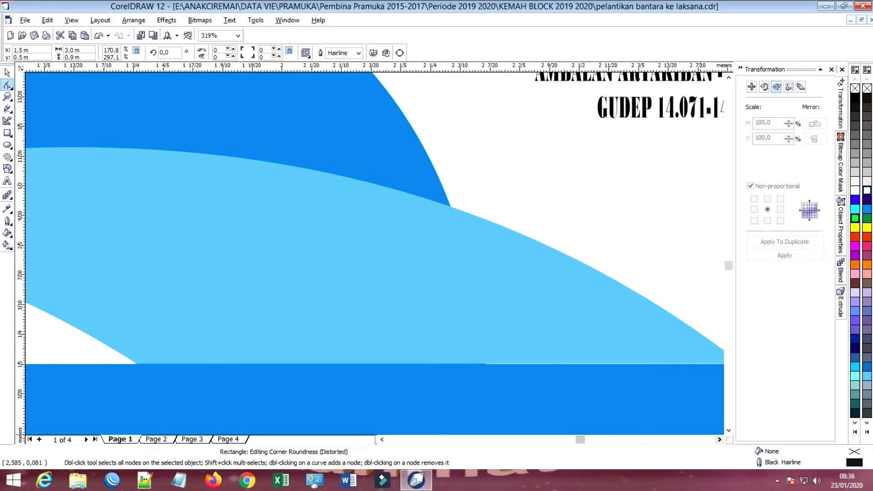
click(719, 439)
click(719, 439)
click(581, 362)
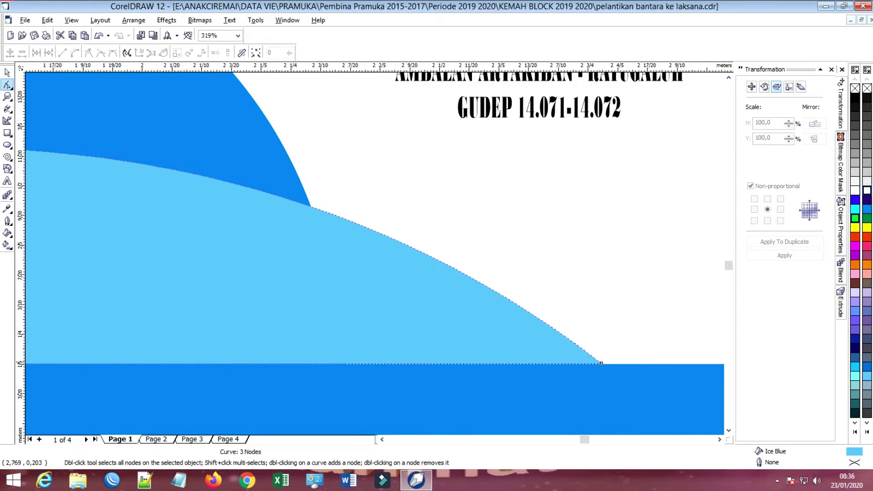
drag(602, 364, 604, 364)
click(496, 265)
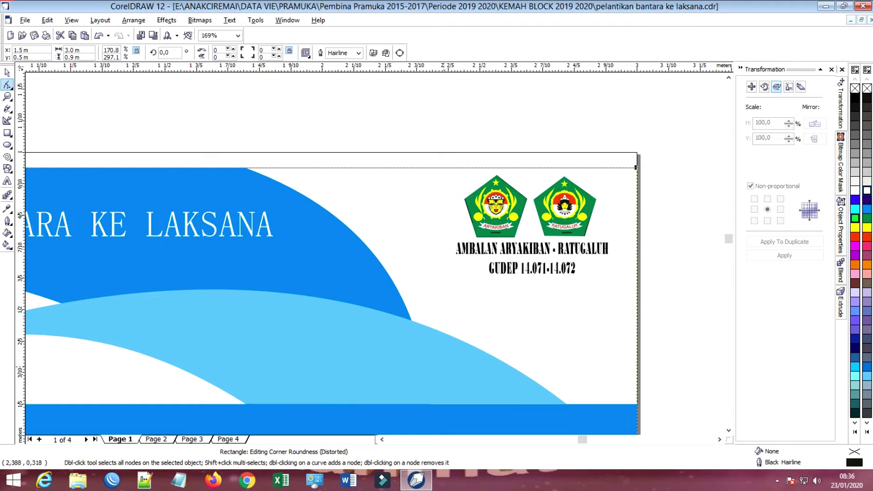
- Change the font of the title "PELANTIKAN BANTARA KE LAKSANA" to Arial Black
scroll(423, 368, down, 3)
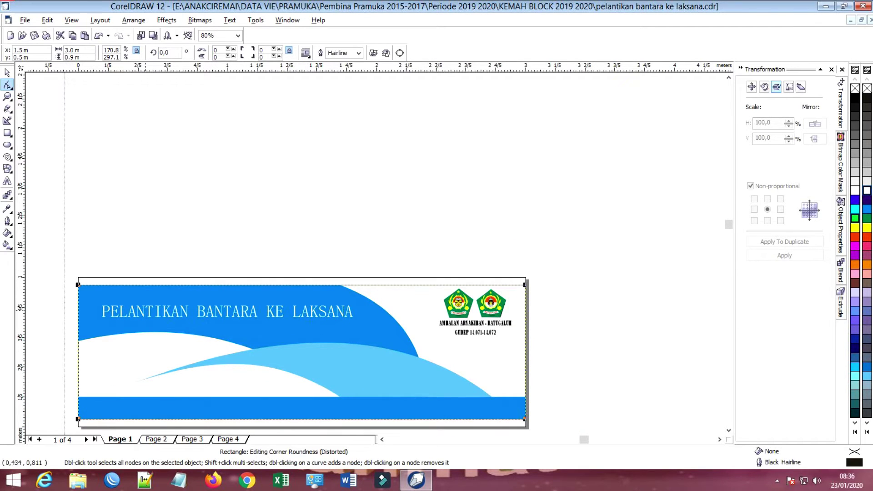
click(145, 312)
click(6, 73)
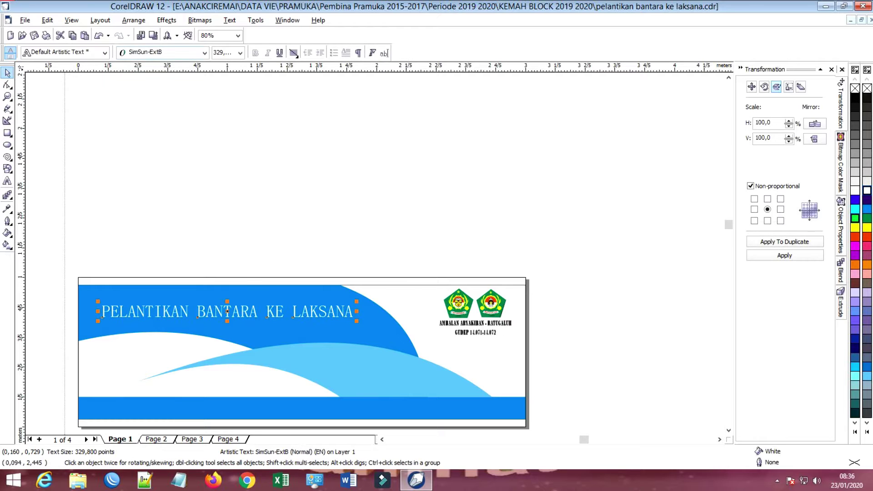
click(204, 53)
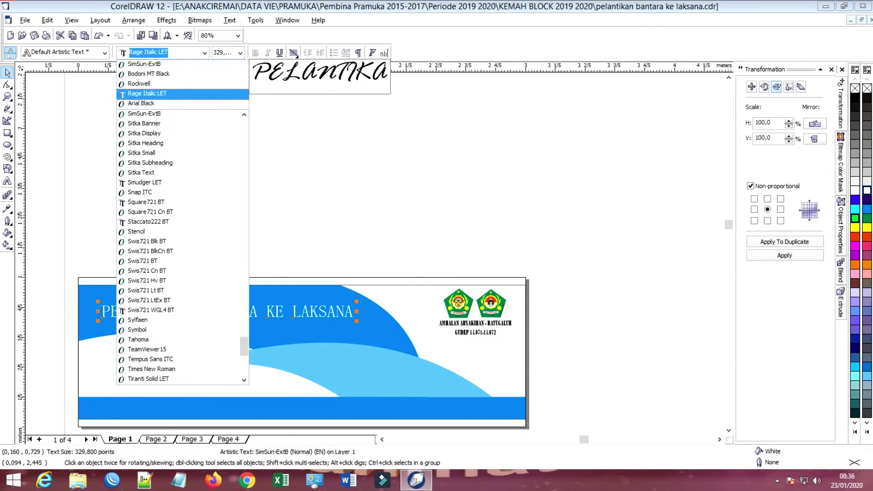
key(Down)
key(Return)
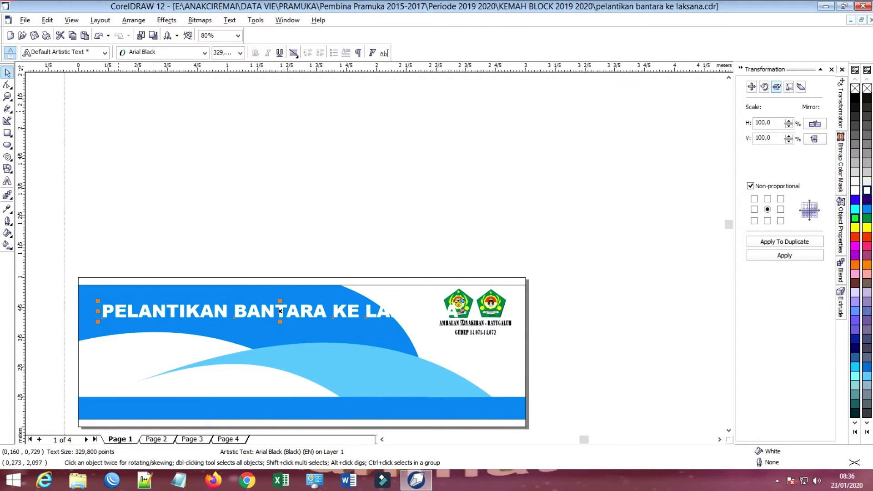
- Set the title's font size to 72 points and scale it up to about 218 points
click(240, 53)
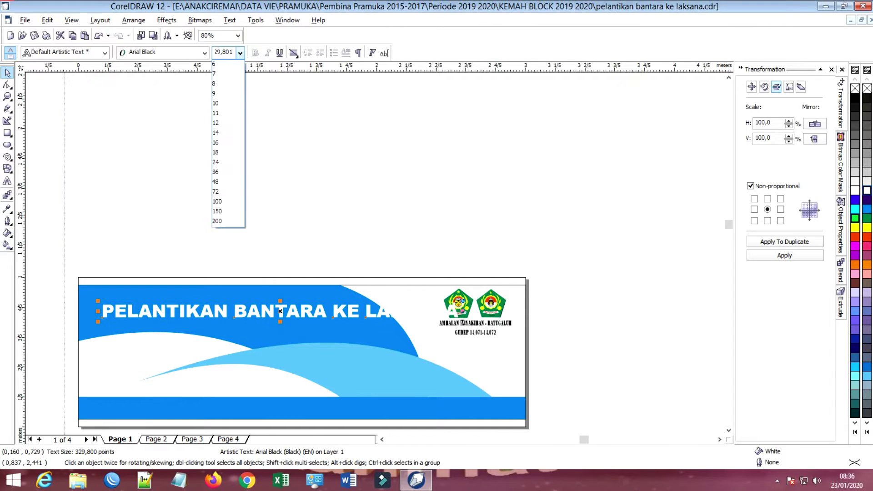
click(228, 192)
text(72)
key(Return)
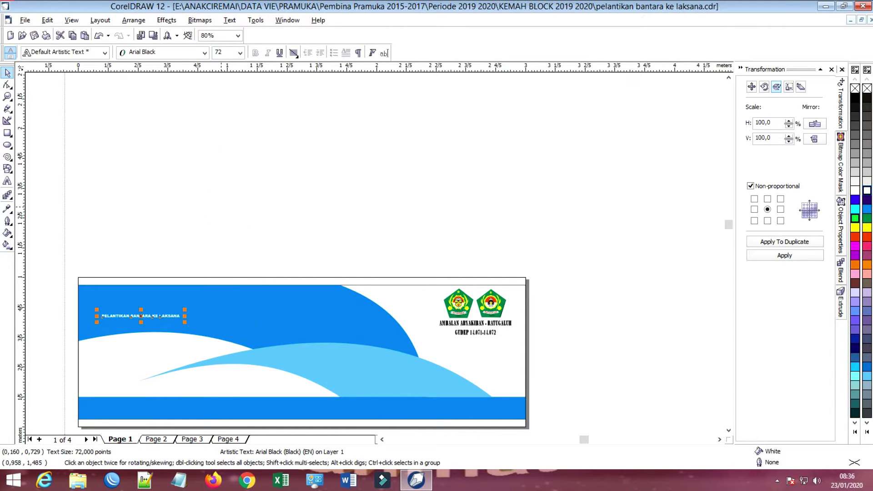
drag(184, 310, 342, 304)
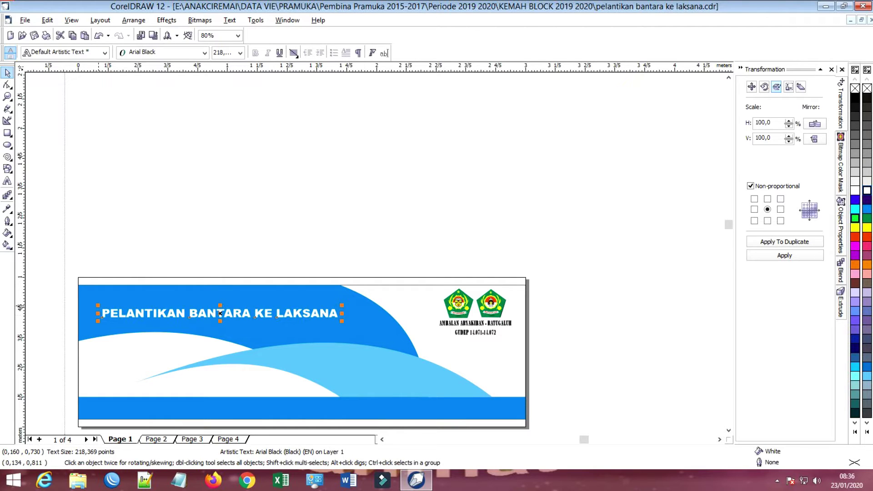
- Enlarge the title to about 245 points and shift it toward the upper-left corner of the cyan shape
drag(98, 305, 90, 304)
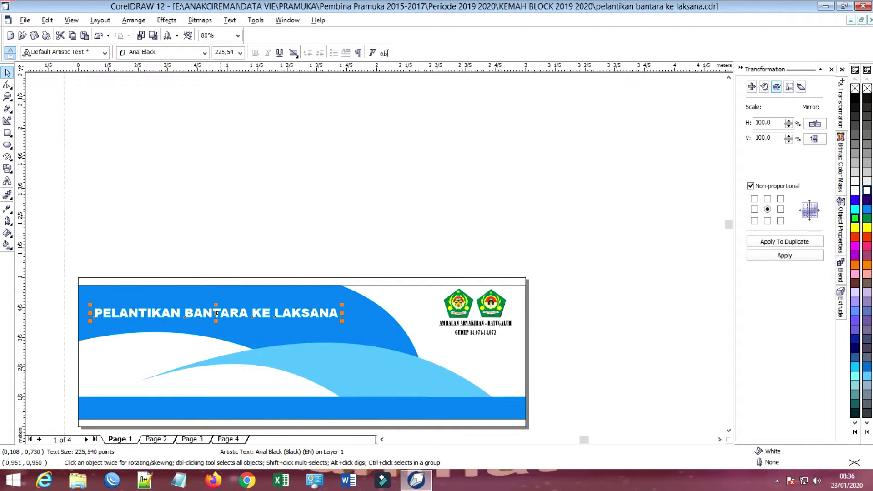
drag(217, 313, 212, 305)
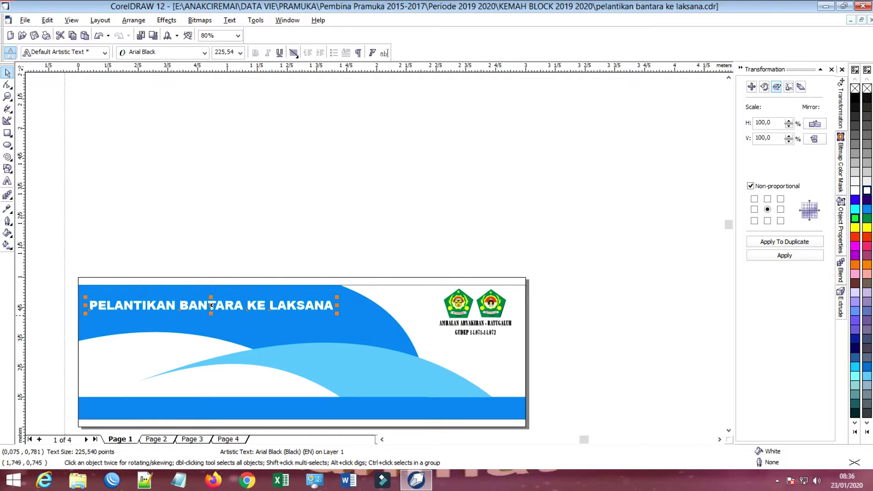
drag(338, 313, 357, 329)
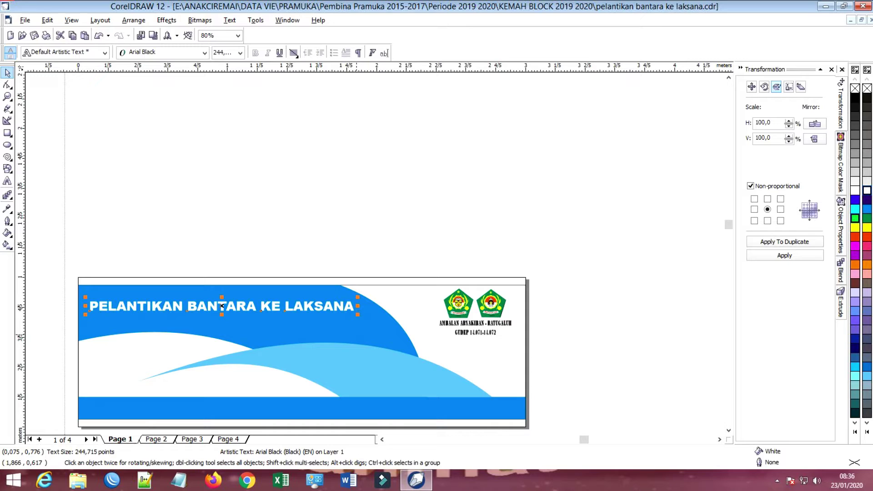
- Insert the word "PENEGAK" before "BANTARA" and again before "LAKSANA" in the title
key(F8)
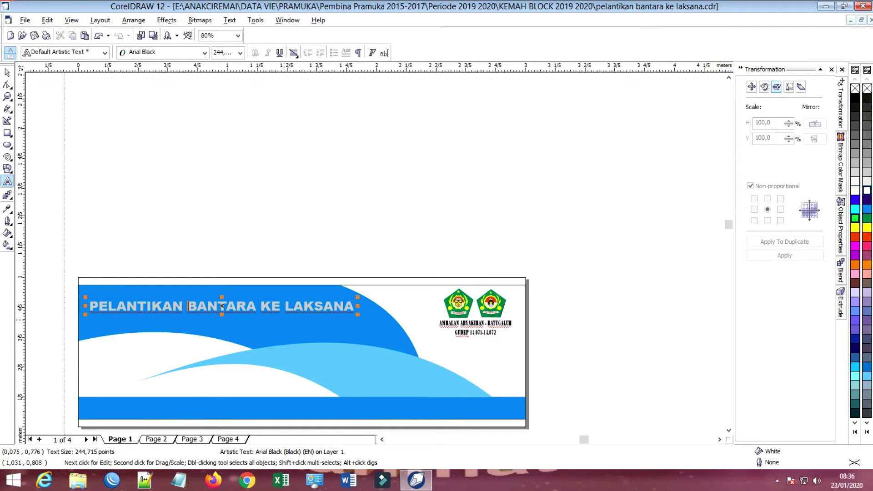
text(PENEGAK)
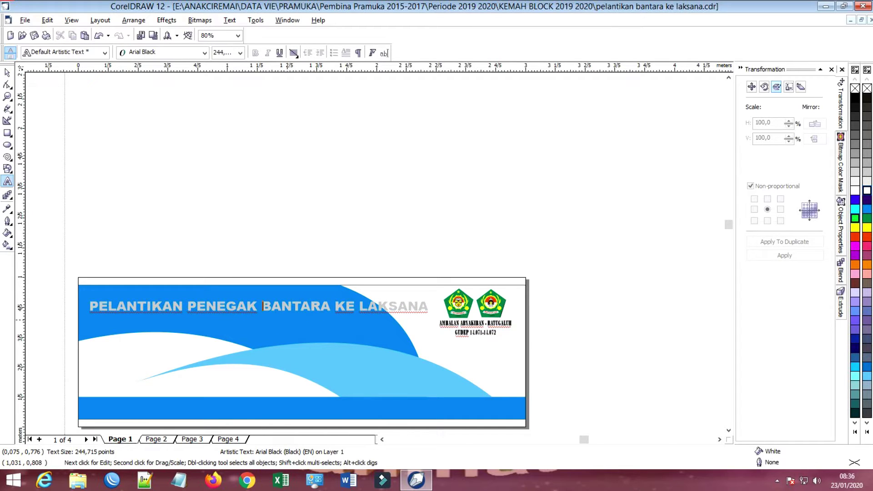
key(ctrl+Left)
key(ctrl+Left)
key(ctrl+Right)
key(ctrl+Right)
key(ctrl+Right)
text(PENEGAK)
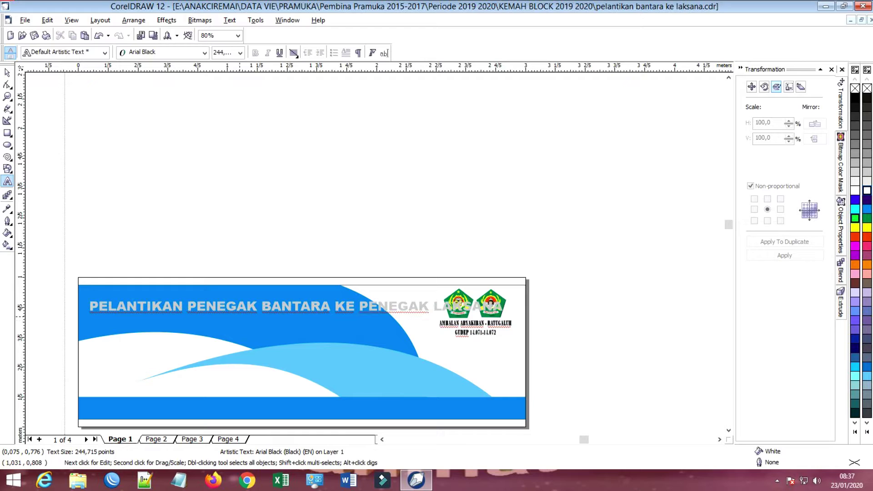
- Delete the word "PELANTIKAN" from the start of the title and finish editing the text
drag(188, 306, 89, 306)
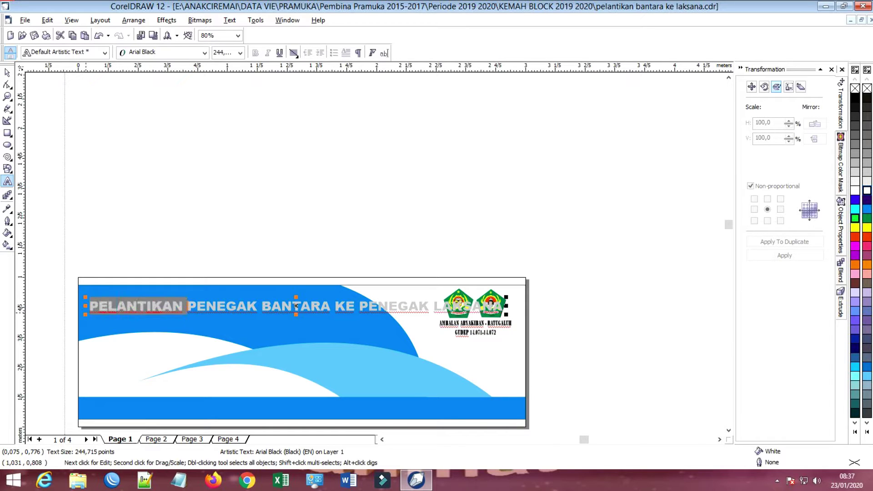
key(Delete)
click(7, 73)
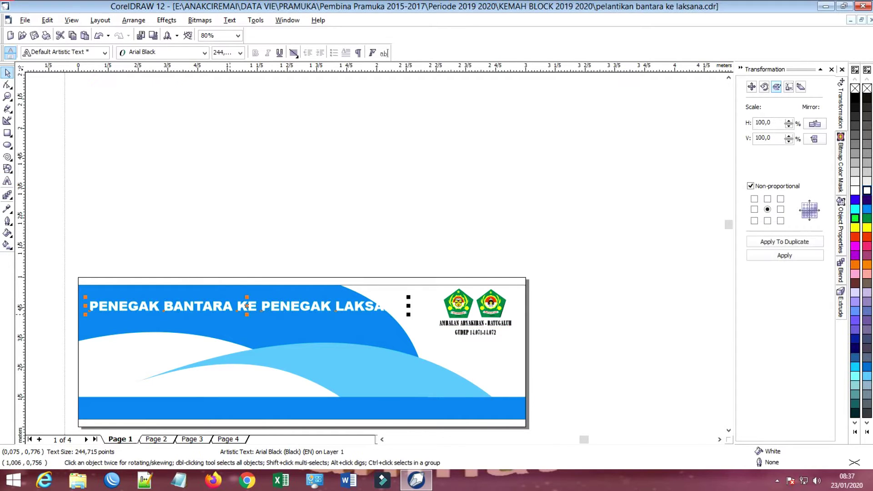
- Move the title lower on the cyan curved shape and stretch its letters taller
drag(240, 305, 239, 308)
drag(307, 309, 243, 325)
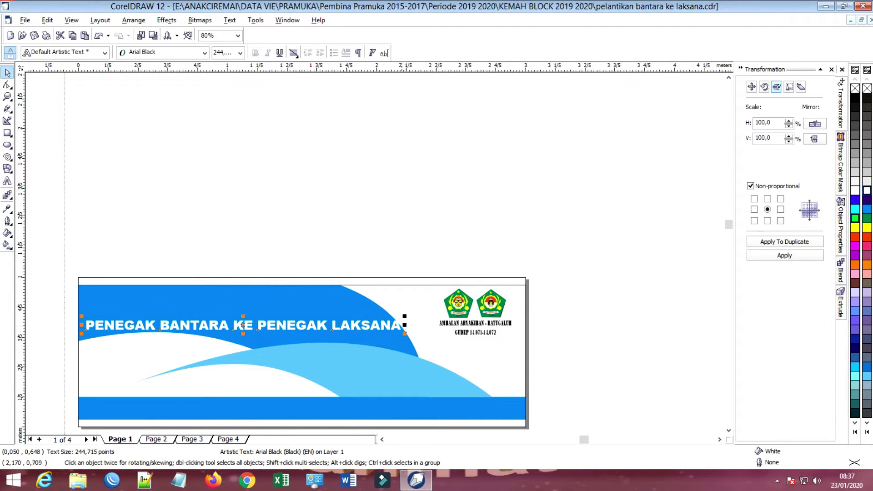
drag(242, 317, 243, 309)
- Narrow the title to fit inside the cyan curved shape and widen that shape to about 2.38 m
drag(404, 321, 439, 340)
click(384, 303)
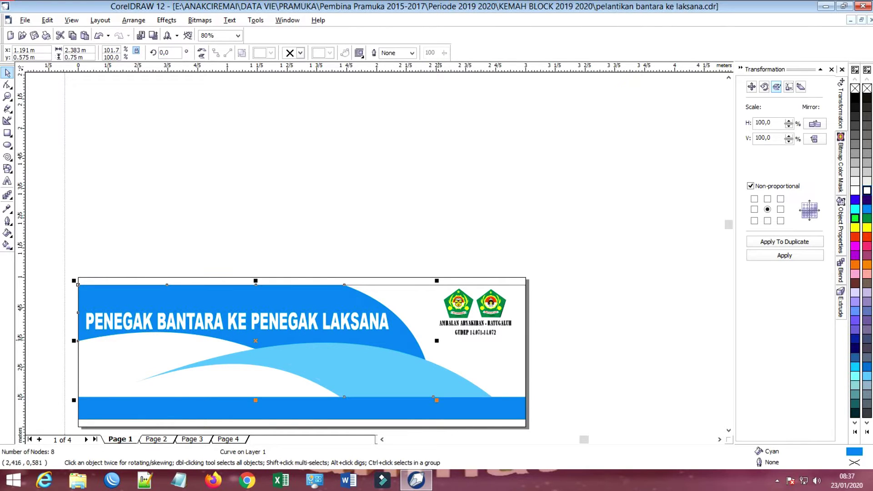
- Lower the cyan curved shape's lower-left corner node slightly along the banner's left edge to deepen the area beneath the title
click(376, 241)
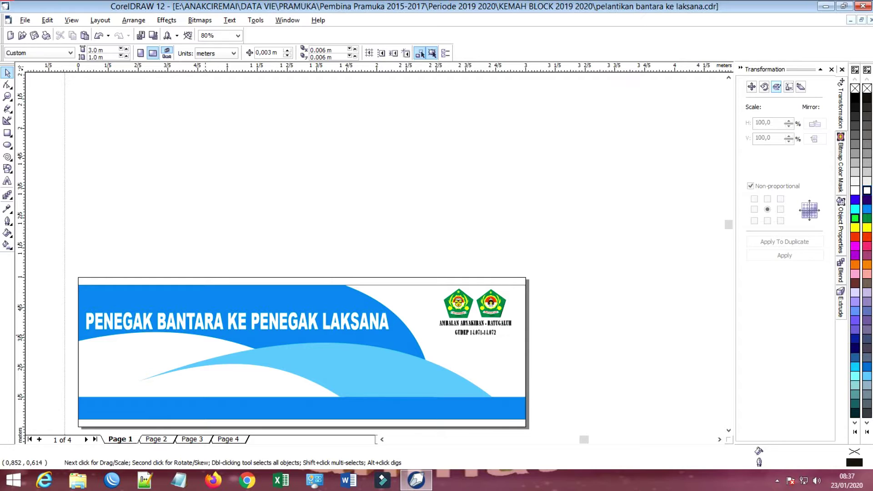
click(205, 336)
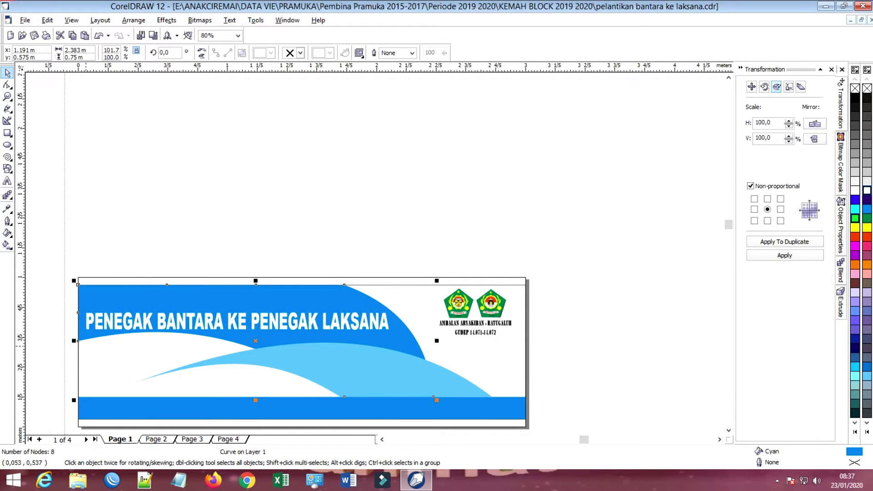
click(7, 85)
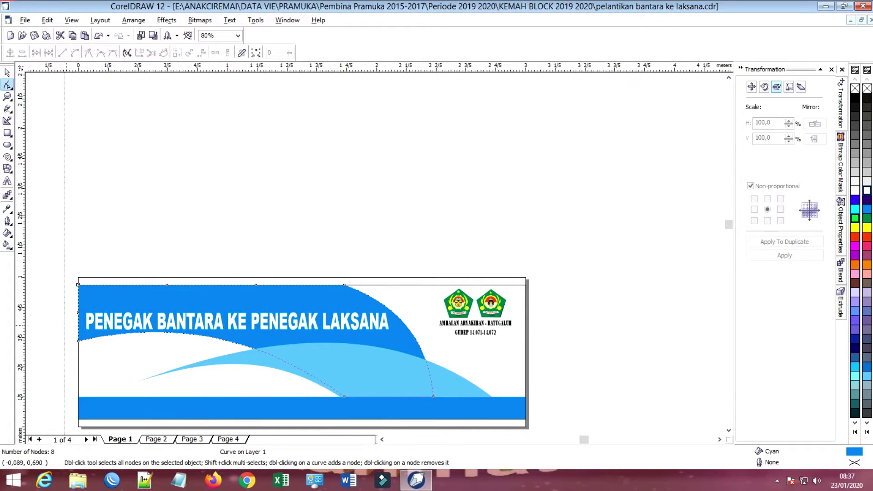
drag(78, 340, 77, 352)
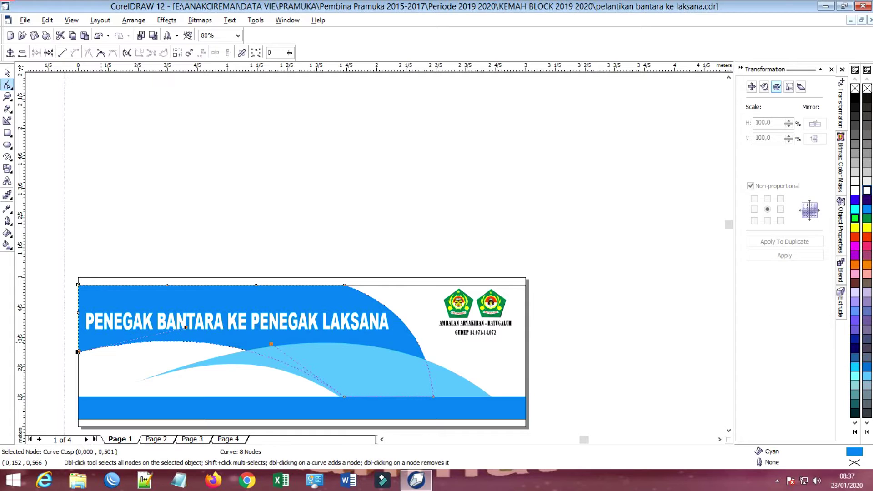
click(7, 73)
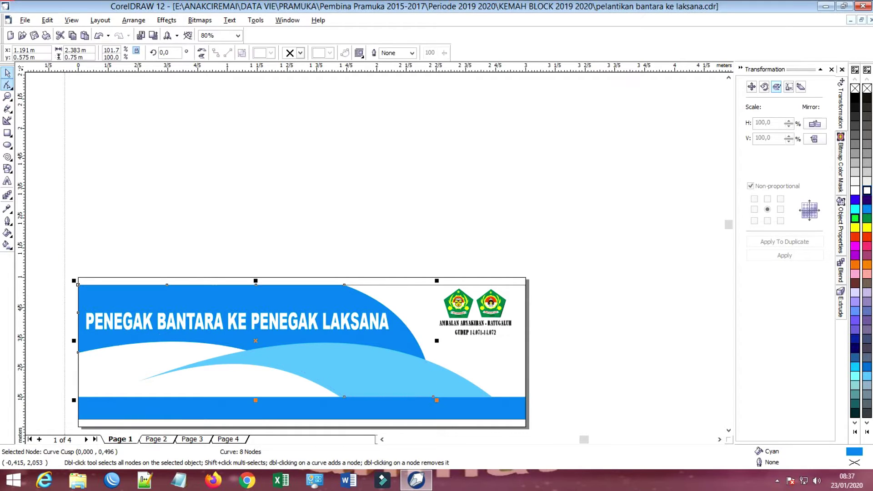
click(344, 247)
- Move the title down towards the lower edge of the cyan shape and enlarge it proportionally to about 444 pt
mouse_move(255, 318)
mouse_down()
mouse_move(253, 326)
mouse_move(254, 318)
mouse_up()
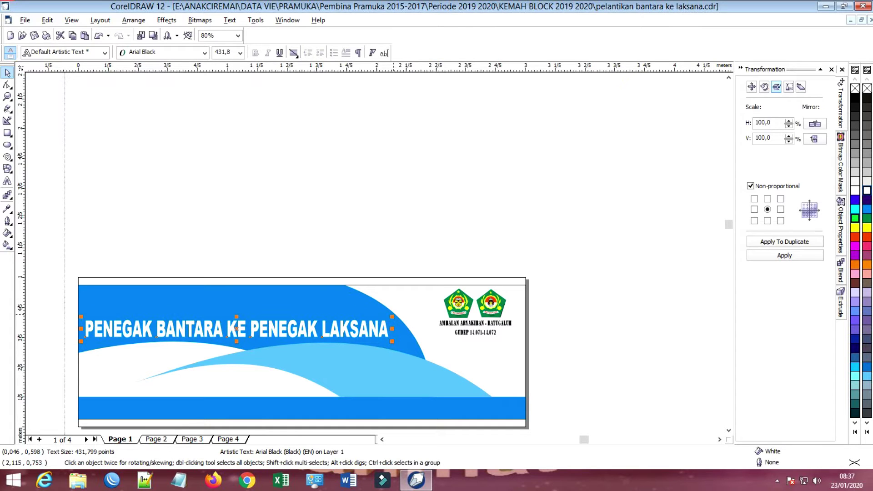
drag(390, 318, 400, 309)
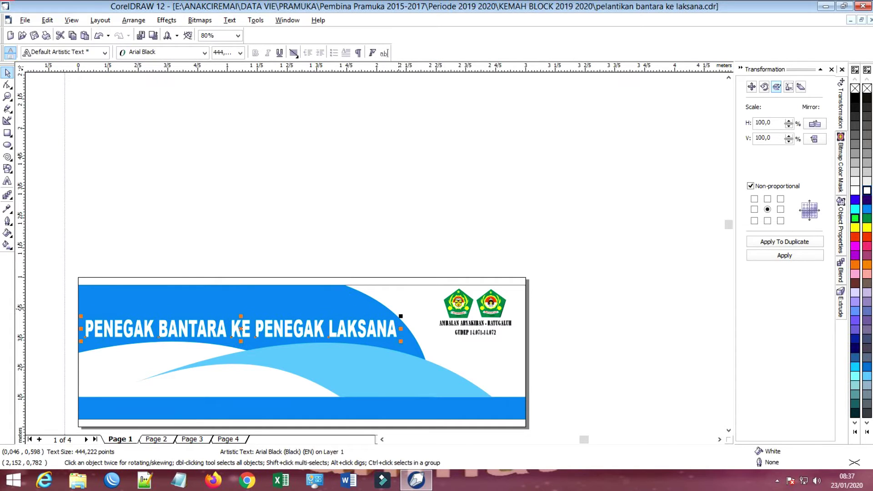
key(Escape)
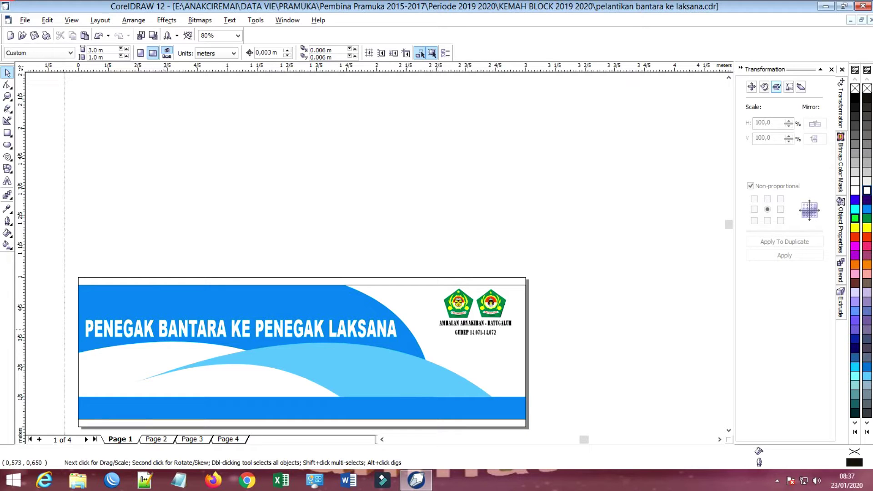
- Duplicate the title directly above the original and replace the copy's text with "PELANTIKAN"
drag(164, 328, 164, 304)
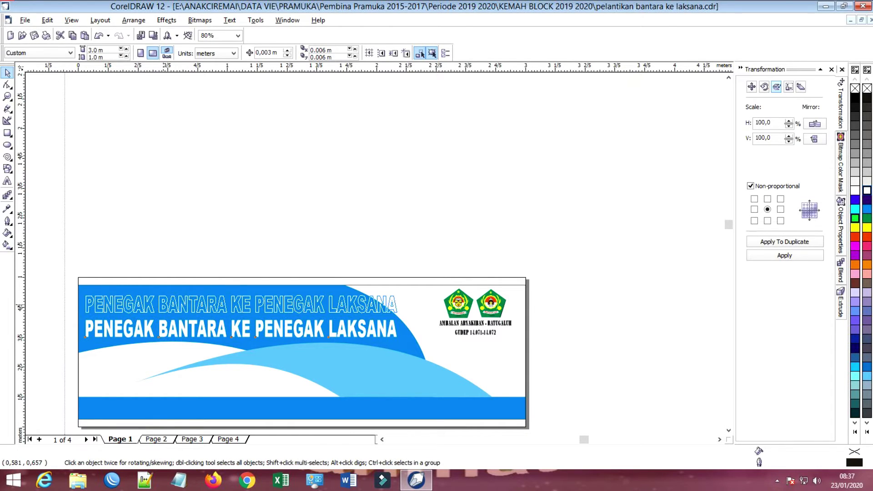
right_click(165, 304)
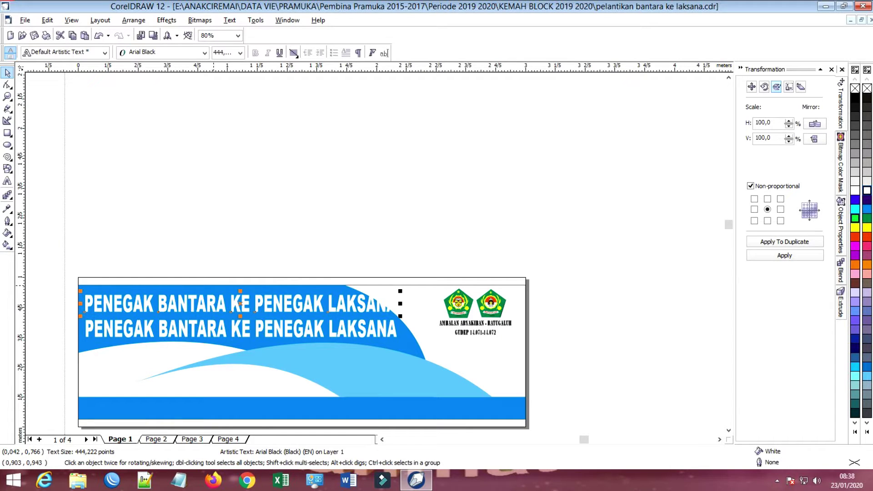
double_click(239, 302)
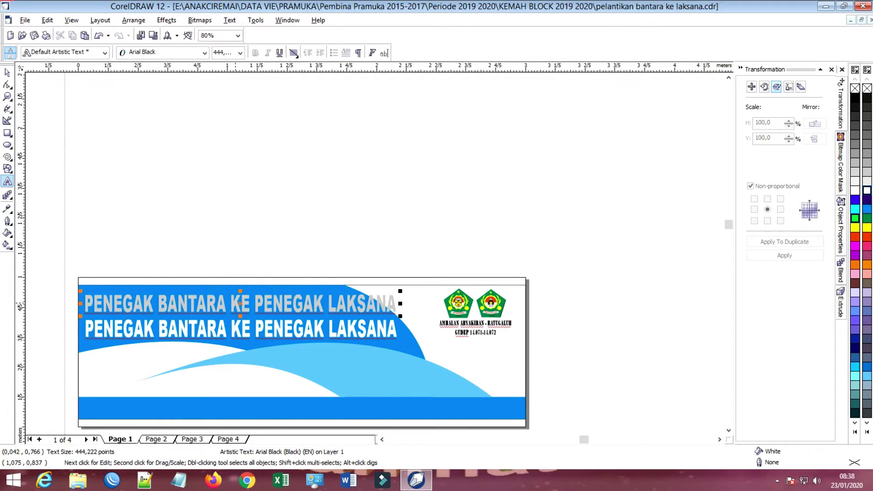
drag(232, 303, 85, 303)
text(PELANTIKAN)
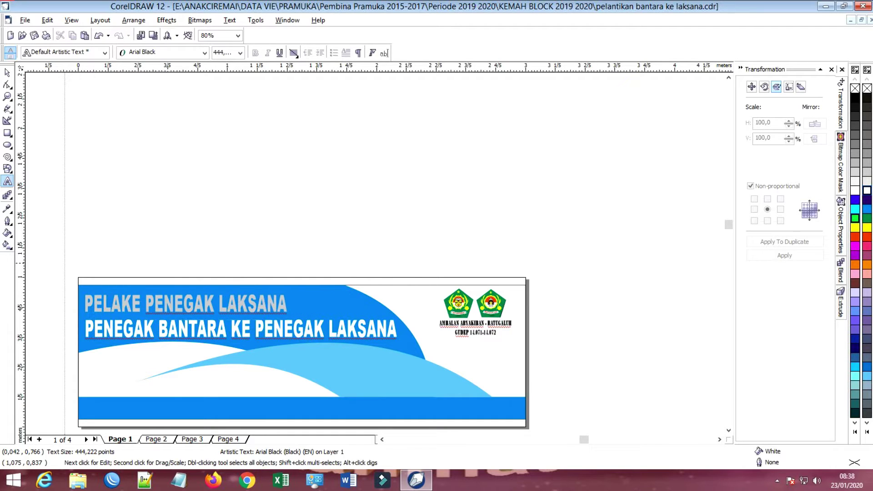
key(Delete)
key(Delete)
key(Delete)
key(Delete)
key(Delete)
key(Delete)
key(Delete)
key(Delete)
key(Delete)
key(Delete)
key(Delete)
key(Delete)
key(Delete)
key(Delete)
key(Delete)
key(Delete)
key(Delete)
key(Delete)
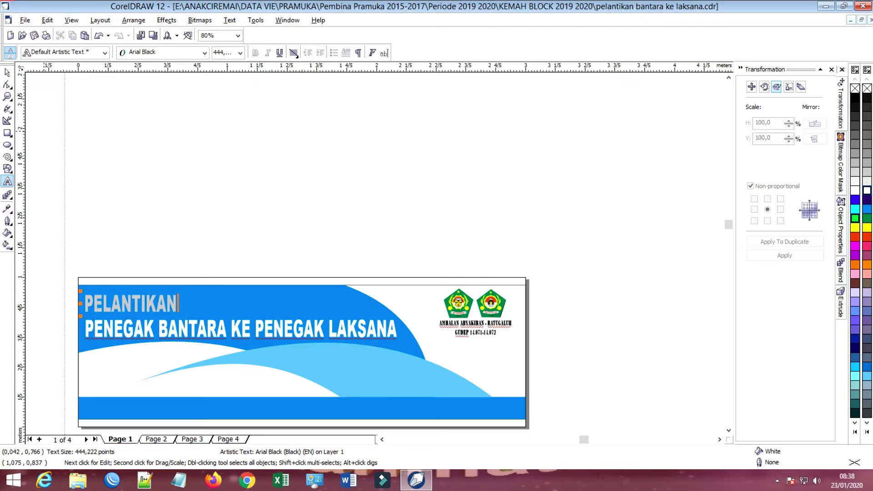
click(7, 72)
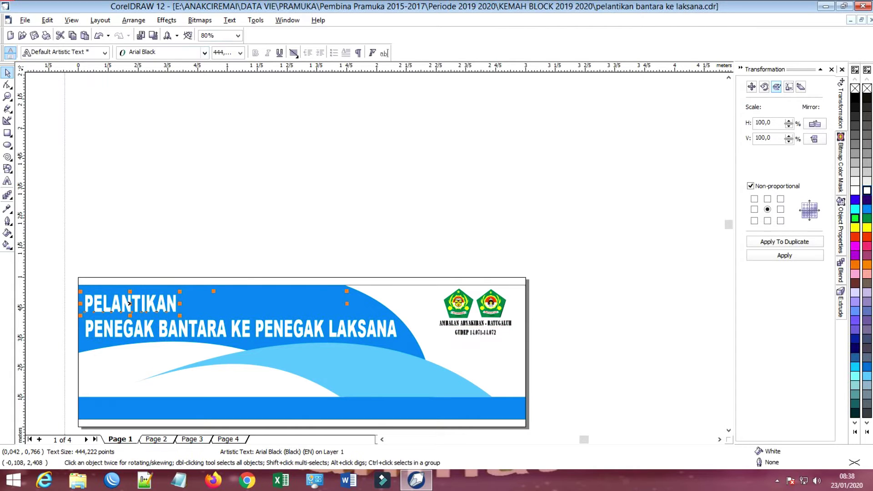
- Browse the font list with previews on the "PELANTIKAN" title line, examining typefaces alphabetically from Arial Black through those starting with E
click(205, 52)
key(Down)
key(Down)
key(Down)
key(Down)
key(Down)
key(Down)
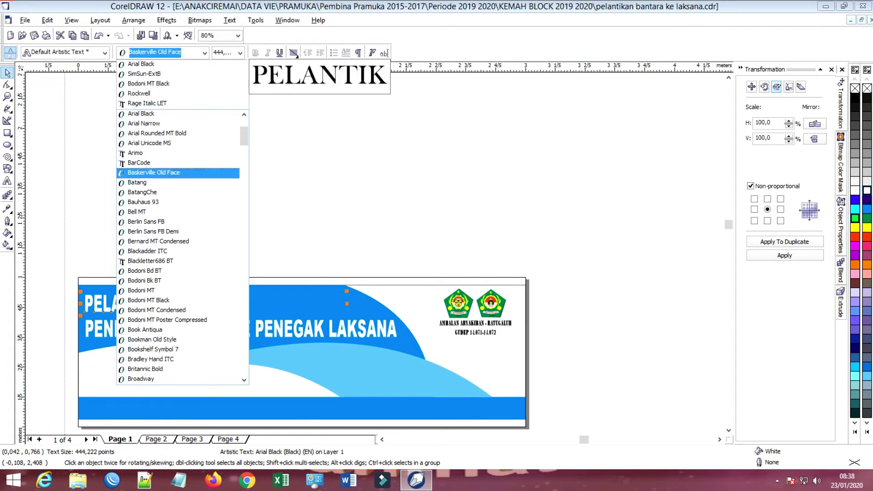
key(Down)
key(Down)
key(Down)
key(Down)
key(Down)
key(Down)
key(Down)
key(Down)
key(Down)
key(Down)
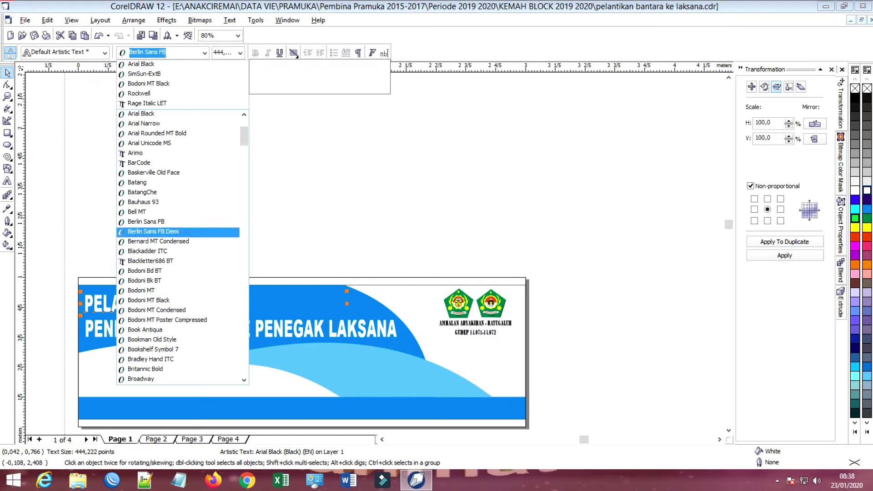
key(Down)
key(Down)
key(Down)
key(Down)
key(Down)
key(Down)
key(Down)
key(Down)
key(Down)
key(Down)
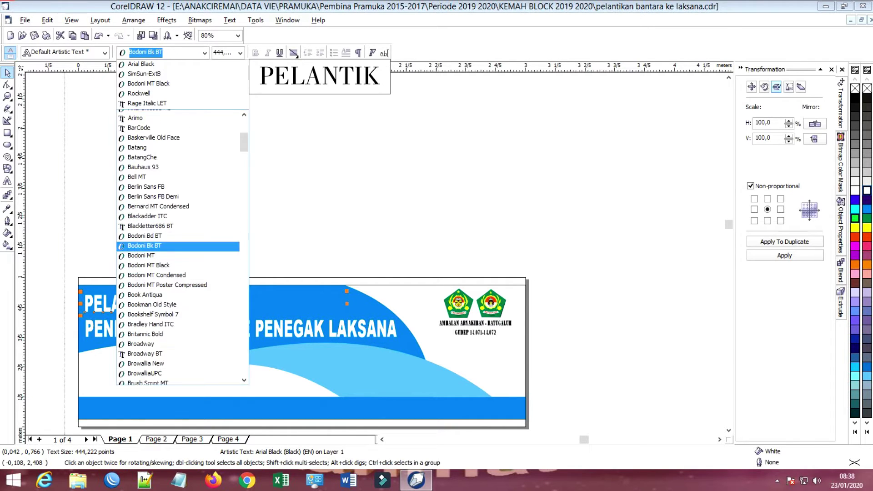
key(Down)
key(Down)
key(Down)
key(Down)
key(Down)
key(Down)
key(Down)
key(Down)
key(Down)
key(Down)
key(Down)
key(Down)
key(Down)
key(Down)
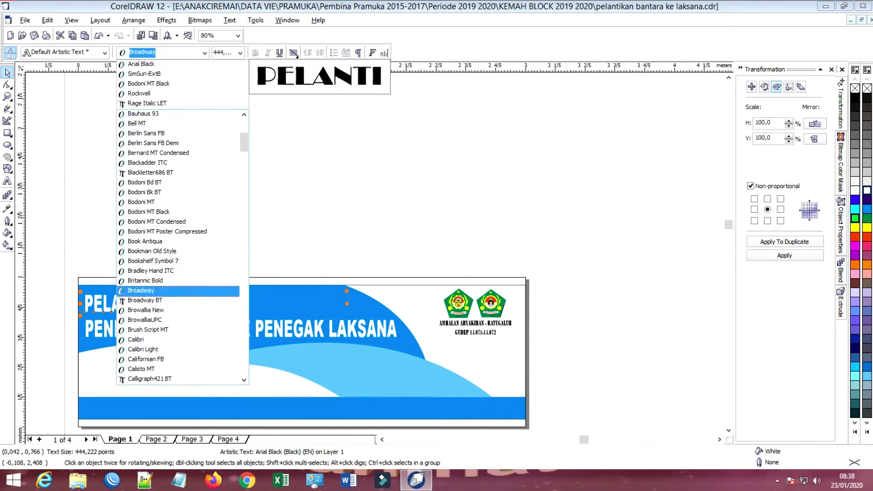
key(Down)
key(Down)
key(Down)
key(Down)
key(Down)
key(Down)
key(Down)
key(Down)
key(Down)
key(Down)
key(Down)
key(Down)
key(Down)
key(Down)
key(Down)
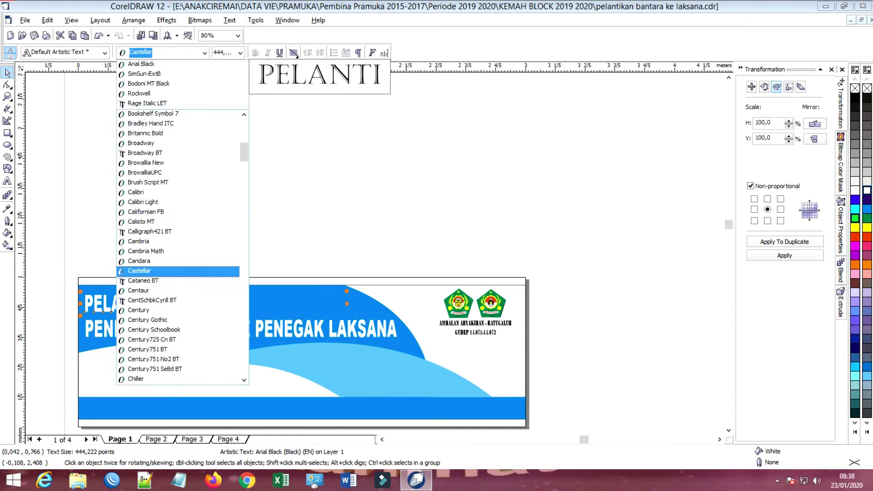
key(Down)
key(Down)
key(Down)
key(Down)
key(Down)
key(Down)
key(Down)
key(Down)
key(Down)
key(Down)
key(Down)
key(Down)
key(Down)
key(Down)
key(Down)
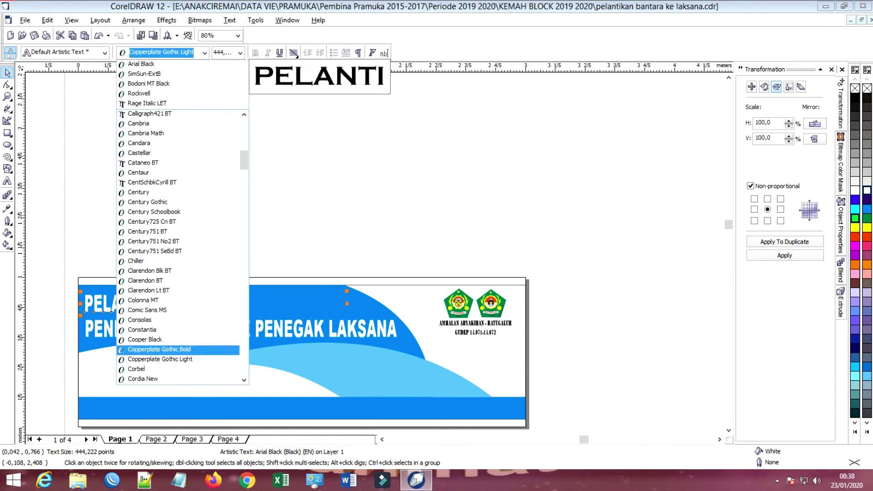
key(Up)
key(Up)
key(Up)
key(Up)
key(Up)
key(Up)
key(Up)
key(Up)
key(Up)
key(Up)
key(Up)
key(Up)
key(Down)
key(Down)
key(Down)
key(Down)
key(Down)
key(Down)
key(Down)
key(Down)
key(Down)
key(Down)
key(Down)
key(Down)
key(Down)
key(Down)
key(Down)
key(Down)
key(Down)
key(Down)
key(Down)
key(Down)
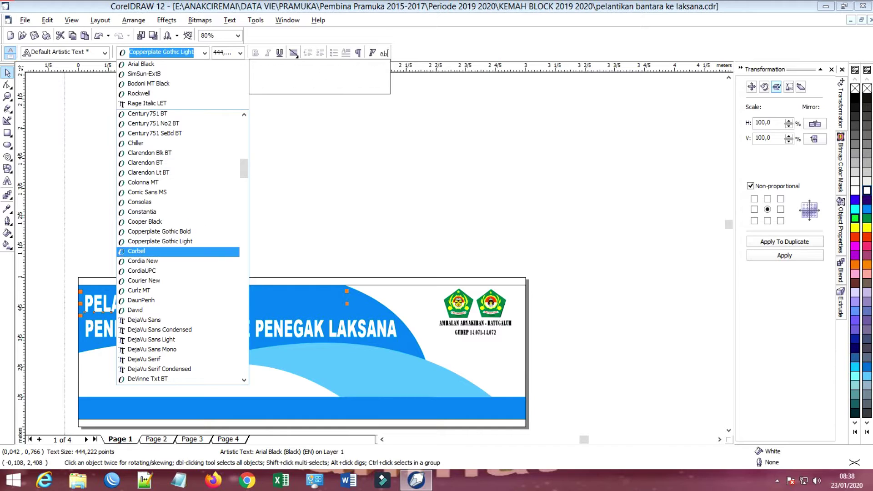
key(Up)
key(Up)
key(Up)
key(Up)
key(Up)
key(Up)
key(Up)
key(Up)
key(Up)
key(Up)
key(Up)
key(Up)
key(Up)
key(Up)
key(Up)
key(Up)
key(Up)
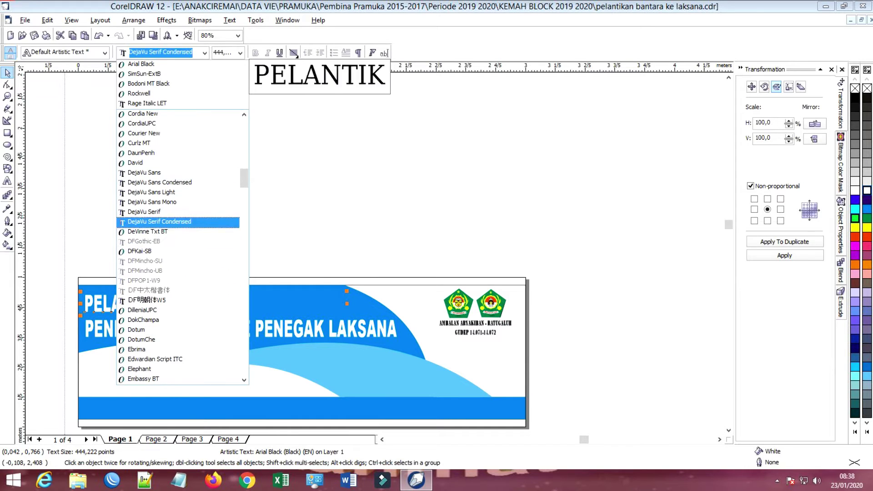
key(Down)
key(Down)
key(Down)
key(Down)
key(Down)
key(Down)
key(Down)
key(Down)
key(Down)
key(Down)
key(Down)
key(Down)
key(Down)
key(Down)
key(Down)
key(Down)
key(Down)
key(Down)
key(Down)
key(Down)
key(Down)
key(Down)
key(Down)
key(Down)
key(Down)
key(Down)
key(Down)
key(Up)
key(Up)
key(Up)
key(Up)
key(Up)
key(Up)
key(Up)
key(Up)
key(Up)
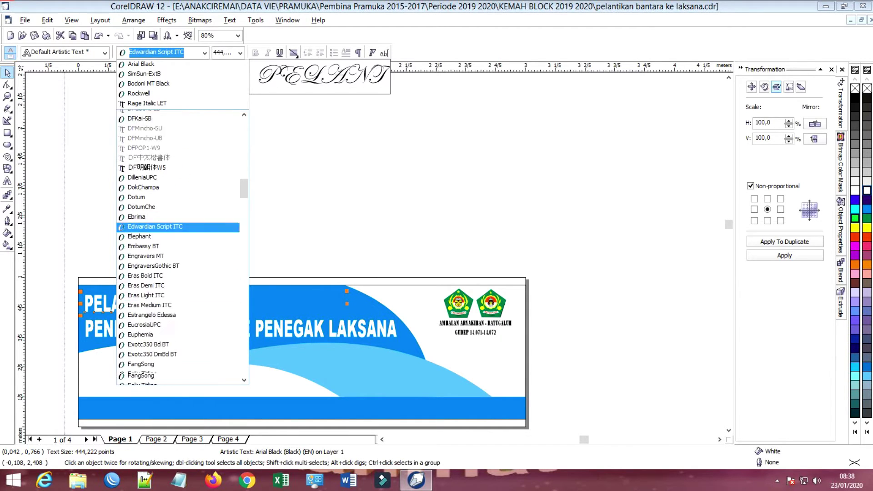
- Preview further typefaces on the "PELANTIKAN" title line, examining the font list alphabetically from Edwardian Script ITC to Monotype Corsiva
key(Down)
key(Down)
key(Down)
key(Down)
key(Down)
key(Down)
key(Down)
key(Down)
key(Down)
key(Down)
key(Up)
key(Up)
key(Up)
key(Up)
key(Up)
key(Up)
key(Down)
key(Down)
key(Down)
key(Down)
key(Down)
key(Down)
key(Down)
key(Down)
key(Down)
key(Down)
key(Down)
key(Down)
key(Down)
key(Down)
key(Down)
key(Down)
key(Down)
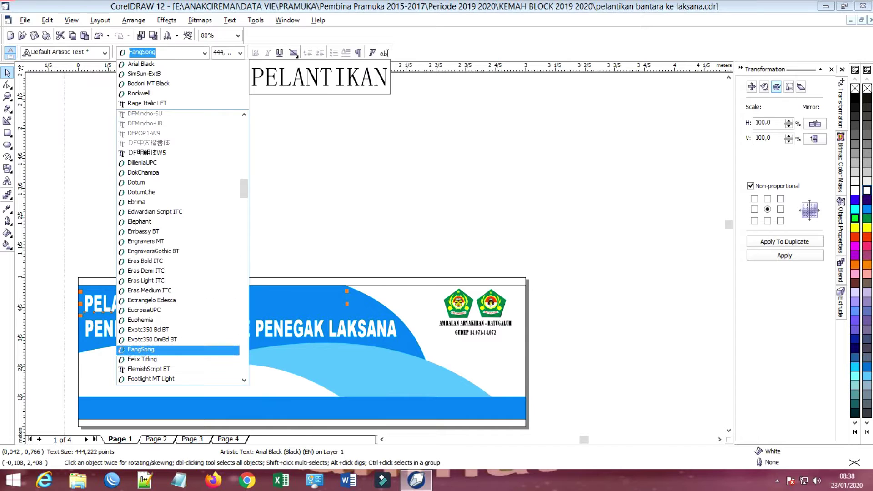
key(Up)
key(Up)
key(Up)
key(Up)
key(Up)
key(Down)
key(Down)
key(Down)
key(Down)
key(Down)
key(Down)
key(Down)
key(Down)
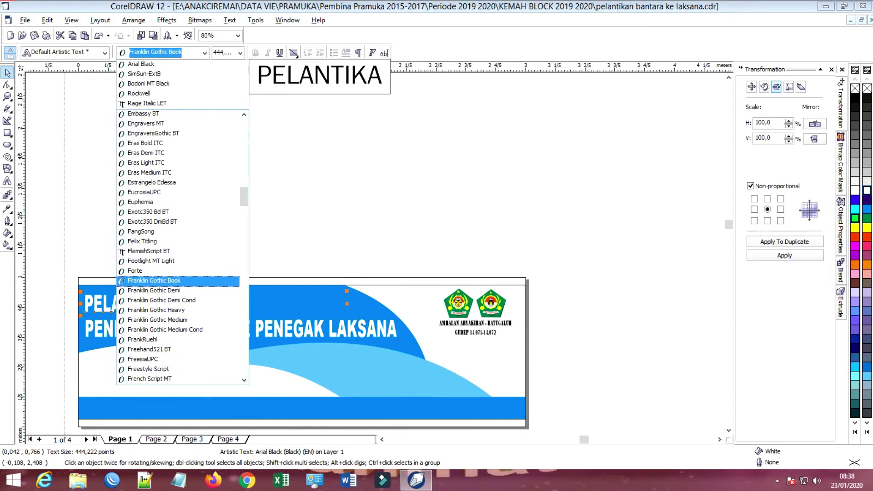
key(Up)
key(Up)
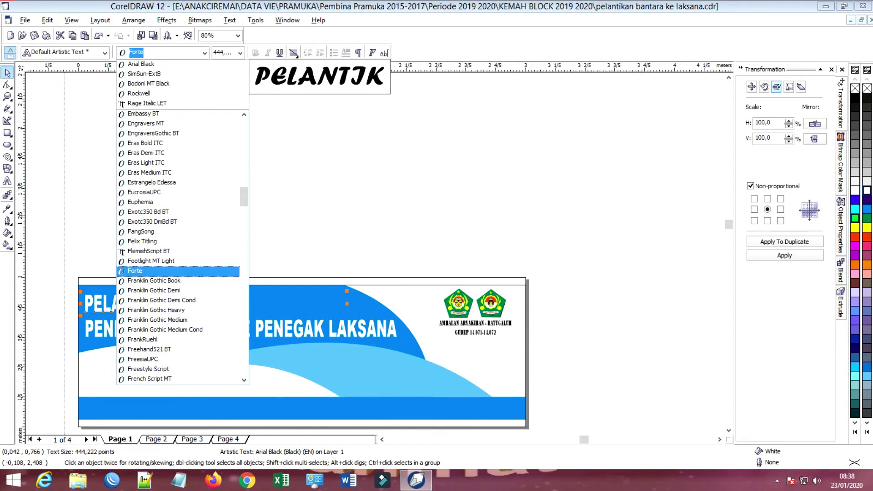
scroll(178, 271, down, 20)
key(Up)
key(Up)
key(Up)
key(Up)
key(Up)
key(Up)
key(Up)
key(Up)
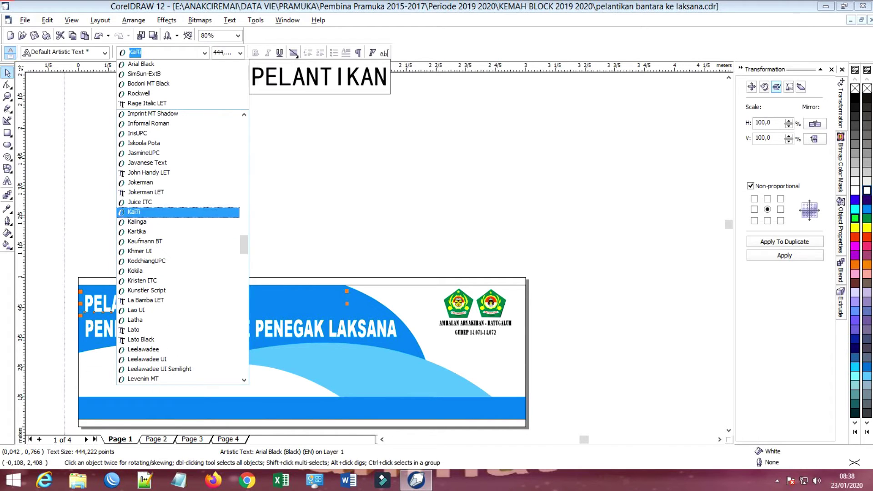
key(Down)
key(Down)
key(Down)
key(Down)
key(Down)
key(Down)
key(Down)
key(Down)
key(Down)
key(Down)
key(Down)
key(Down)
key(Down)
key(Down)
key(Down)
key(Down)
key(Down)
key(Down)
key(Down)
key(Down)
key(Down)
key(Down)
key(Down)
key(Down)
key(Down)
key(Down)
key(Down)
key(Down)
key(Down)
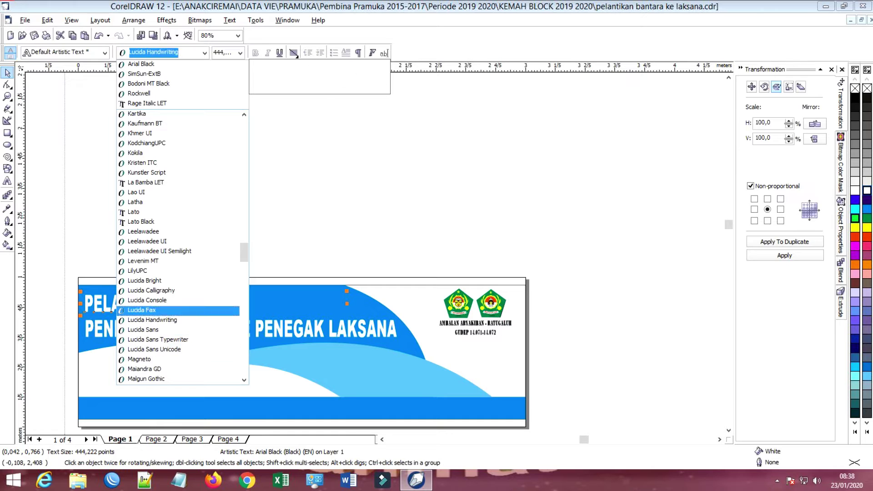
scroll(178, 325, down, 1)
key(Down)
key(Down)
key(Down)
key(Down)
key(Down)
key(Down)
key(Down)
key(Down)
key(Down)
key(Down)
key(Down)
key(Down)
key(Down)
key(Down)
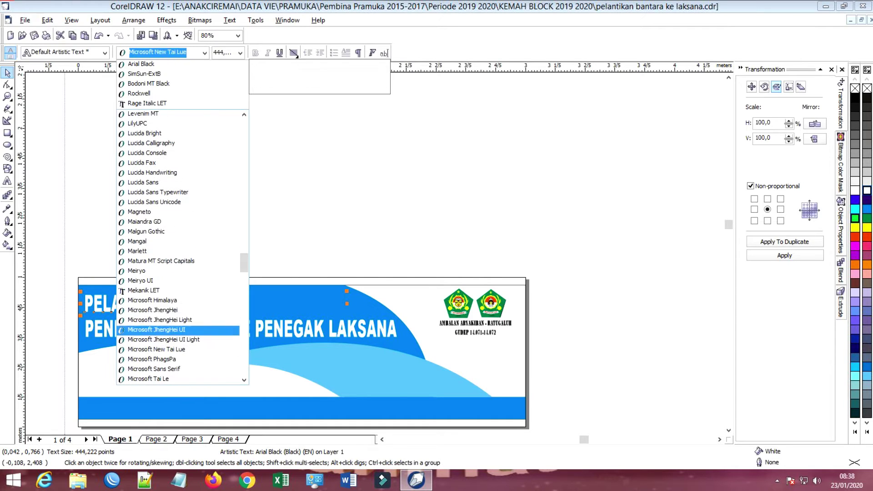
key(Up)
key(Up)
key(Up)
key(Down)
key(Down)
key(Down)
key(Down)
key(Down)
key(Down)
key(Down)
key(Down)
key(Down)
key(Down)
key(Down)
key(Down)
key(Down)
key(Down)
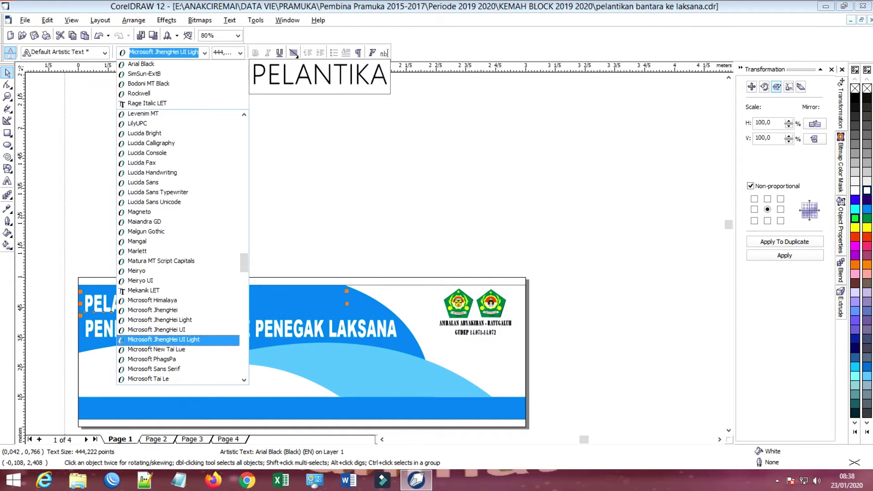
key(Up)
key(Up)
key(Up)
key(Up)
key(Up)
key(Up)
key(Up)
key(Up)
key(Up)
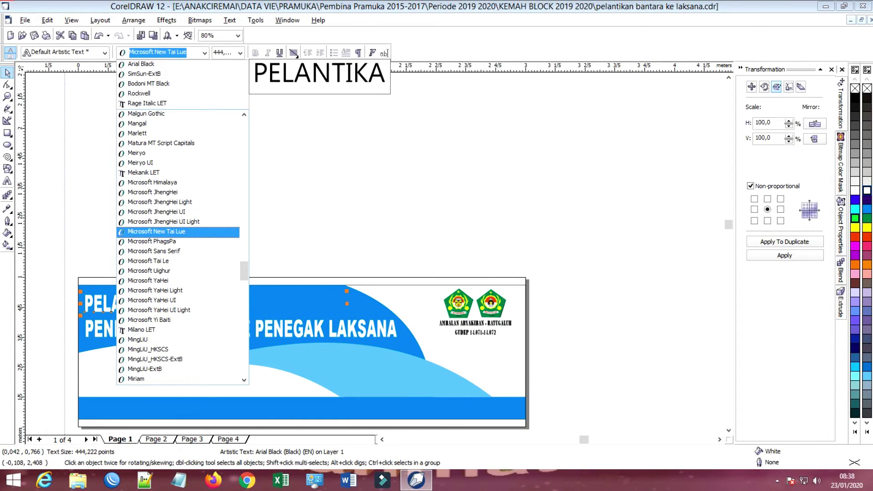
key(Down)
key(Down)
key(Down)
key(Down)
key(Down)
key(Down)
key(Down)
key(Down)
key(Down)
key(Down)
key(Down)
key(Down)
key(Down)
key(Down)
key(Down)
key(Down)
key(Down)
key(Down)
key(Down)
key(Down)
key(Up)
key(Up)
key(Up)
key(Up)
key(Down)
key(Down)
key(Down)
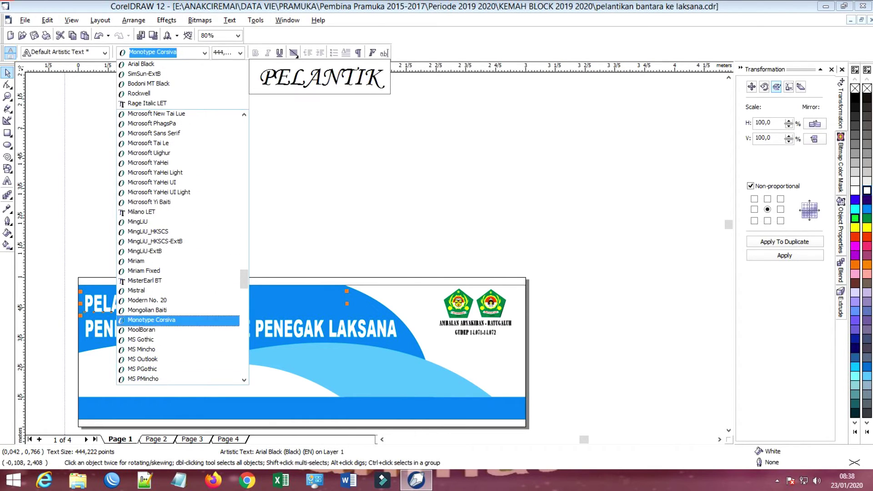
- Preview the remaining typefaces on the "PELANTIKAN" title line, examining the font list alphabetically from Monotype Corsiva to Yu Mincho Demibold
key(Down)
key(Down)
key(Down)
key(Down)
key(Down)
key(Down)
key(Down)
key(Down)
key(Down)
key(Down)
key(Down)
key(Down)
key(Down)
key(Down)
key(Down)
key(Down)
key(Down)
key(Down)
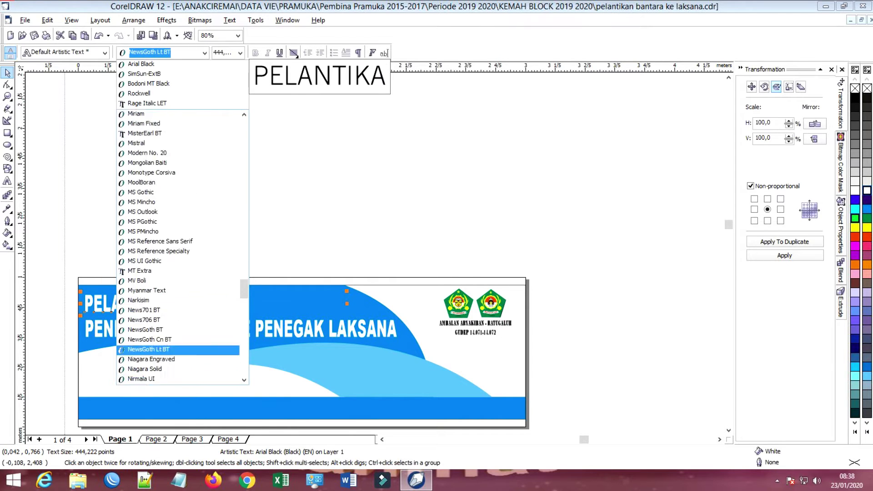
key(Down)
key(Down)
key(Down)
key(Down)
key(Down)
key(Down)
key(Down)
key(Down)
key(Down)
key(Down)
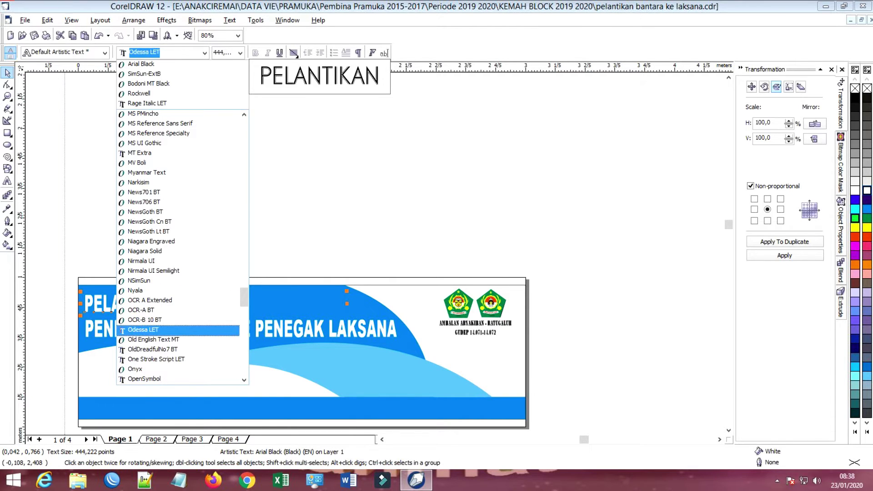
key(Up)
key(Up)
key(Up)
key(Up)
key(Up)
key(Up)
key(Up)
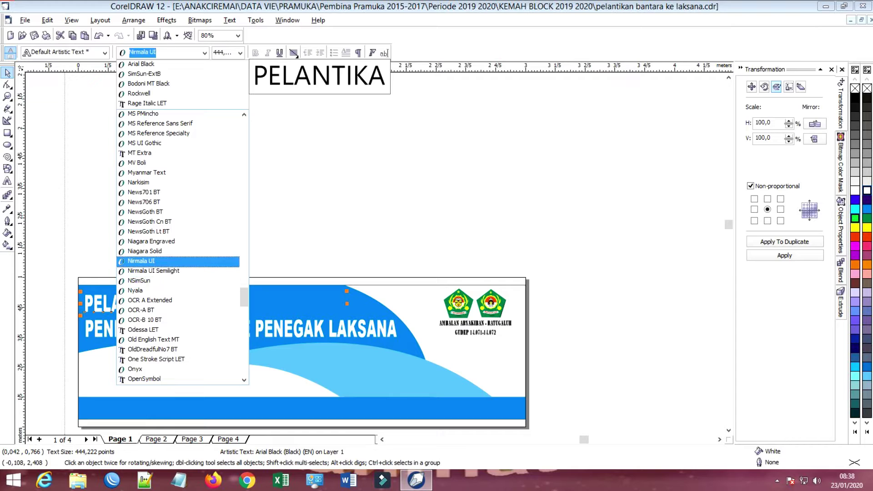
key(Up)
key(Down)
key(Down)
key(Down)
key(Down)
key(Down)
key(Down)
key(Down)
key(Down)
key(Down)
key(Down)
key(Down)
key(Down)
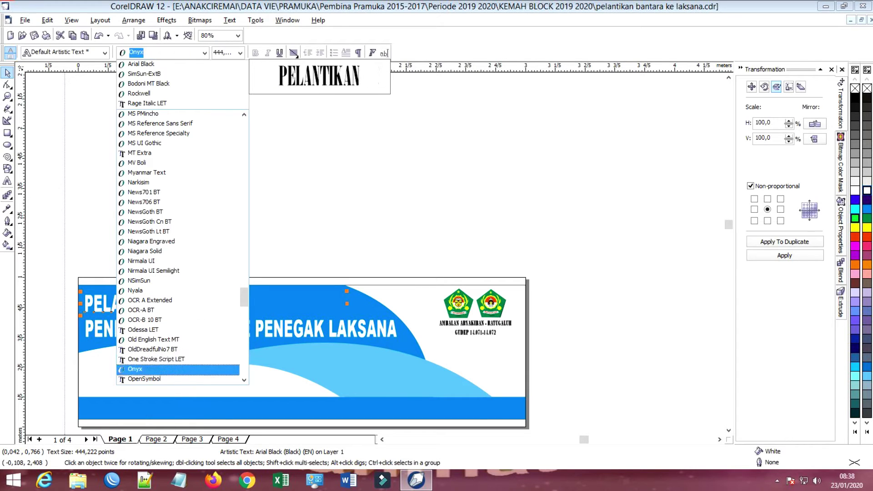
key(Down)
key(Down)
key(Down)
key(Down)
key(Down)
key(Down)
key(Down)
key(Down)
key(Down)
key(Down)
key(Down)
key(Down)
key(Down)
key(Down)
key(Down)
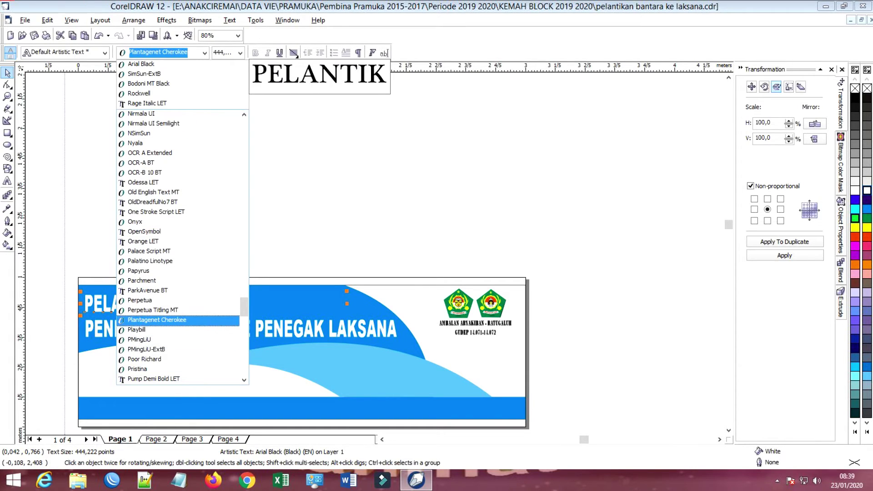
key(Down)
key(Down)
key(Down)
key(Down)
key(Down)
key(Down)
key(Down)
key(Down)
key(Down)
key(Down)
key(Down)
key(Down)
key(Down)
key(Down)
key(Down)
key(Down)
key(Down)
key(Down)
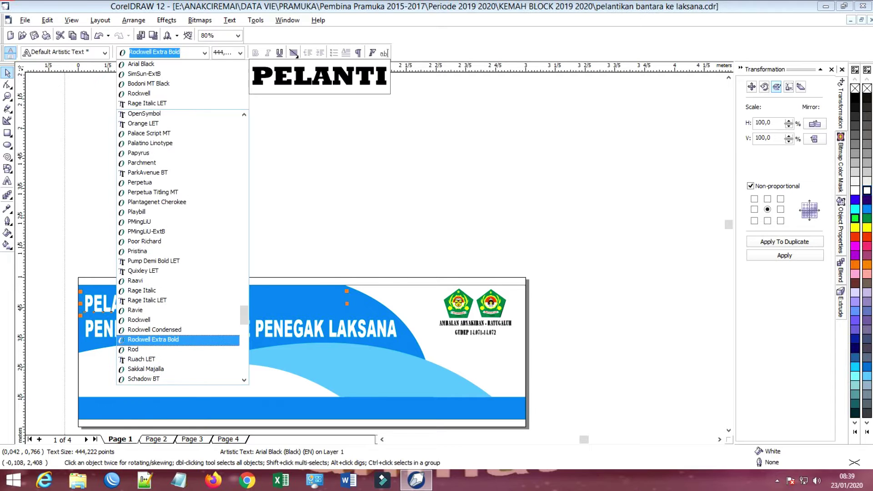
key(Down)
key(Down)
key(Down)
key(Down)
key(Down)
key(Down)
key(Down)
key(Down)
key(Down)
key(Down)
key(Down)
key(Down)
key(Down)
key(Down)
key(Down)
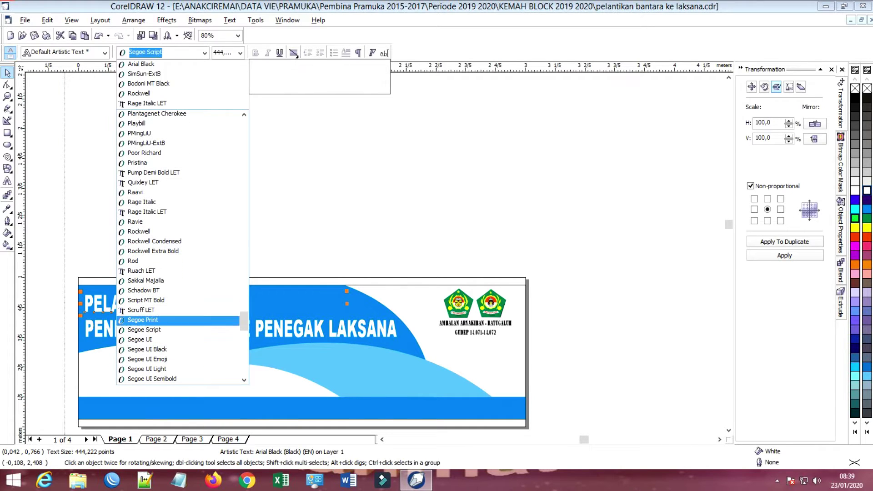
key(Down)
key(Down)
key(Down)
key(Down)
key(Down)
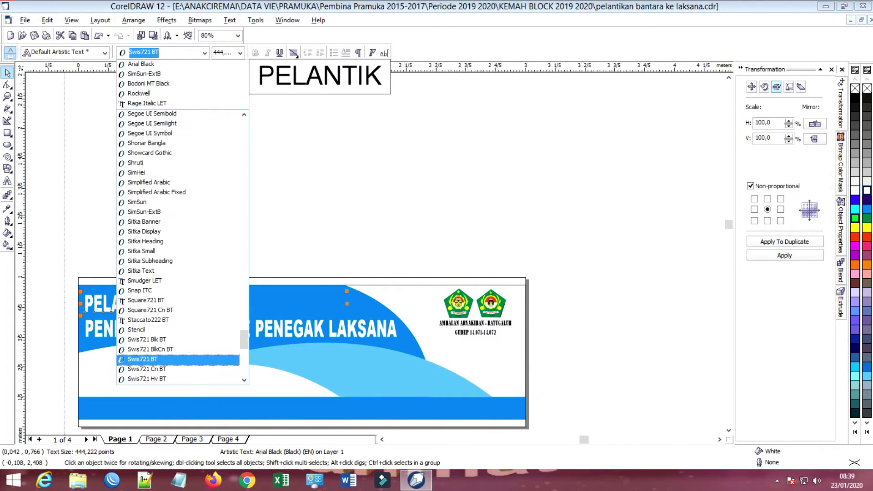
key(Down)
key(Down)
key(Down)
key(Down)
key(Down)
key(Down)
key(Down)
key(Down)
key(Down)
key(Down)
key(Down)
key(Down)
key(Down)
key(Down)
key(Down)
key(Down)
key(Down)
key(Down)
key(Down)
key(Down)
key(Down)
key(Down)
key(Down)
key(Down)
key(Down)
key(Down)
key(Down)
key(Down)
key(Down)
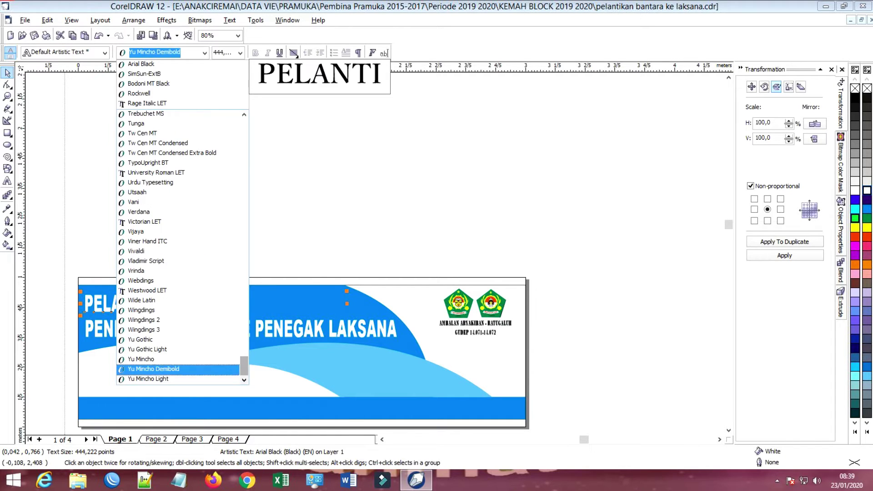
- Apply the Victorian LET typeface to the "PELANTIKAN" title line
key(Up)
key(Up)
key(Up)
key(Up)
key(Up)
key(Up)
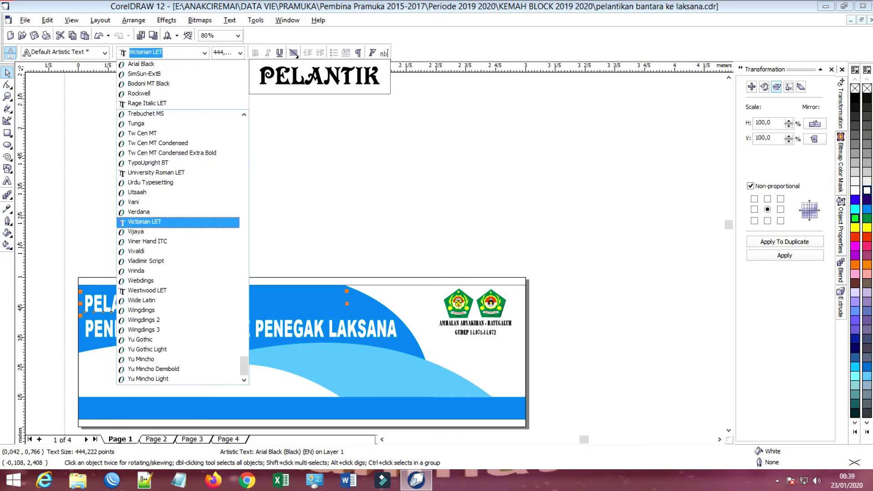
key(Return)
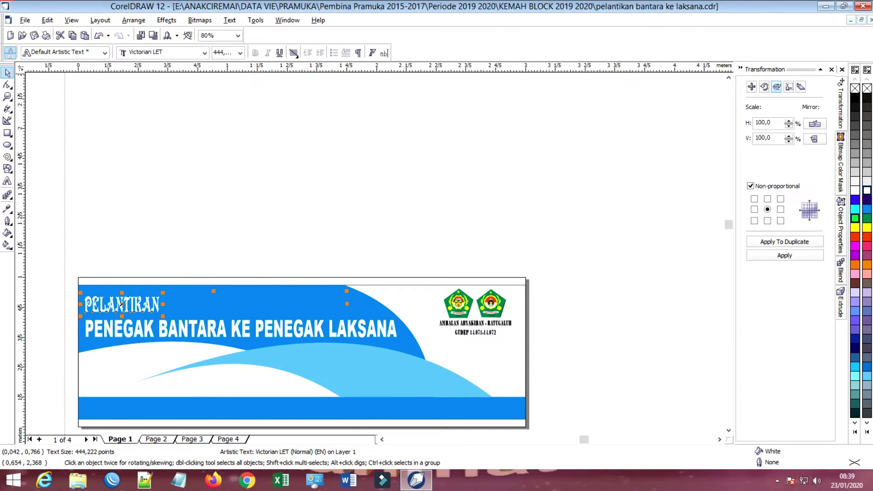
- Compare typefaces for the "PELANTIKAN" title line and apply Westwood LET
key(alt+Down)
key(Up)
key(Up)
key(Up)
key(Up)
key(Up)
key(Up)
key(Up)
key(Up)
key(Up)
key(Up)
key(Up)
key(Up)
key(Up)
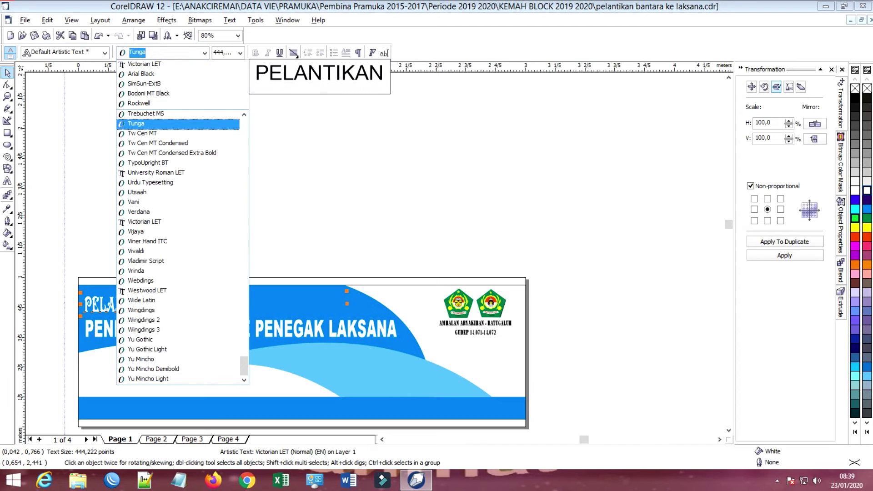
key(Up)
key(Up)
key(Up)
key(Down)
key(Down)
key(Down)
key(Down)
key(Down)
key(Down)
key(Down)
key(Down)
key(Down)
key(Down)
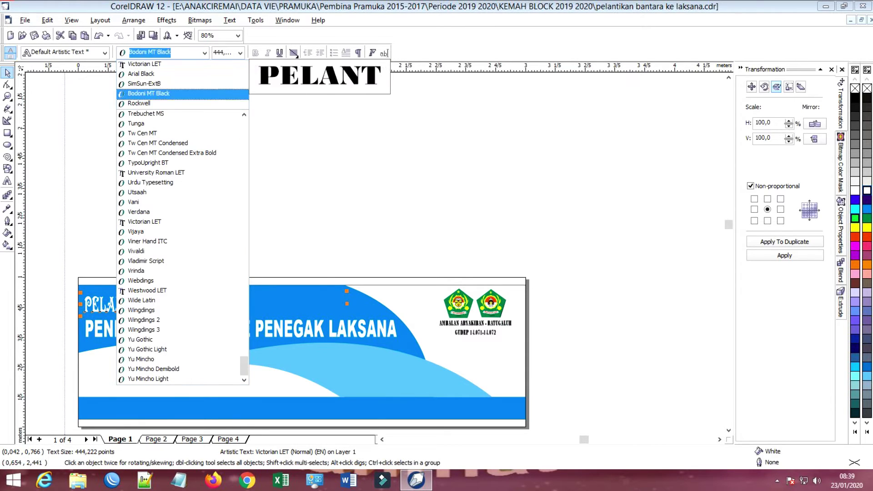
key(Down)
key(Down)
key(Down)
key(Down)
key(Down)
key(Down)
key(Down)
key(Down)
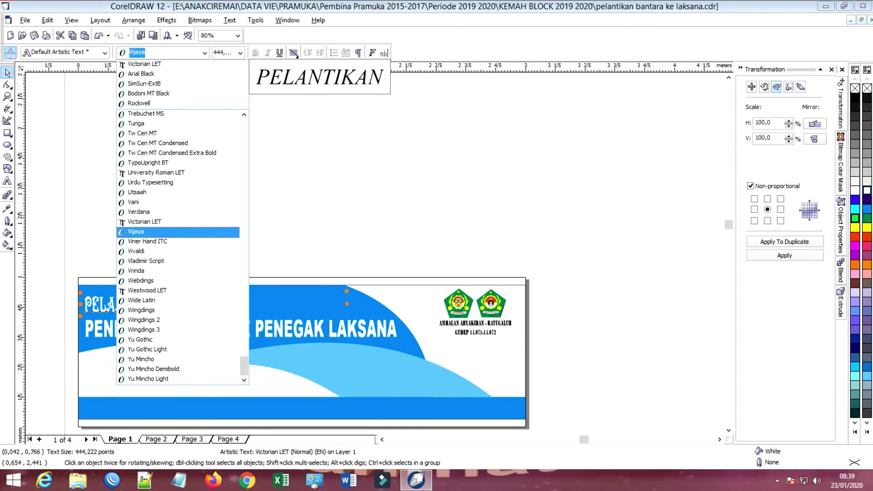
key(Down)
key(Down)
key(Down)
key(Down)
key(Down)
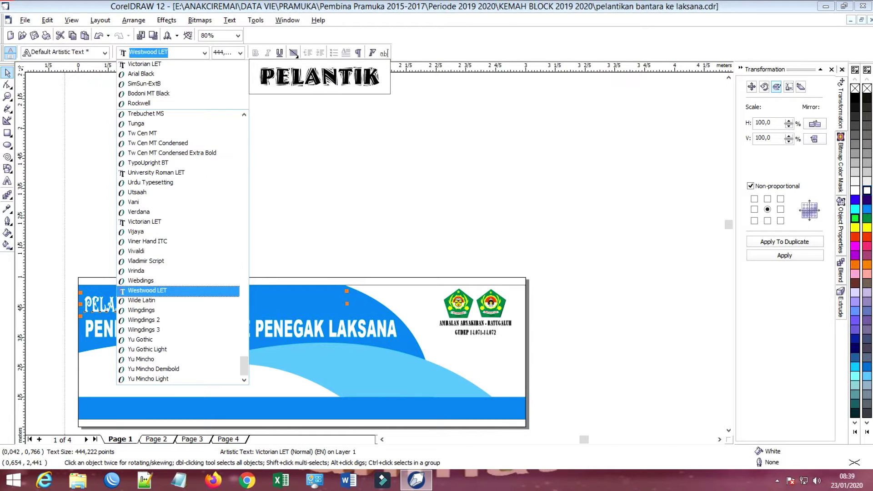
key(Return)
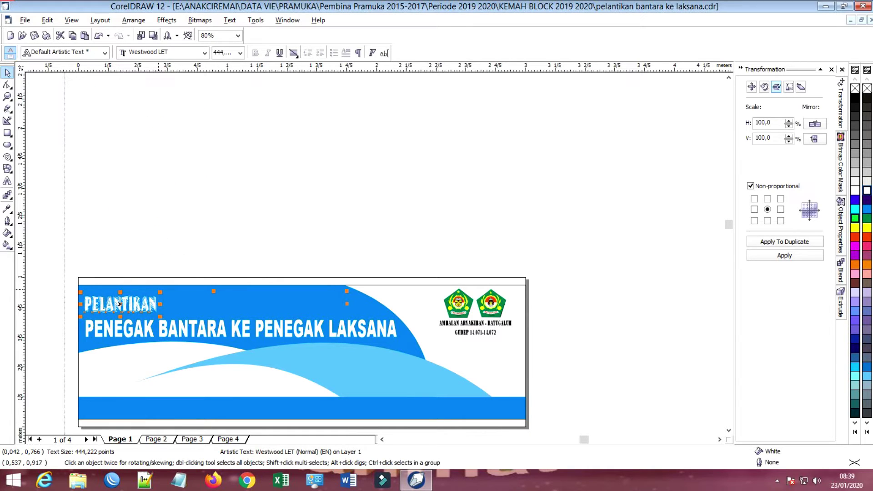
- Enlarge the "PELANTIKAN" line to about 551 pt and centre it above the second title line
drag(161, 291, 137, 302)
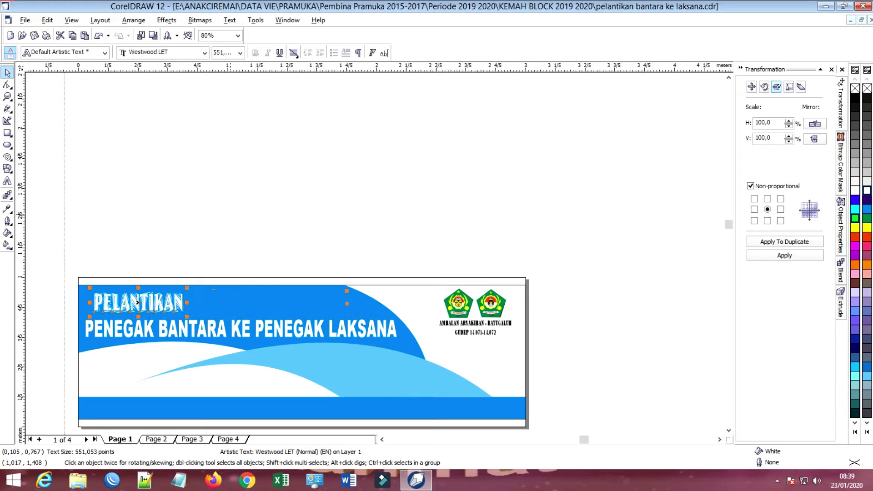
drag(137, 302, 230, 302)
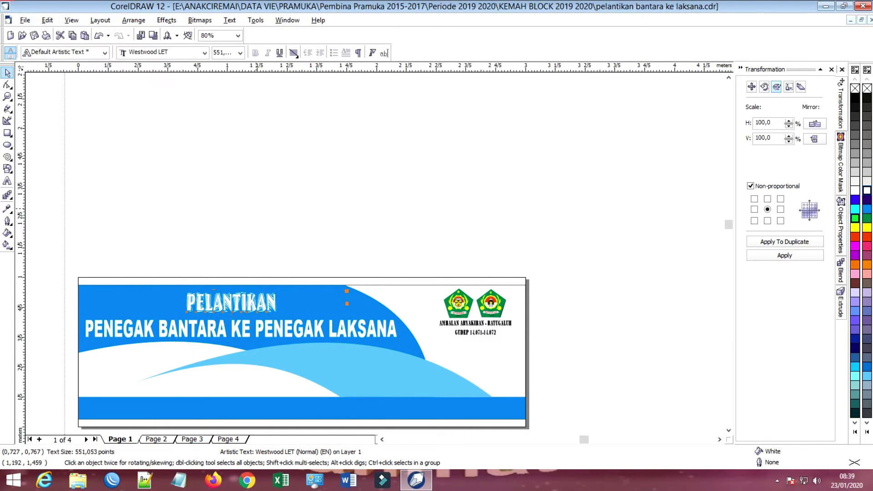
click(235, 247)
- Enlarge the group of two emblems and their caption proportionally to about 0.595 × 0.387 m, extending it towards the curved blue shape
scroll(236, 246, down, 1)
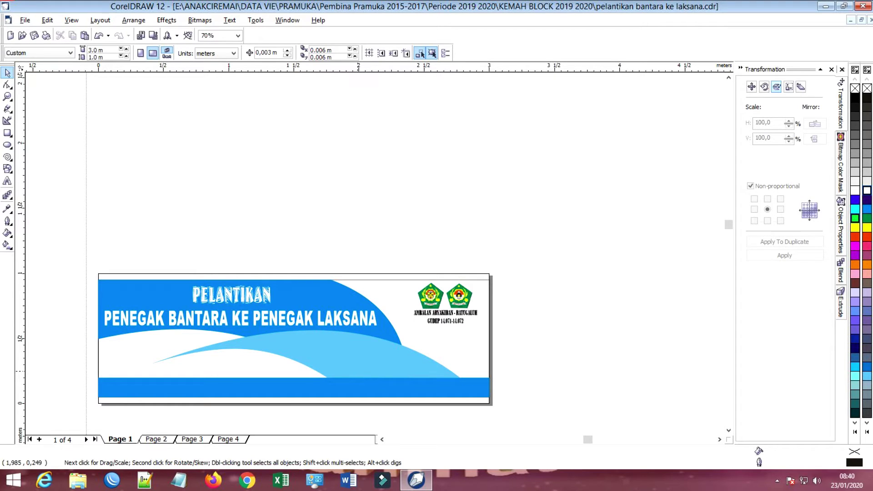
click(448, 307)
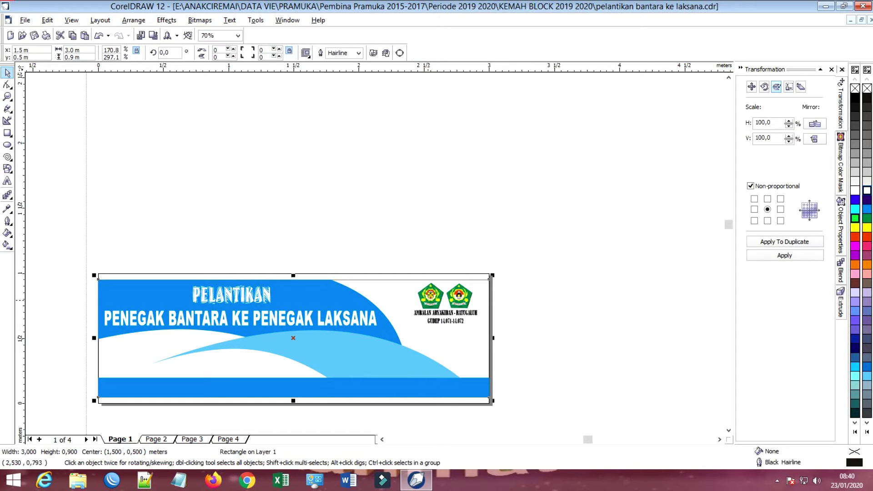
click(428, 306)
click(526, 306)
click(430, 309)
click(381, 246)
click(399, 297)
click(442, 289)
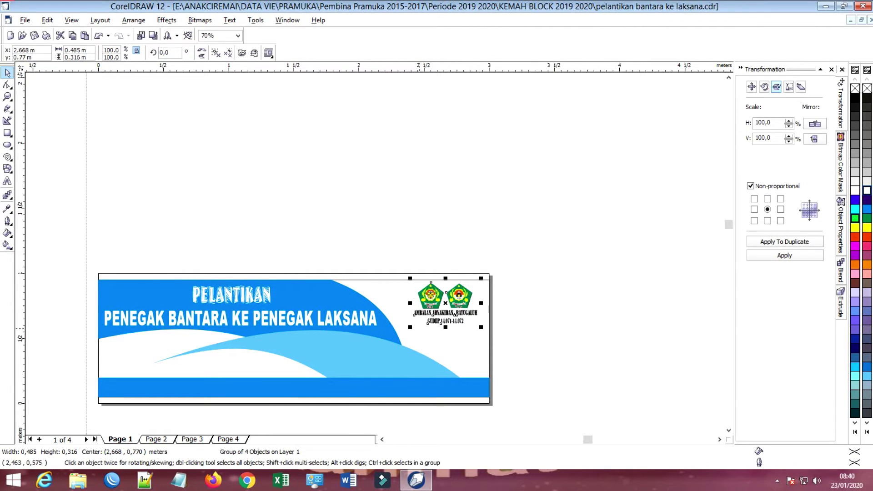
drag(410, 328, 396, 336)
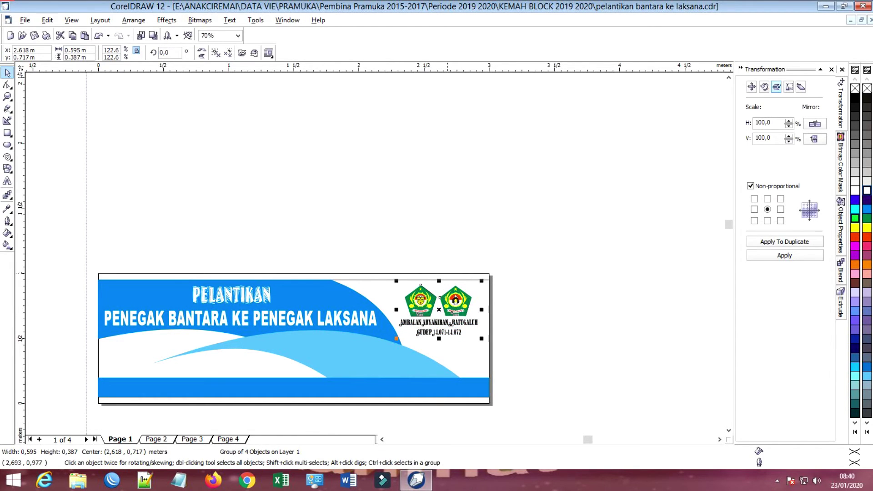
click(423, 219)
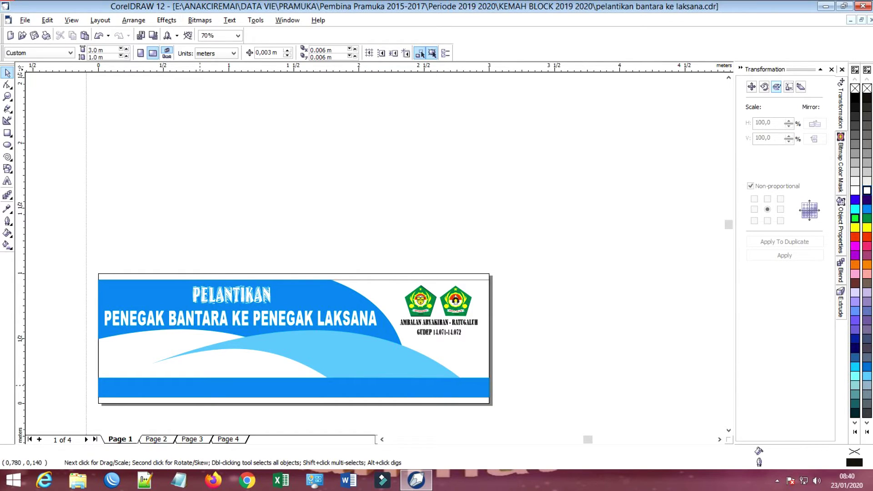
- Copy the "PENEGAK BANTARA KE PENEGAK LAKSANA" line onto the blue bar along the banner's bottom and replace the copy's text, starting with "SMA Neger"
click(231, 322)
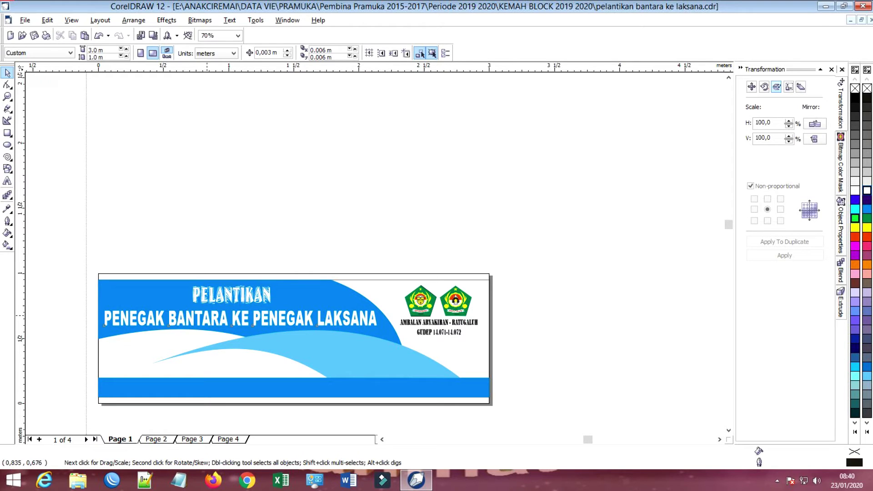
drag(231, 322, 244, 388)
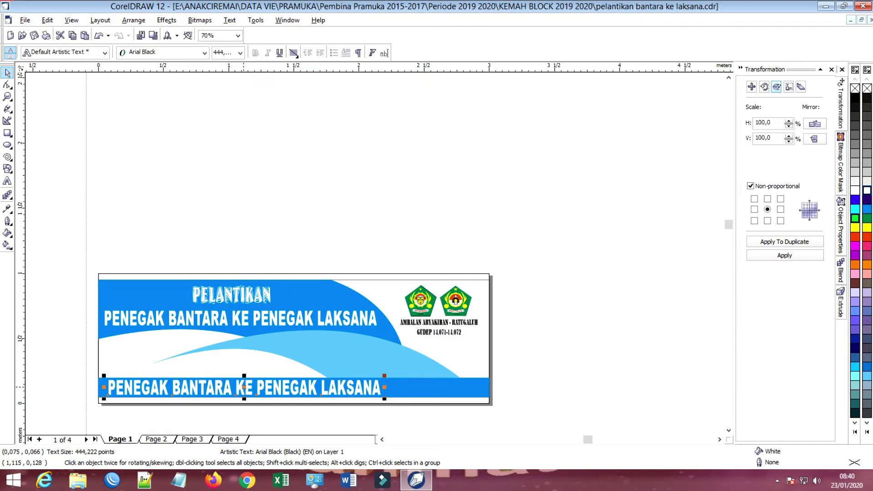
double_click(246, 387)
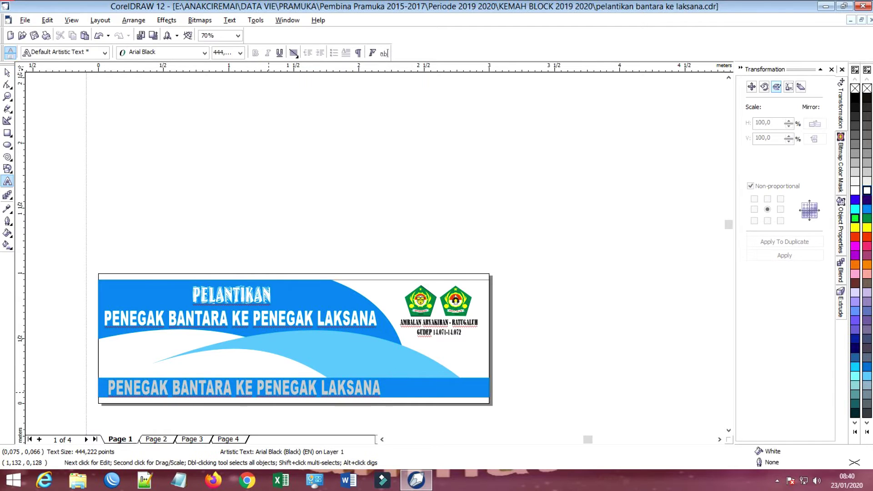
key(ctrl+a)
text(SMA)
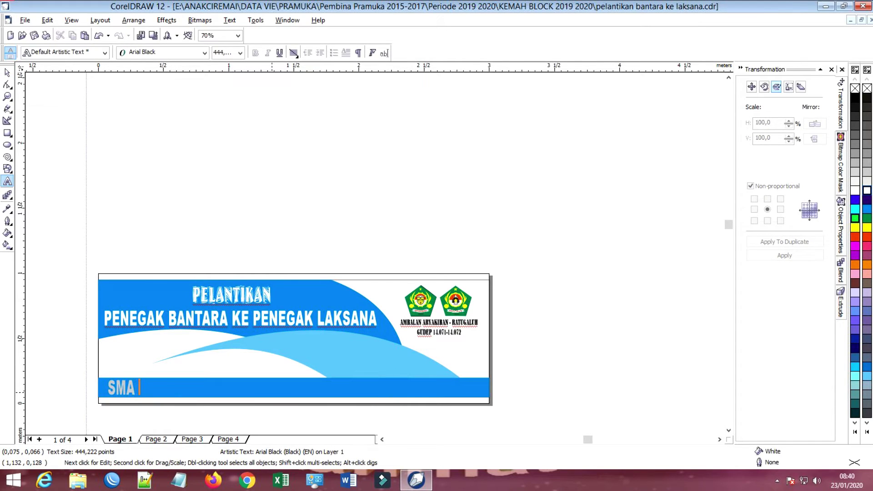
text( NEGERI)
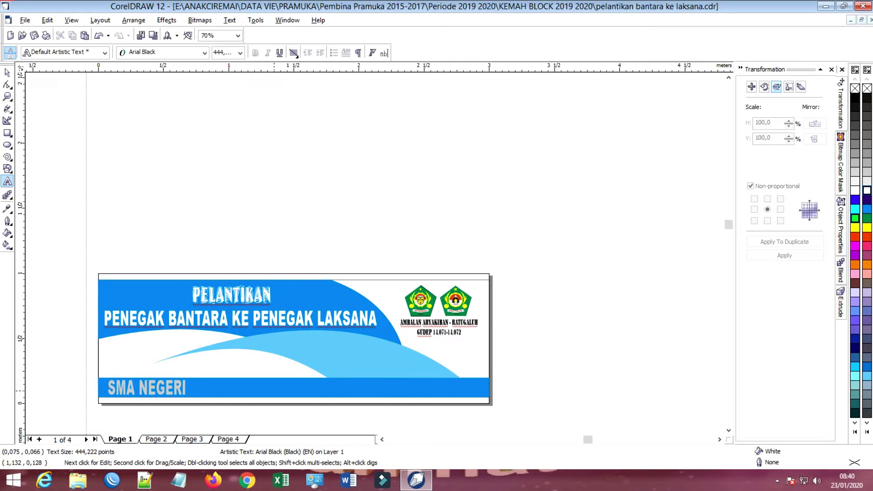
text( 1)
key(BackSpace)
key(BackSpace)
key(BackSpace)
key(BackSpace)
key(BackSpace)
key(BackSpace)
key(BackSpace)
key(BackSpace)
text(eger)
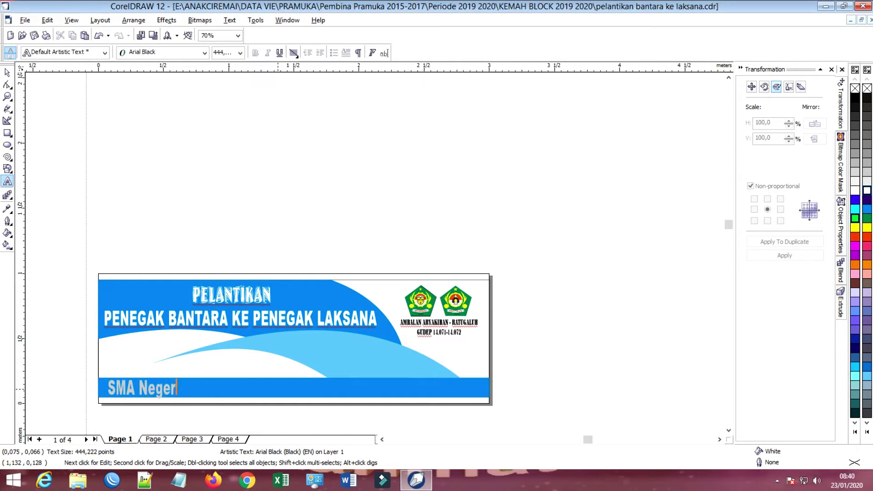
- Complete the school name as "SMA Negeri 1 Rajagaluh" and scale it down to about 387 points within the banner's lower blue band
text(i 1 Rajagaluh)
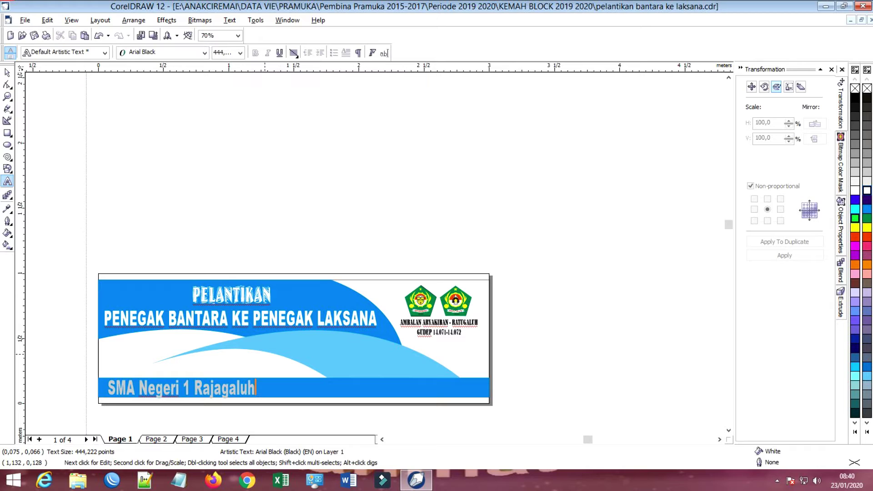
key(ctrl+space)
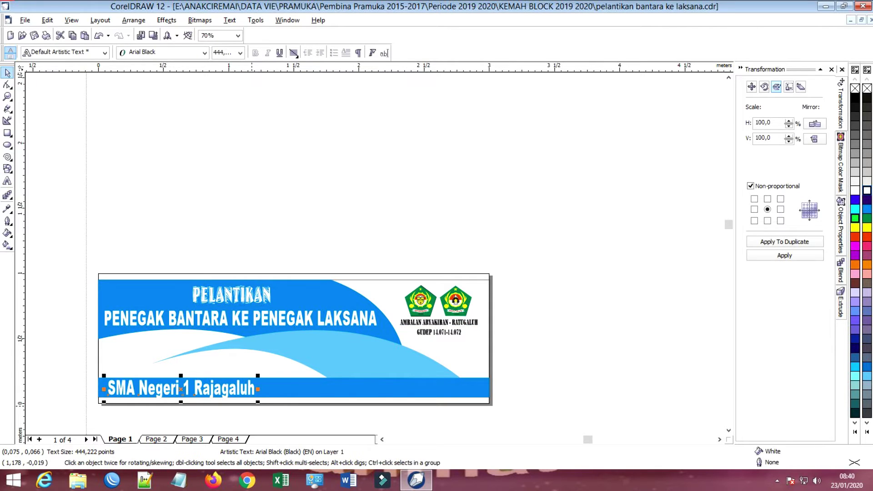
drag(257, 401, 212, 389)
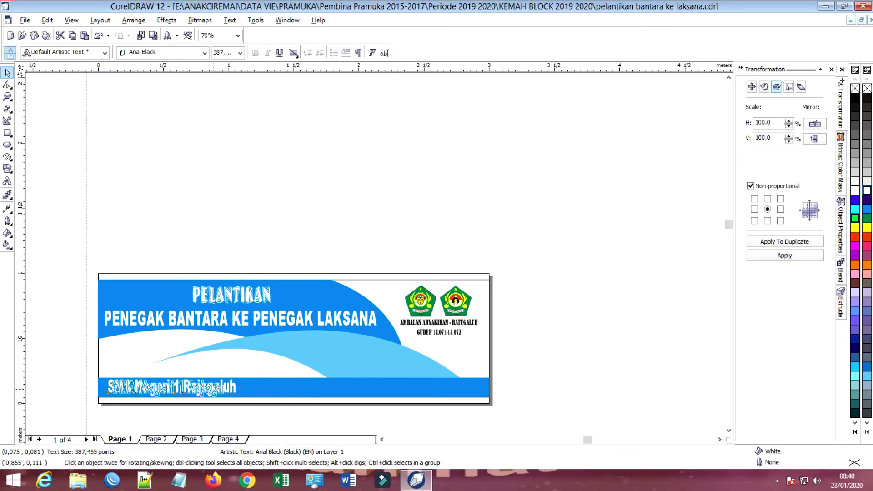
drag(108, 393, 217, 392)
drag(317, 388, 207, 390)
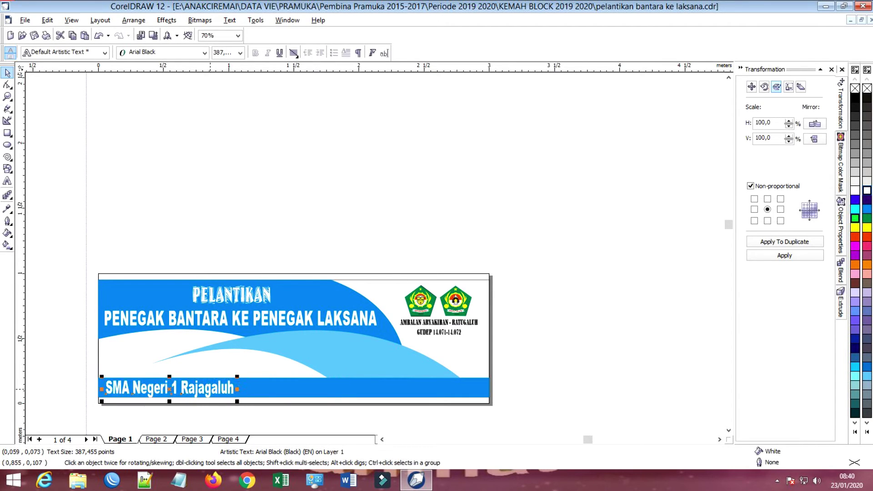
- Move the "SMA Negeri 1 Rajagaluh" text onto the light-blue wave beneath the title's right part
drag(107, 389, 270, 352)
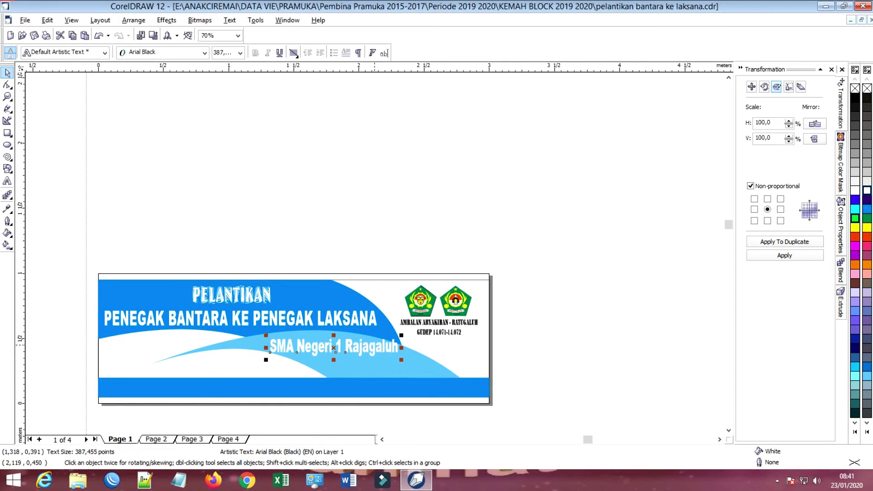
mouse_move(375, 347)
mouse_down()
mouse_move(390, 351)
mouse_move(355, 344)
mouse_move(364, 341)
mouse_up()
drag(257, 348, 259, 347)
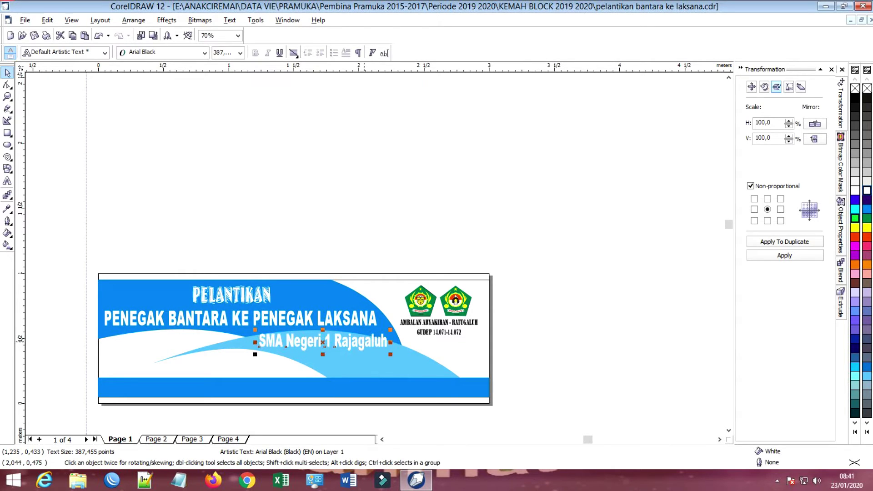
drag(364, 341, 360, 342)
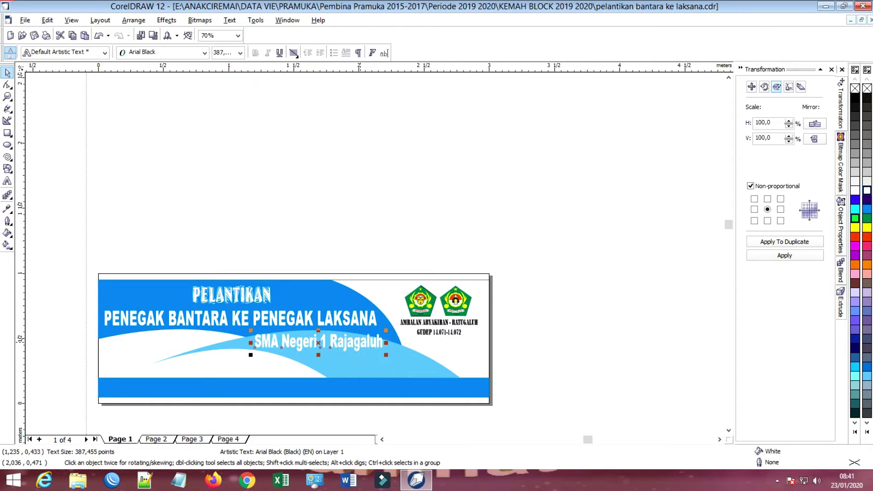
key(Escape)
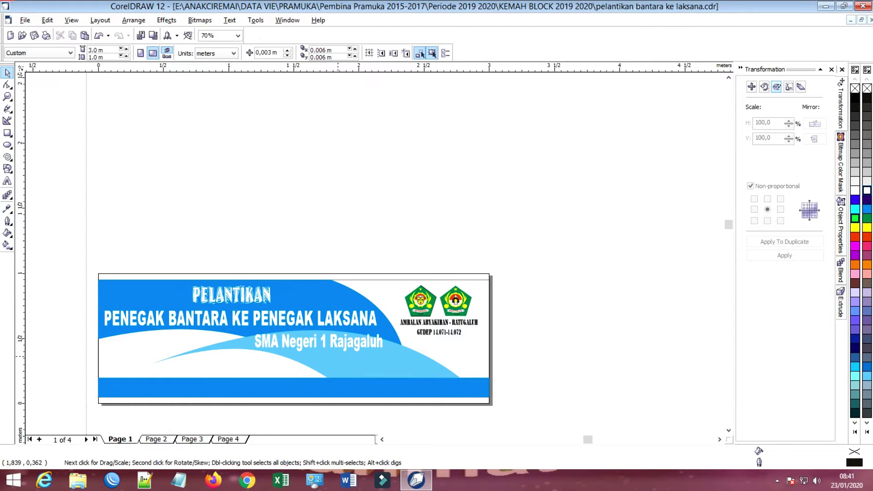
- Pull the light-blue wave's lower edge slightly downward and lower the school name slightly within the wave
click(338, 356)
click(7, 85)
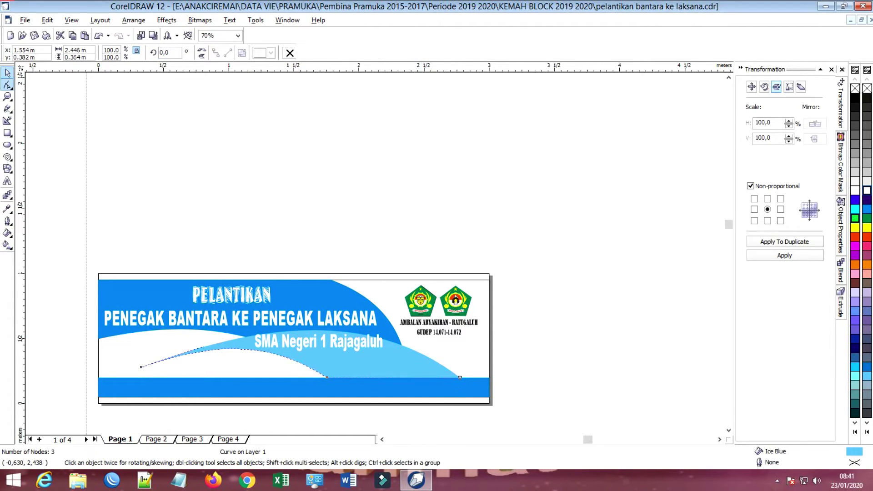
drag(251, 348, 253, 353)
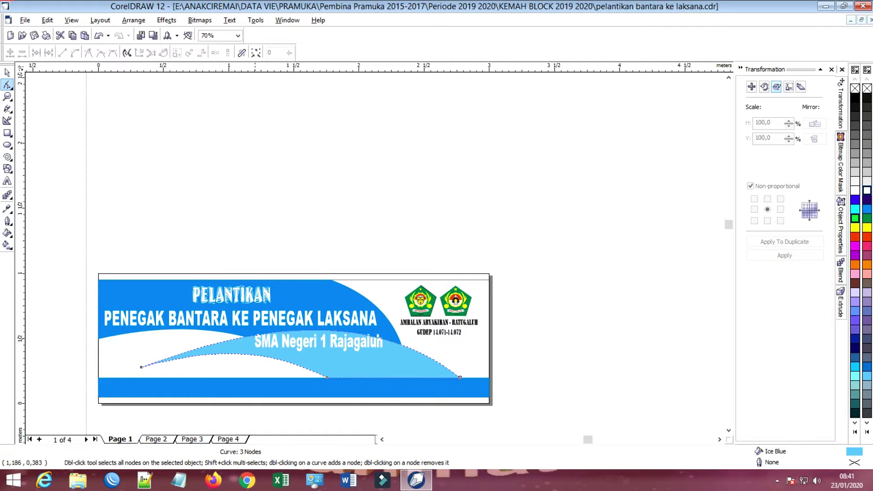
key(space)
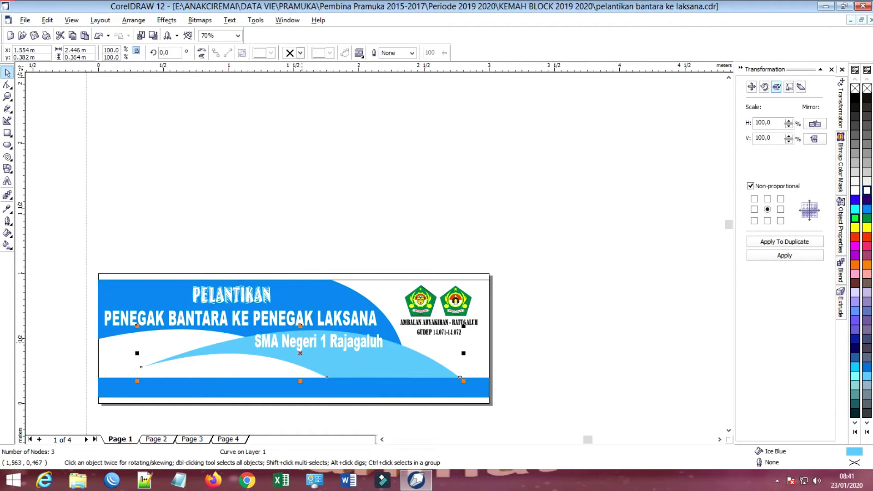
drag(303, 343, 304, 347)
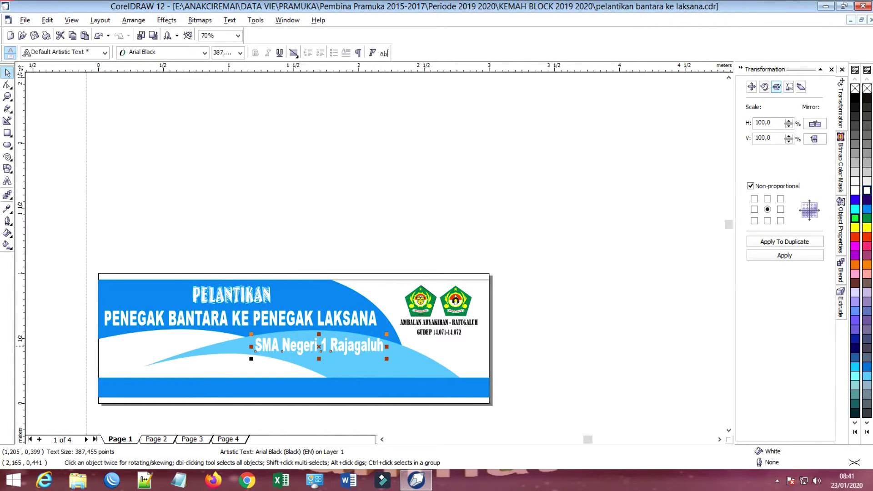
- Bulge the light-blue wave's upper edge slightly outward near the end of the school name
click(408, 357)
click(7, 84)
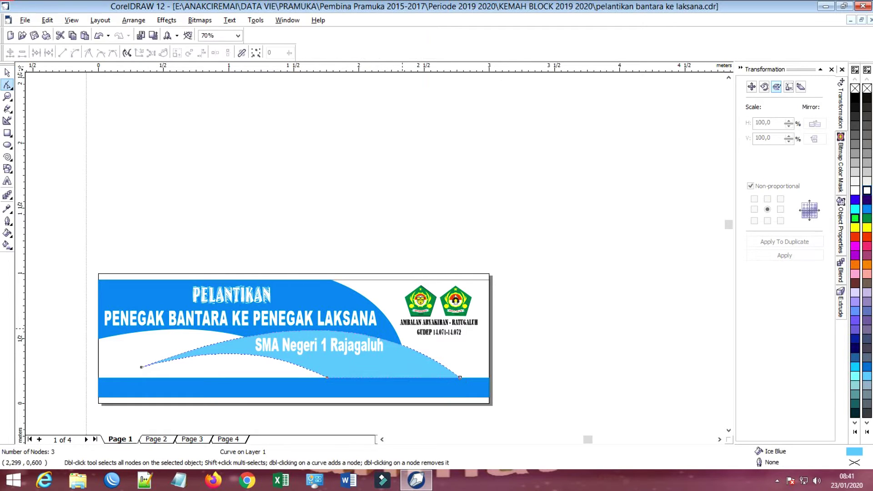
drag(407, 342, 410, 343)
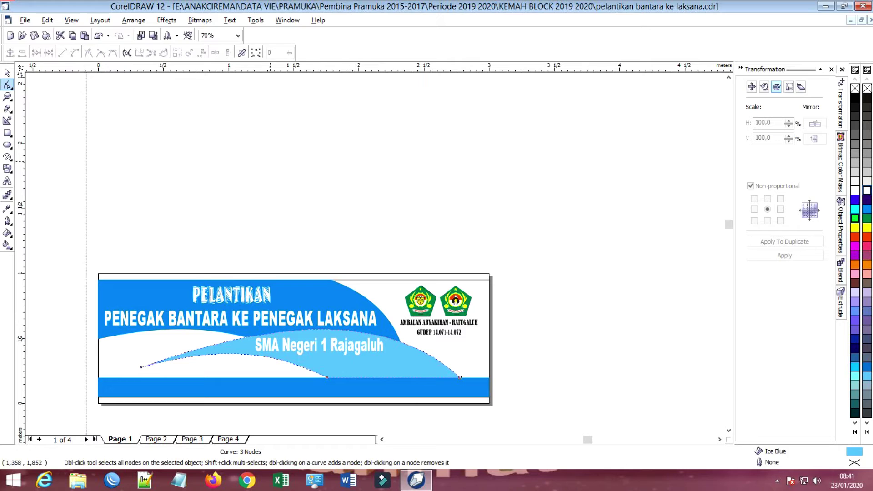
click(7, 72)
click(86, 143)
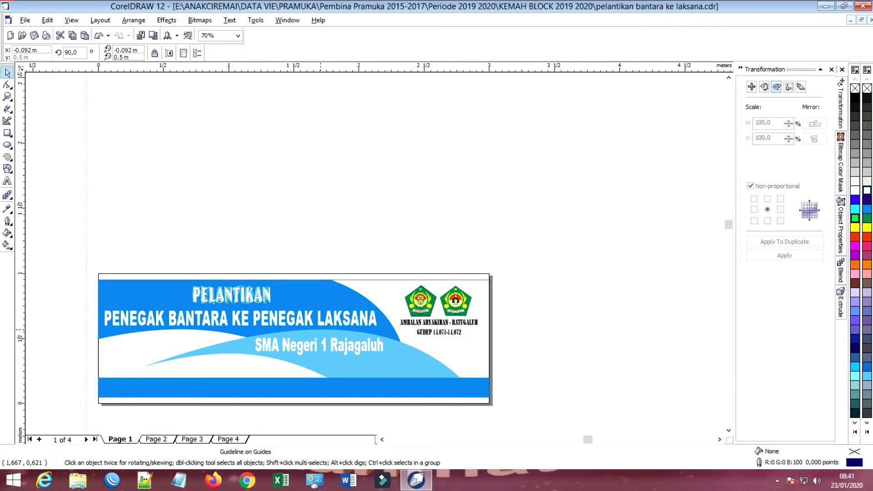
- Rewrite the school name in capitals as "SMA NEGERI 1 RAJAGALUH"
double_click(350, 345)
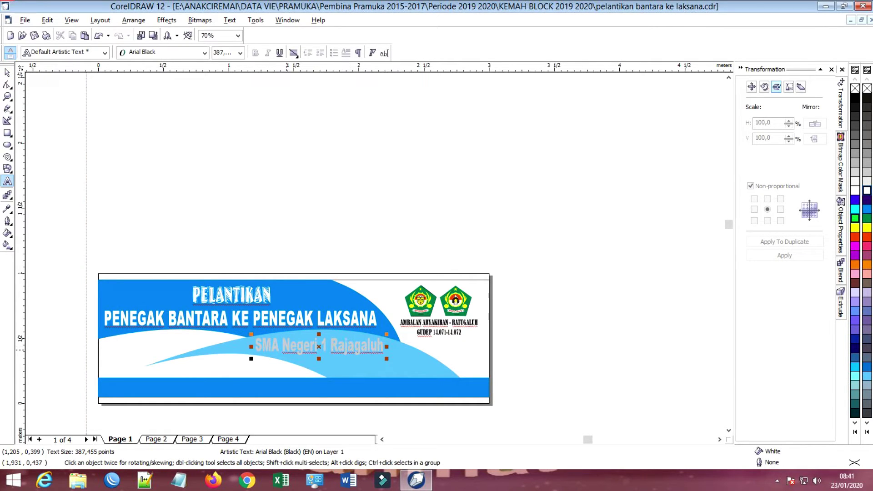
drag(287, 350, 389, 350)
text(ee)
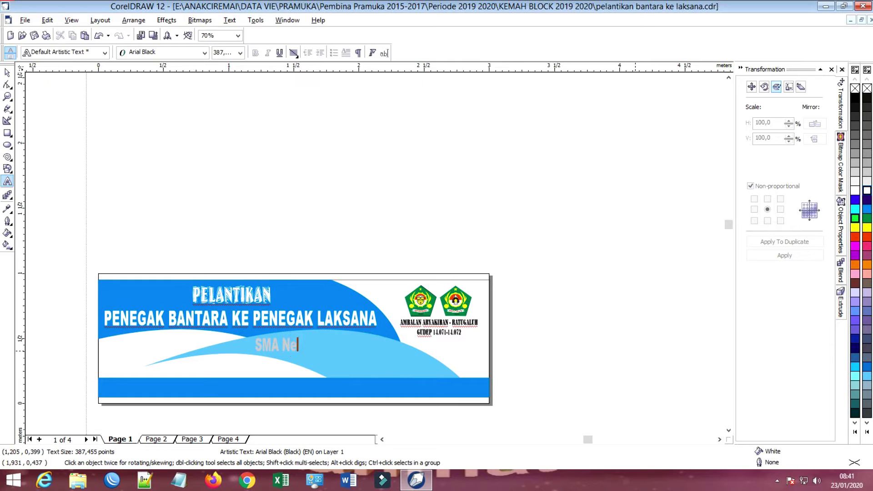
key(BackSpace)
key(BackSpace)
text(EGERI 1 RAJAGA;UH)
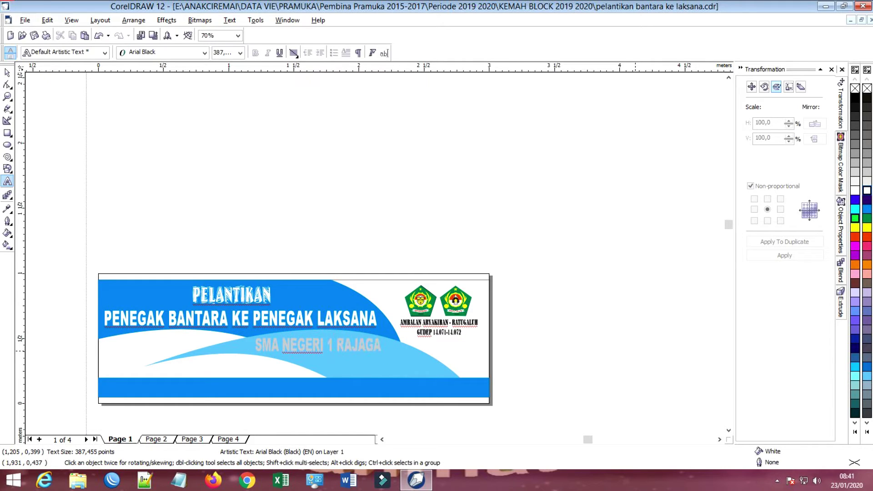
key(BackSpace)
key(BackSpace)
key(BackSpace)
text(LUH)
click(7, 72)
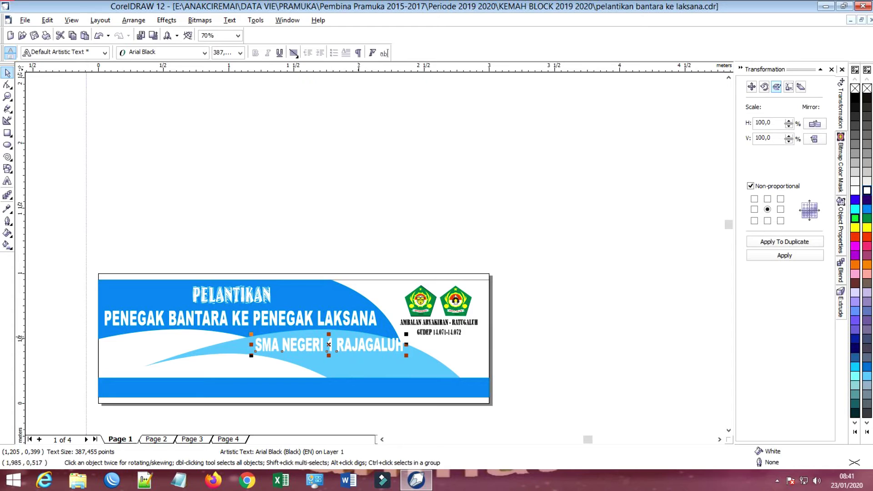
- Shift "SMA NEGERI 1 RAJAGALUH" slightly left and raise the wave's upper right edge around the text
drag(350, 346, 343, 346)
click(403, 364)
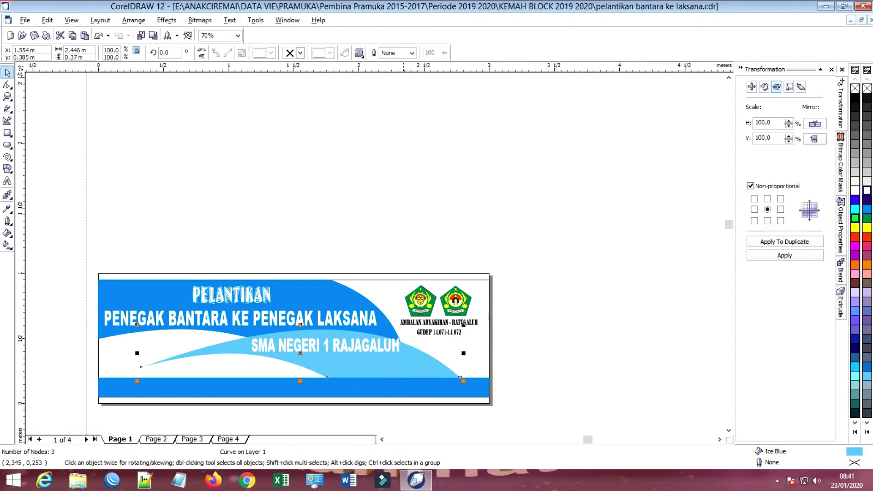
click(8, 85)
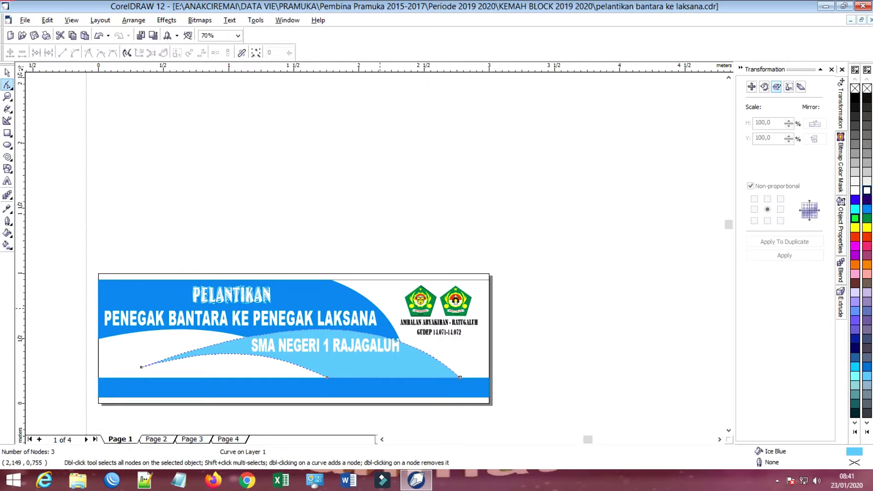
drag(405, 343, 411, 339)
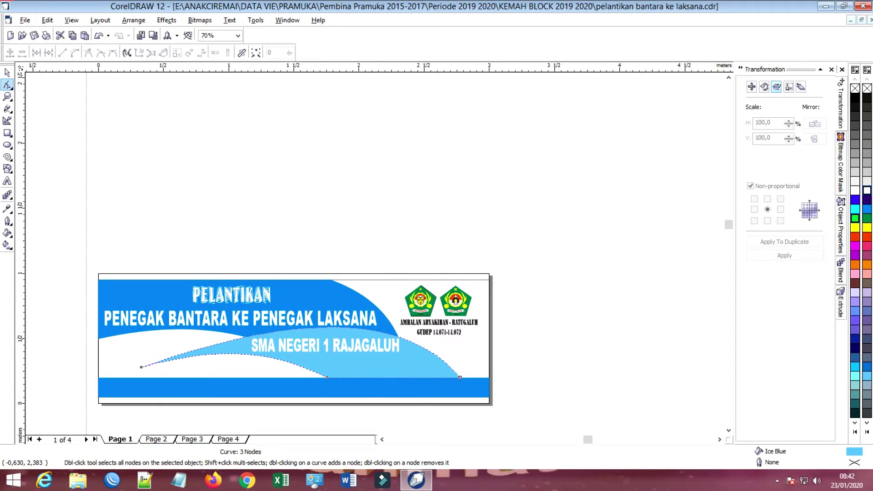
click(6, 72)
- Move the "PENEGAK BANTARA KE PENEGAK LAKSANA" title line slightly upward
click(239, 150)
click(256, 321)
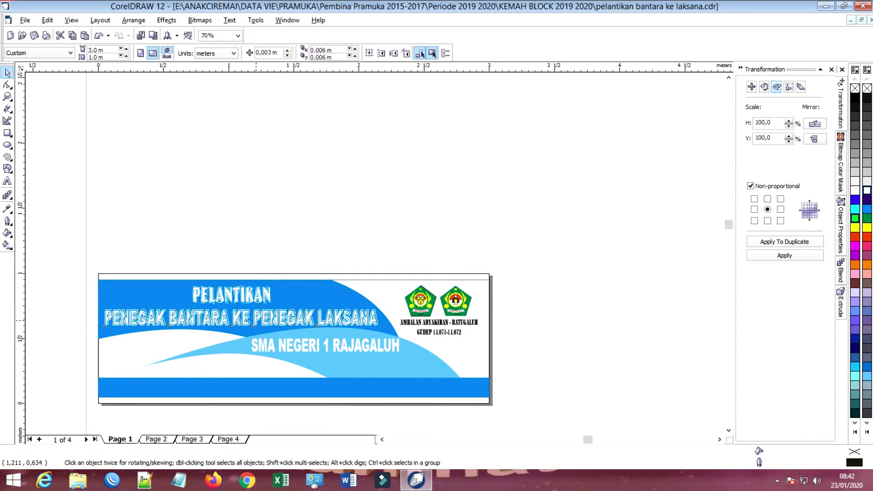
click(327, 223)
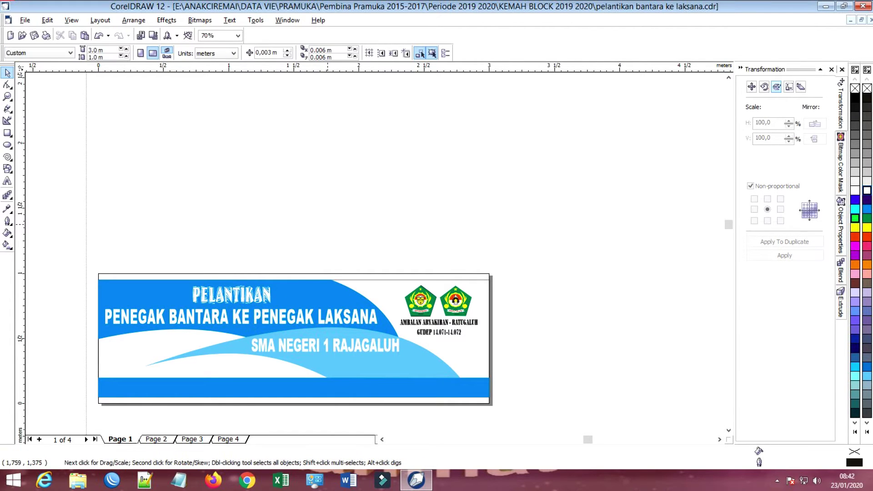
- Try a red fill on the "PENEGAK BANTARA KE PENEGAK LAKSANA" title line and undo it
click(322, 317)
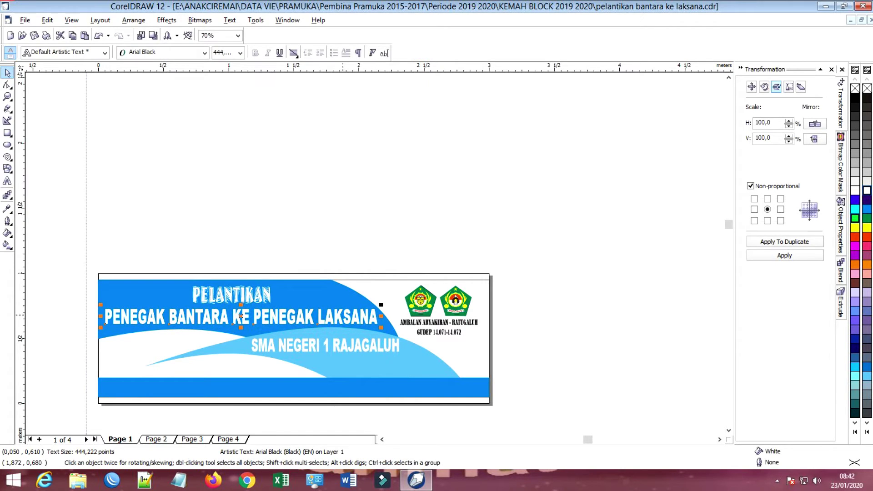
click(855, 237)
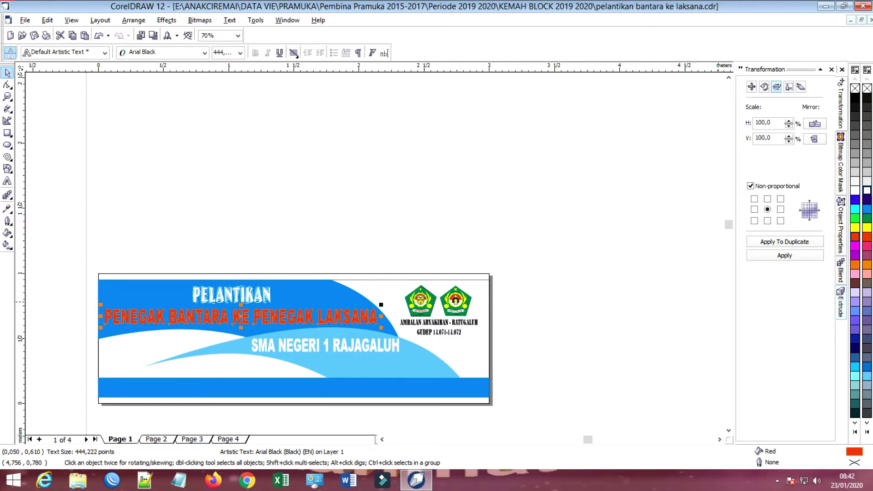
key(ctrl+z)
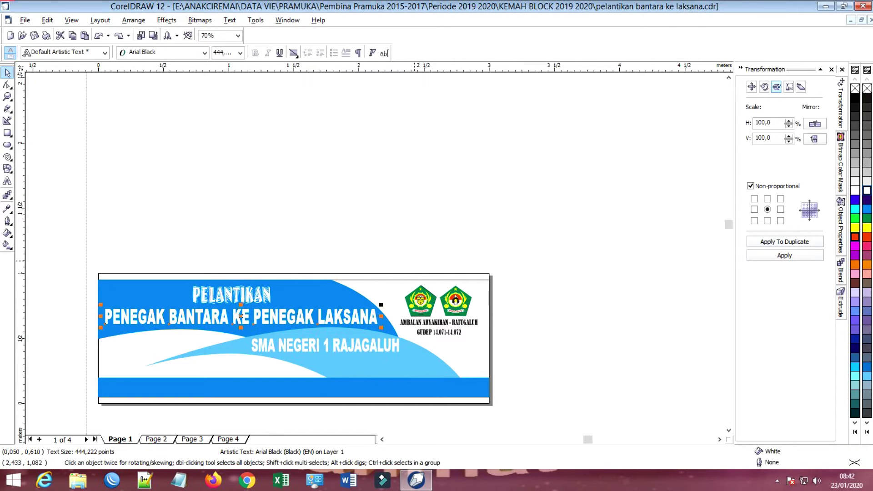
- Duplicate the "PENEGAK BANTARA KE PENEGAK LAKSANA" line in place and nudge the copy slightly left to form an offset shadow
key(Escape)
drag(348, 317, 345, 319)
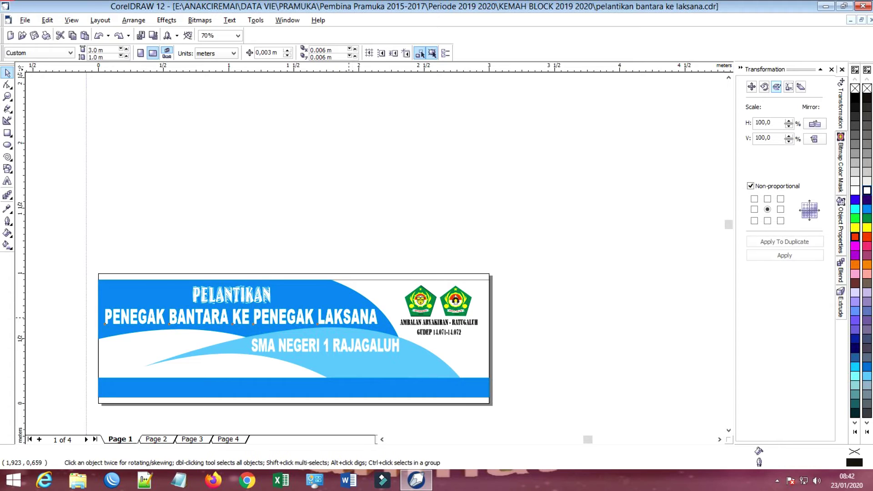
drag(236, 317, 240, 316)
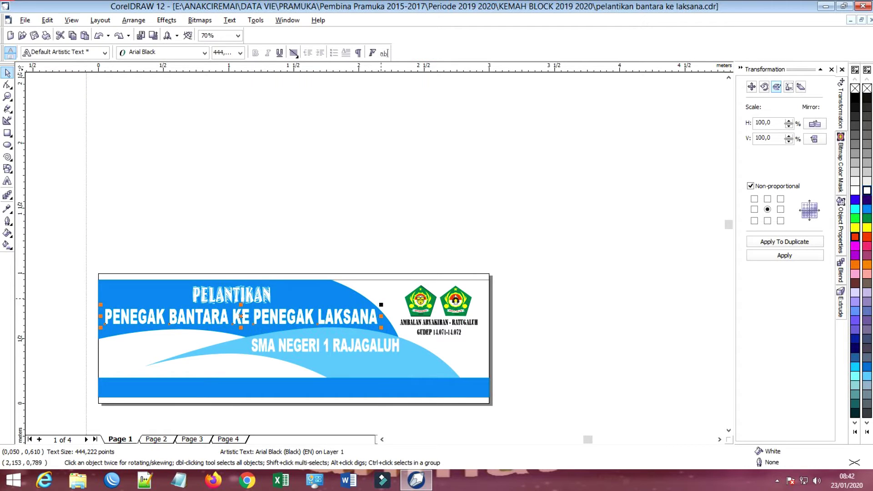
key(Left)
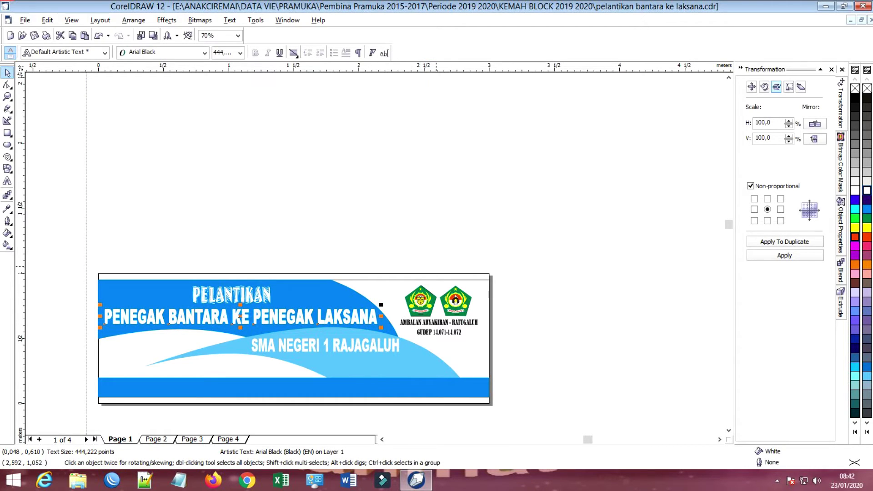
key(Left)
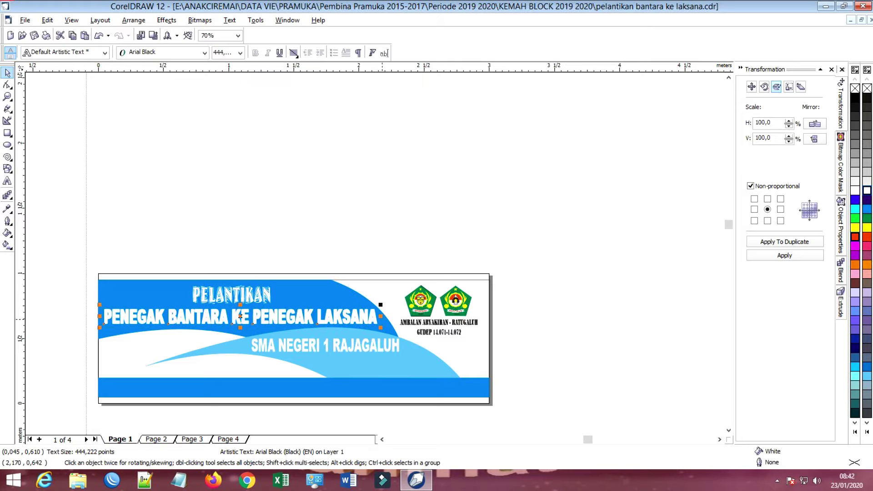
scroll(375, 312, up, 6)
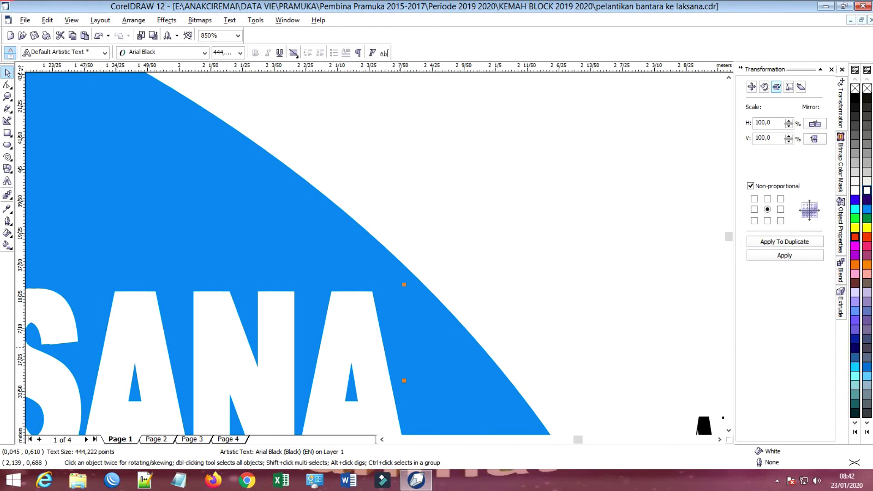
key(Left)
key(Left)
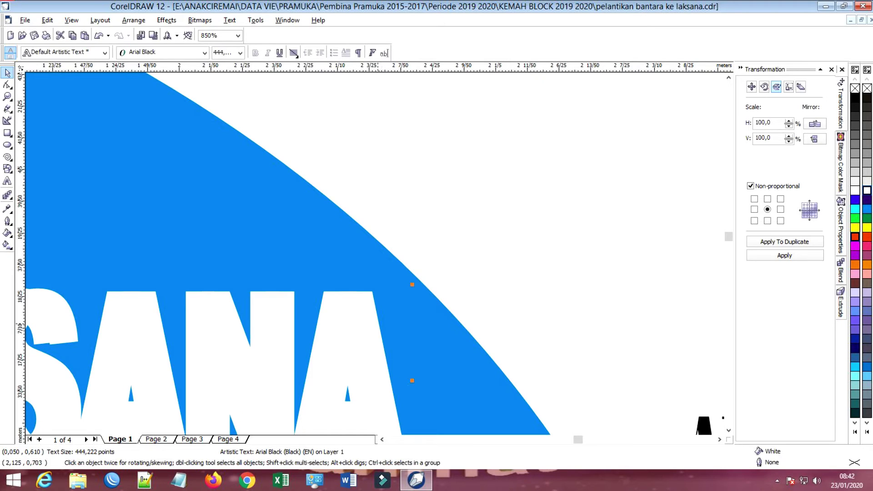
- Fill the rear copy of the title line, behind the white letters, with yellow
click(855, 236)
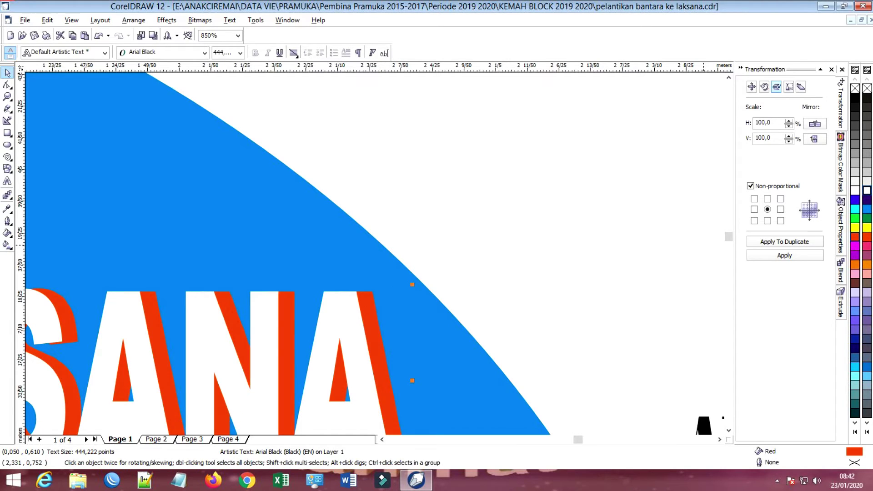
click(867, 228)
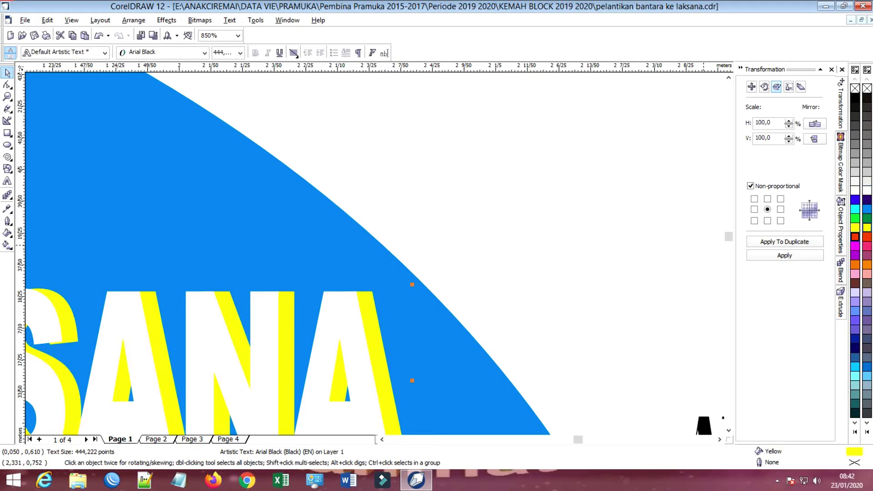
- Try red and green on the rear copy of the "PENEGAK BANTARA KE PENEGAK LAKSANA" line, settling on a black fill
click(866, 237)
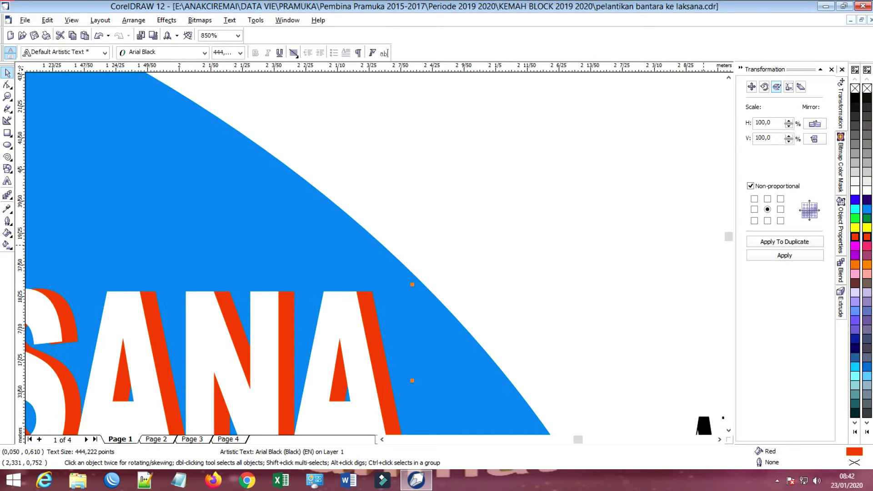
click(866, 208)
click(866, 219)
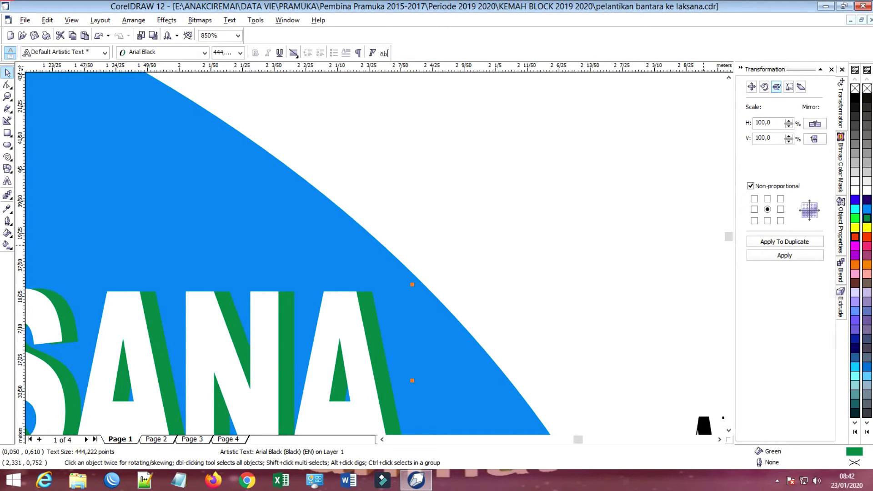
click(866, 199)
click(867, 97)
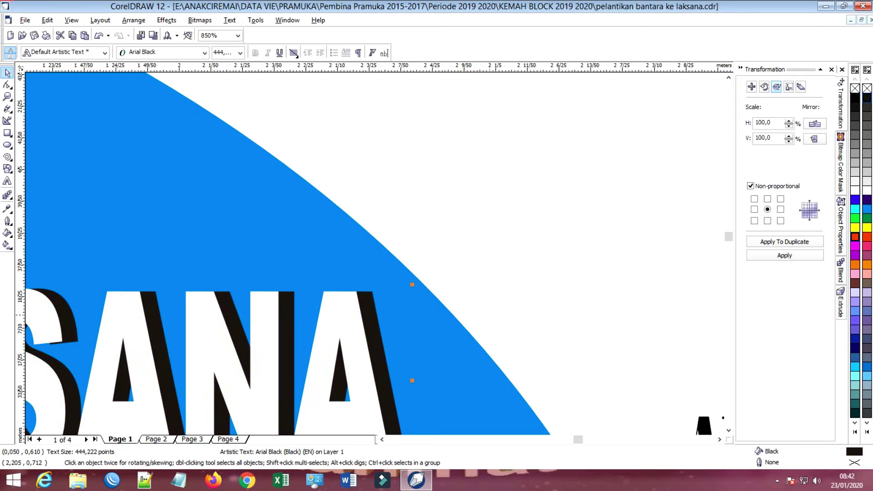
- Nudge the white front copy of the "PENEGAK BANTARA KE PENEGAK LAKSANA" line slightly right to narrow its black shadow
click(527, 216)
click(353, 315)
key(Right)
key(Right)
key(Right)
scroll(474, 292, down, 2)
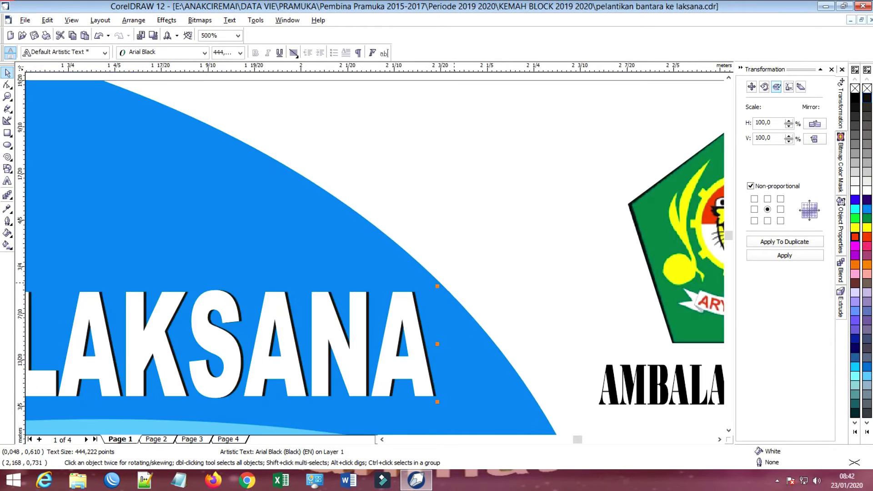
scroll(463, 288, down, 5)
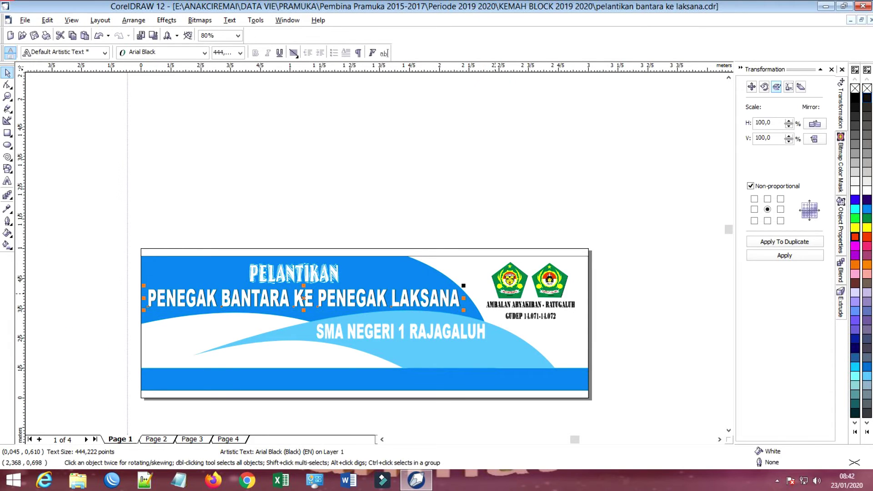
key(Escape)
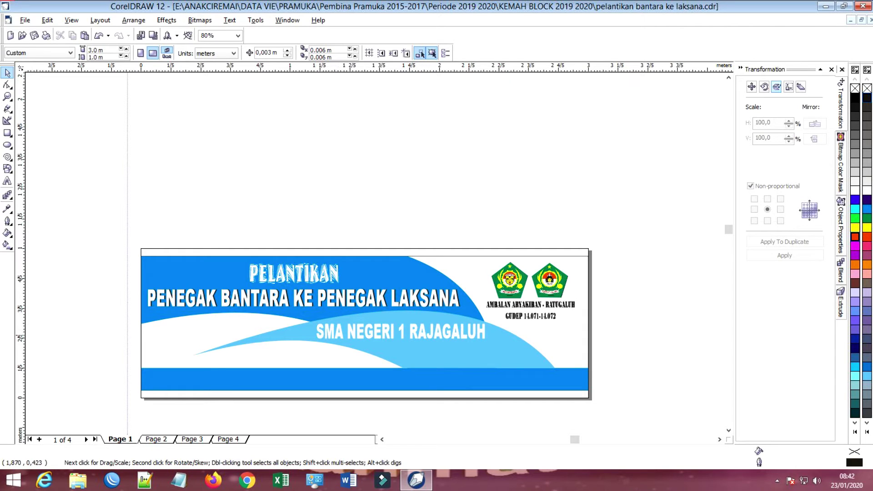
- Duplicate the "SMA NEGERI 1 RAJAGALUH" line in place and nudge the copy slightly left to form an offset shadow
click(419, 335)
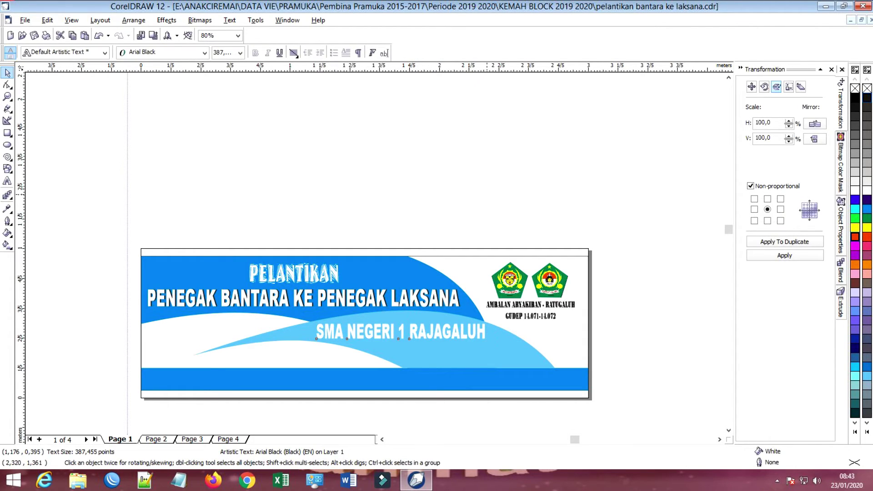
click(615, 147)
scroll(390, 296, up, 3)
scroll(401, 303, down, 1)
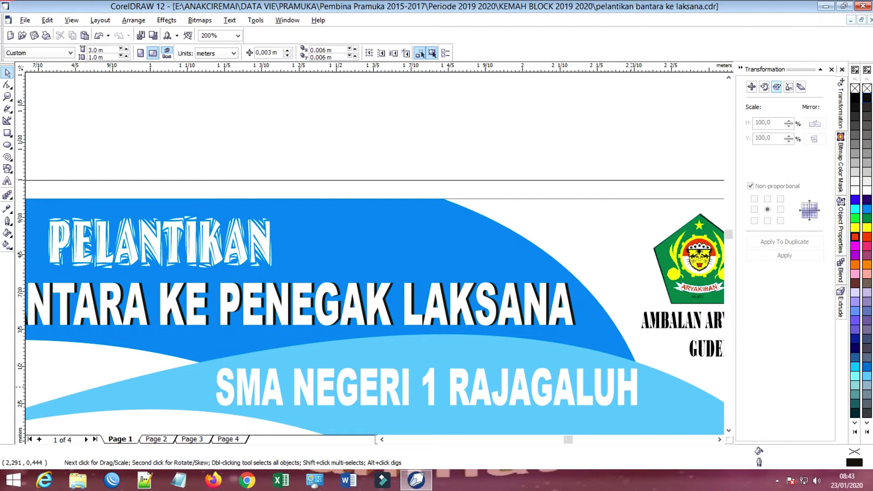
click(630, 387)
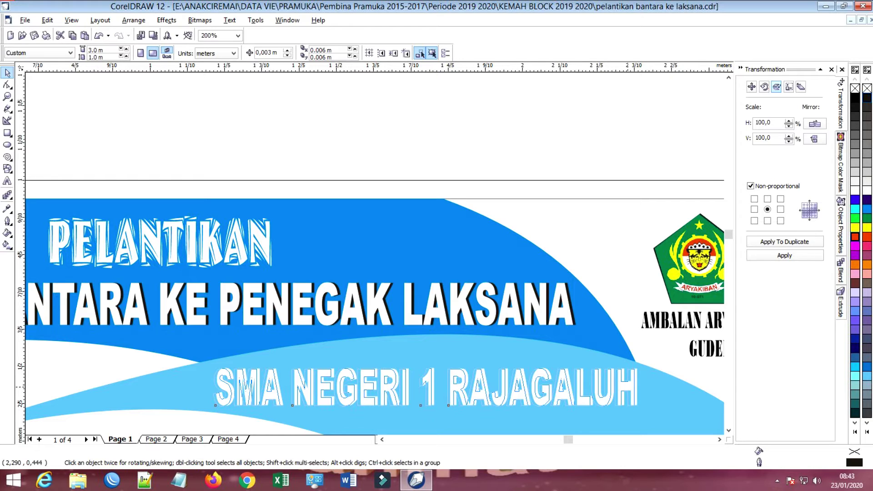
click(629, 387)
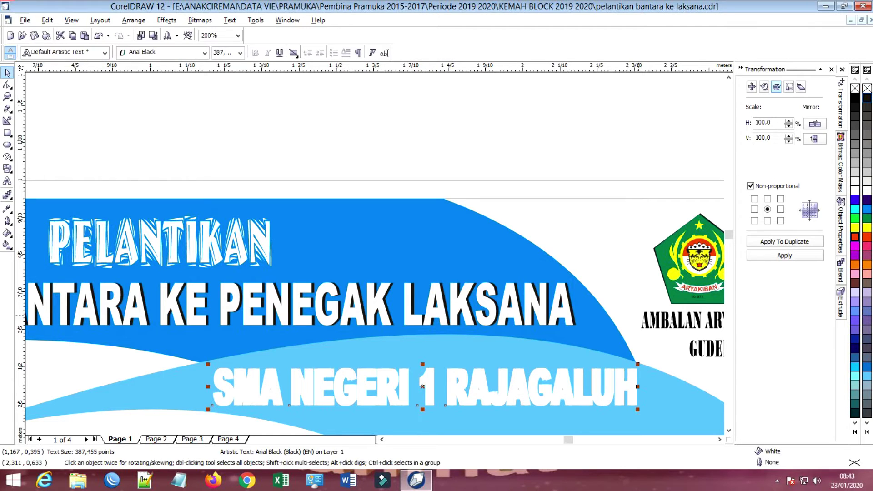
- Fill the rear copy of the "SMA NEGERI 1 RAJAGALUH" line with black
click(638, 358)
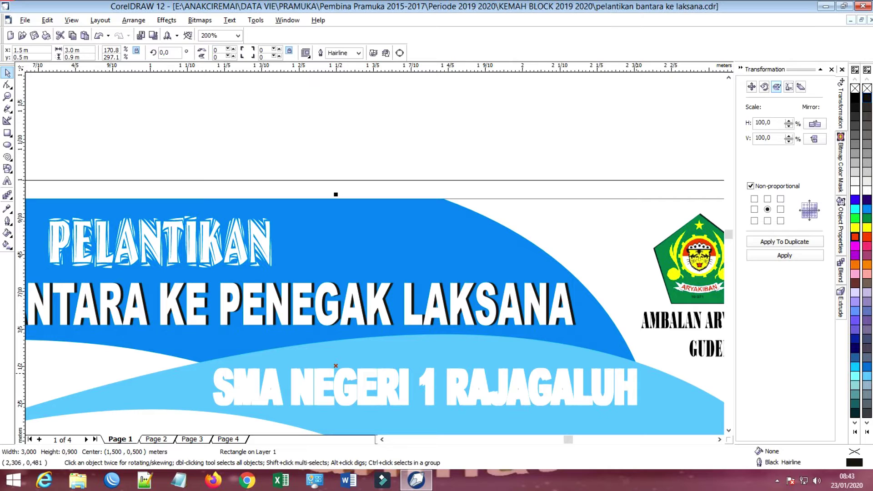
click(642, 371)
click(866, 97)
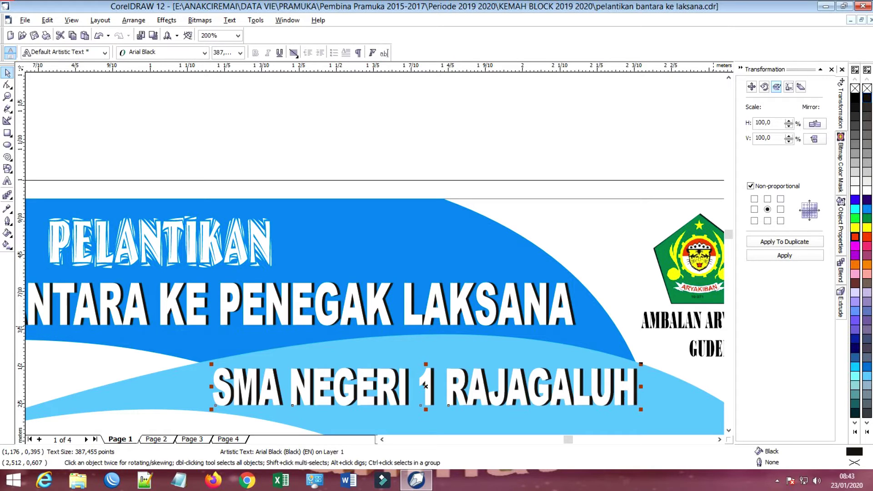
click(637, 192)
scroll(540, 278, down, 2)
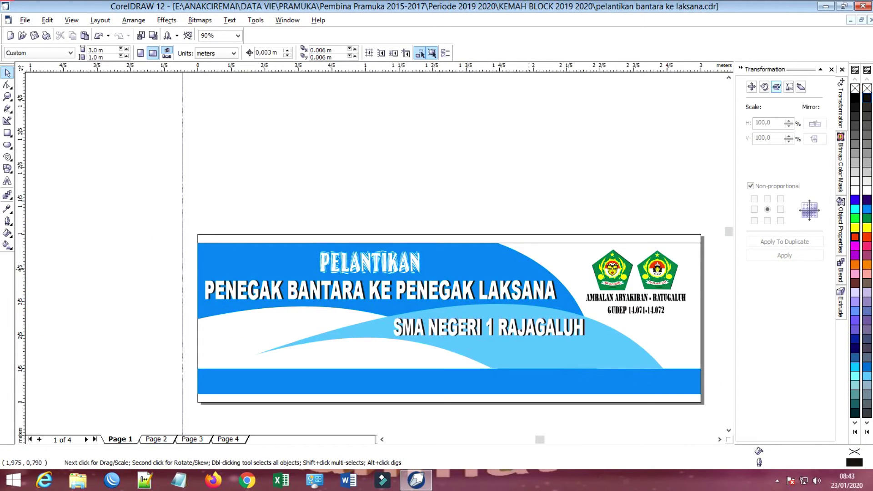
scroll(534, 149, down, 1)
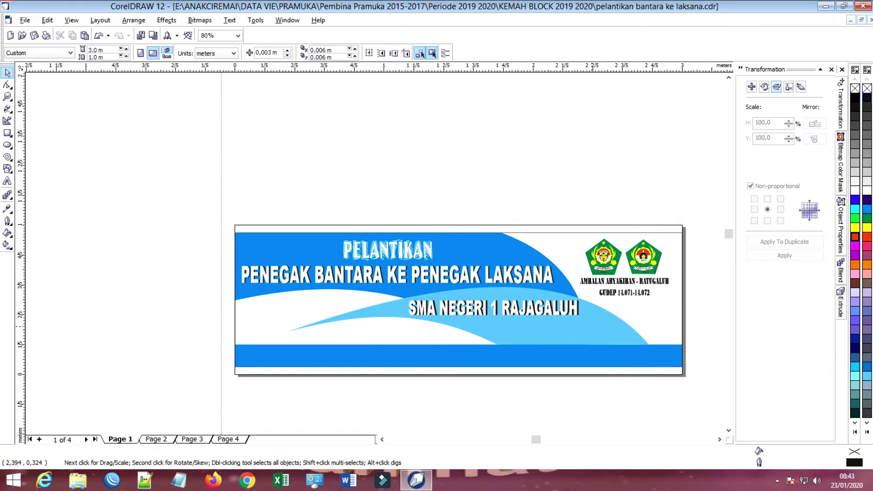
drag(639, 332, 386, 298)
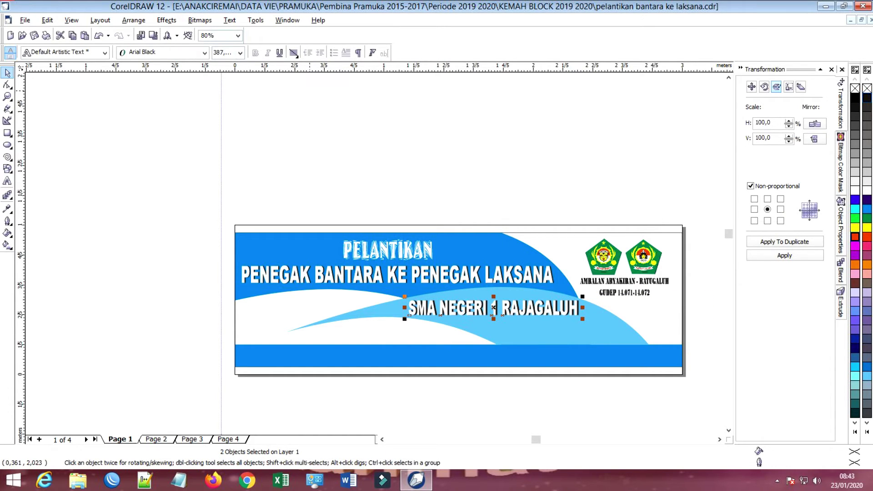
key(Escape)
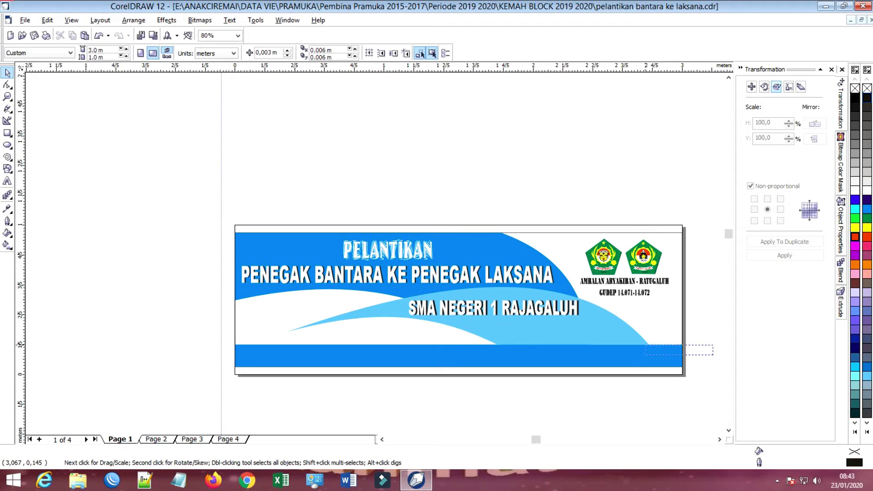
drag(645, 345, 396, 292)
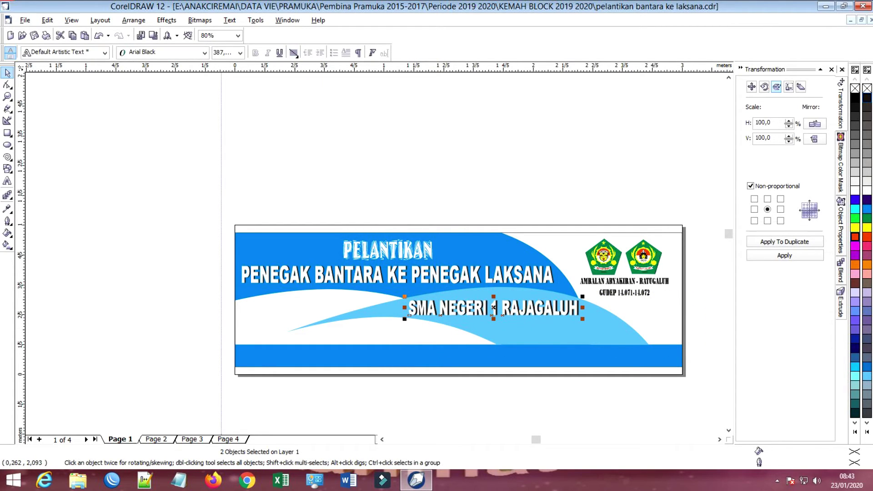
click(473, 165)
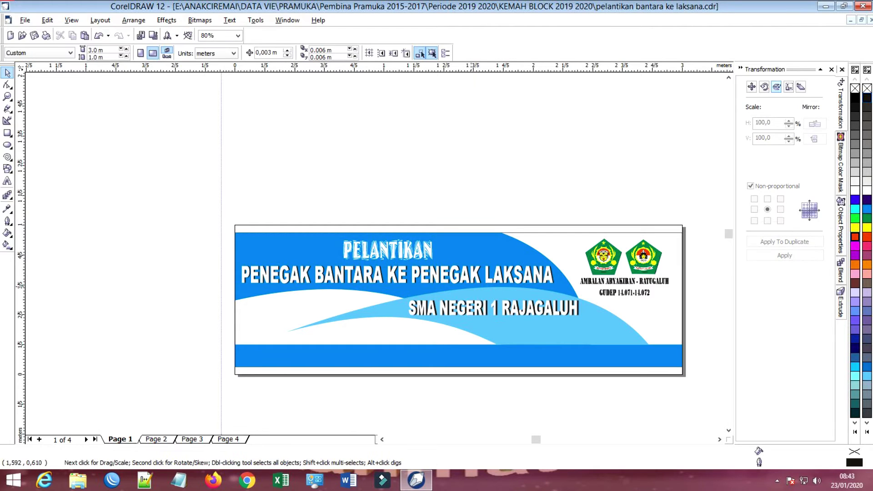
click(416, 307)
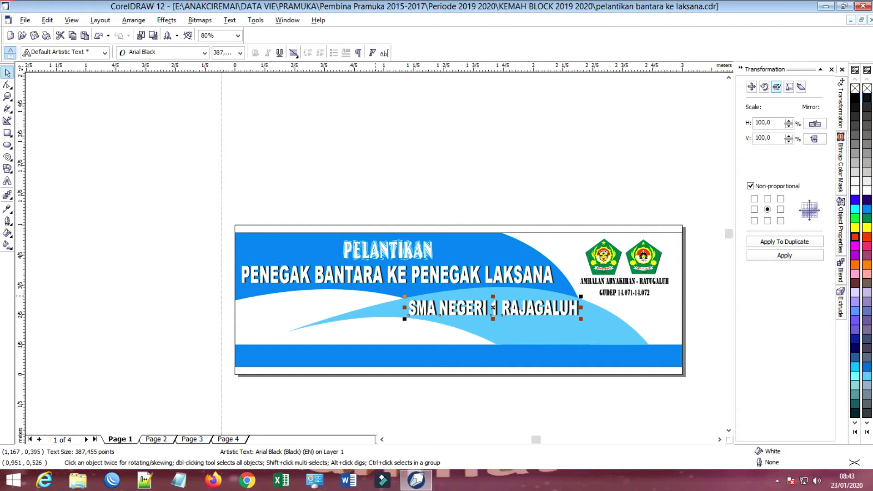
click(364, 297)
- Group the white "SMA NEGERI 1 RAJAGALUH" line with its black shadow copy
click(218, 297)
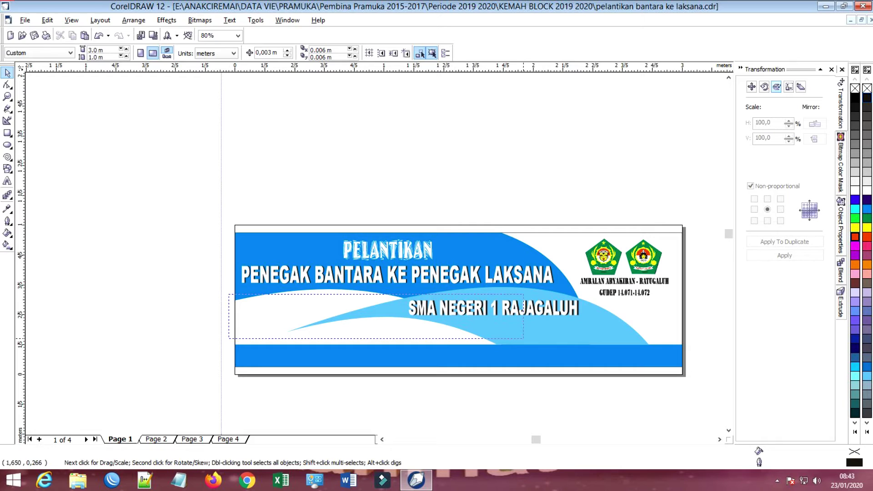
drag(524, 339, 591, 319)
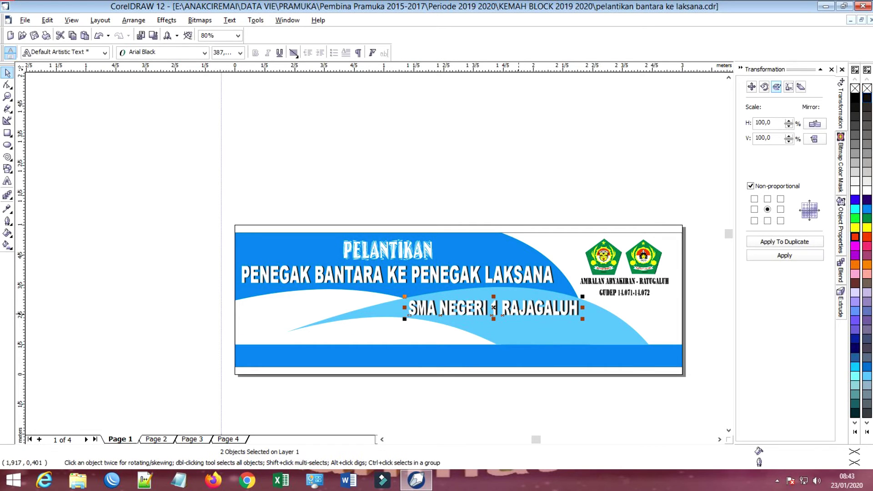
right_click(493, 308)
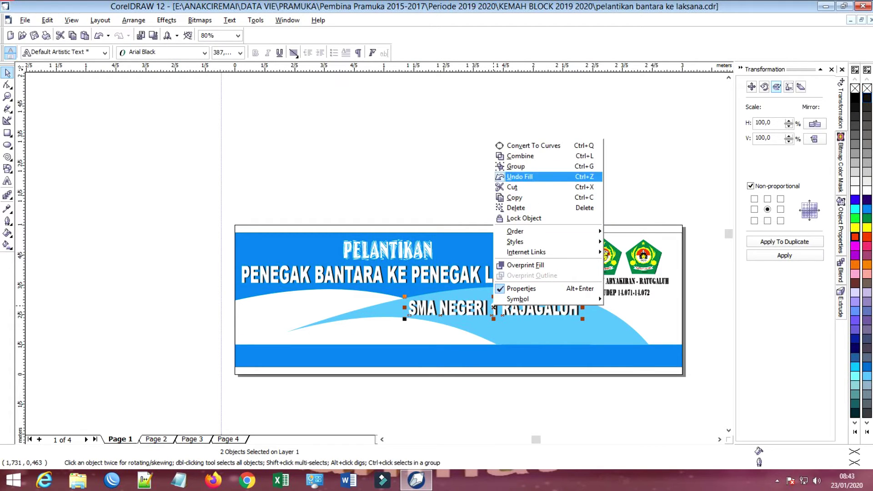
click(509, 176)
- Move the "SMA NEGERI 1 RAJAGALUH" group onto the right end of the blue bar along the banner's lower edge
drag(494, 308, 594, 356)
key(Escape)
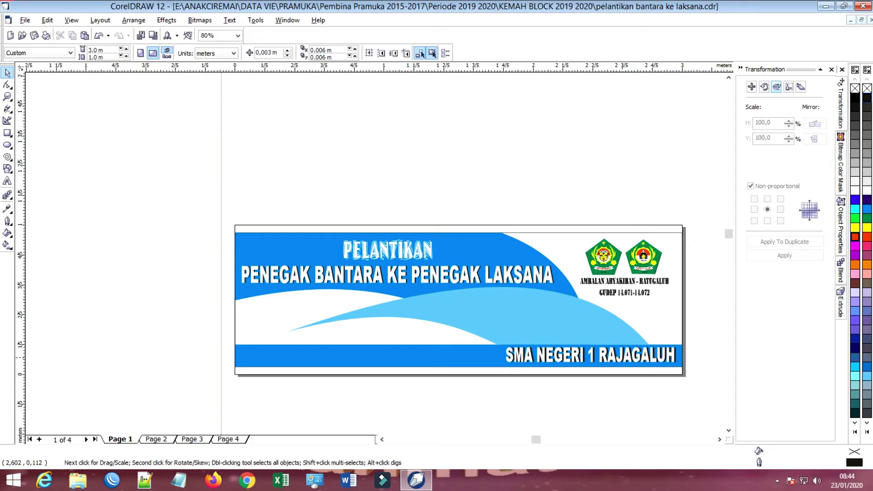
click(622, 357)
drag(622, 358, 622, 358)
key(Escape)
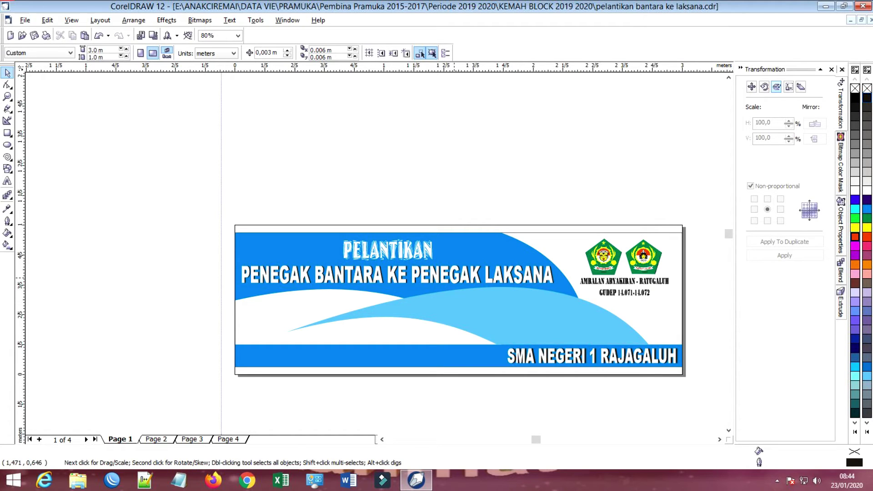
- Duplicate the white "PENEGAK BANTARA KE PENEGAK LAKSANA" line onto the light blue wave and replace the copy's text with "24-26 Januari 2020"
drag(452, 274, 508, 321)
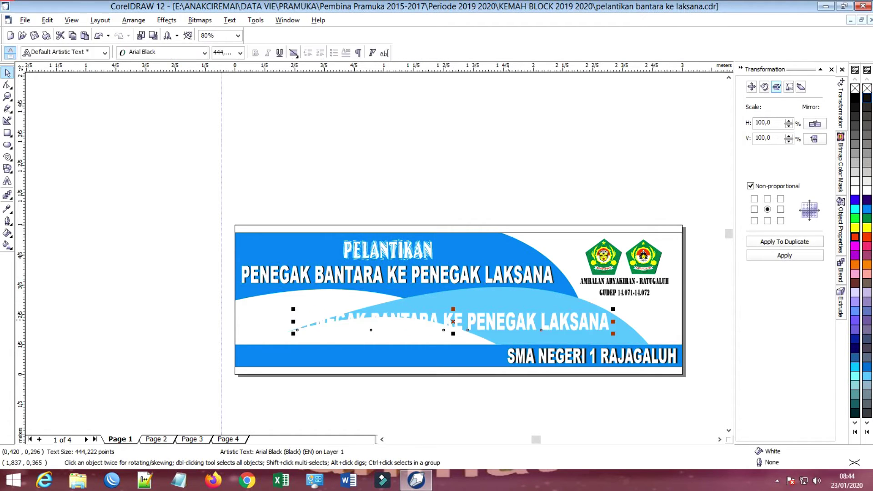
click(508, 321)
double_click(456, 322)
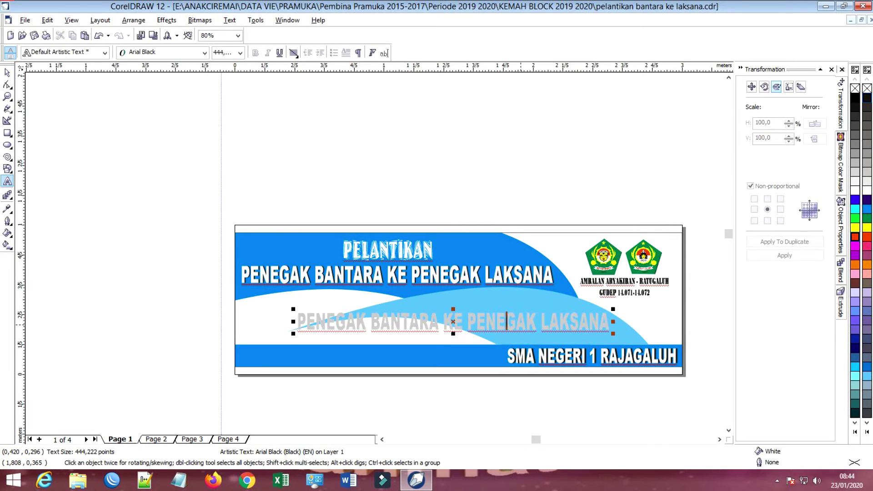
key(ctrl+a)
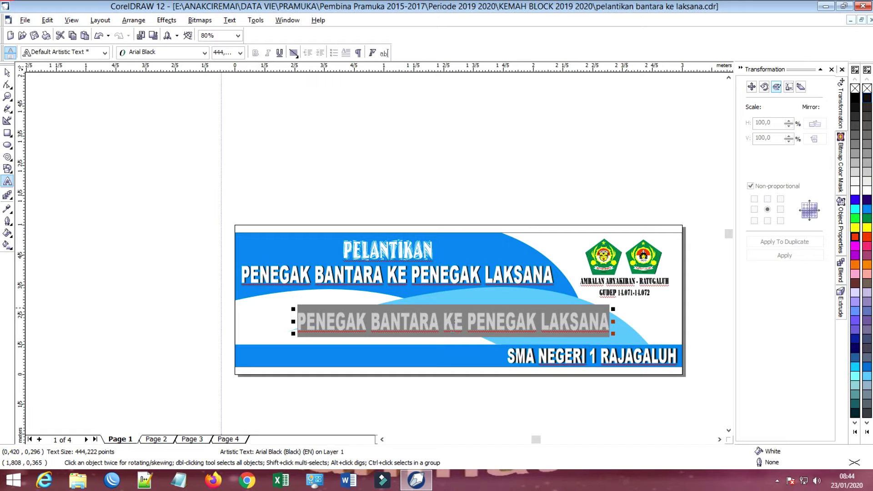
text(24)
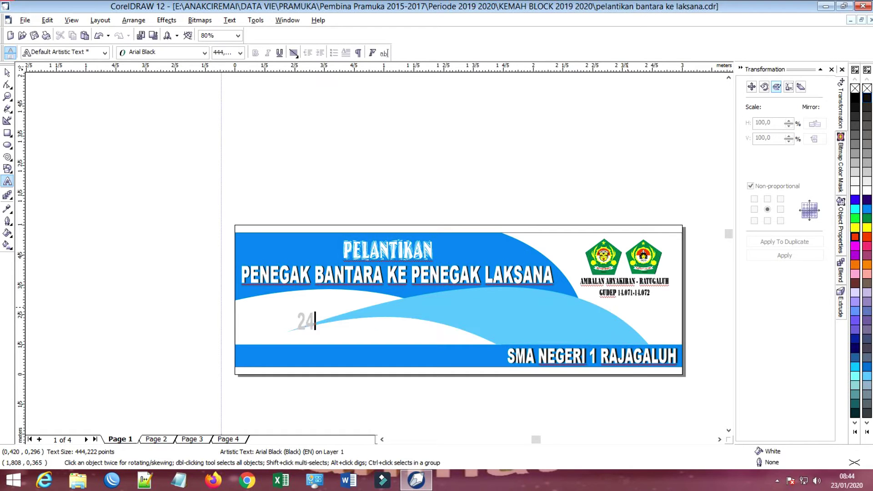
text(-26)
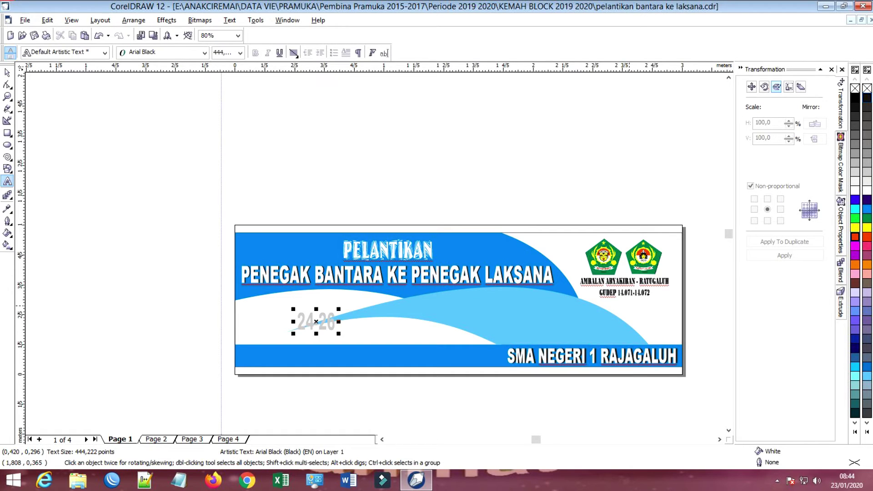
text( JAN)
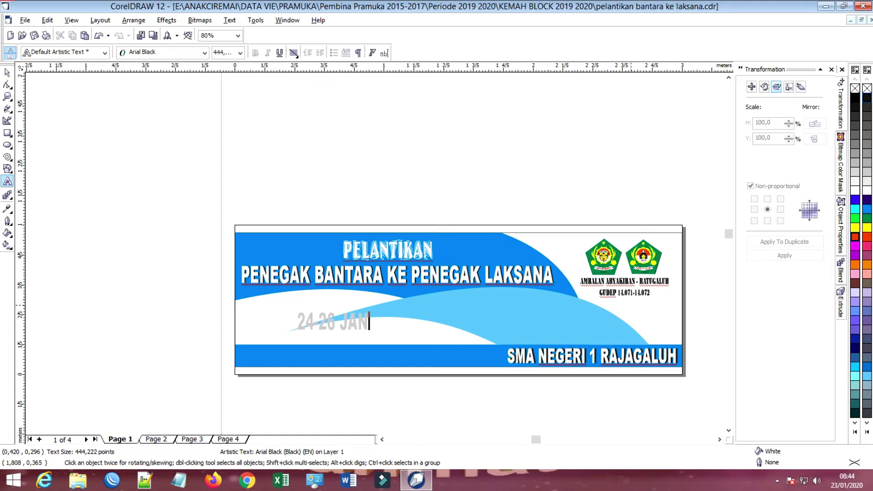
key(BackSpace)
key(BackSpace)
text(anuari)
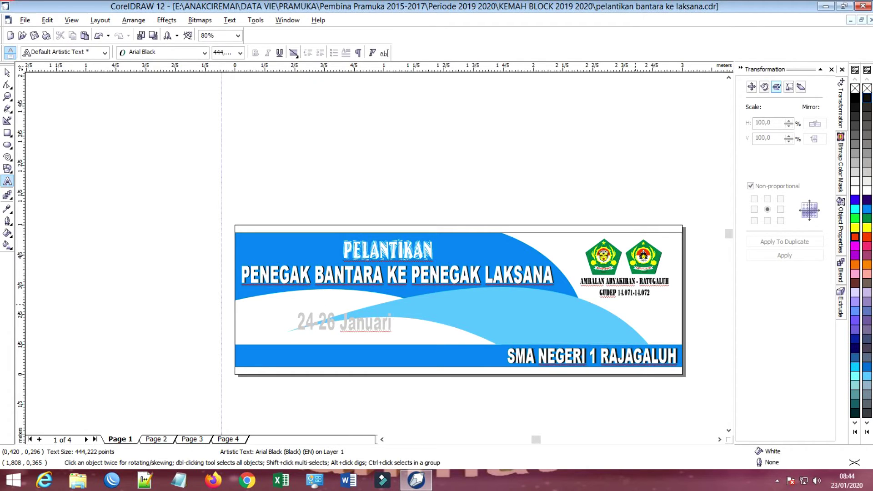
text( 2020)
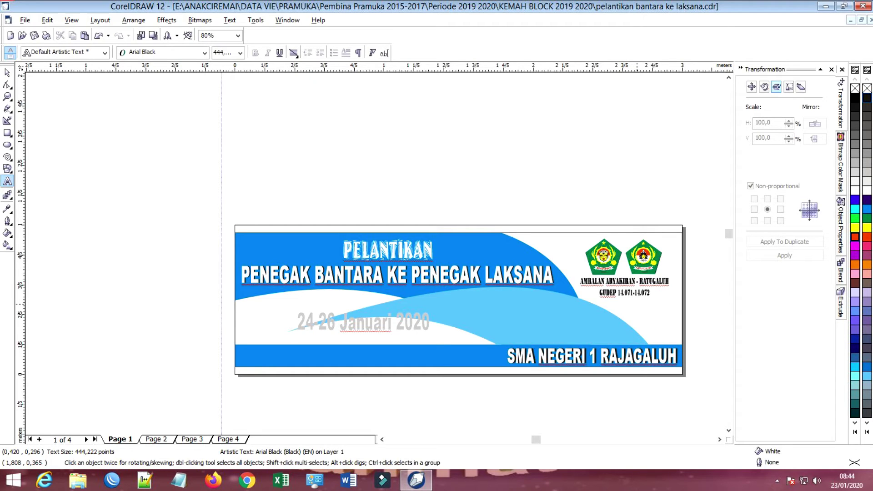
- Change the month in the date line to uppercase "JANUARI" and finish editing the text
key(ctrl+Left)
key(ctrl+shift+Left)
key(BackSpace)
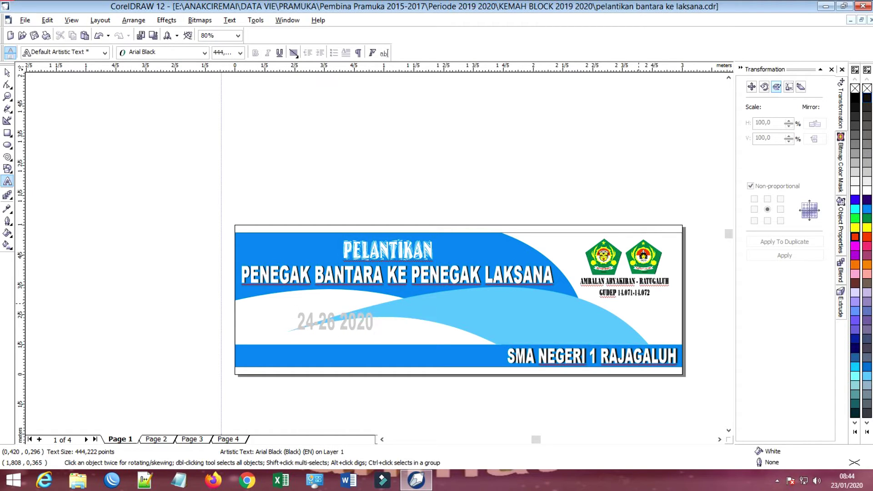
text(JANUARI)
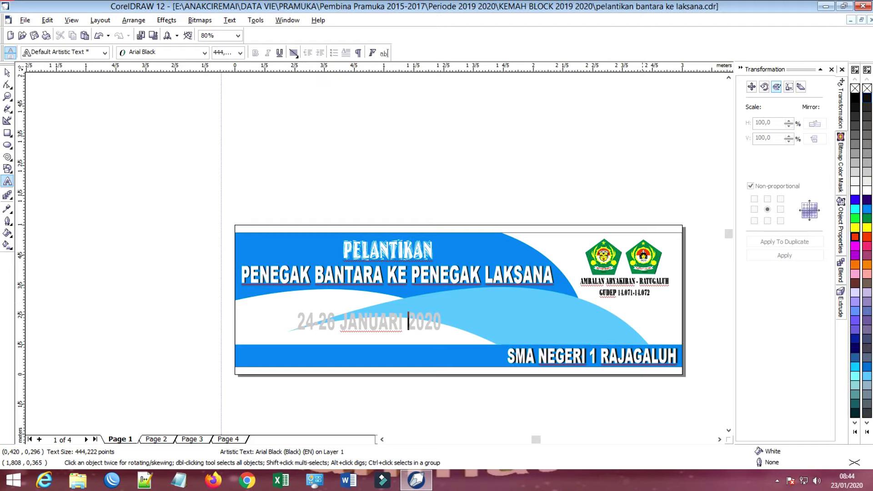
key(ctrl+space)
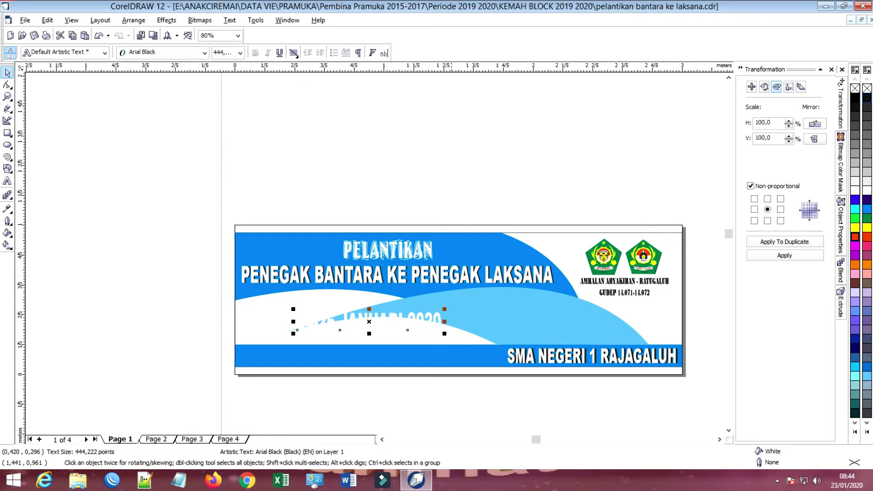
- Shrink the "24-26 JANUARI 2020" line and place it on the light blue wave below the main title
drag(368, 322, 394, 356)
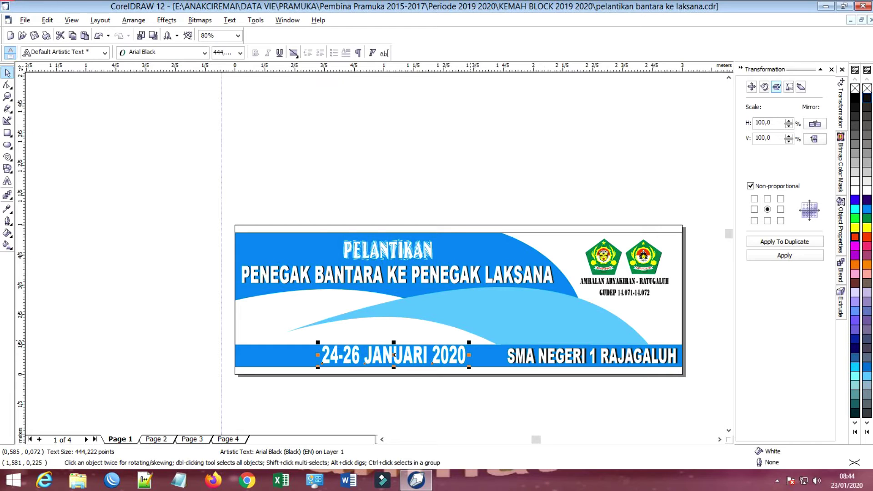
drag(470, 342, 578, 319)
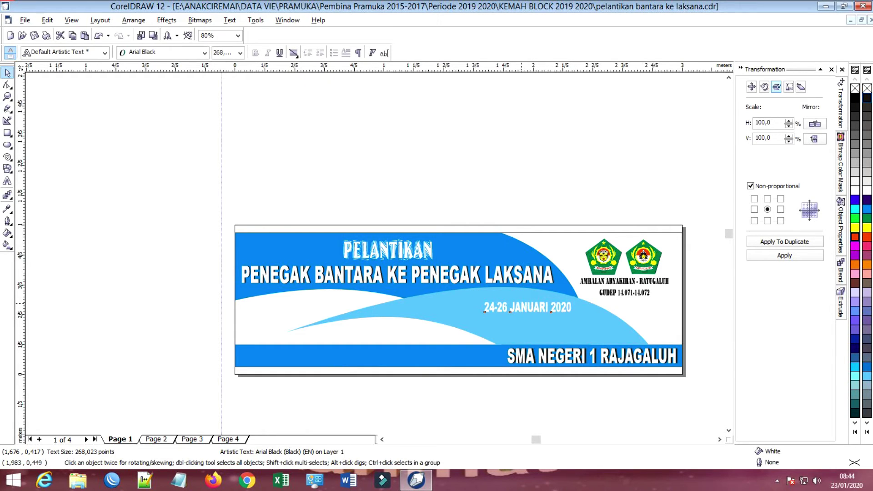
drag(484, 312, 447, 311)
drag(500, 303, 506, 304)
key(Escape)
- Try filling the upper blue shape with Green and the light blue wave with Chartreuse, and undo both fills
click(495, 251)
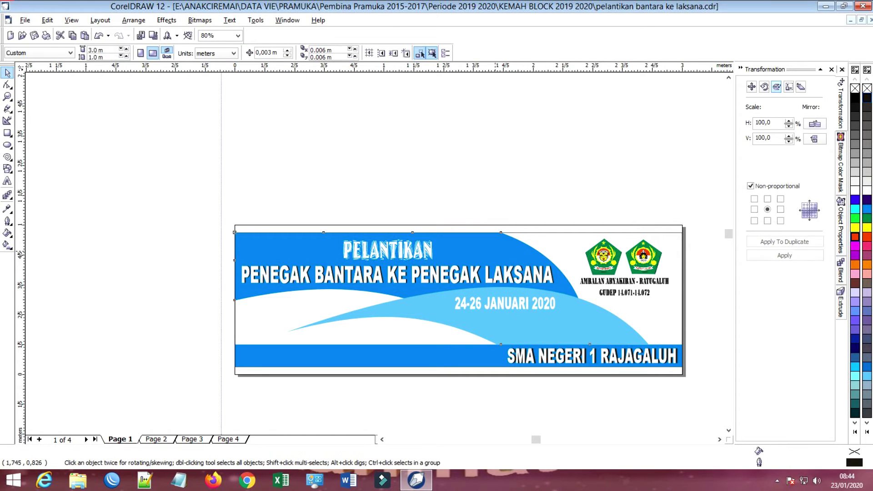
click(523, 248)
click(866, 218)
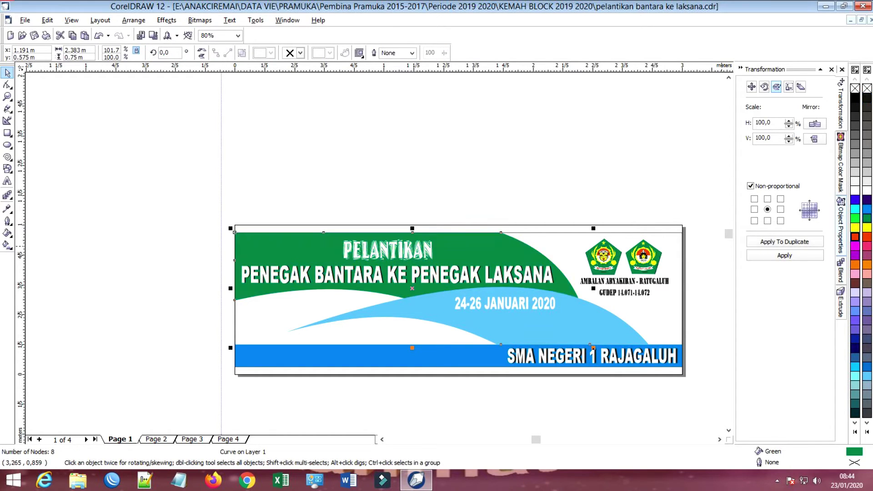
click(574, 318)
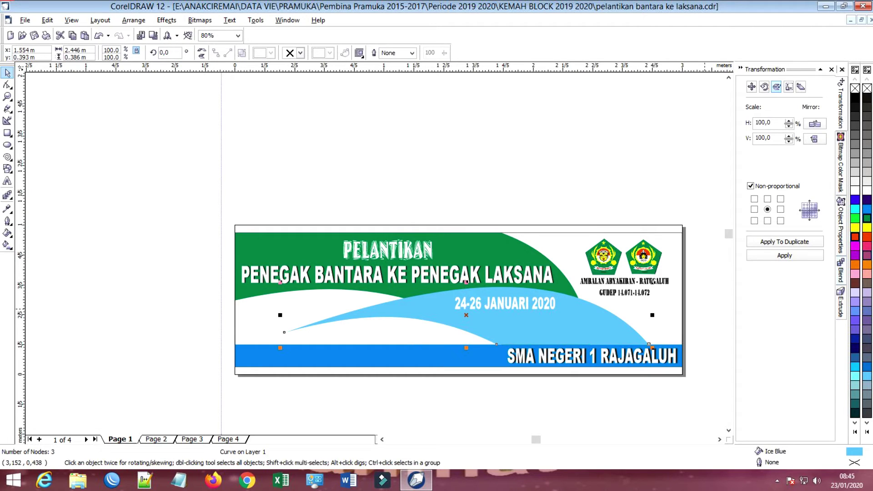
click(866, 431)
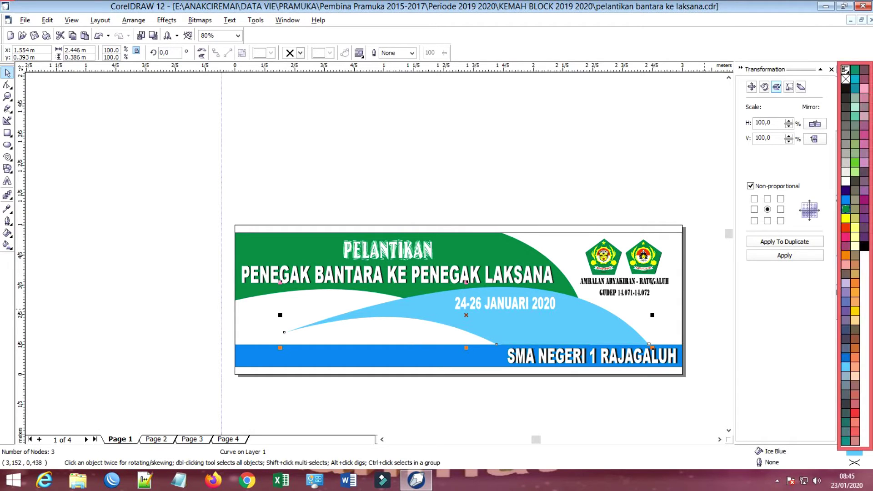
click(855, 162)
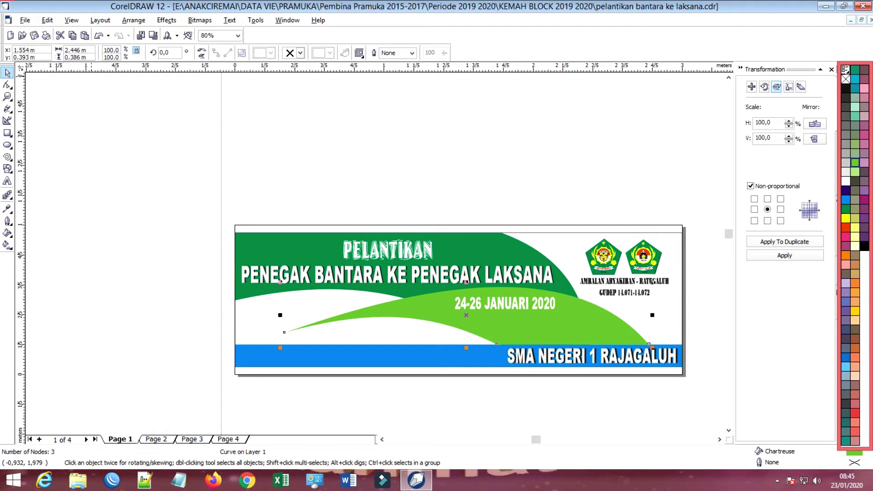
click(99, 35)
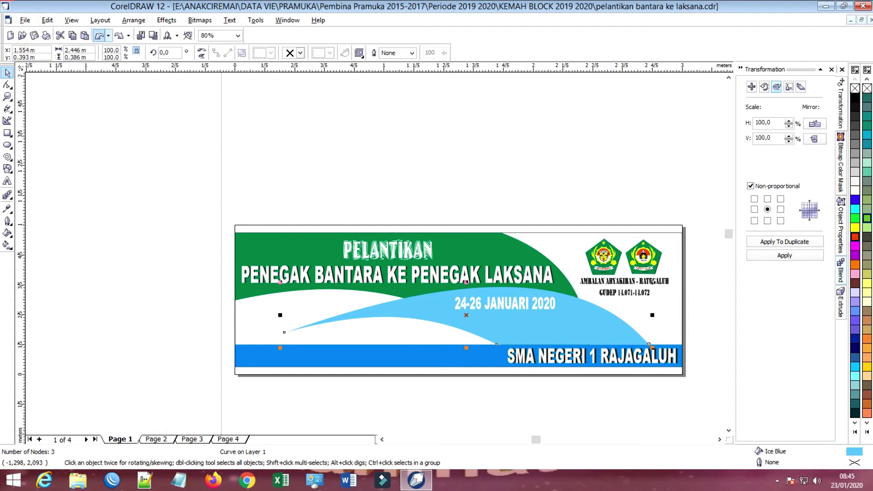
click(98, 36)
key(Escape)
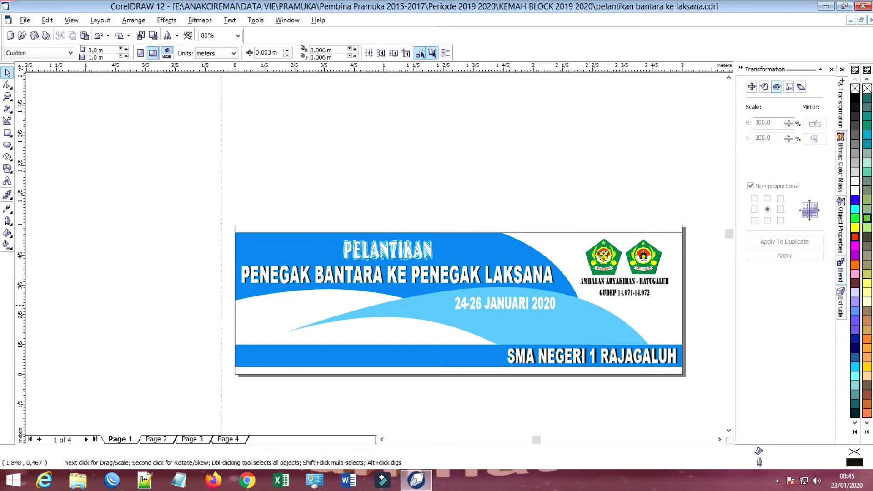
- Move the date line down onto the blue bar and the "SMA NEGERI 1 RAJAGALUH" group up onto the light blue wave
drag(511, 303, 462, 354)
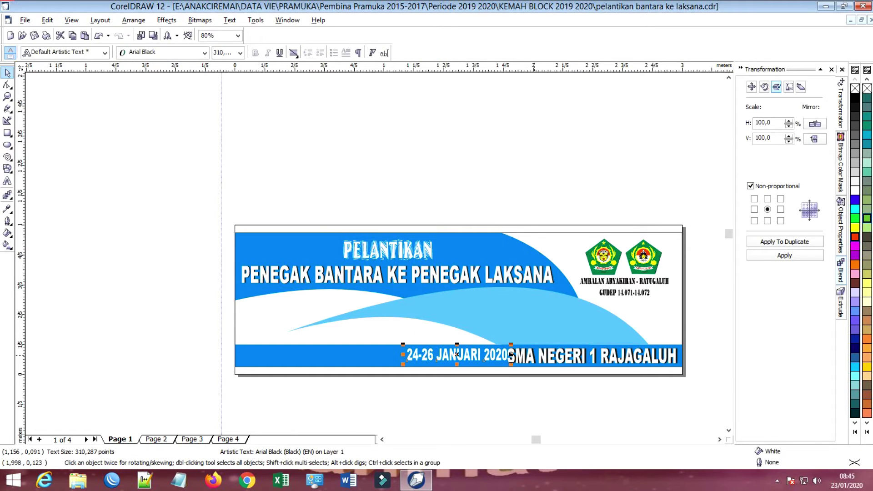
drag(550, 358, 519, 319)
drag(594, 326, 490, 312)
click(487, 371)
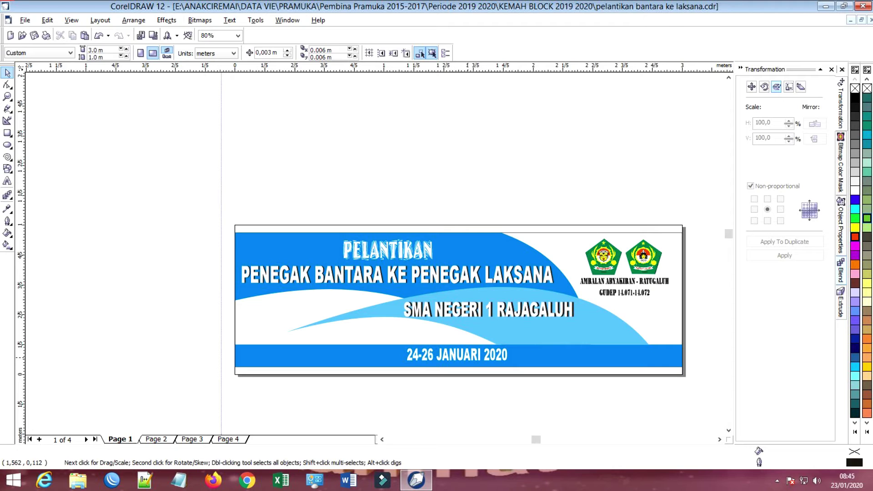
- Shrink the date line and place it on the light blue wave below the school name, nudging the school name slightly
drag(468, 358, 628, 356)
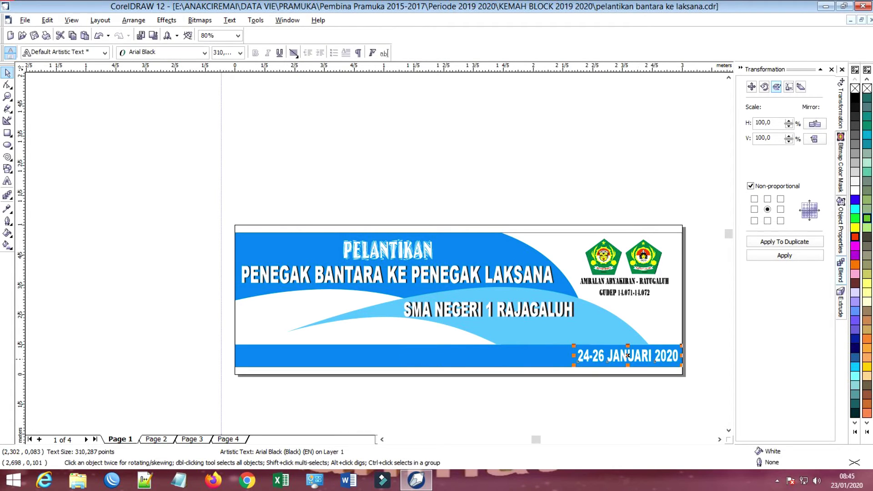
mouse_move(681, 346)
mouse_down()
mouse_move(587, 345)
mouse_move(553, 333)
mouse_move(567, 336)
mouse_move(574, 357)
mouse_move(599, 359)
mouse_move(628, 357)
mouse_move(568, 334)
mouse_up()
drag(521, 312, 526, 310)
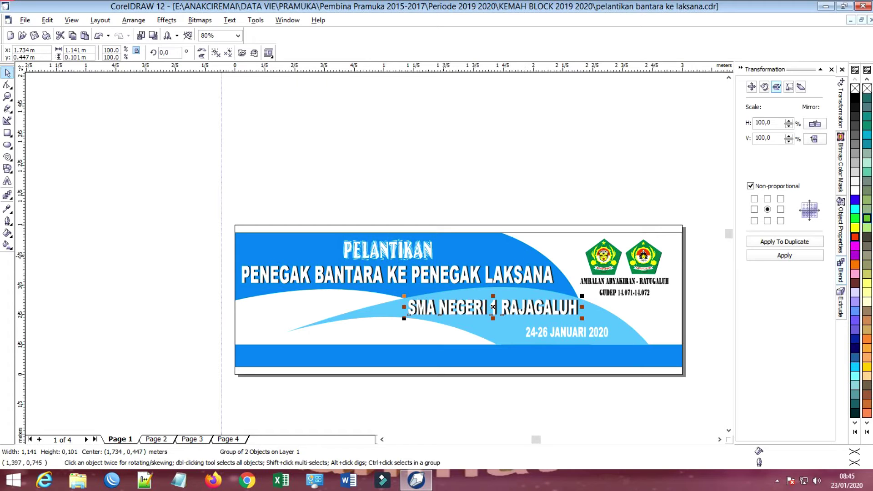
key(Escape)
- Ungroup the logo block, copy its two-line "AMBALAN ARYAKIBAN" caption into the empty area above the banner, and regroup the block
click(625, 285)
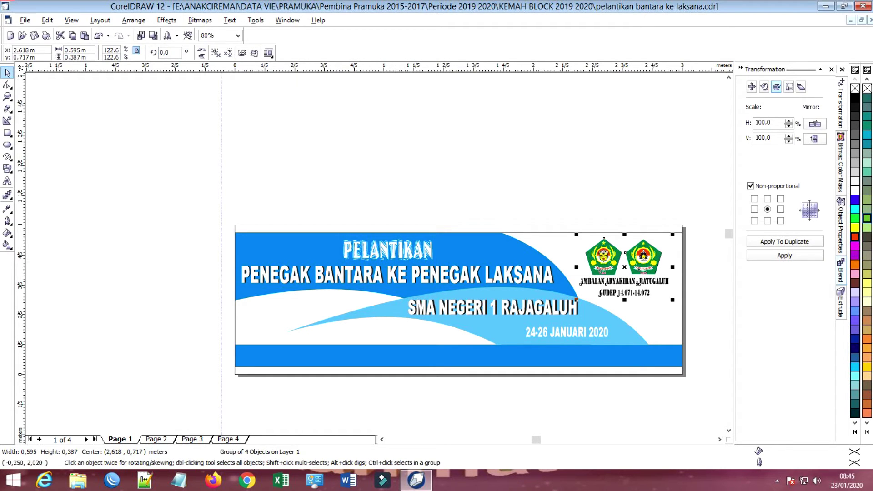
click(216, 53)
key(Escape)
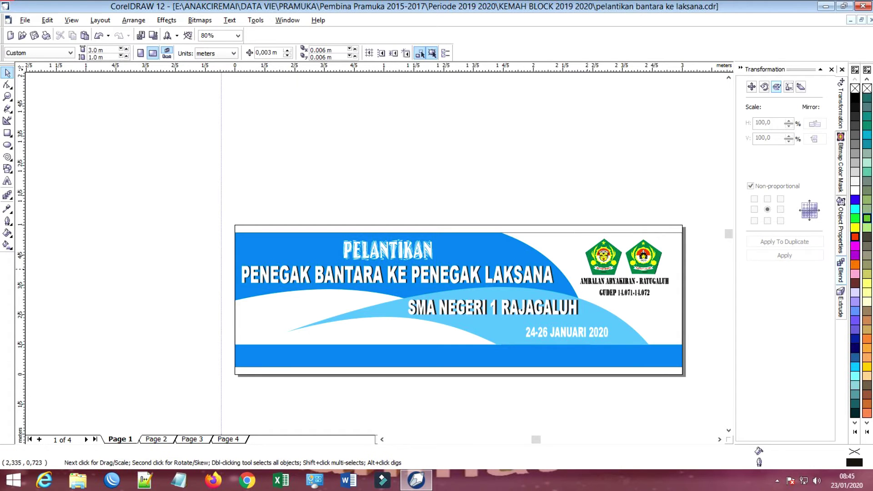
click(626, 283)
drag(626, 283, 349, 178)
key(Escape)
drag(557, 187, 682, 315)
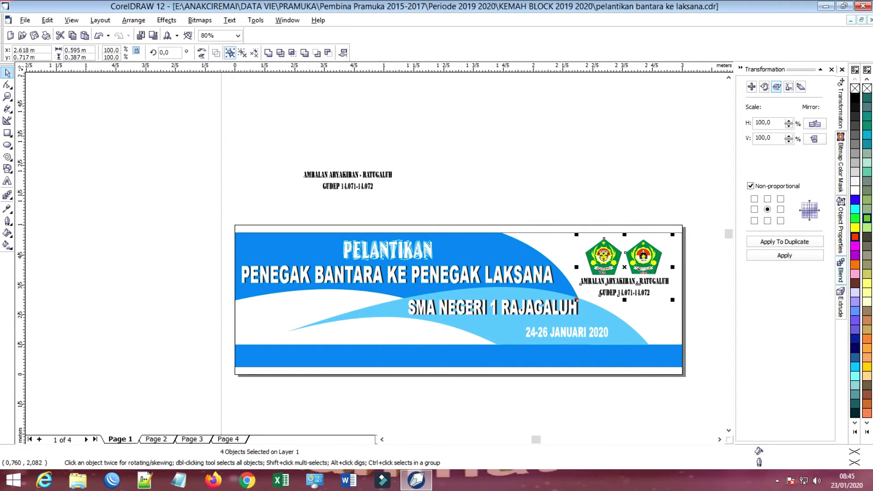
click(230, 53)
- Join the copied caption's two lines into the single line "AMBALAN ARYAKIBAN - RATUGALUH GUDEP 14.071-14.072"
click(364, 174)
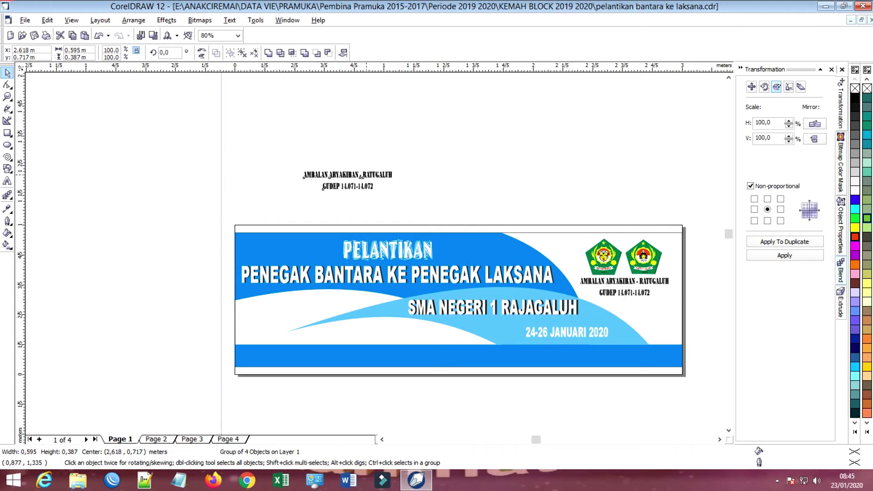
double_click(364, 174)
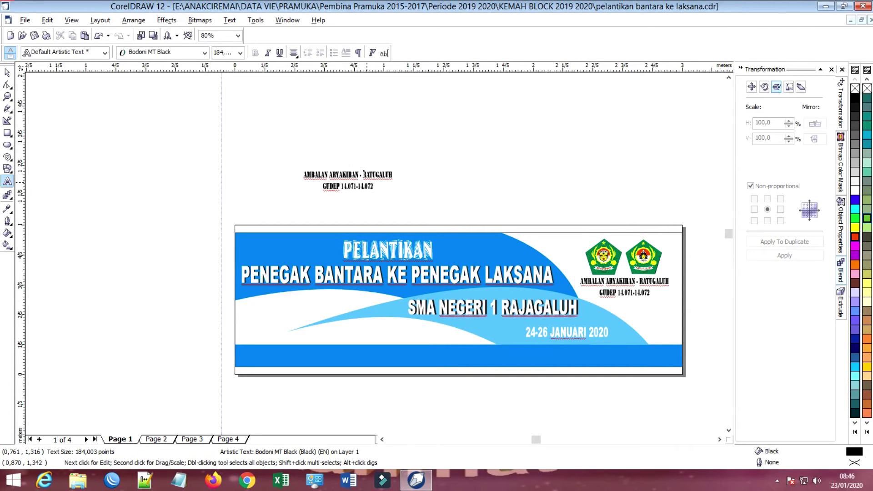
click(393, 175)
click(430, 173)
key(Delete)
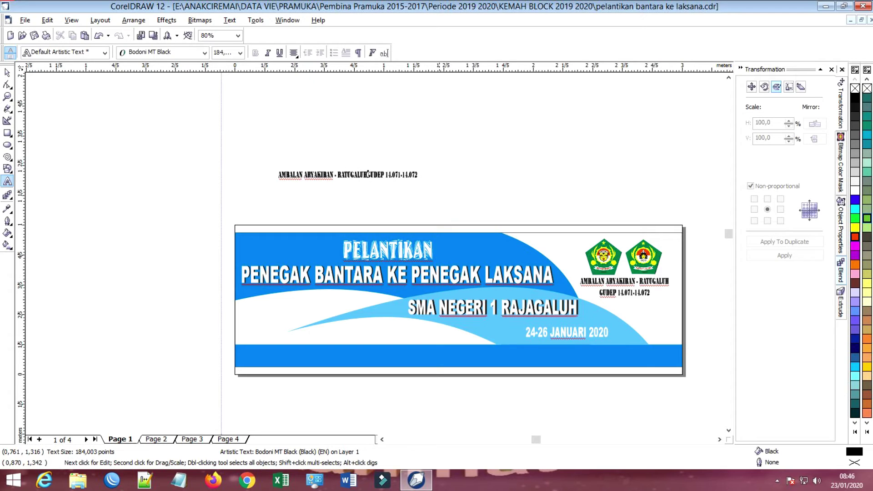
key(ctrl+space)
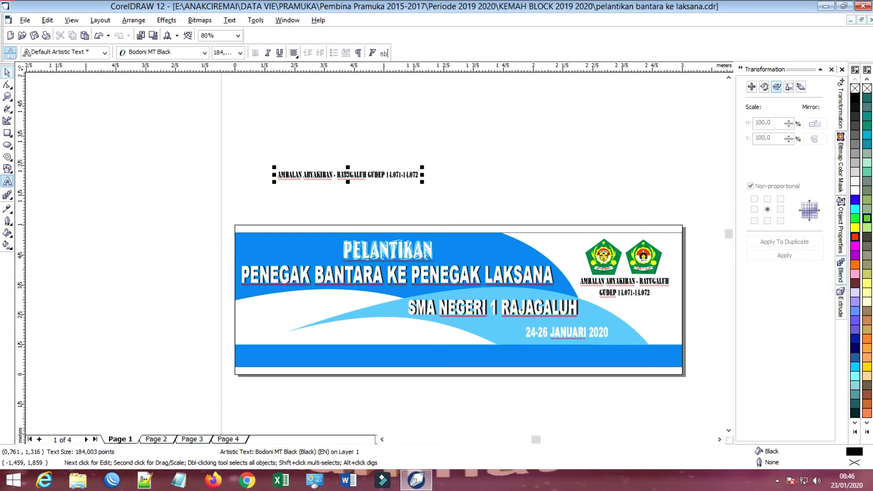
- Move the single-line caption onto the blue bar and stretch it to nearly the bar's full width and height
drag(390, 175, 659, 356)
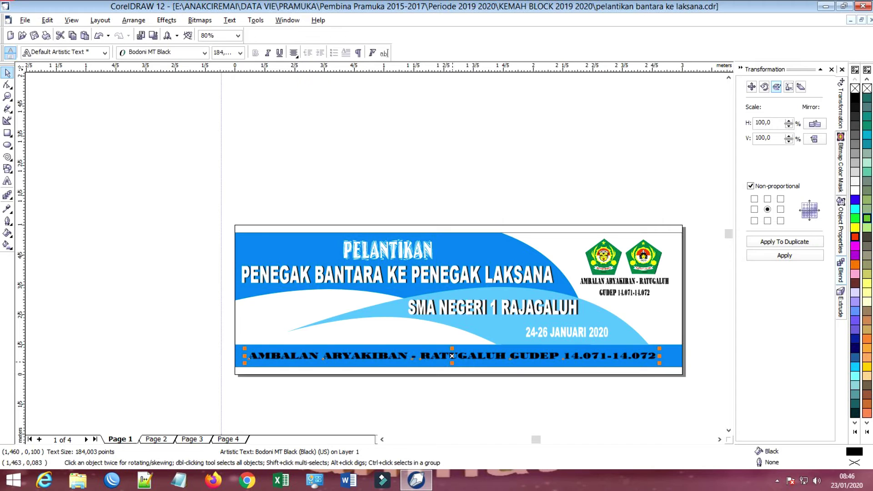
drag(452, 362, 456, 368)
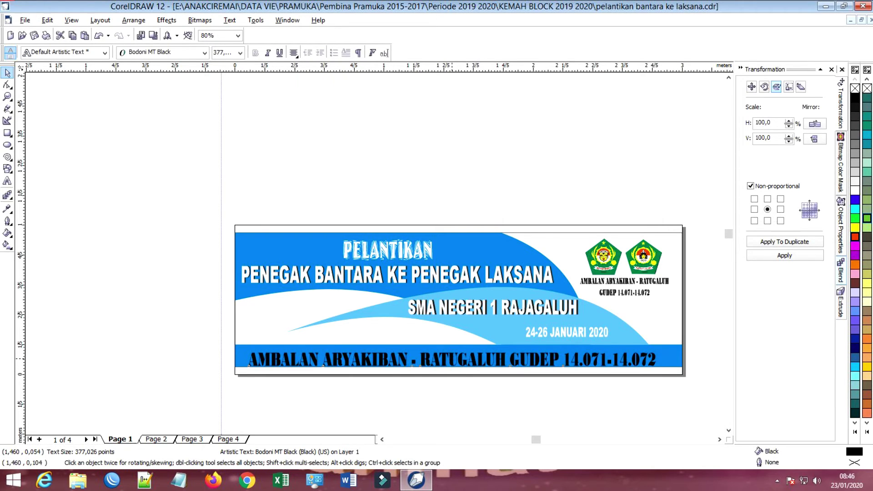
drag(455, 363, 450, 349)
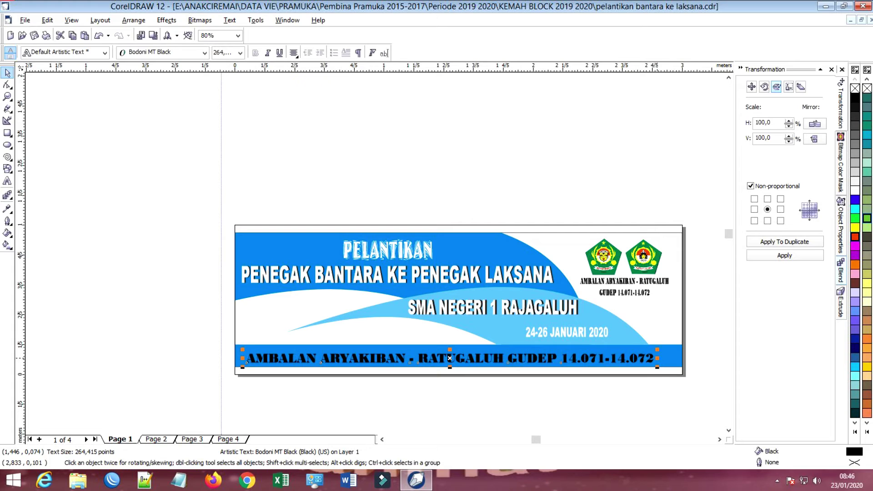
click(627, 360)
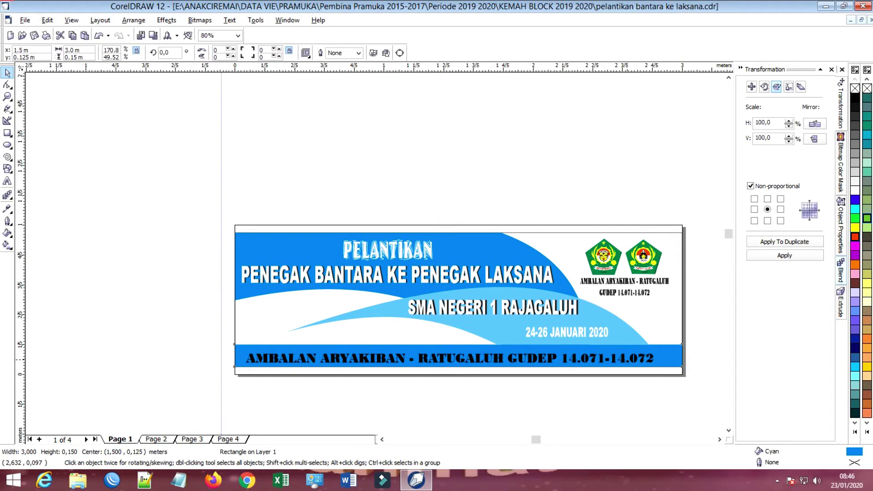
- Append "SMA NEGERI 1 RAJAGALUH" to the caption on the blue bar and narrow the line to fit within the banner's width
key(F8)
click(449, 359)
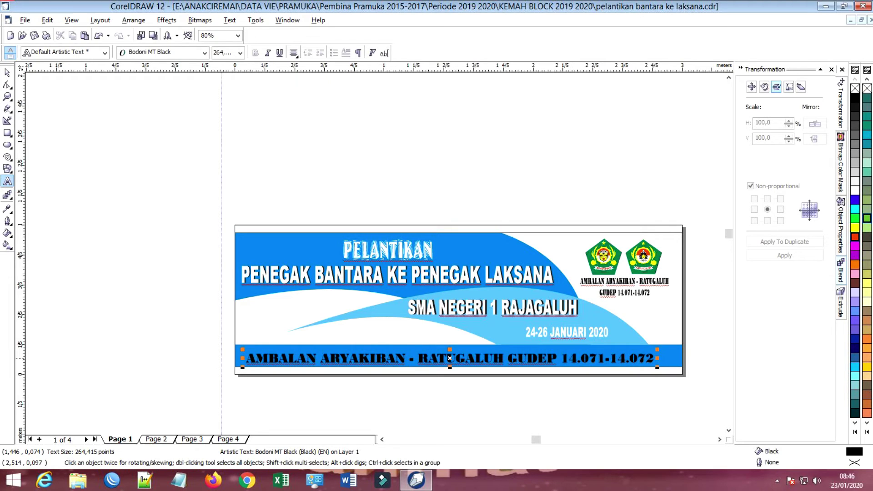
key(End)
text(SMAN)
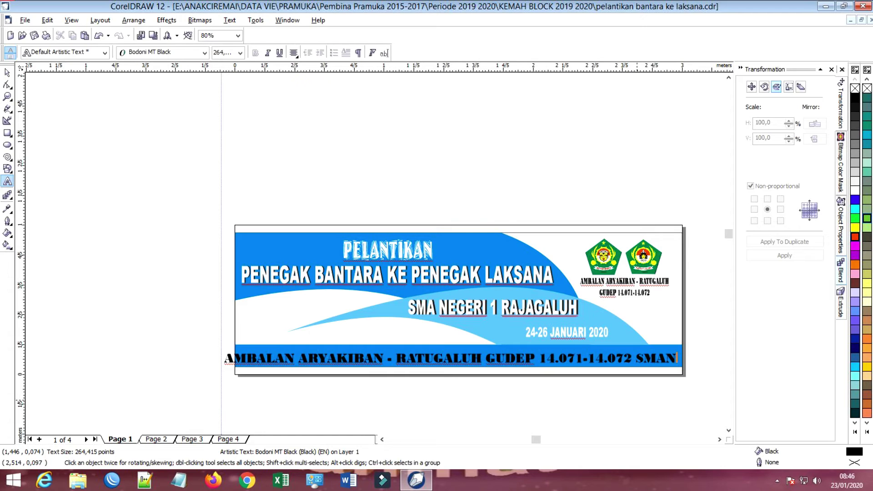
key(BackSpace)
text(NEGERI 1 R)
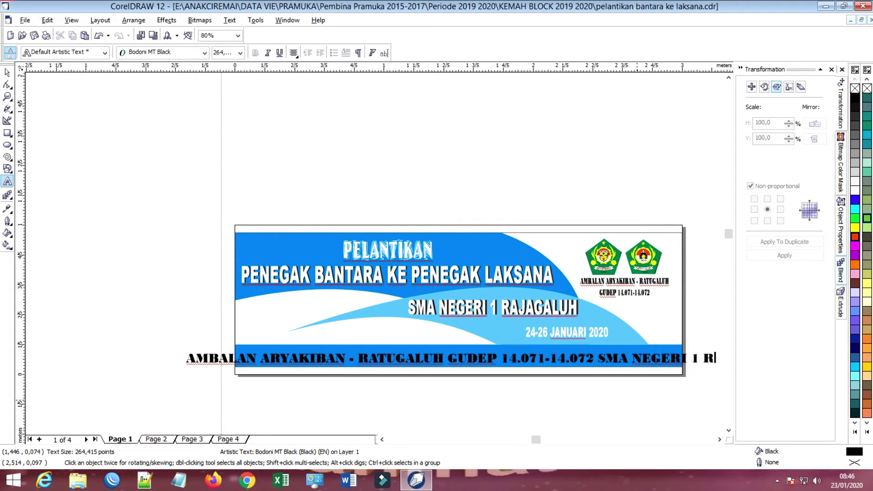
text(AJAGALUH)
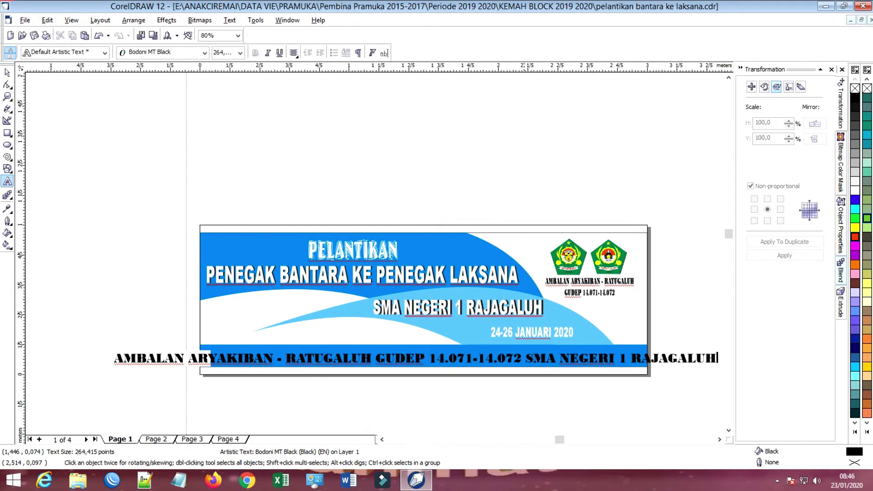
key(ctrl+space)
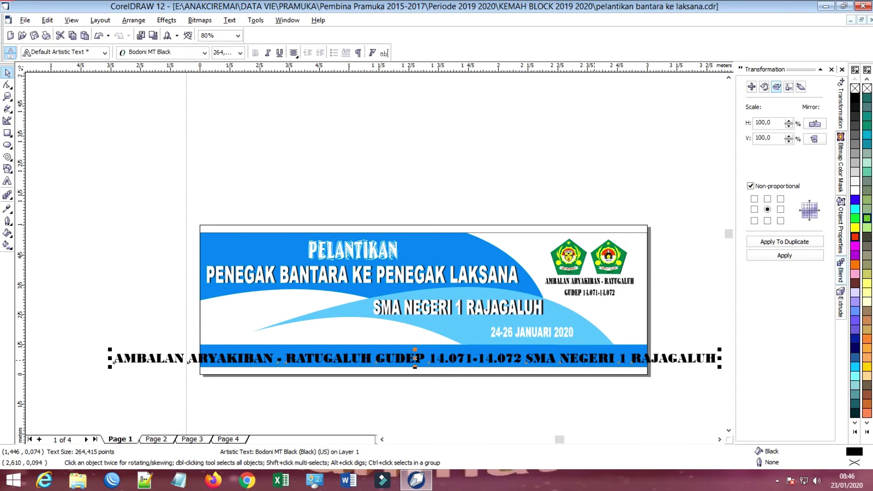
drag(720, 358, 645, 358)
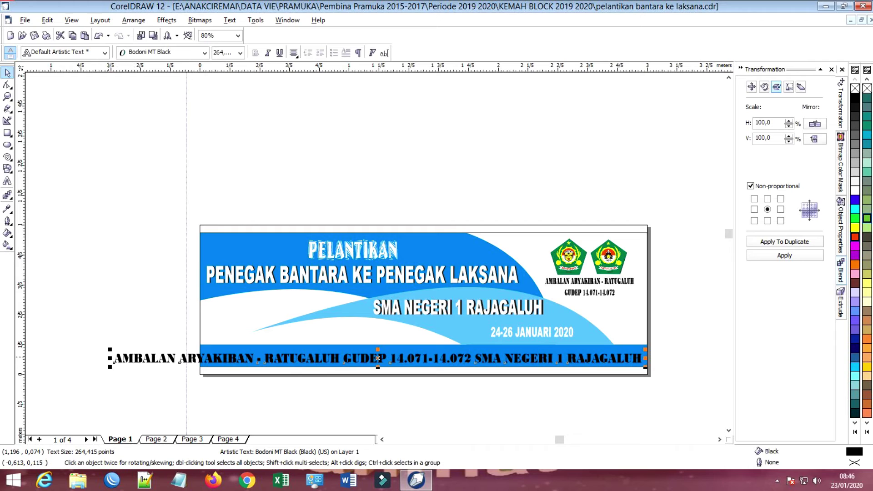
drag(110, 358, 210, 360)
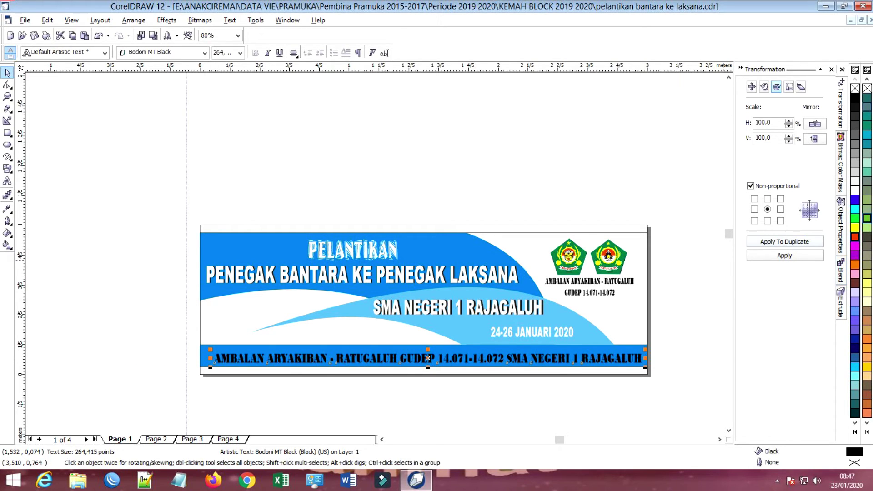
- Fill the caption line with white and center it within the blue bar
click(867, 432)
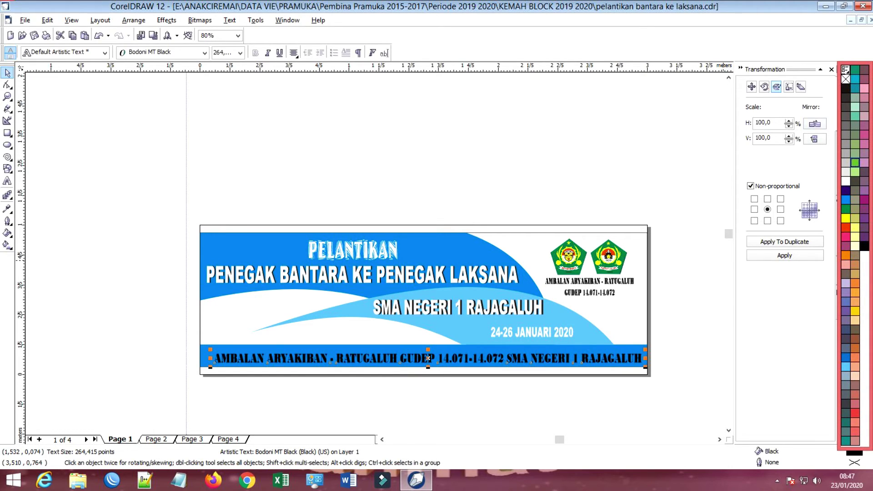
click(845, 181)
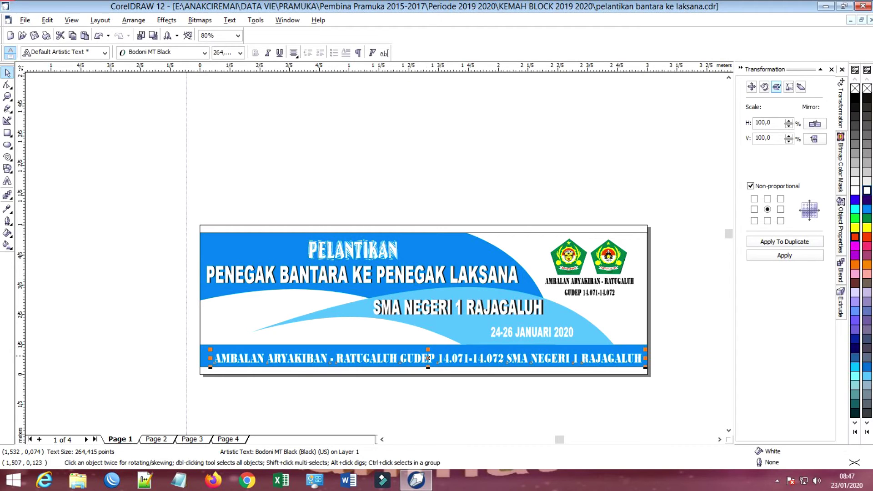
drag(425, 358, 425, 356)
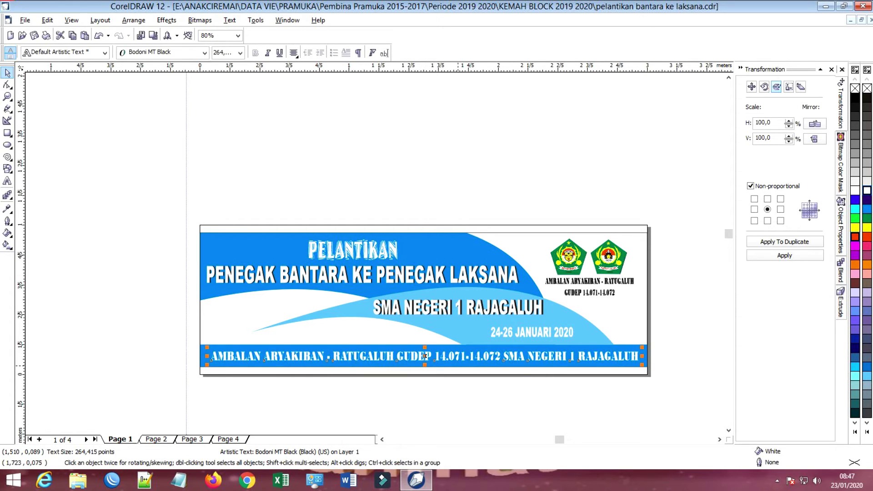
drag(426, 357, 425, 359)
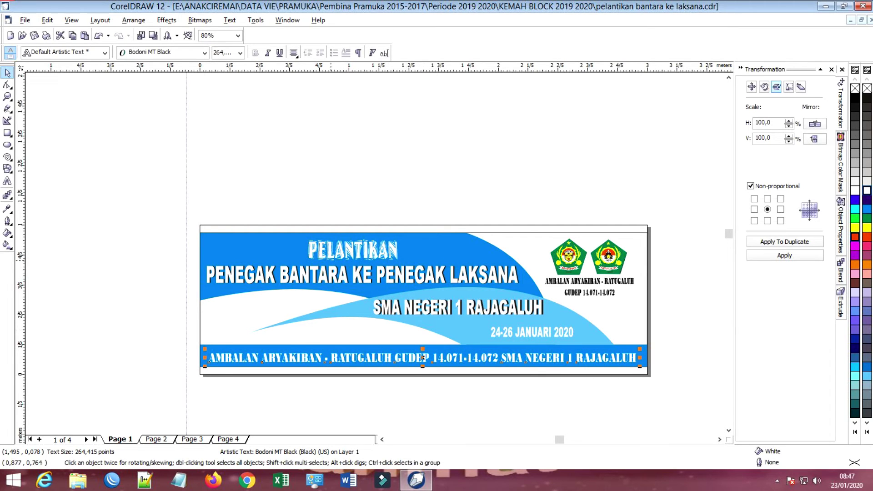
- Fill the caption line on the blue bar with black
click(191, 164)
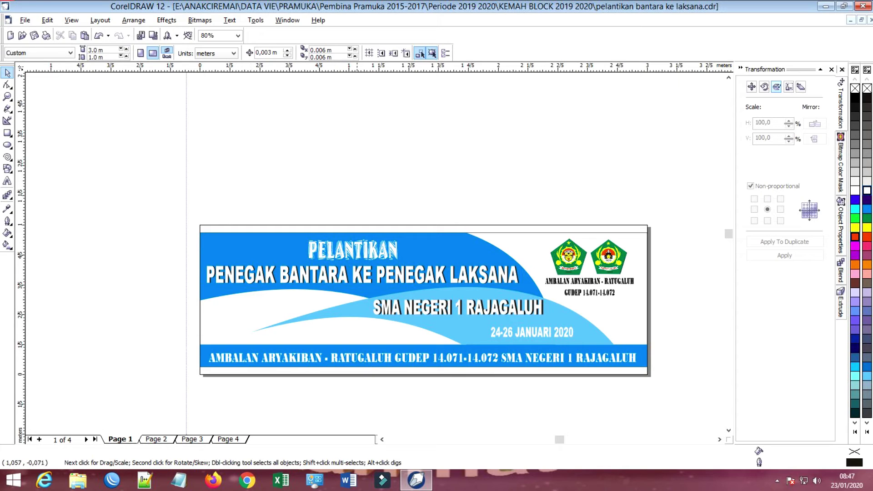
click(495, 357)
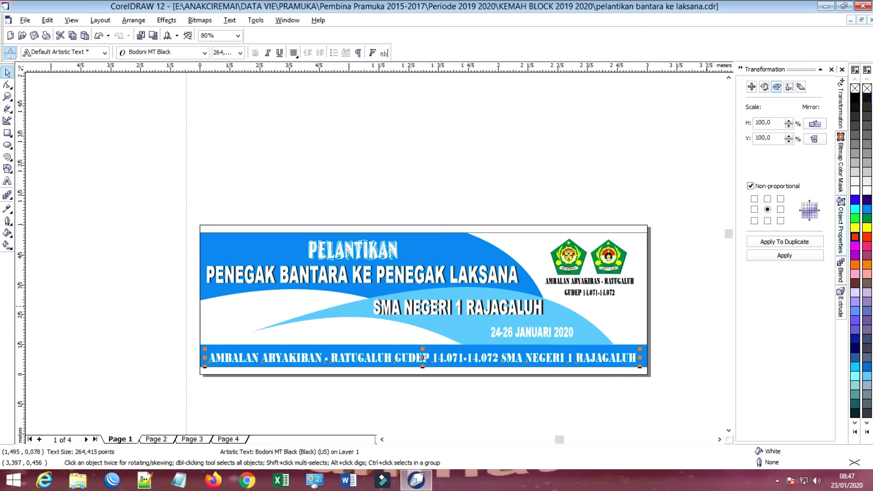
click(867, 97)
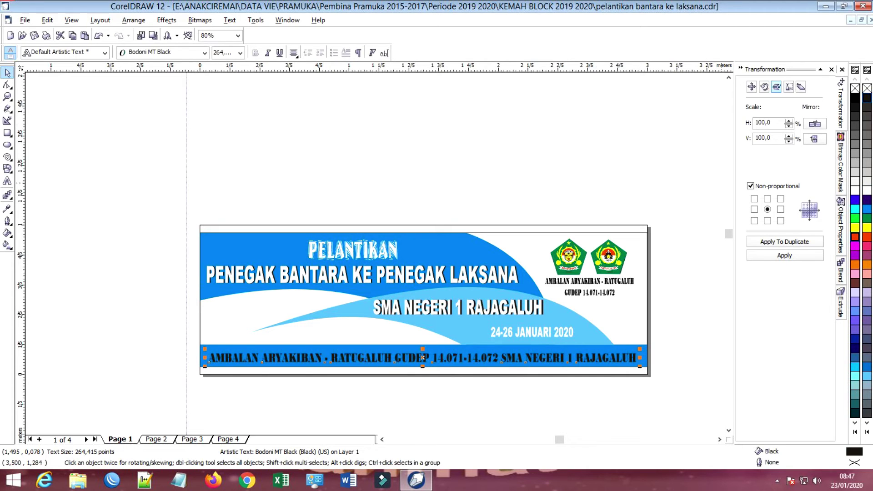
- Give the caption line on the blue bar a solid white outline 4 pt wide
click(7, 221)
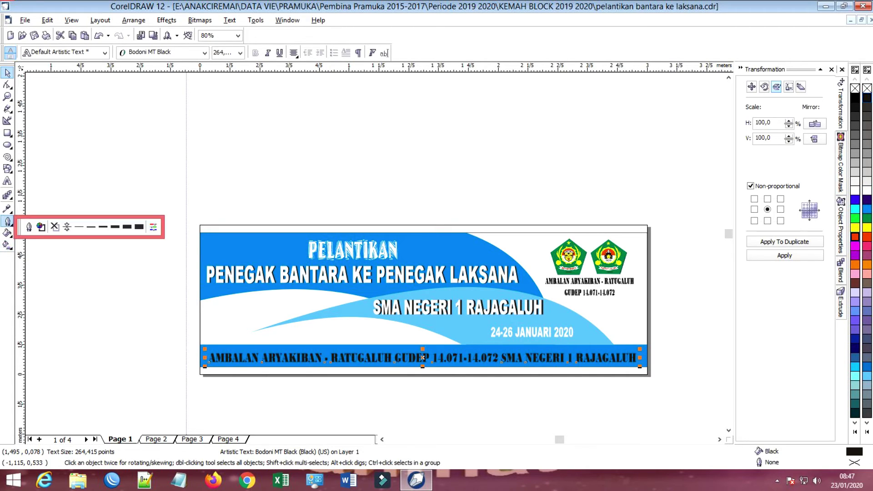
click(29, 227)
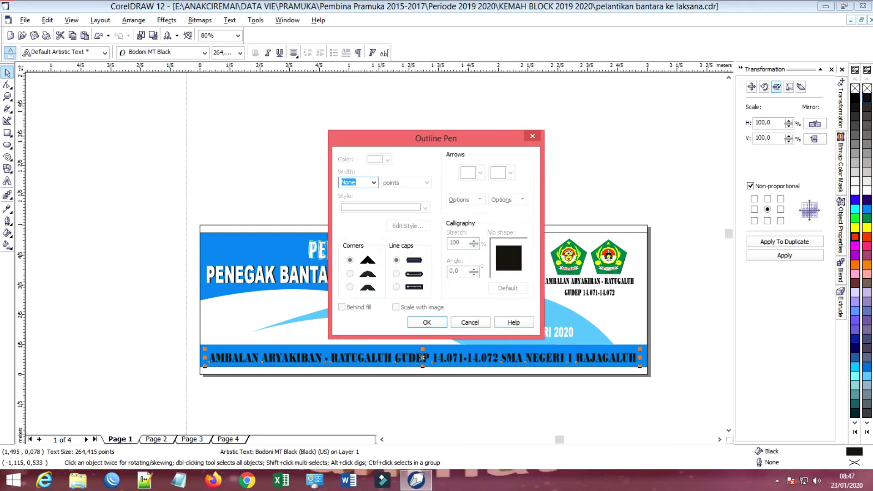
click(374, 182)
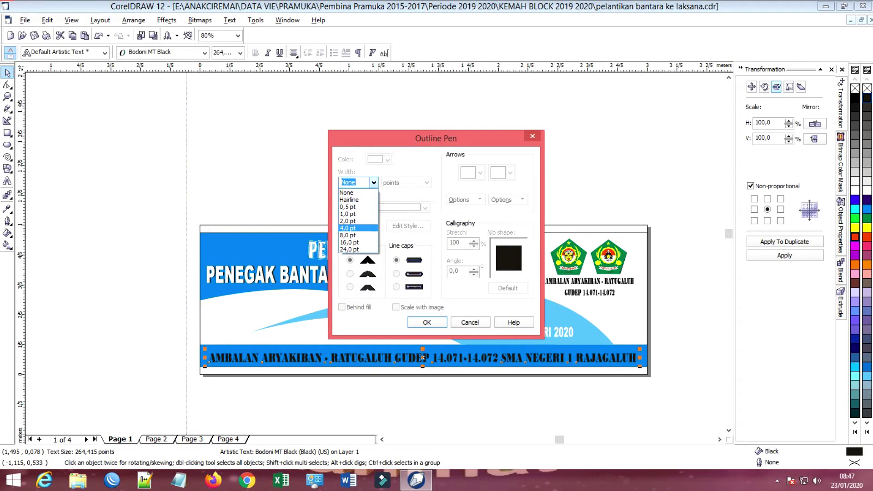
click(357, 228)
click(387, 159)
click(406, 180)
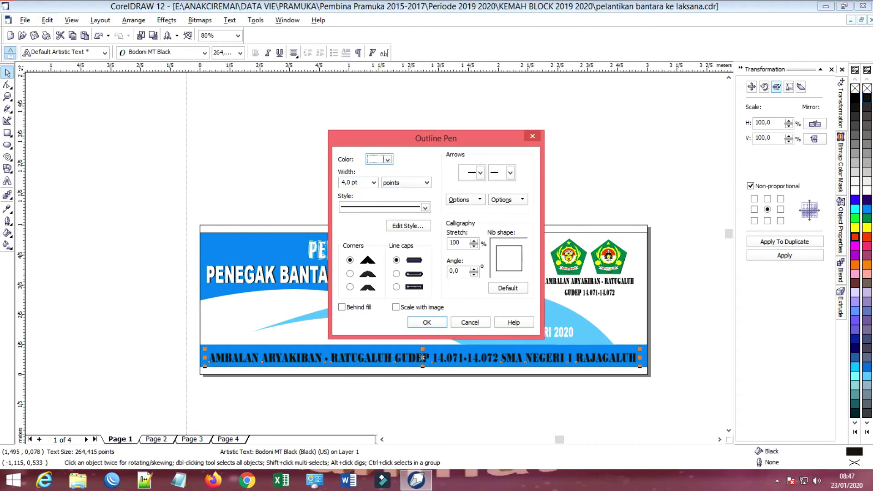
click(426, 322)
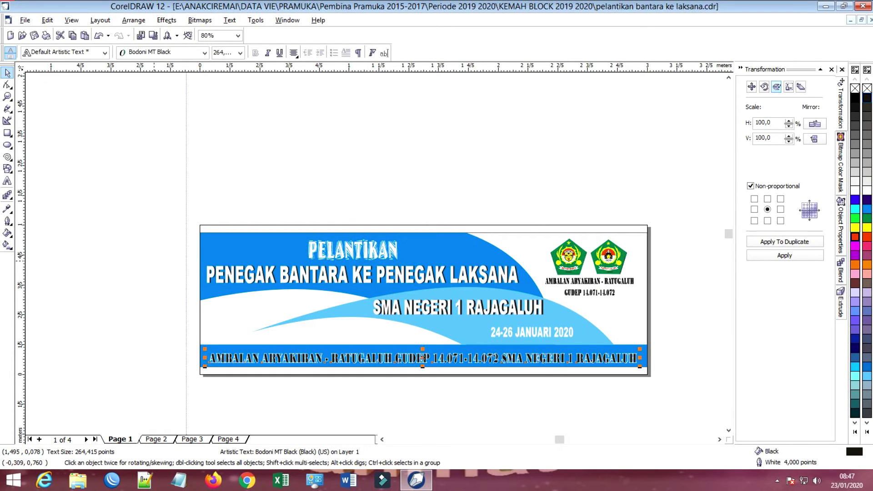
click(154, 261)
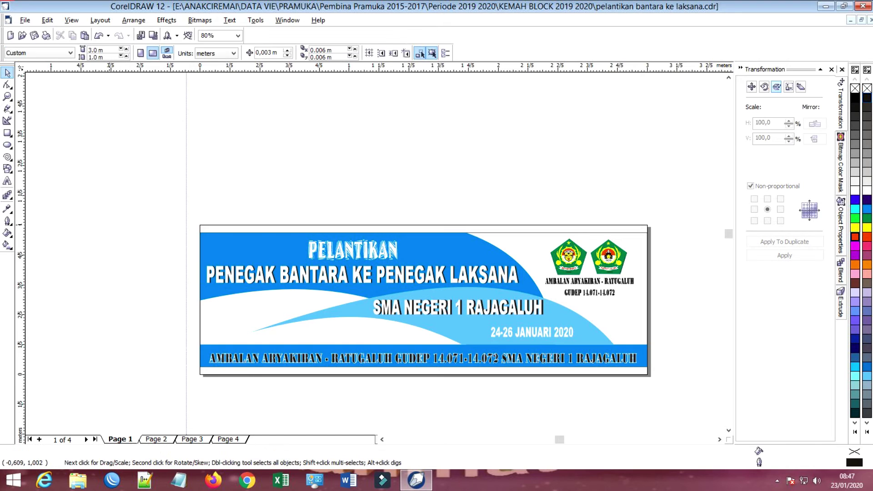
scroll(289, 320, down, 1)
scroll(448, 361, up, 5)
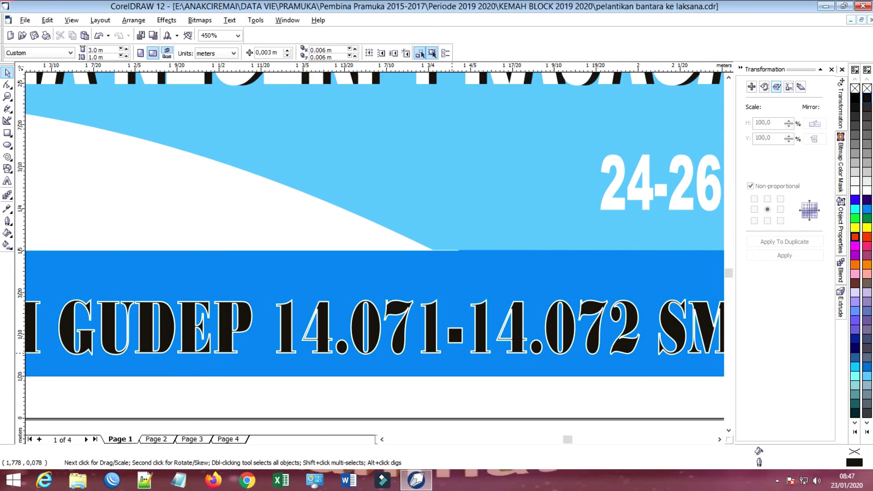
scroll(452, 353, down, 5)
- Remove the fill from the caption line on the blue bar, keeping only its white outline
click(443, 350)
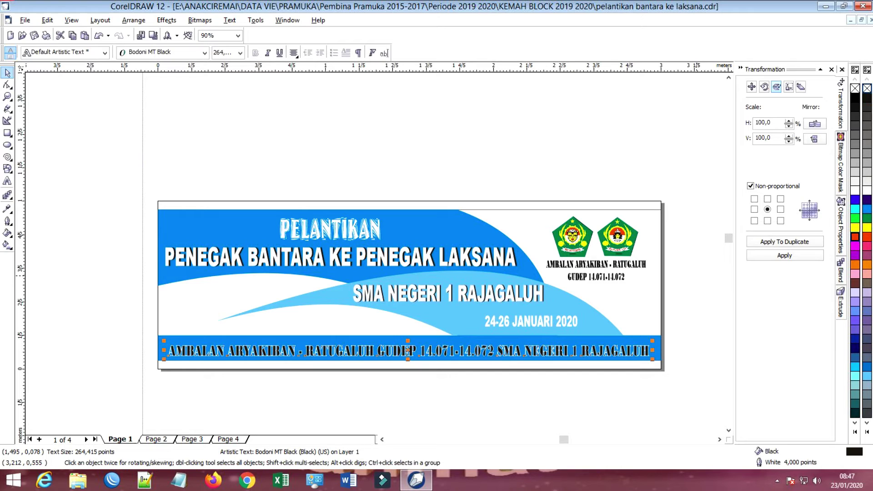
click(868, 87)
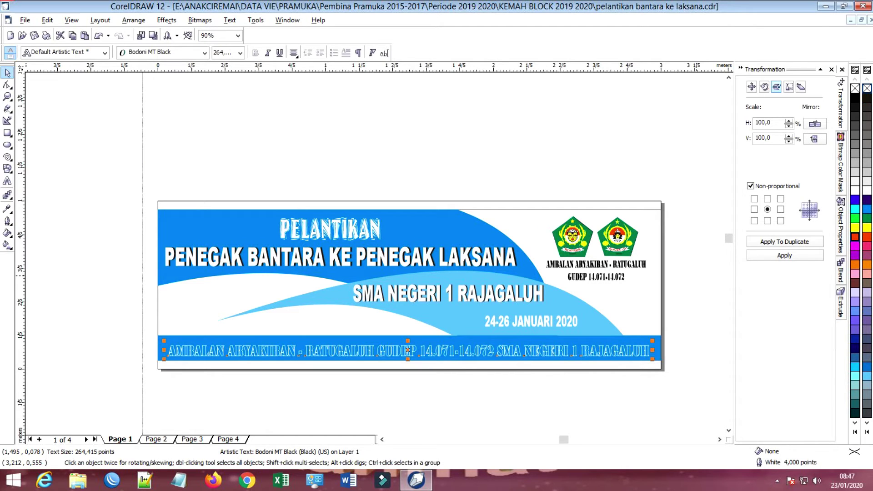
scroll(313, 358, up, 3)
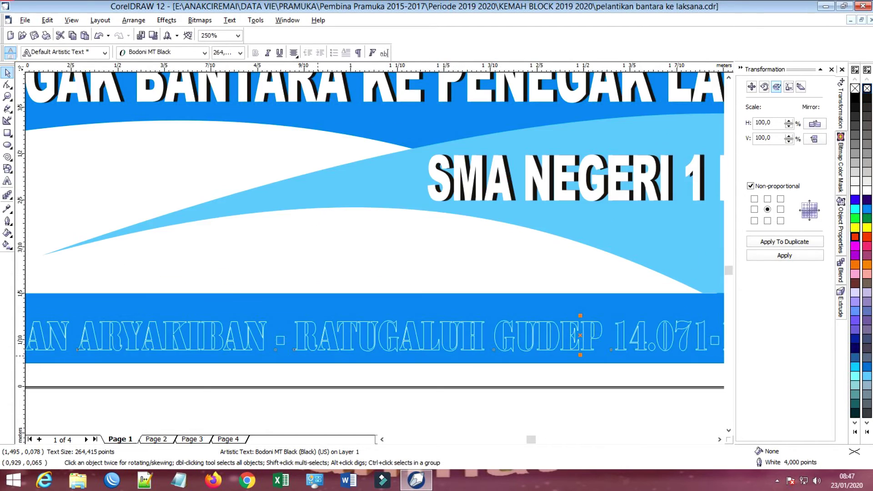
scroll(317, 355, down, 3)
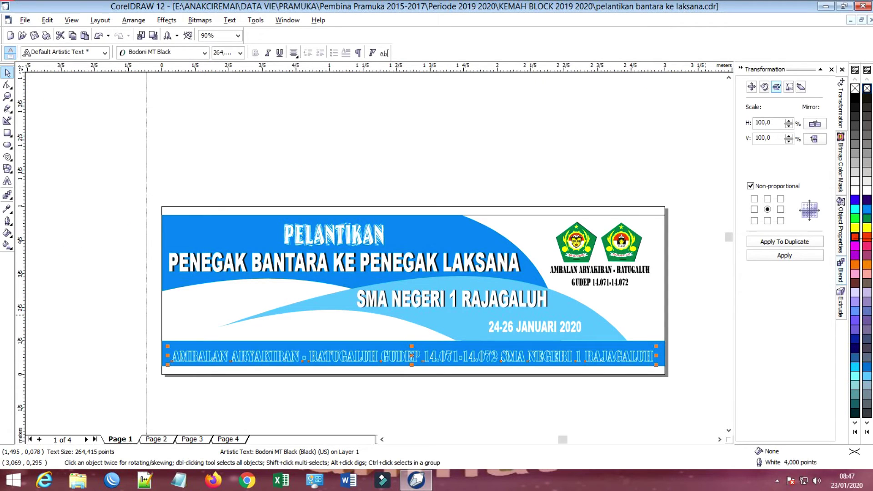
- Try cyan, red, purple and white fills on the outlined caption, and return it to no fill
click(866, 209)
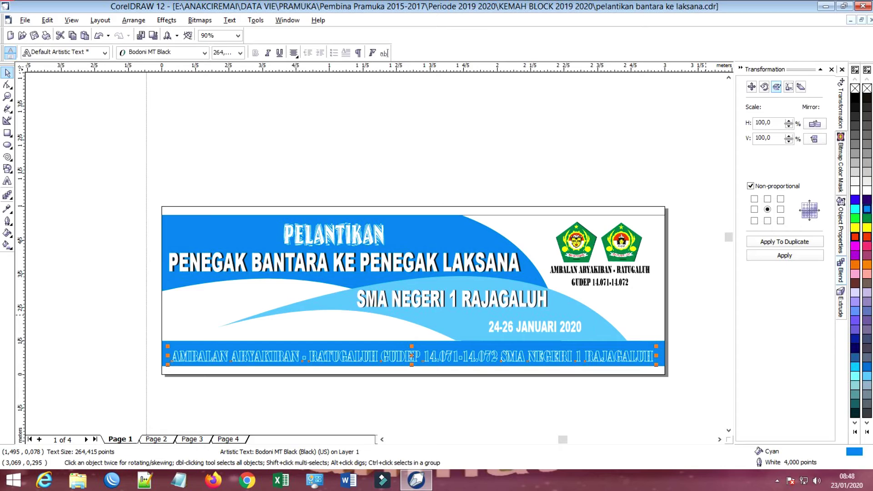
click(867, 237)
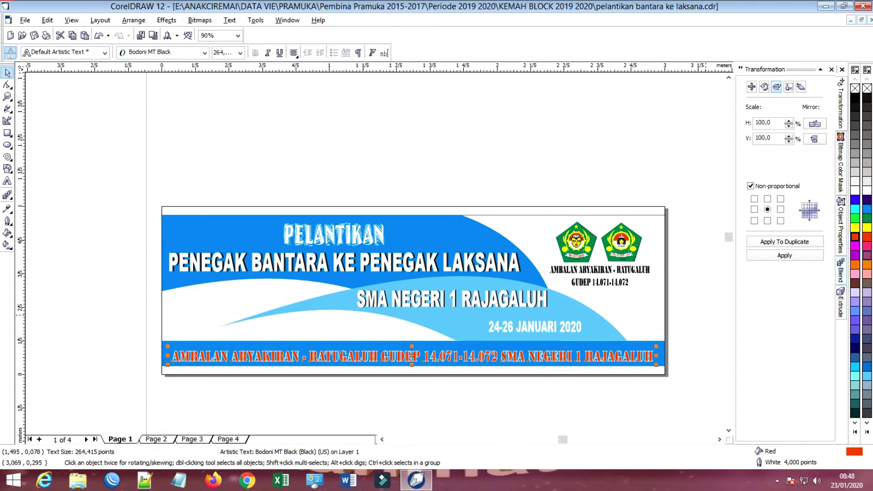
click(866, 255)
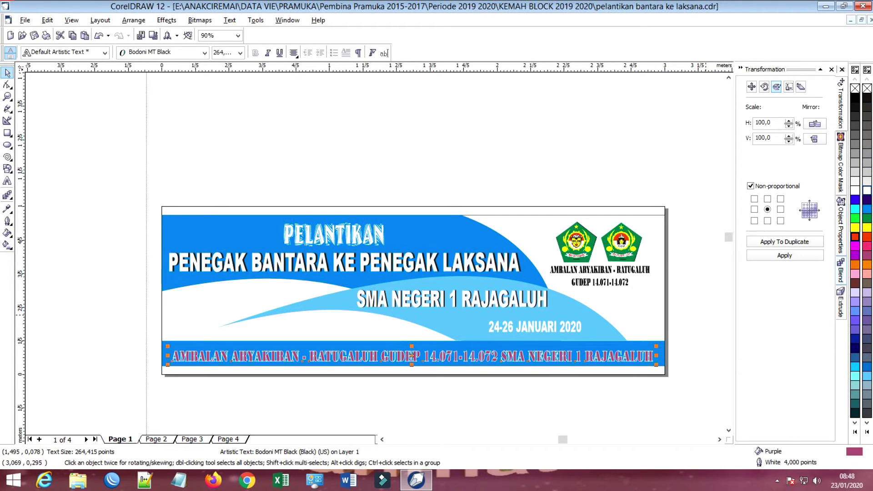
click(867, 190)
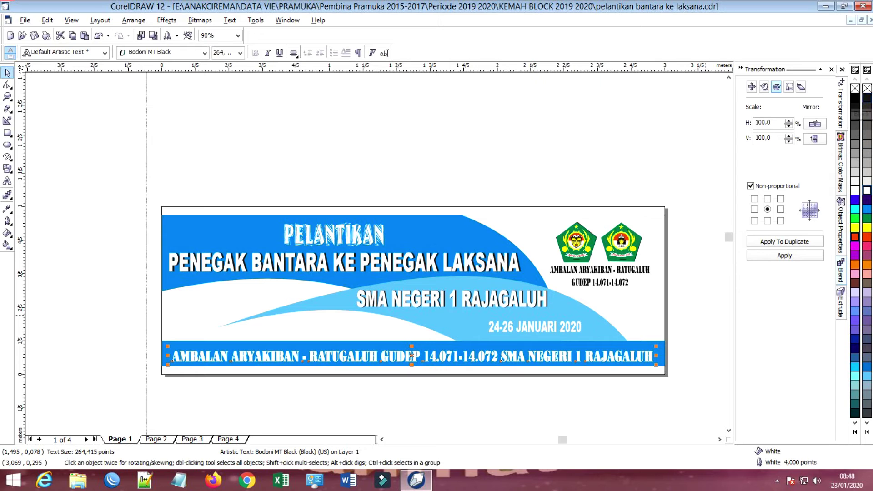
click(867, 89)
click(434, 147)
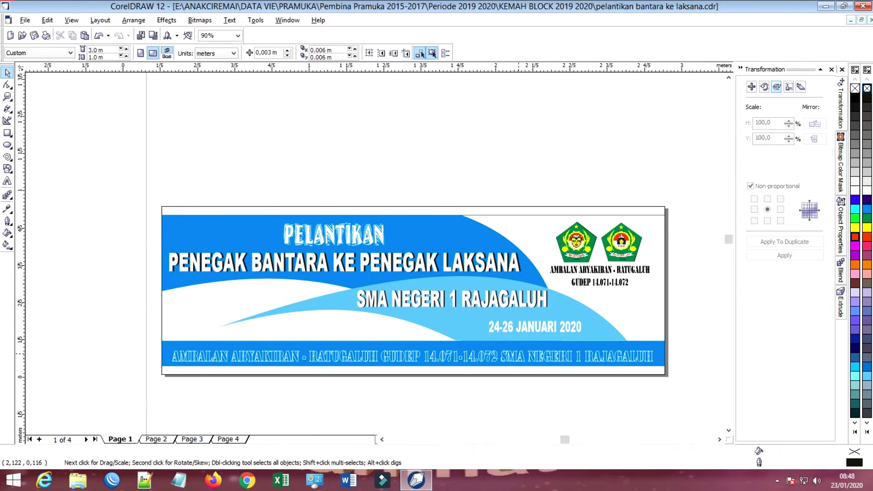
- Fill the date "24-26 JANUARI 2020" with black and reduce its height slightly
scroll(519, 354, up, 1)
scroll(518, 354, down, 1)
scroll(518, 354, up, 3)
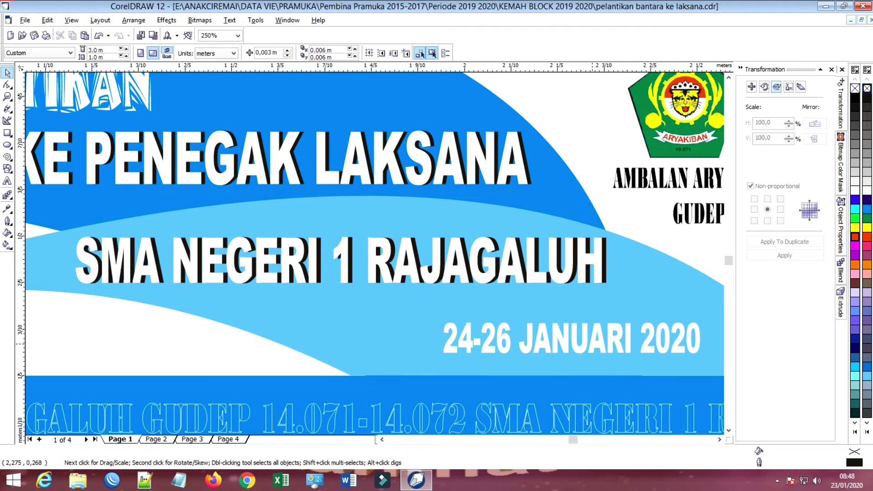
scroll(598, 355, down, 3)
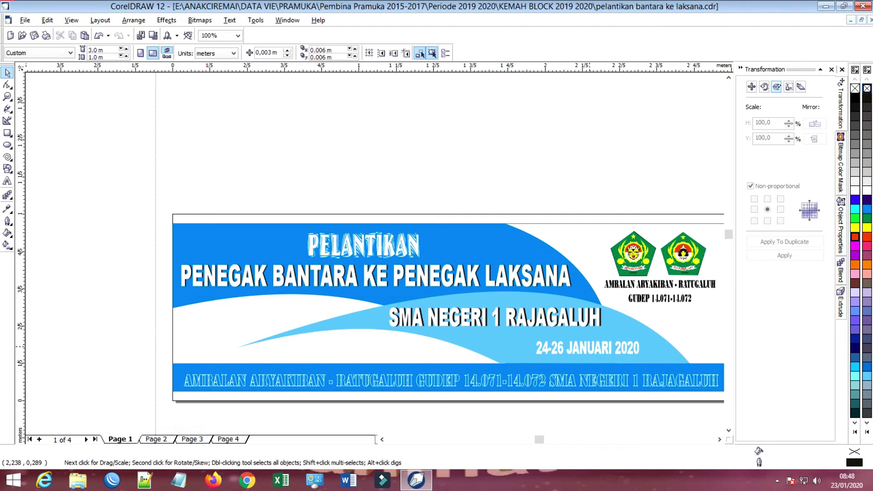
click(598, 354)
click(867, 97)
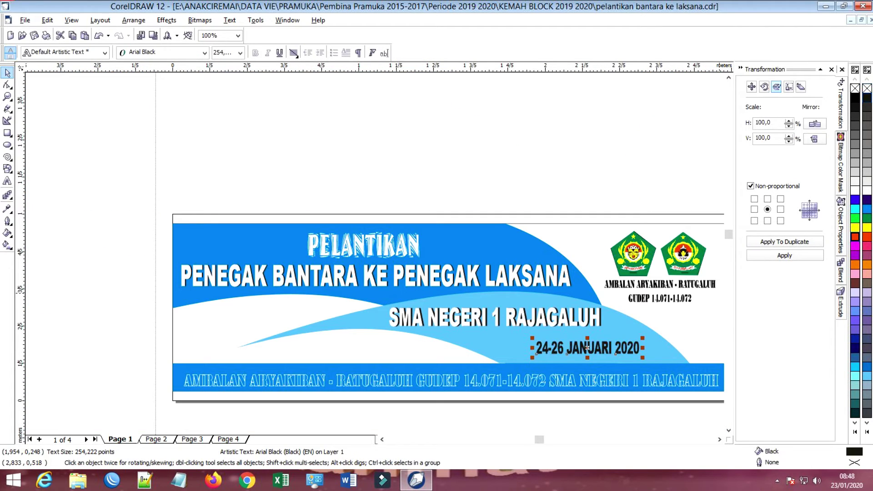
drag(589, 338, 590, 343)
click(595, 229)
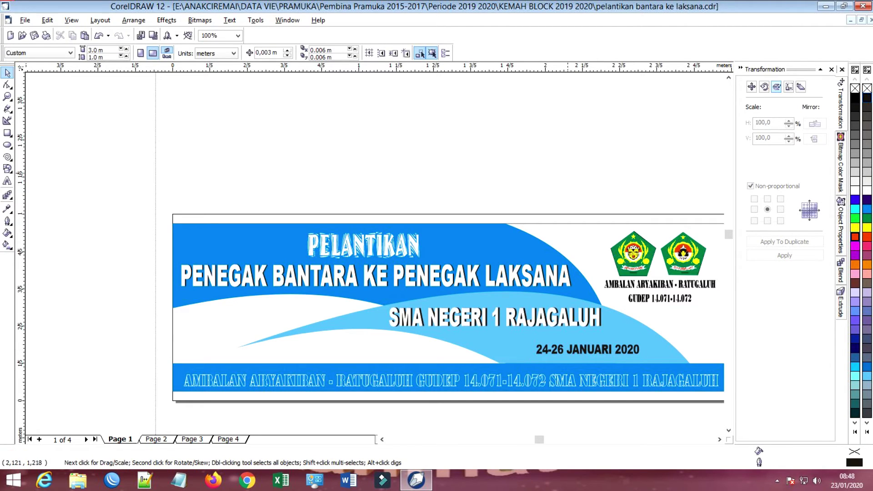
- Switch to Chrome and search Google for "MAP KECAMATAN RAJAGALUH"
click(247, 480)
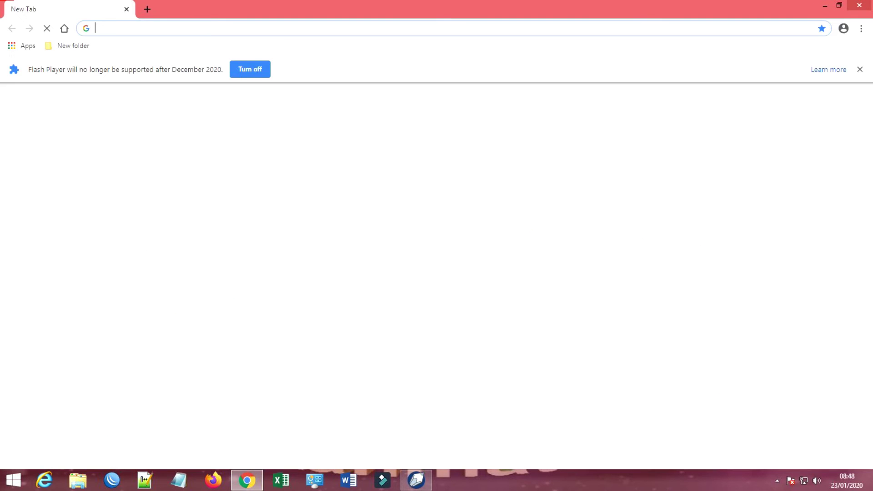
text(M)
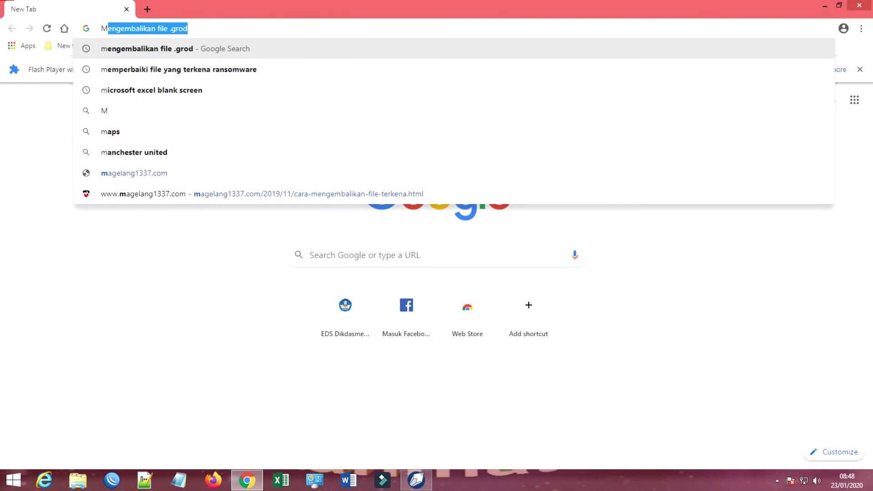
text(AP RAJAGALUH)
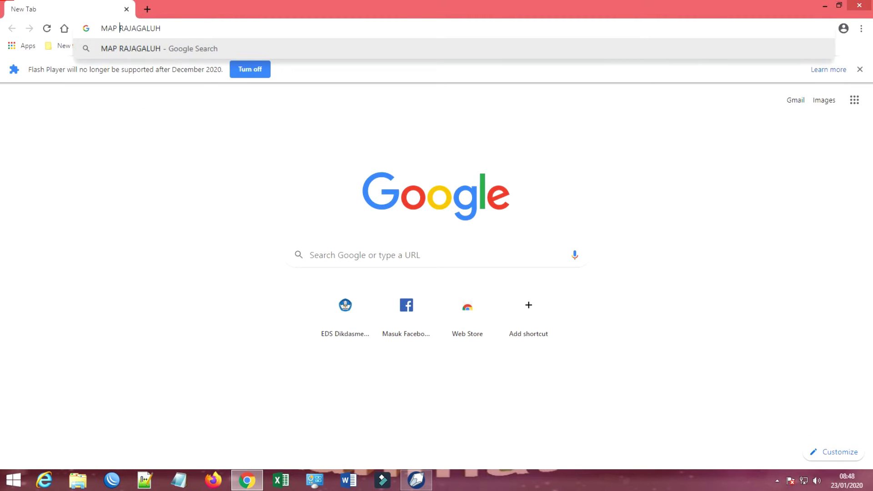
text(KECAMATAN)
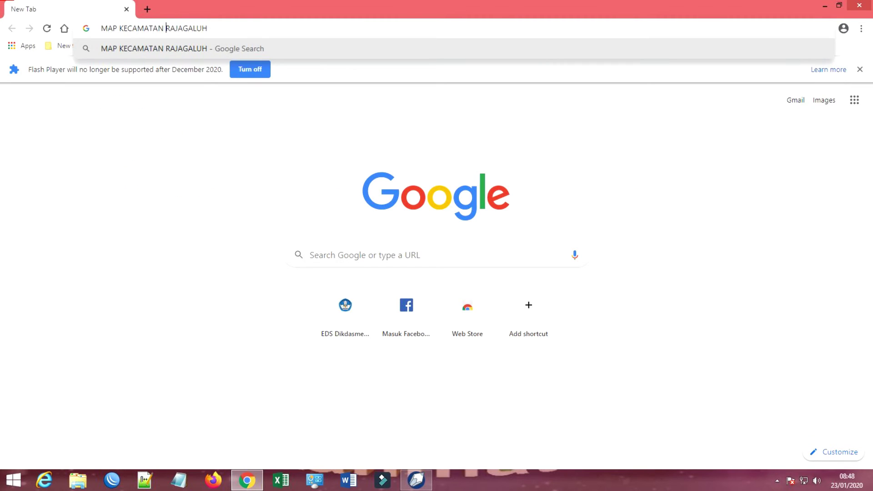
key(Return)
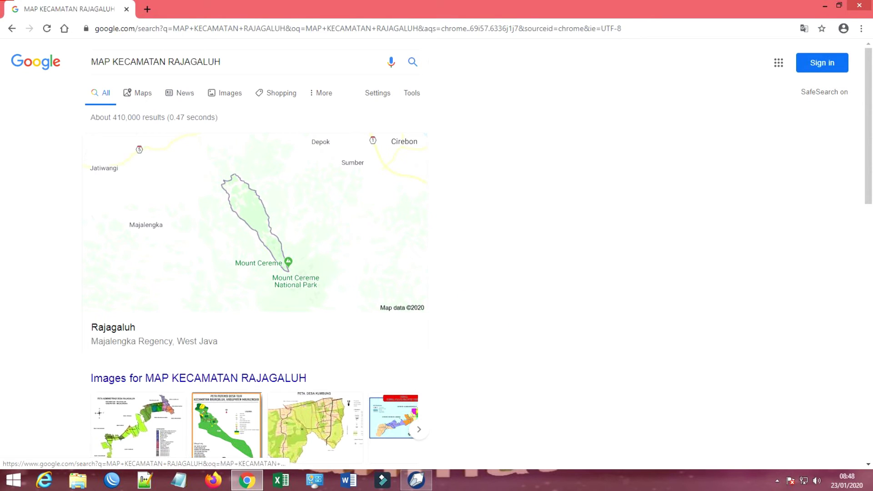
- Open the Rajagaluh district in Google Maps from the search results and view its boundary
scroll(255, 254, down, 2)
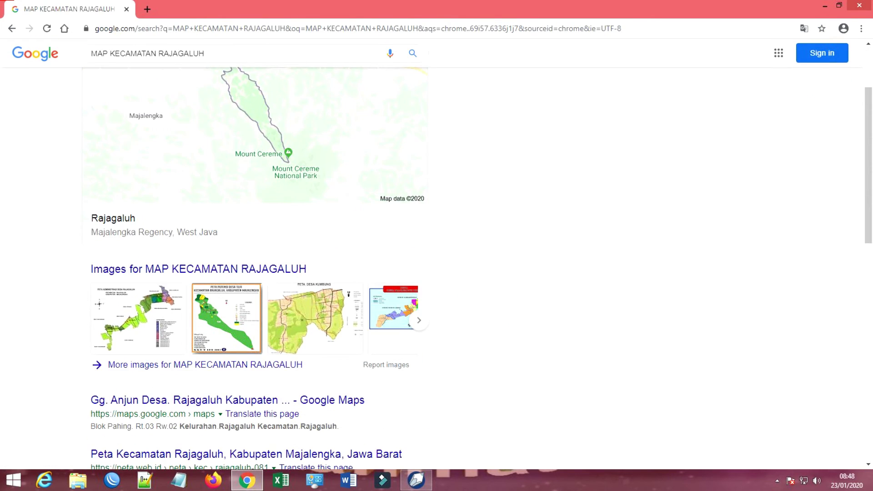
scroll(255, 254, up, 2)
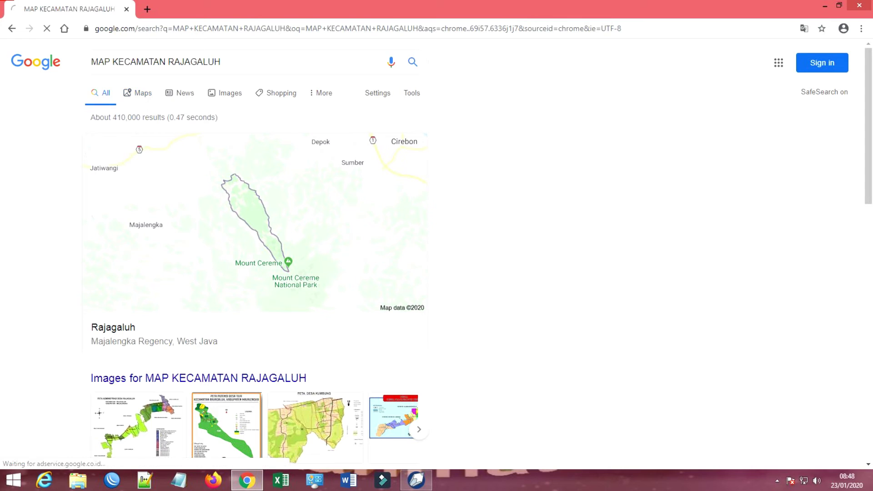
click(137, 93)
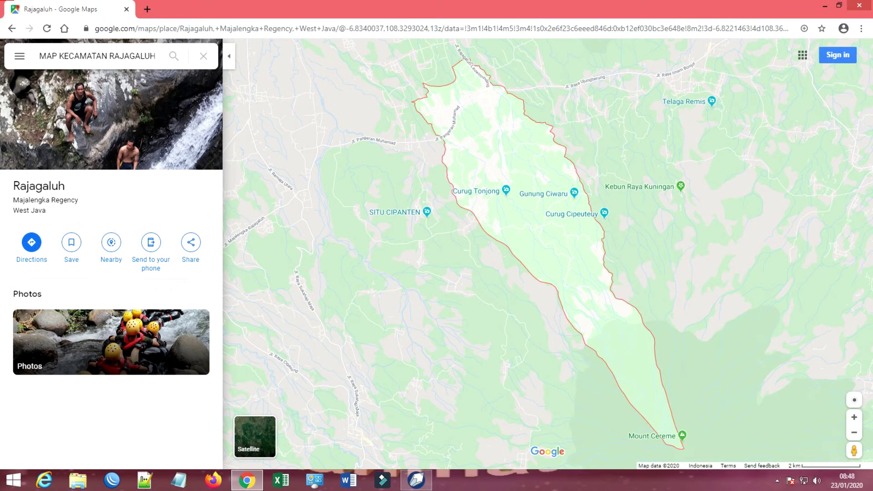
scroll(469, 287, down, 1)
scroll(470, 288, up, 2)
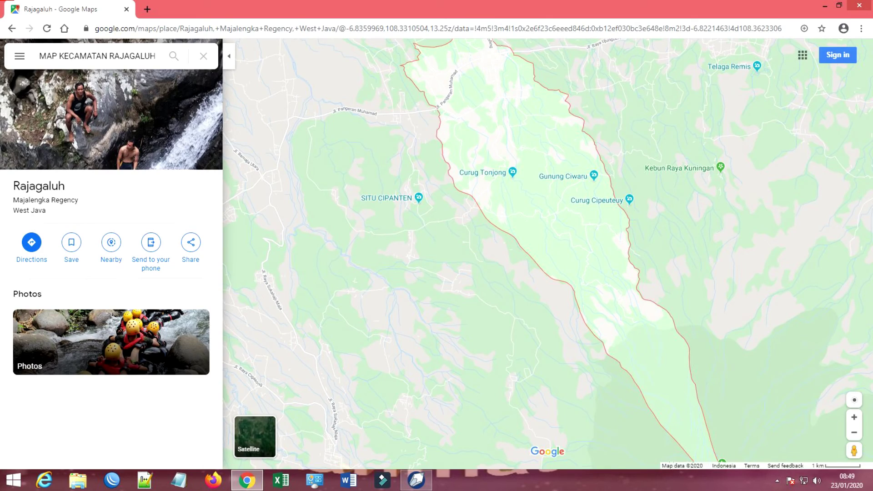
- Display the Rajagaluh map as satellite imagery and examine the area inside the district boundary up close
click(255, 437)
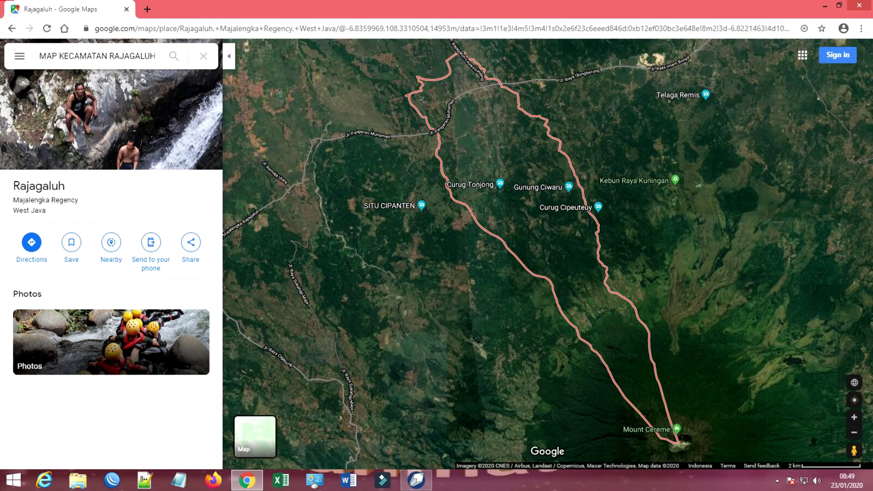
scroll(446, 277, up, 5)
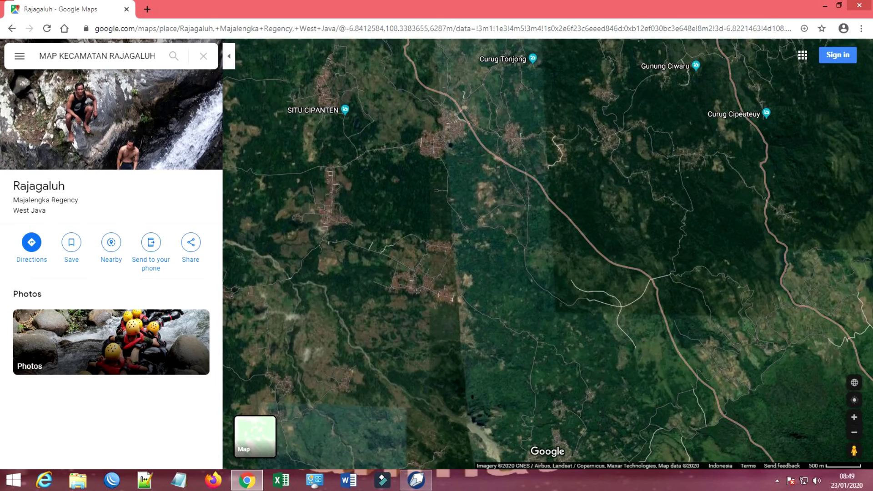
scroll(480, 261, up, 2)
scroll(483, 240, down, 4)
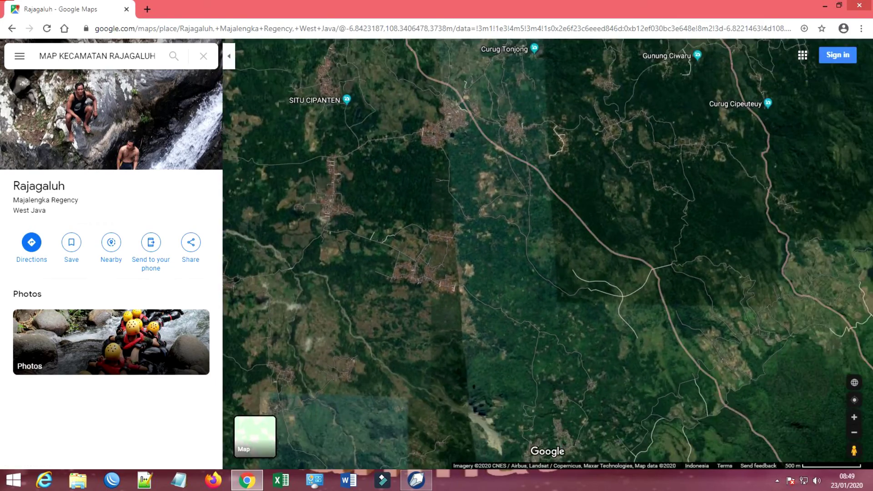
- Return to the standard map view and examine the district boundary and the places around Curug Tonjong up close
click(255, 436)
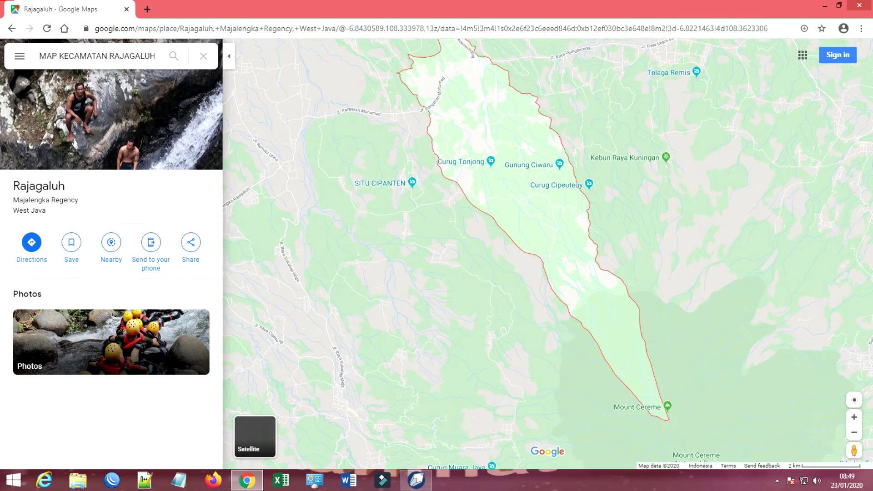
scroll(489, 252, up, 1)
scroll(489, 252, down, 2)
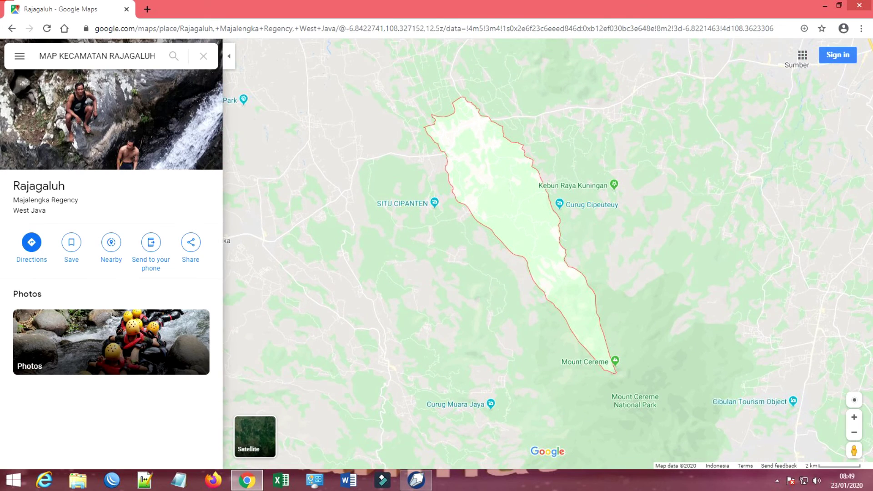
scroll(493, 238, up, 5)
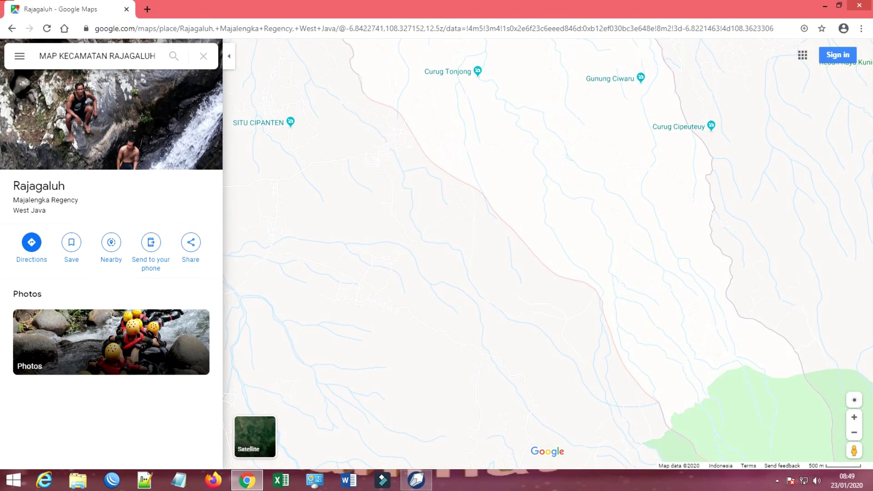
scroll(493, 238, up, 1)
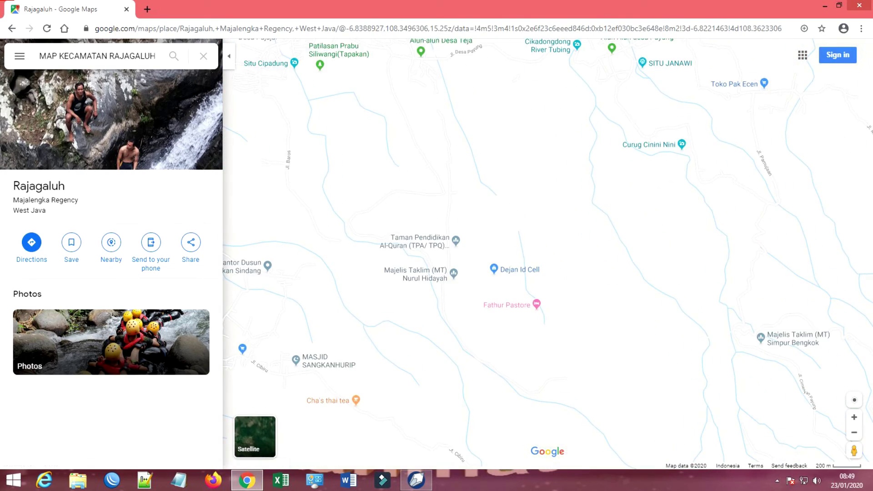
drag(702, 370, 691, 450)
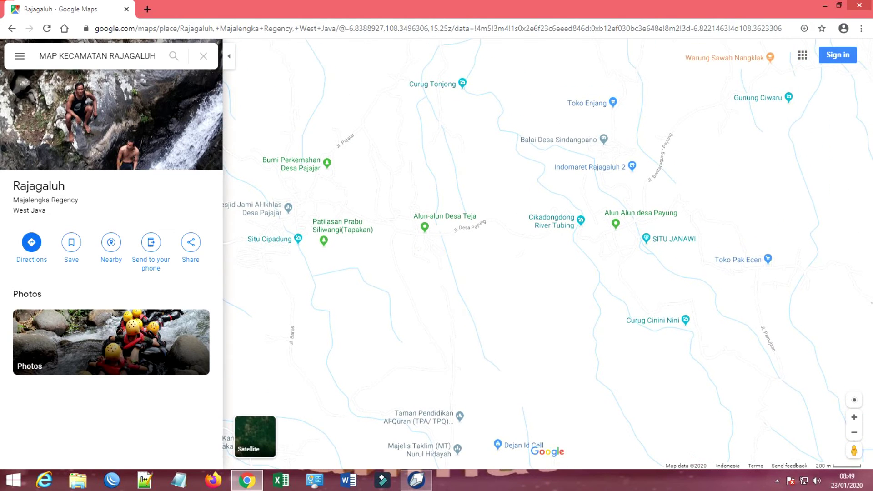
drag(564, 217, 533, 307)
key(Up)
key(Up)
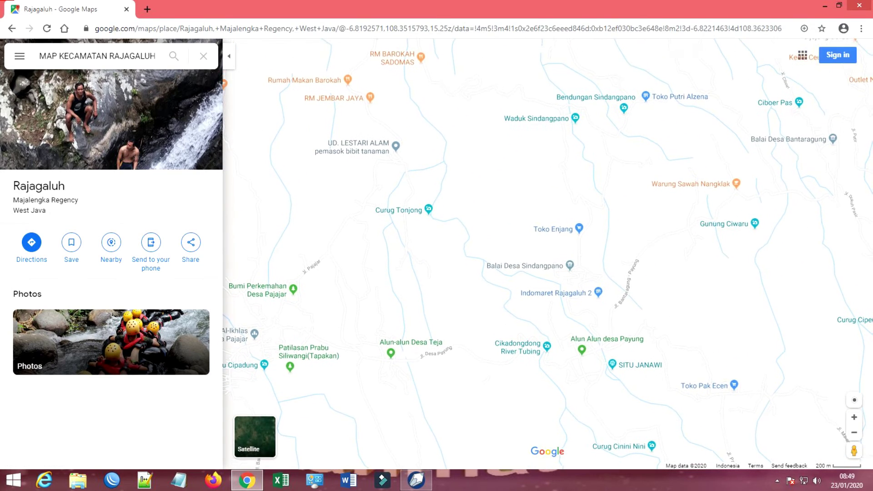
- Display the map as satellite imagery and frame Rajagaluh town around Pasar Burung Rajagaluh and GOR Galuh Pakuan
click(255, 436)
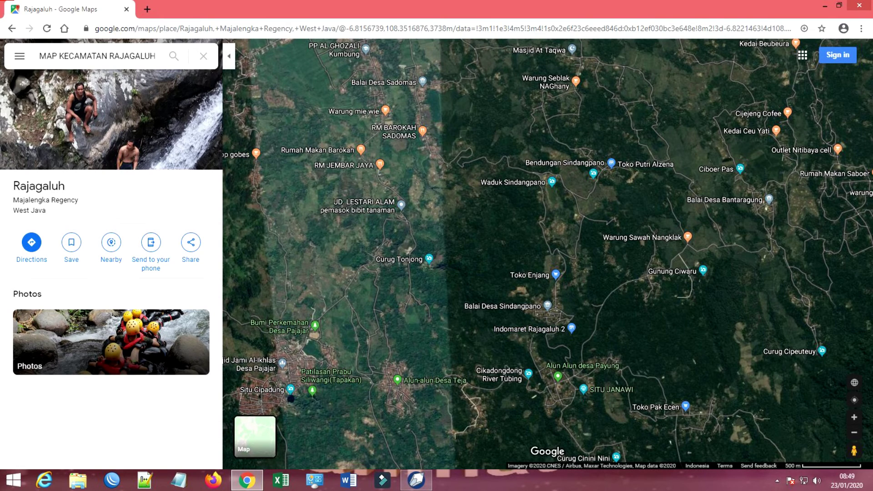
drag(547, 177, 497, 330)
drag(547, 182, 529, 326)
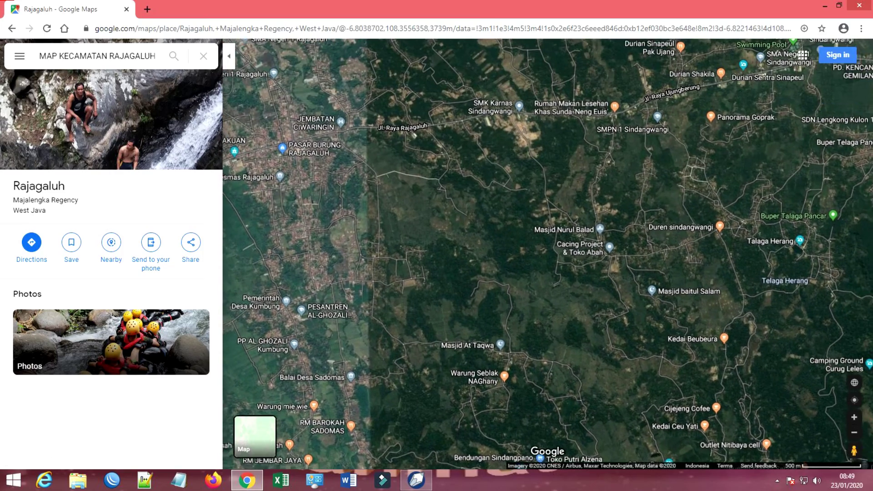
scroll(546, 264, down, 1)
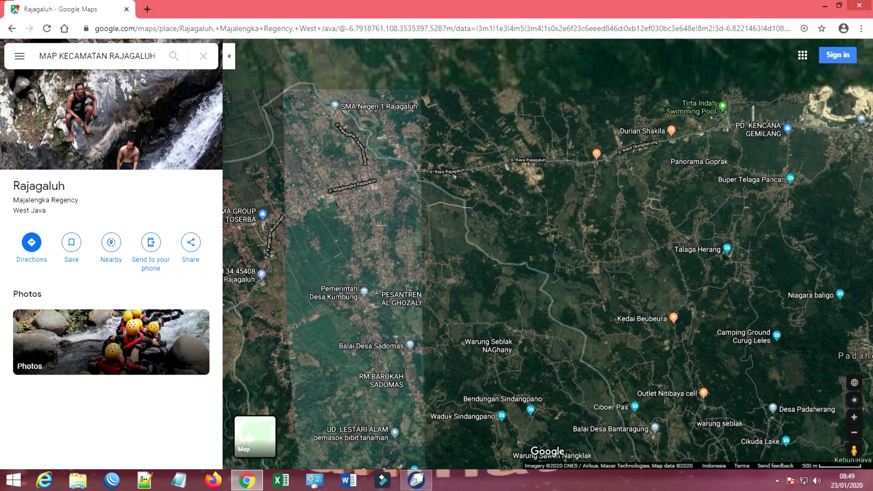
key(Up)
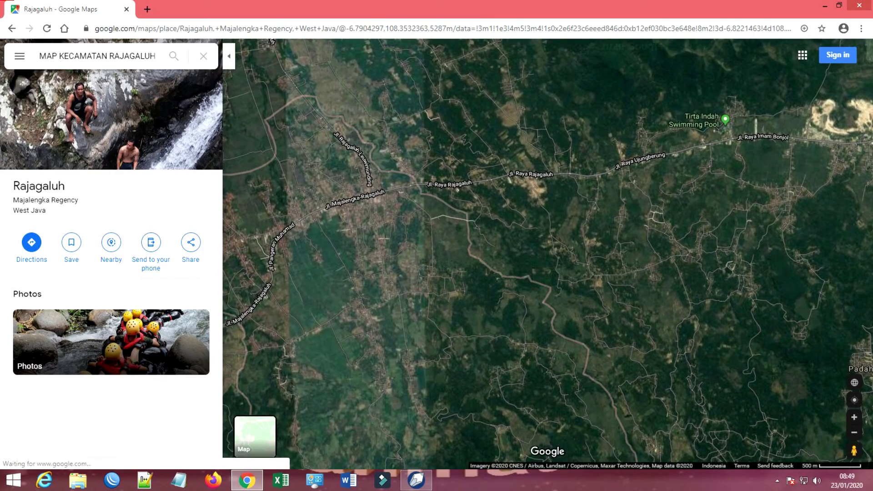
key(plus)
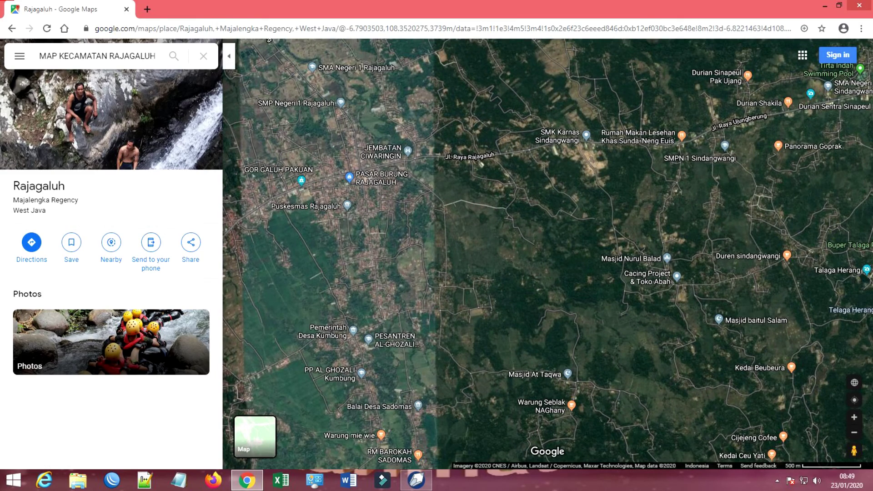
drag(546, 264, 590, 253)
key(Left)
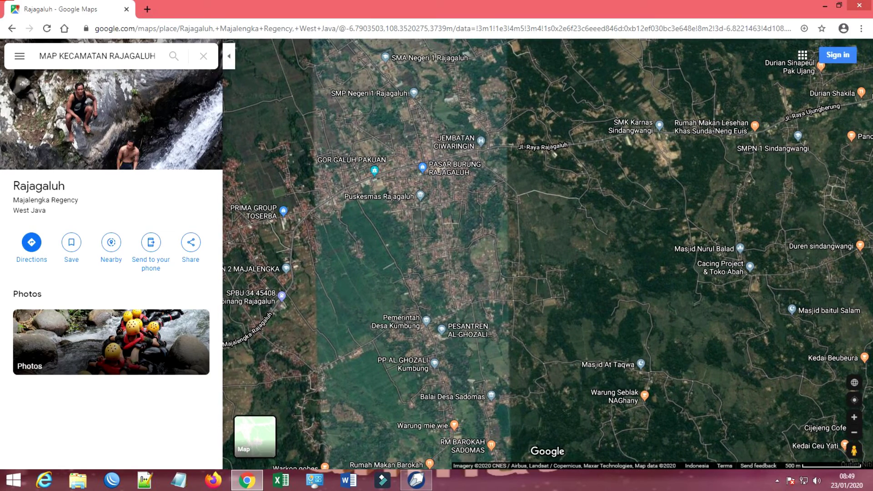
key(Left)
key(Down)
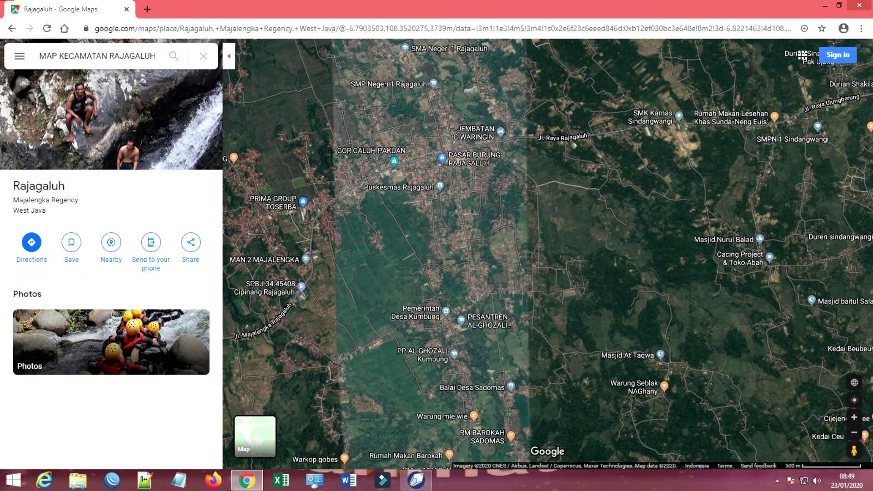
key(Left)
key(Left)
key(Left)
key(Left)
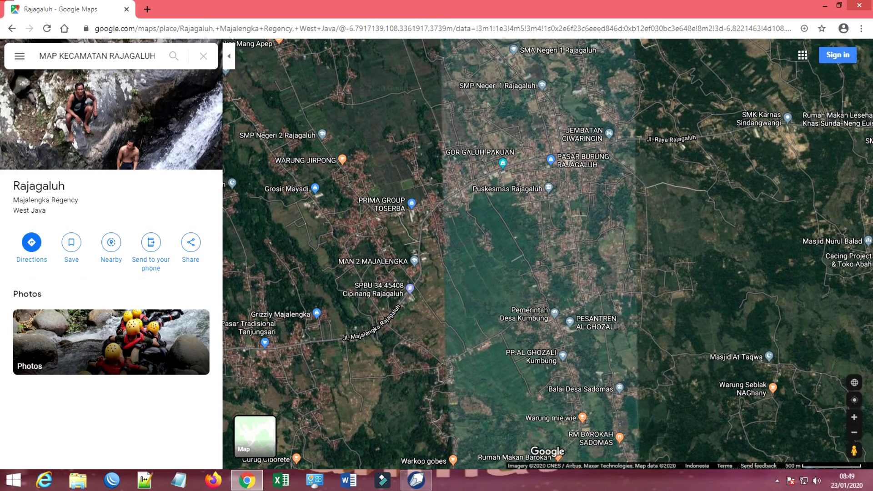
key(Right)
key(Down)
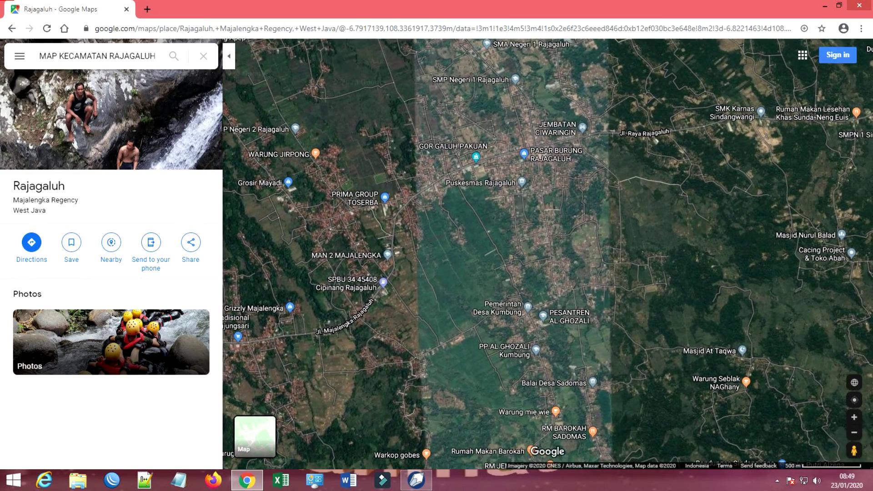
key(Up)
key(Right)
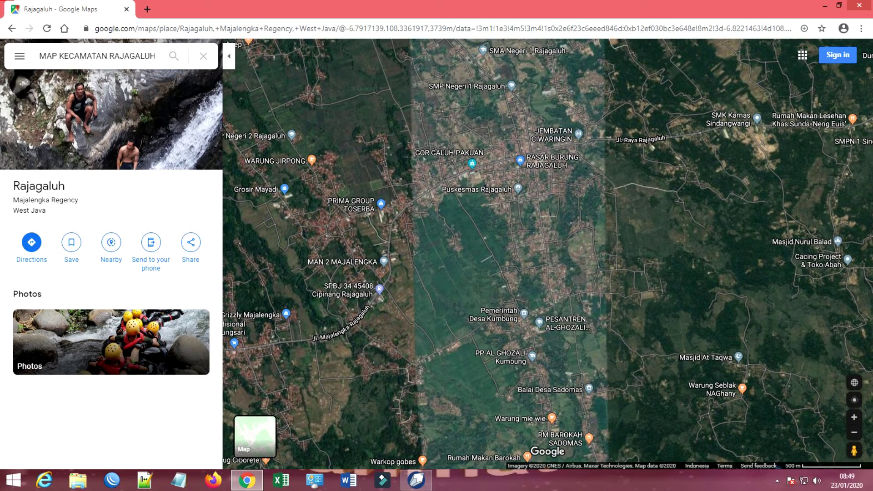
- Capture an area of about 1034 x 762 pixels of the Rajagaluh satellite imagery and copy it to the clipboard
key(Print)
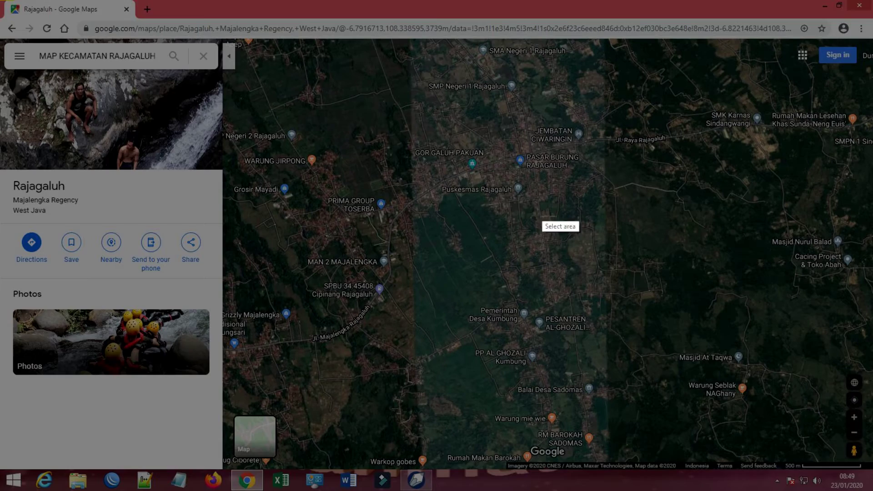
mouse_move(249, 43)
mouse_down()
mouse_move(681, 443)
mouse_move(844, 458)
mouse_up()
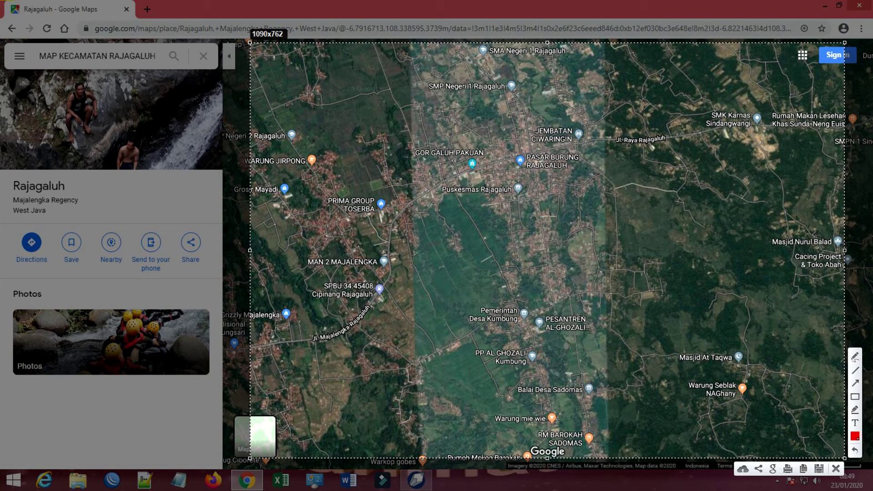
drag(250, 250, 280, 250)
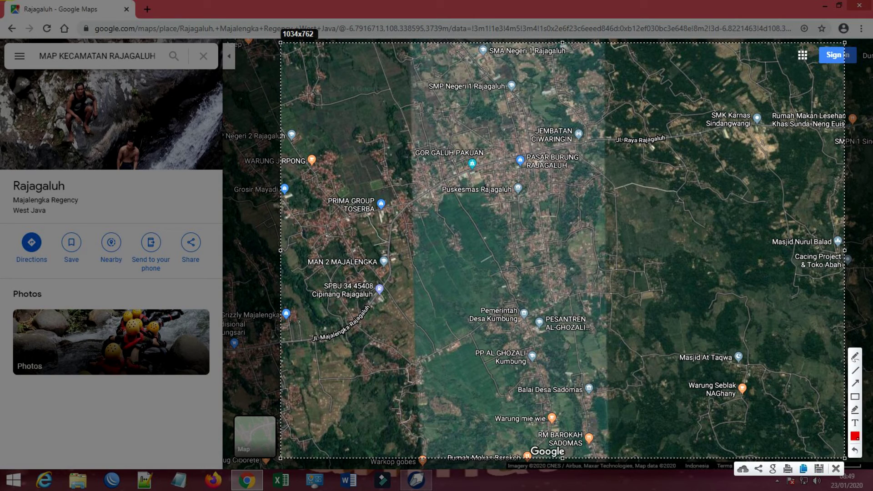
click(803, 468)
- Switch to CorelDRAW, try the satellite capture over the banner's left part at about 0.74 x 0.55 m, and delete it
click(416, 479)
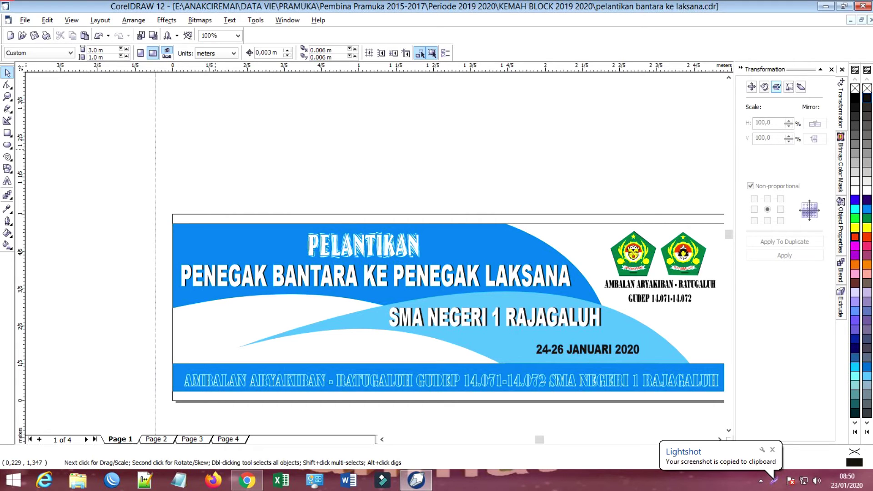
key(ctrl+v)
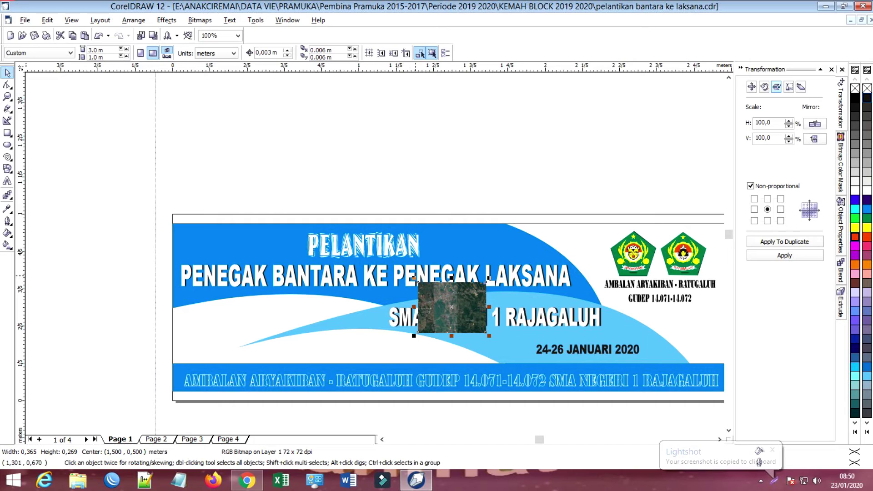
drag(414, 279, 349, 230)
drag(425, 303, 275, 325)
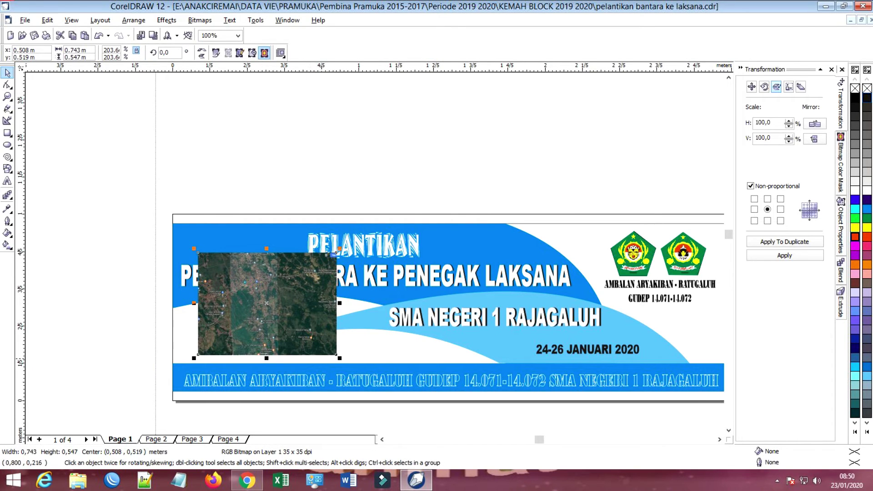
key(Delete)
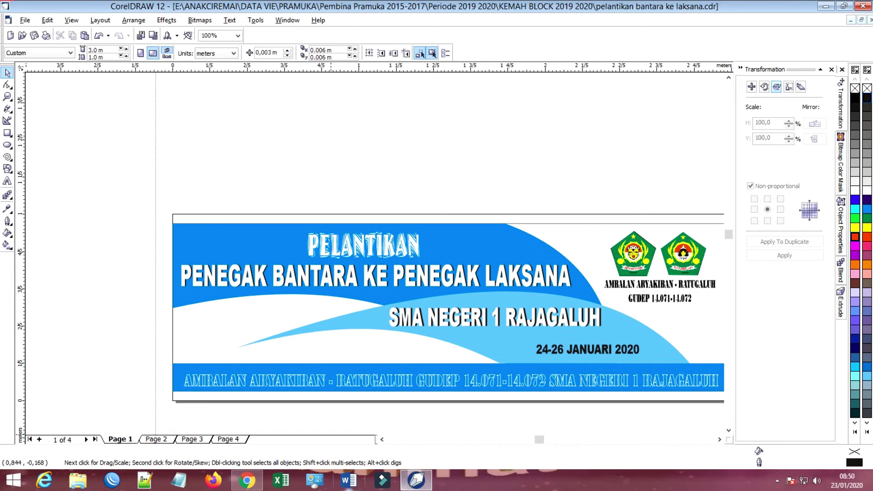
- Switch to Chrome, show Rajagaluh as a standard map, and copy a capture of about 861 x 283 pixels of the town's northern part
click(247, 480)
click(254, 434)
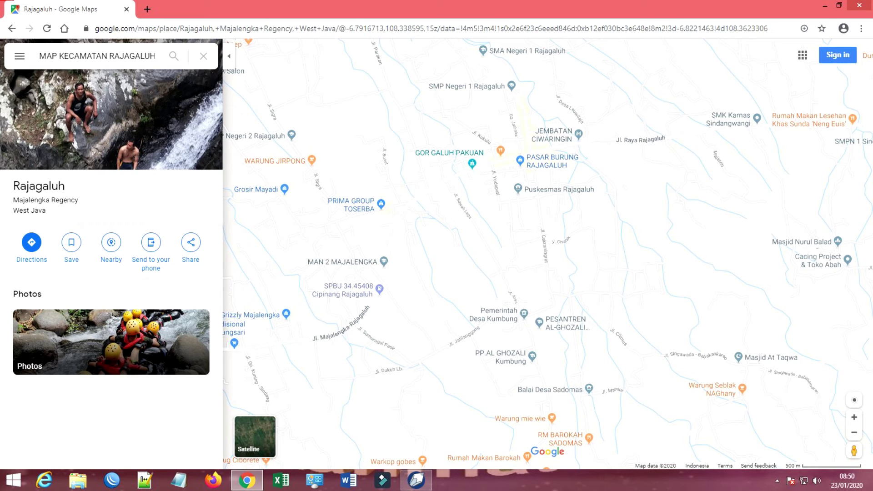
key(Print)
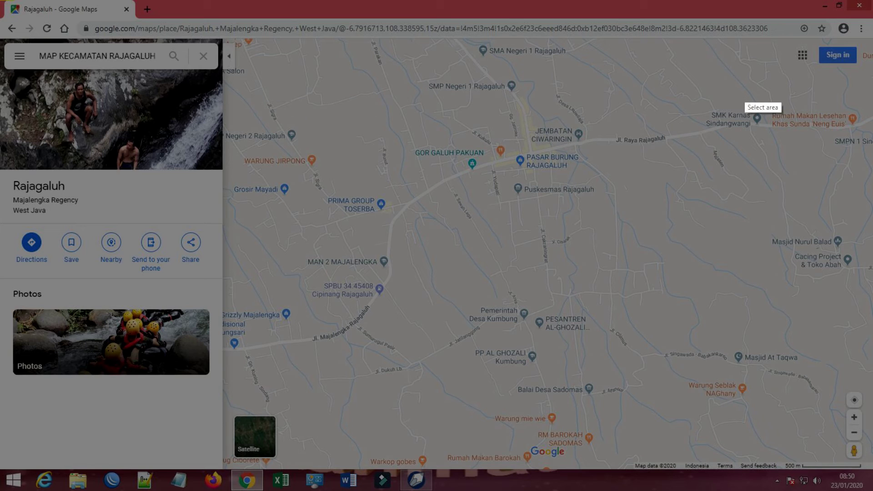
drag(245, 39, 698, 193)
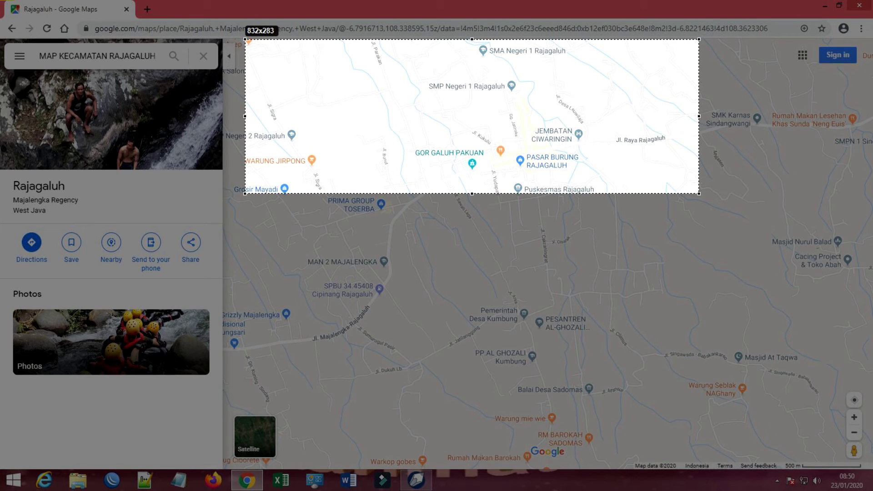
drag(699, 194, 699, 194)
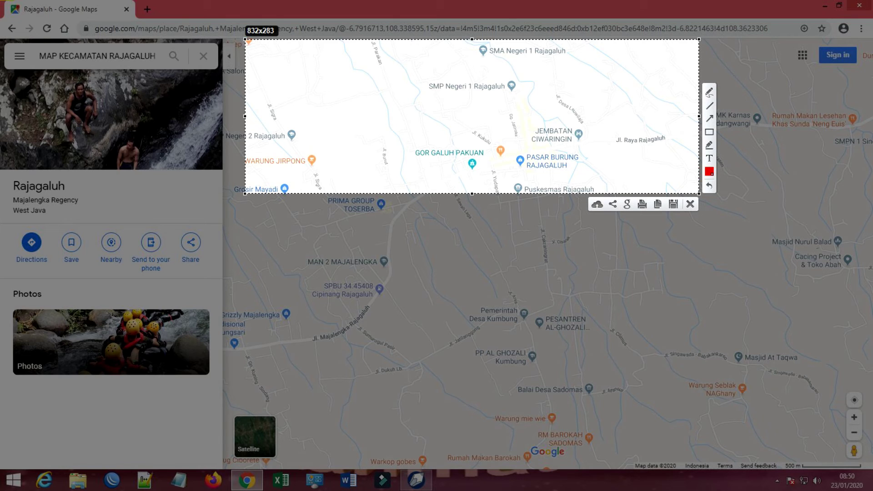
mouse_move(245, 116)
mouse_down()
mouse_move(224, 116)
mouse_move(236, 116)
mouse_up()
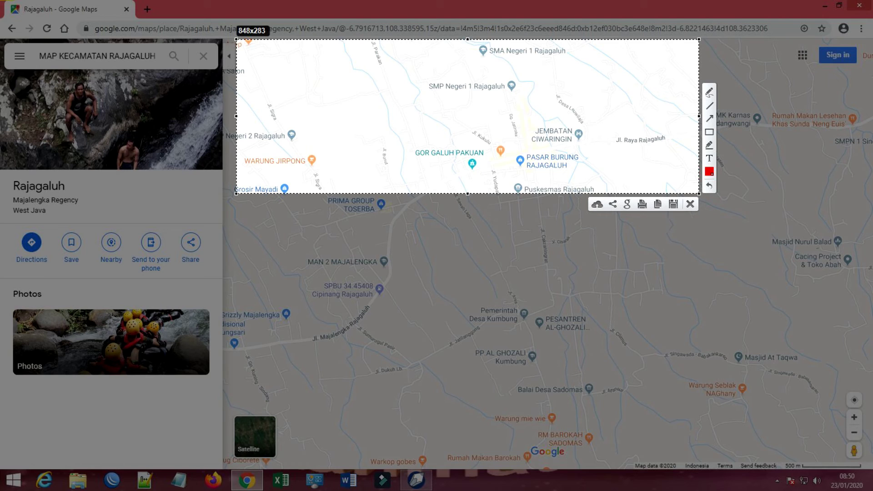
drag(698, 116, 706, 116)
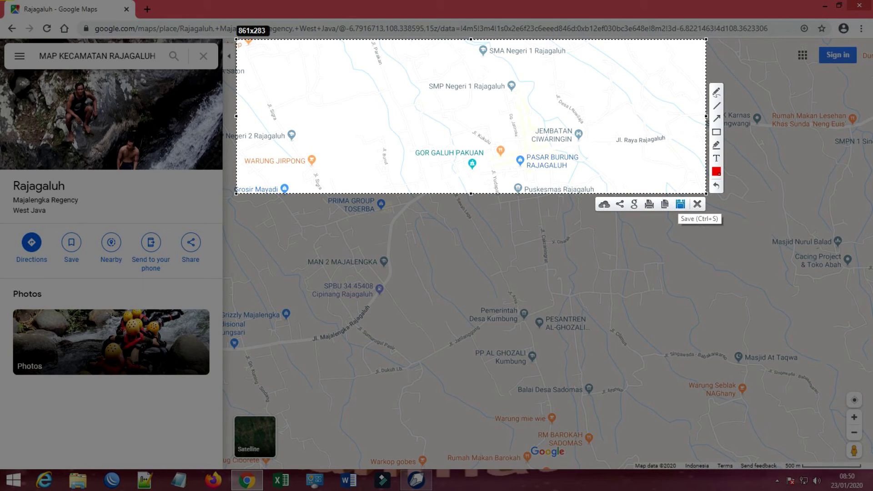
click(665, 204)
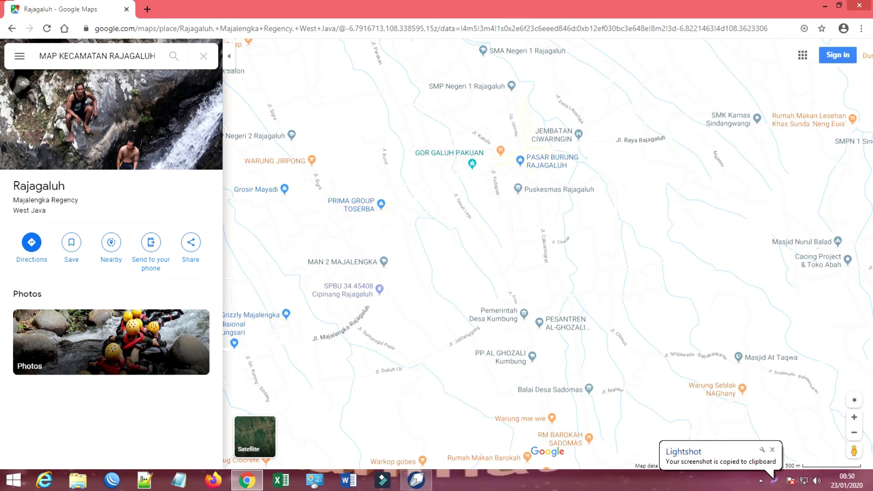
- Paste the map capture into the CorelDRAW banner, enlarged to about 1.13 x 0.37 m at the lower left above the blue strip
click(415, 479)
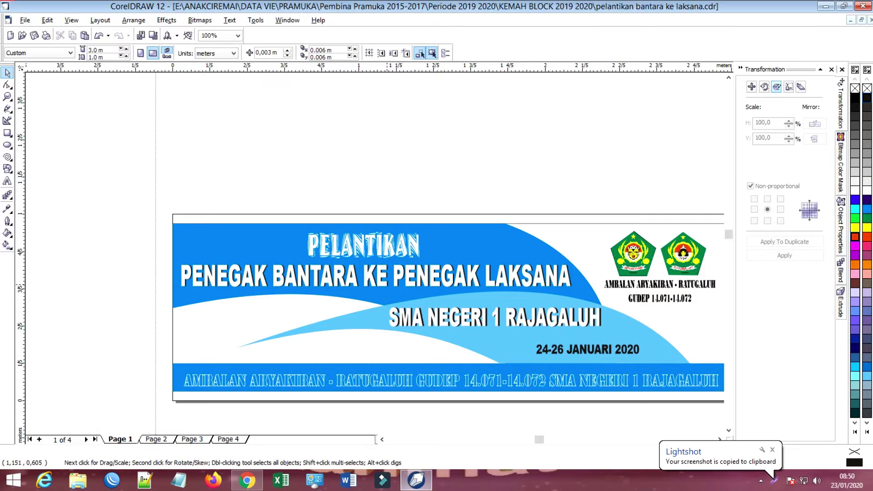
key(ctrl+v)
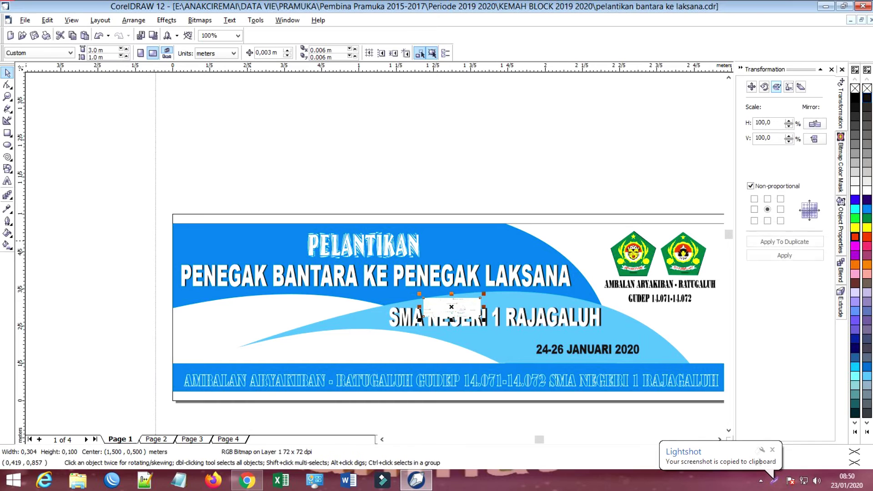
drag(452, 307, 417, 368)
drag(331, 339, 280, 327)
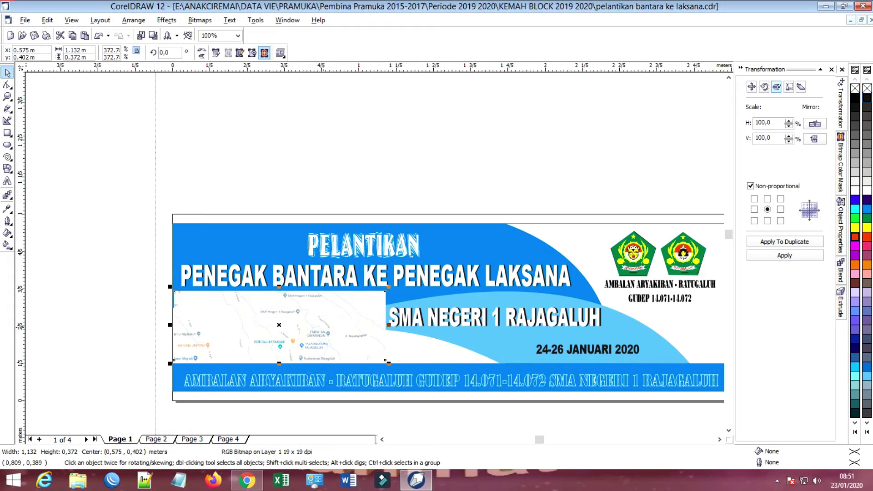
- Set the map image's width to 2 m and move it to start at the banner's left edge above the blue strip
click(75, 50)
text(2)
key(Return)
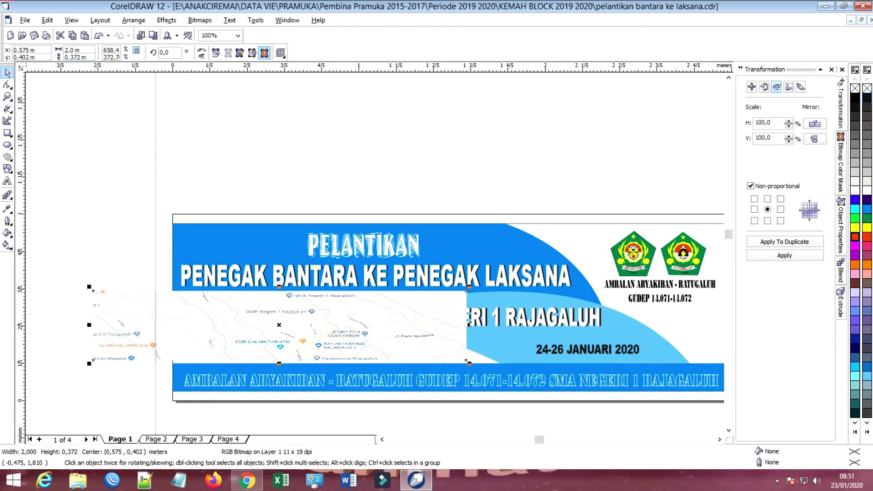
mouse_move(270, 326)
mouse_down()
mouse_move(336, 325)
mouse_move(275, 326)
mouse_move(285, 326)
mouse_up()
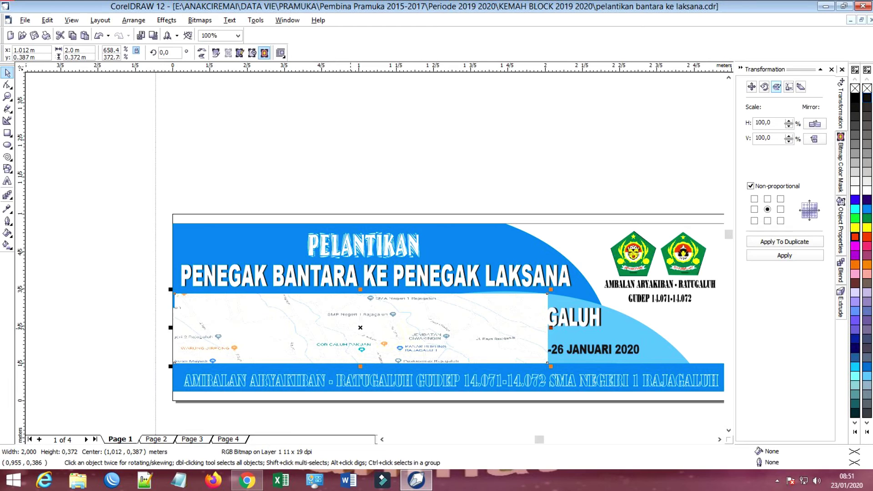
- Nudge the map image to centre at about 1.018 x 0.393 m and send it behind all other banner objects
drag(351, 329, 348, 328)
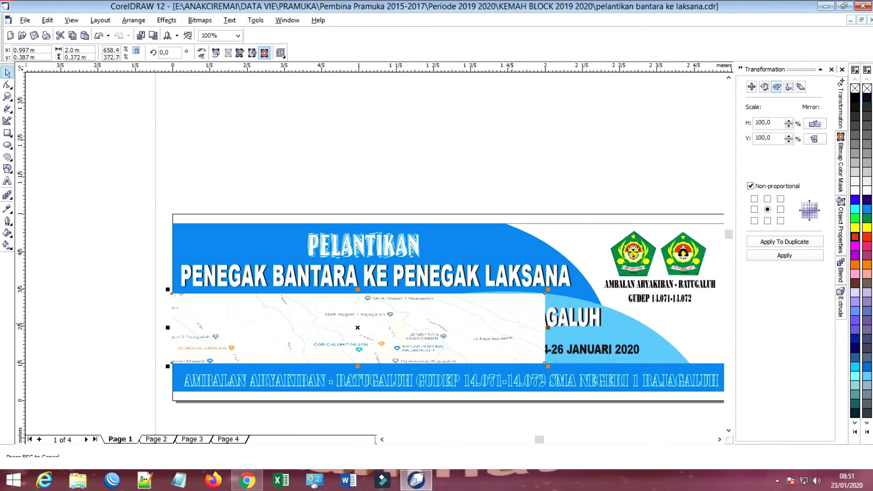
drag(347, 327, 351, 327)
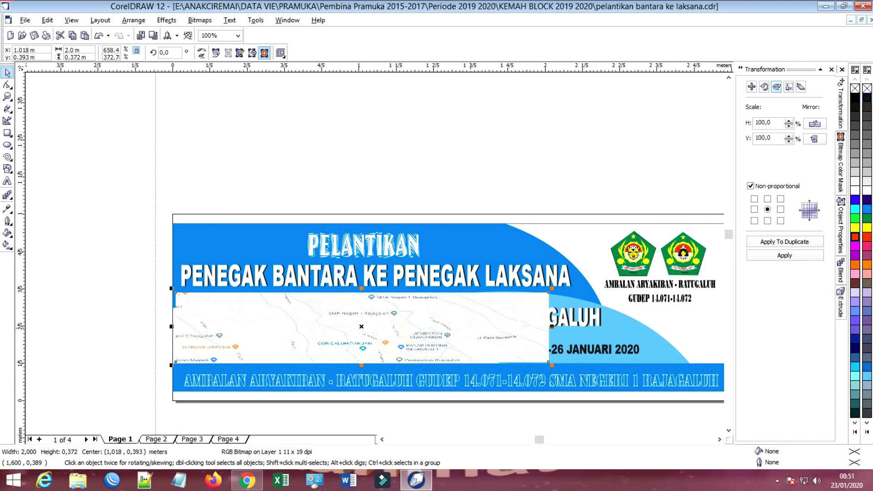
key(shift+Page_Down)
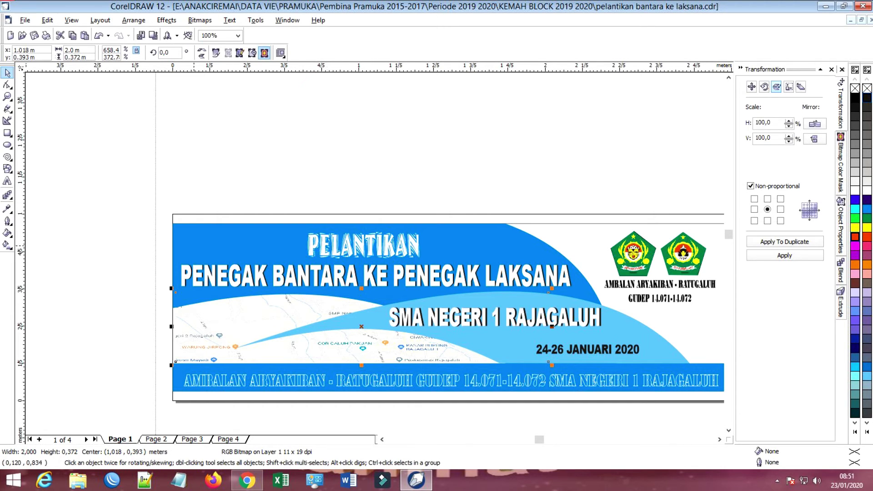
click(123, 271)
scroll(230, 330, up, 1)
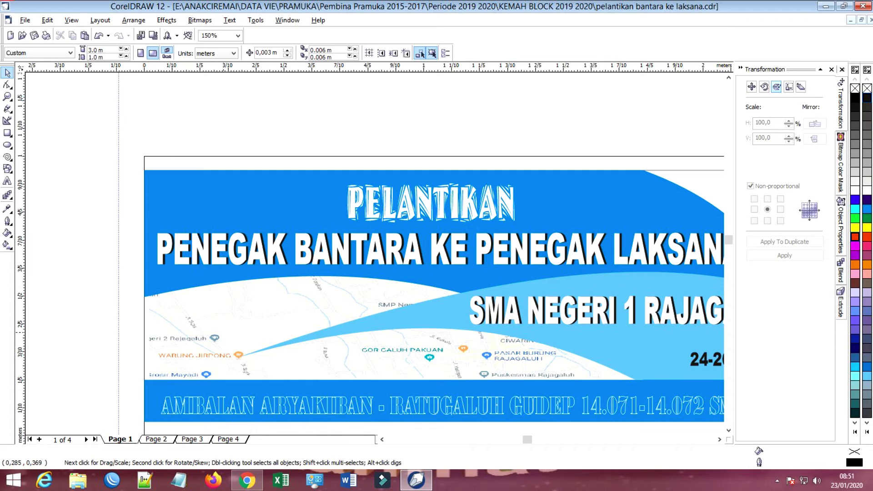
scroll(222, 335, down, 1)
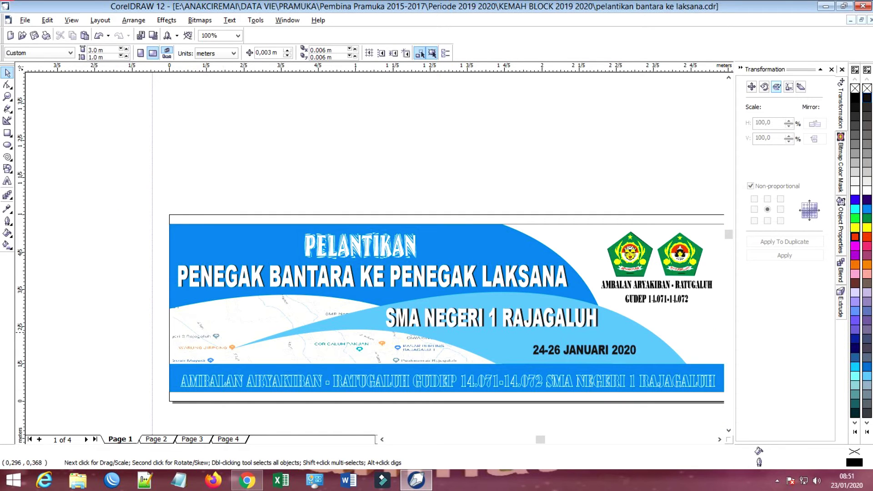
drag(288, 318, 267, 319)
key(ctrl+z)
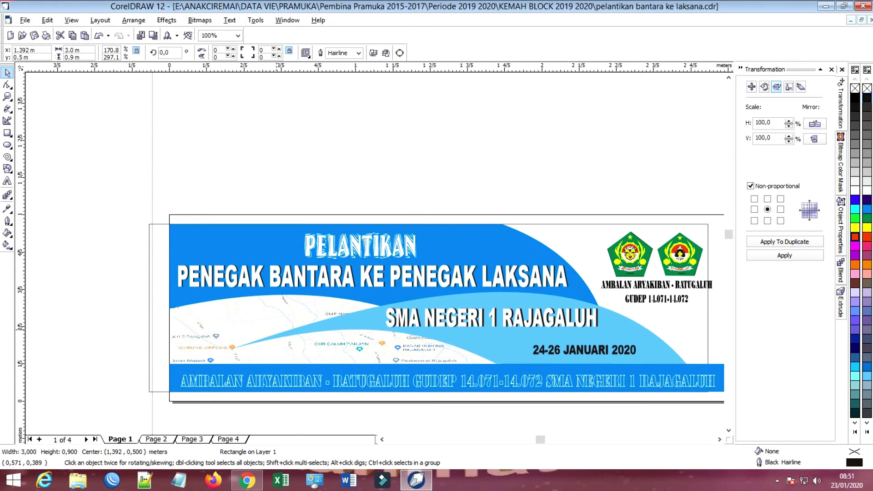
click(300, 133)
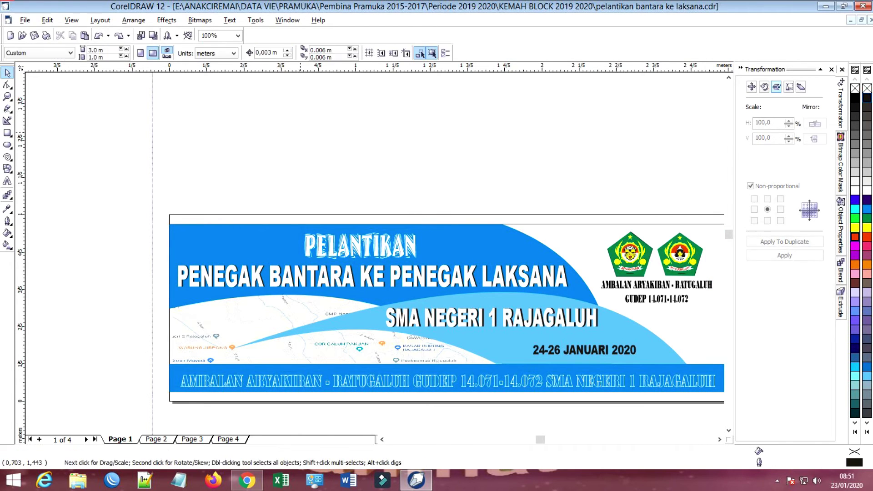
- Send the unfilled 3 x 0.9 m outline rectangle to the back, behind the map image
click(262, 327)
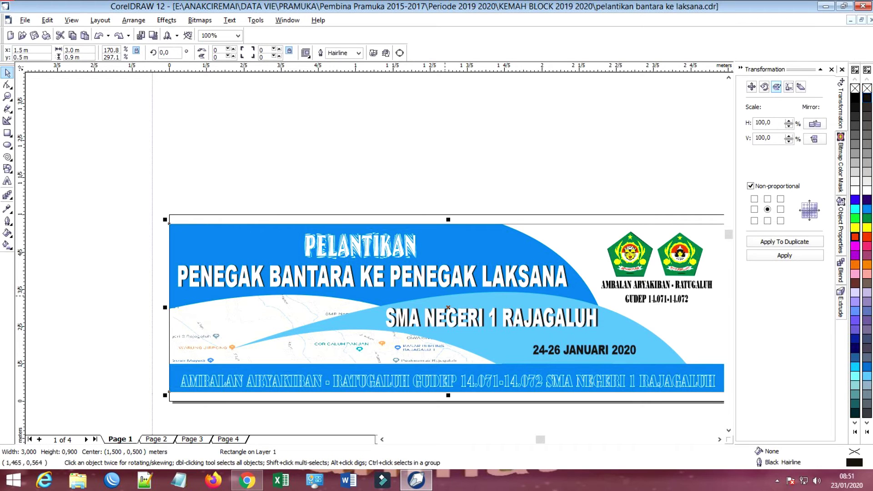
click(335, 345)
click(148, 339)
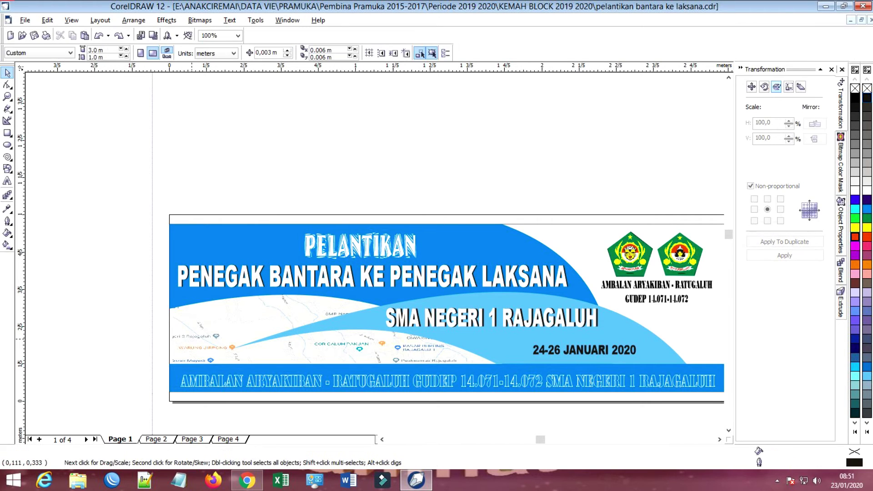
click(195, 340)
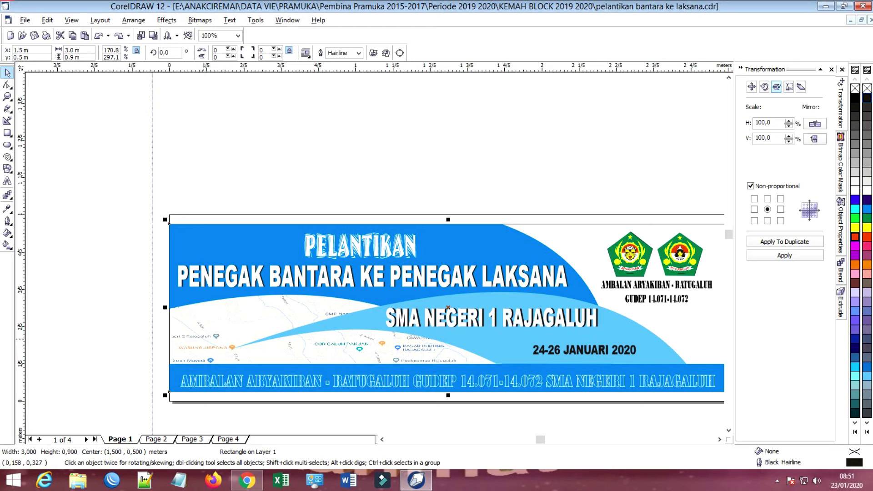
key(shift+Page_Down)
click(153, 332)
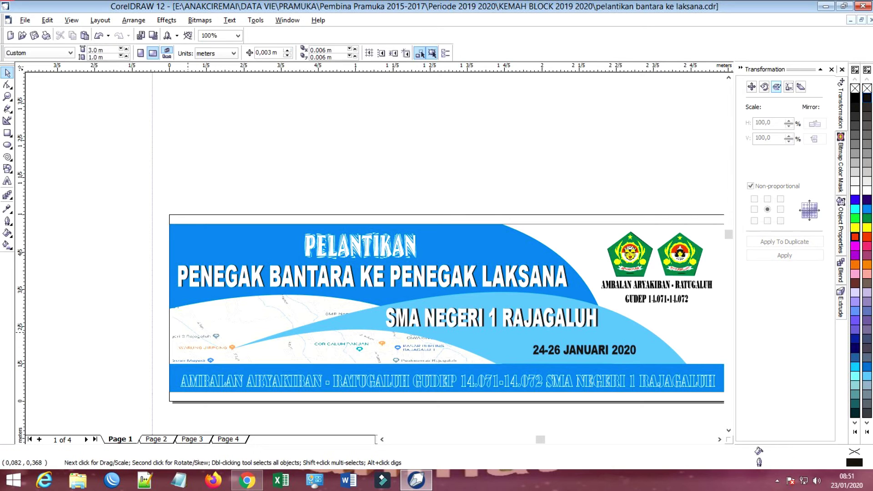
- Enlarge the map image to about 2.97 x 0.74 m so it fills the banner background above the bottom blue strip
click(218, 332)
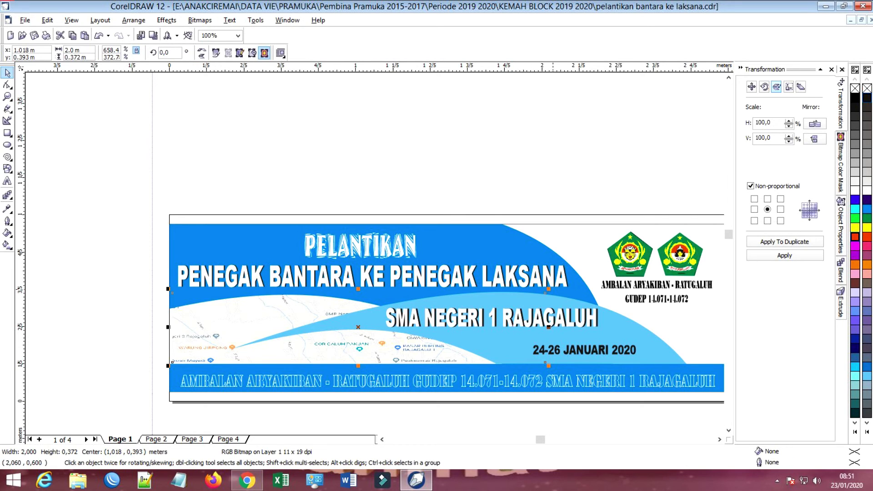
drag(549, 289, 606, 257)
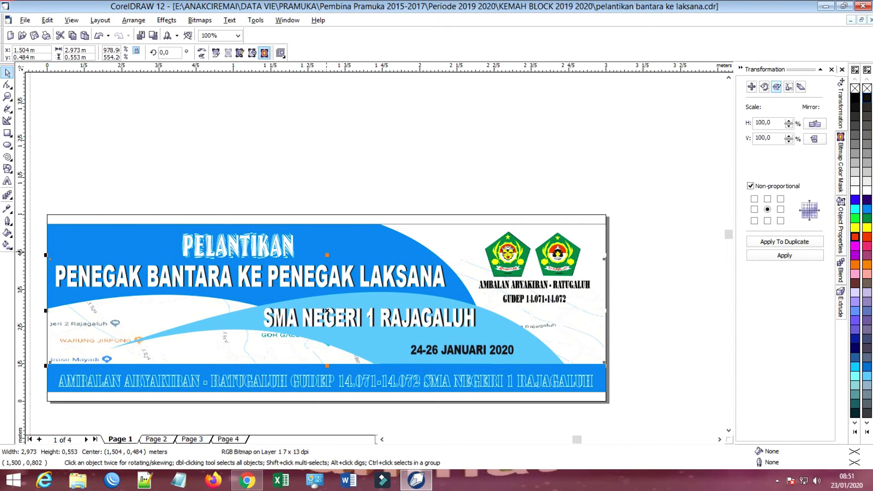
drag(327, 255, 327, 224)
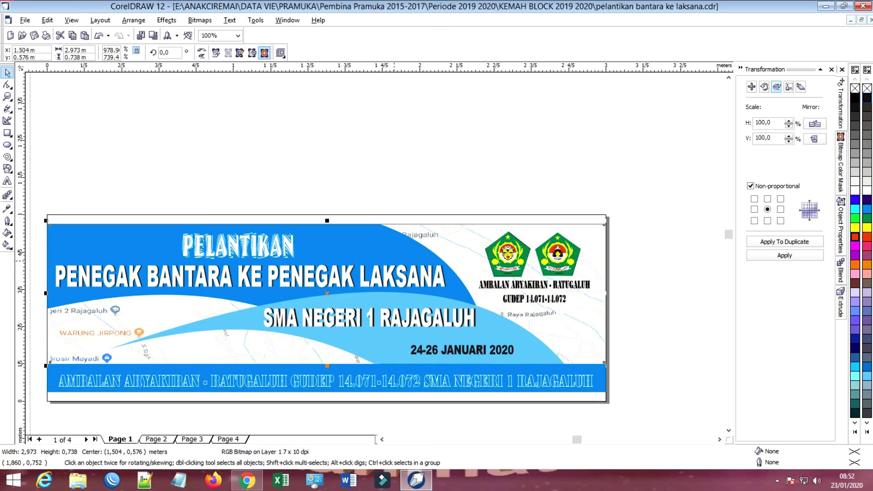
scroll(394, 261, down, 1)
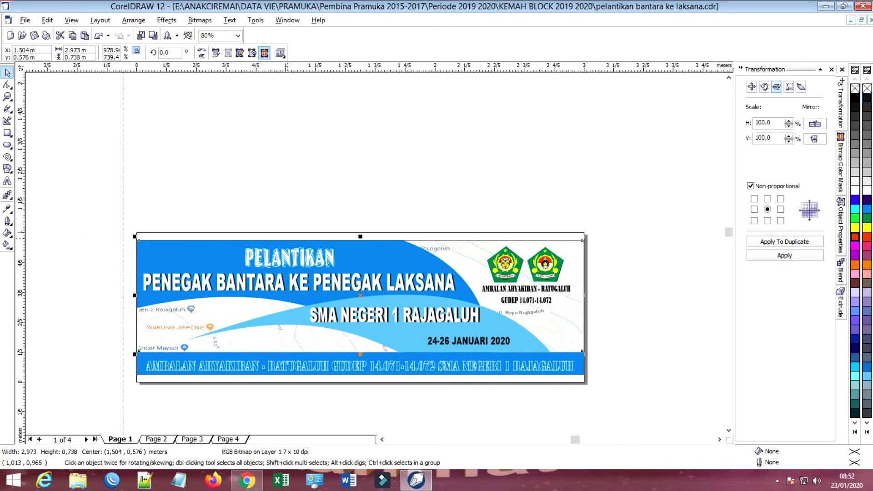
key(Escape)
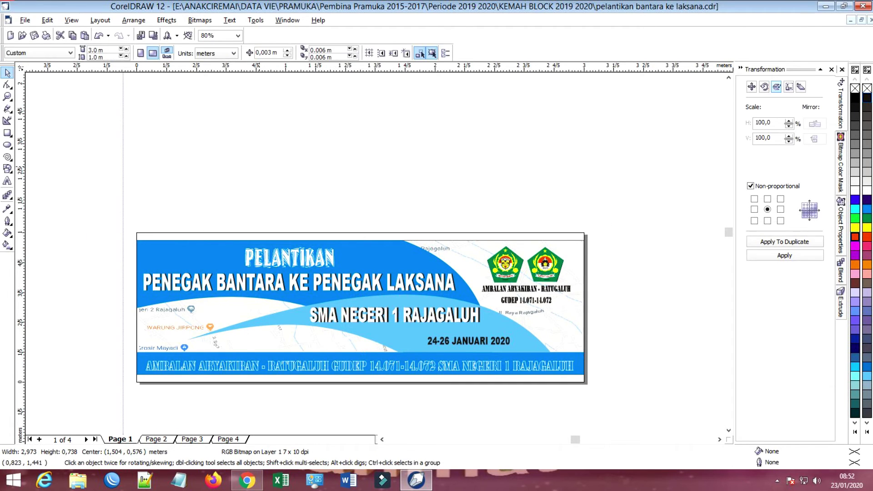
click(190, 314)
key(Escape)
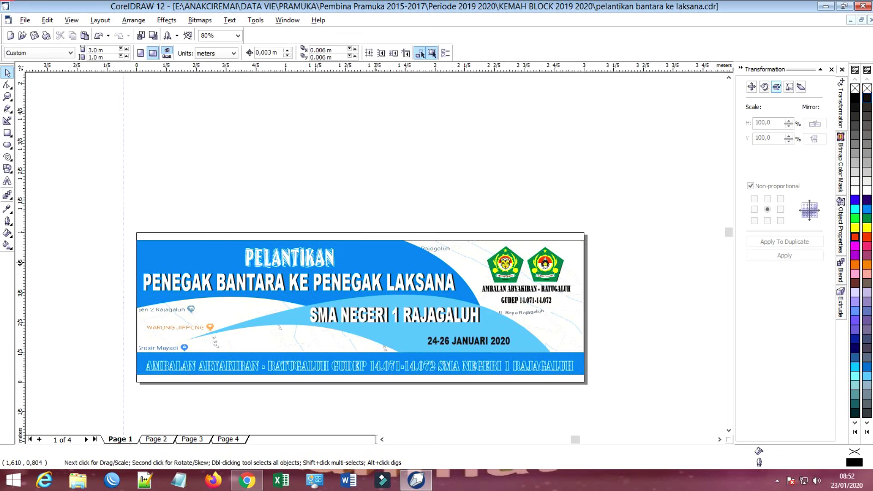
- Apply a near-horizontal linear transparency to the large dark blue shape, fading it out to the right, with its midpoint close to the transparent end
click(377, 262)
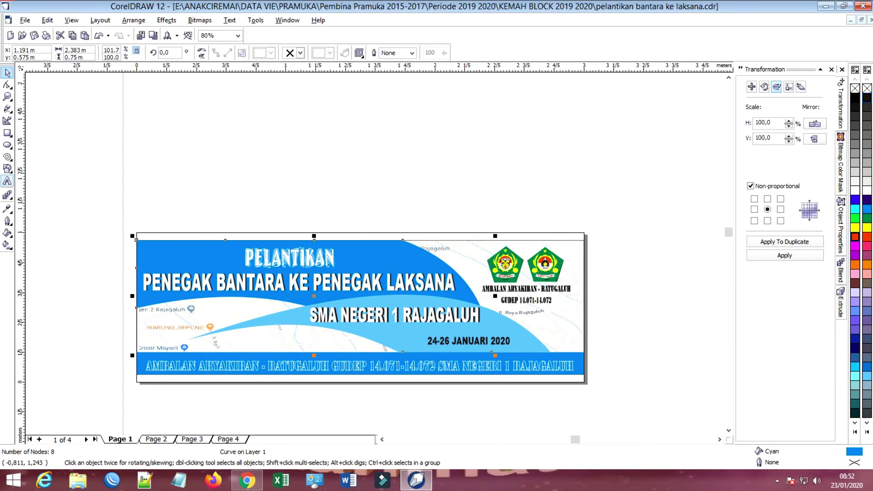
click(7, 168)
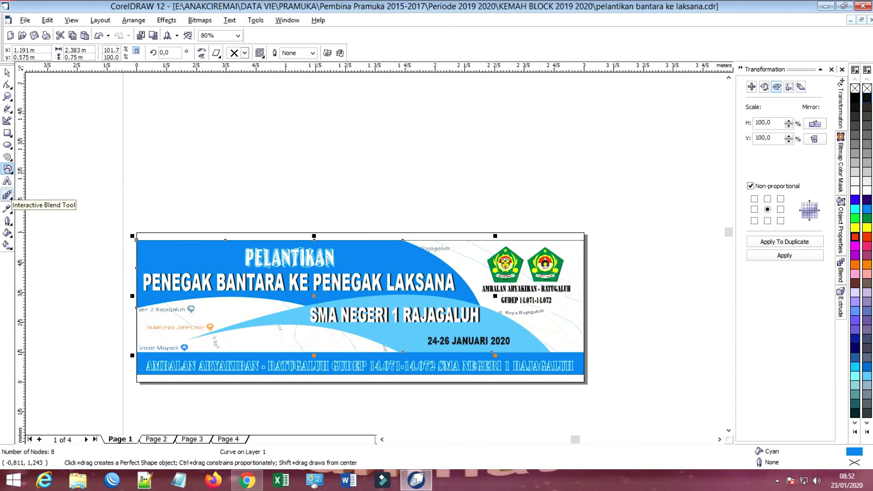
click(7, 195)
click(7, 195)
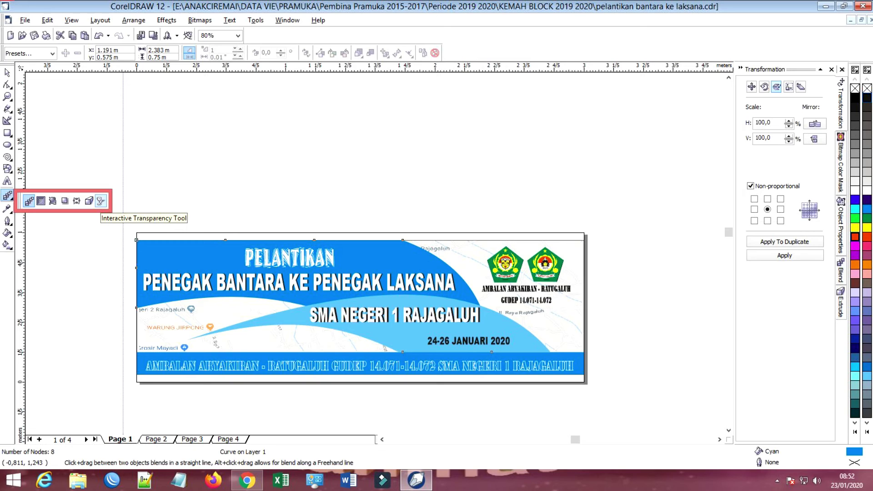
click(101, 201)
mouse_move(362, 263)
mouse_down()
mouse_move(169, 263)
mouse_move(390, 261)
mouse_move(372, 265)
mouse_up()
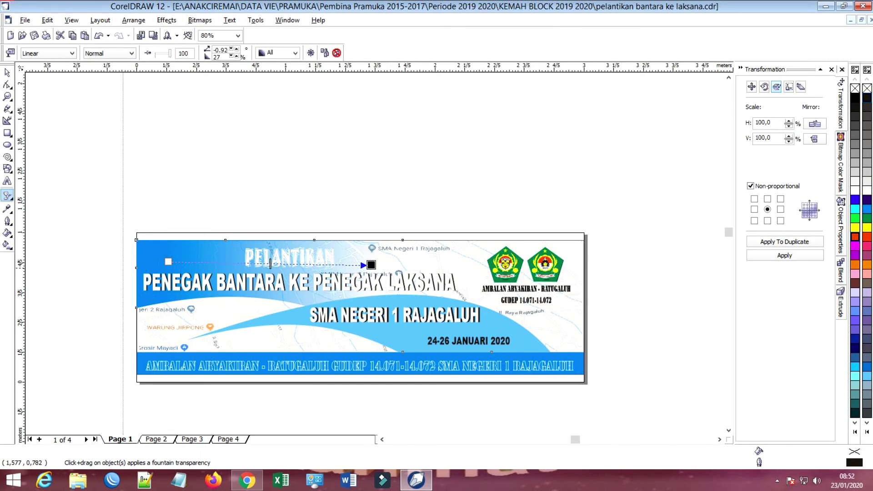
drag(271, 263, 354, 264)
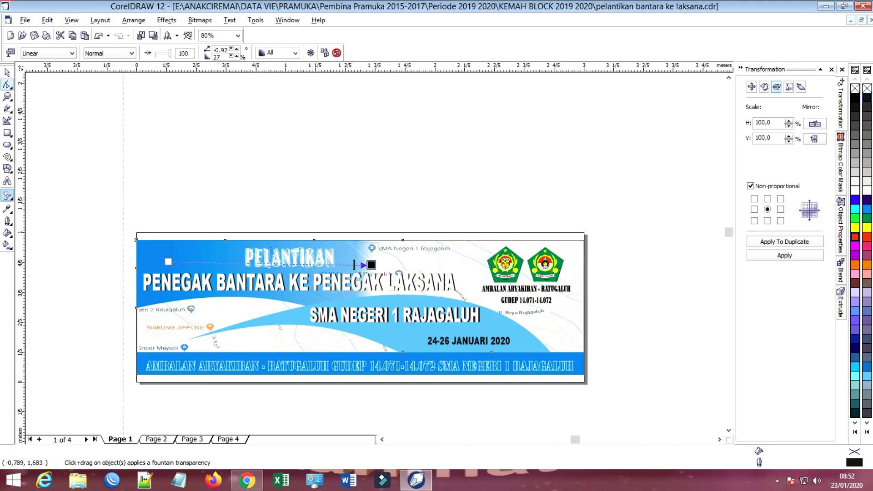
click(6, 72)
click(94, 190)
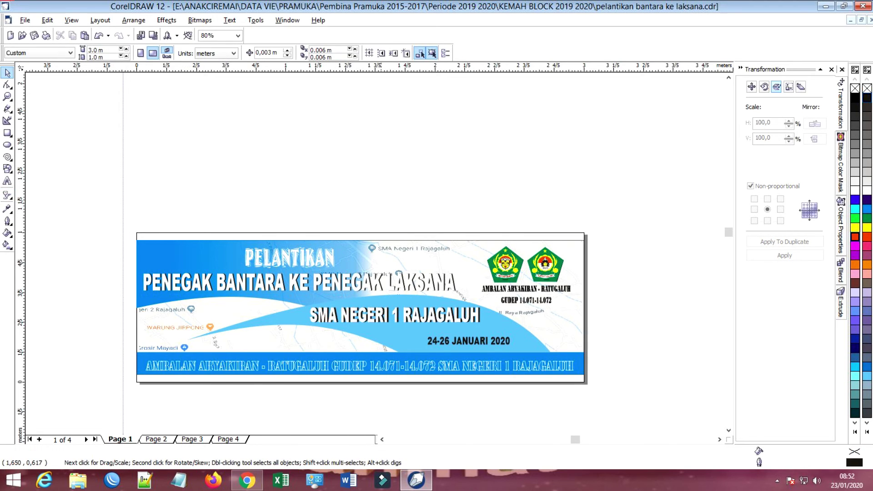
- Compare Cyan, Green and White fills on the "PENEGAK BANTARA KE PENEGAK LAKSANA" text, settling on Red
click(400, 285)
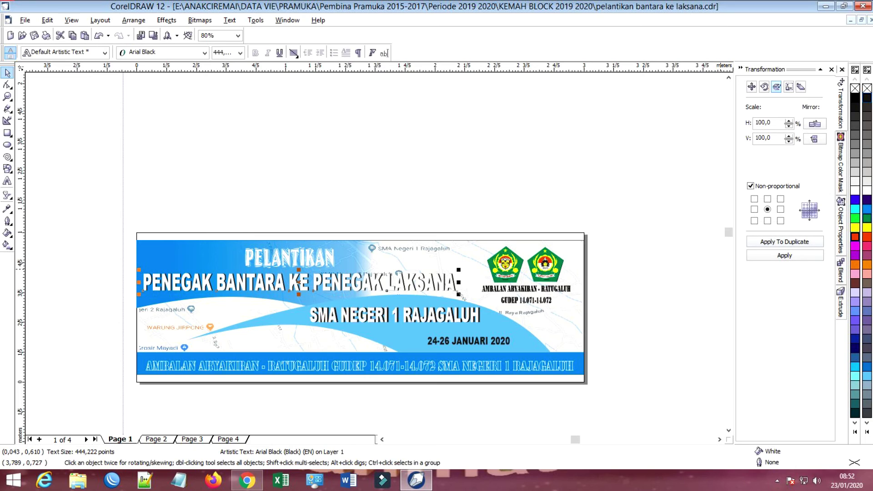
click(867, 218)
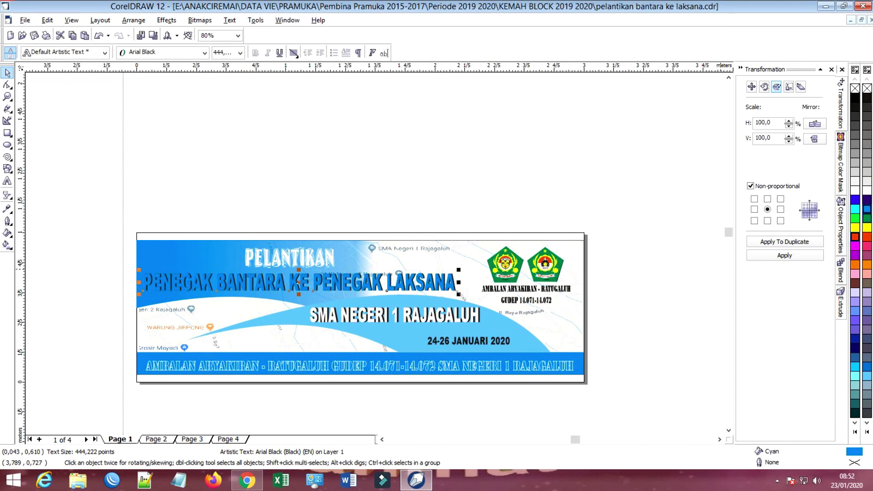
click(867, 190)
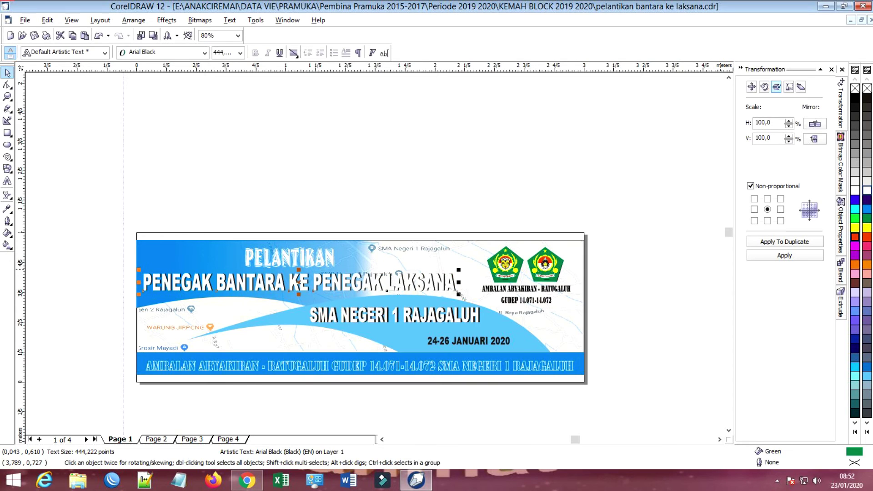
click(867, 209)
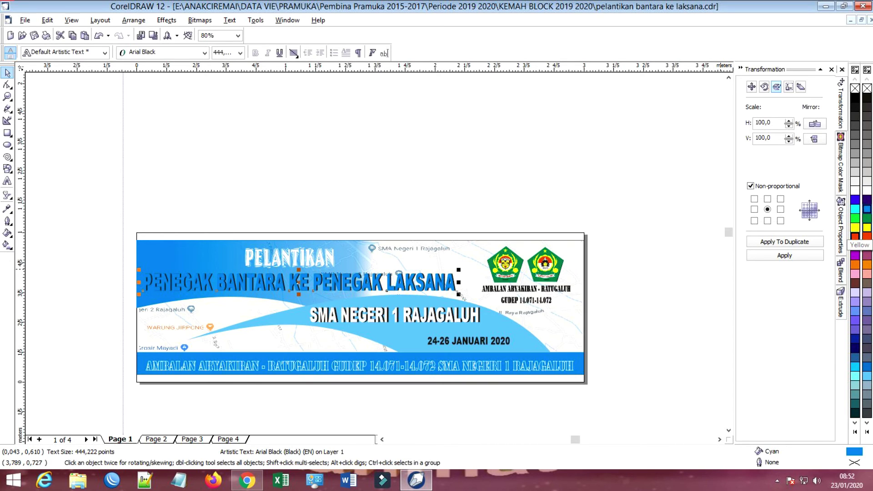
click(867, 236)
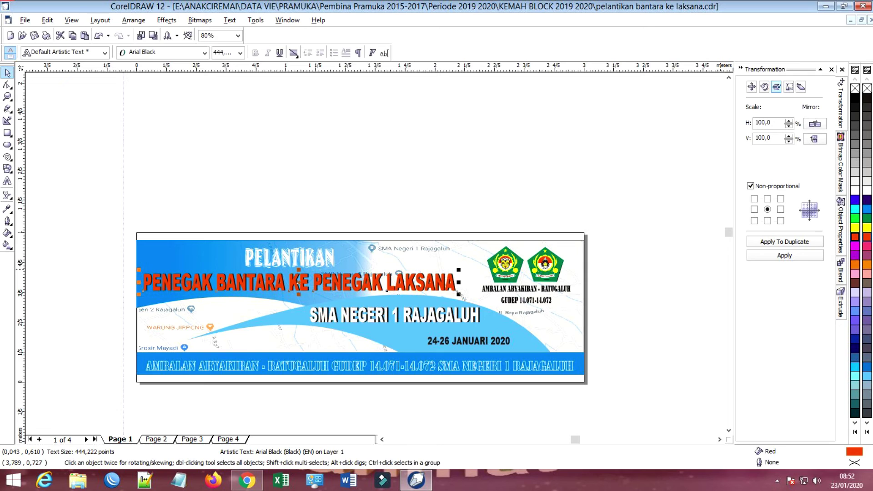
click(867, 190)
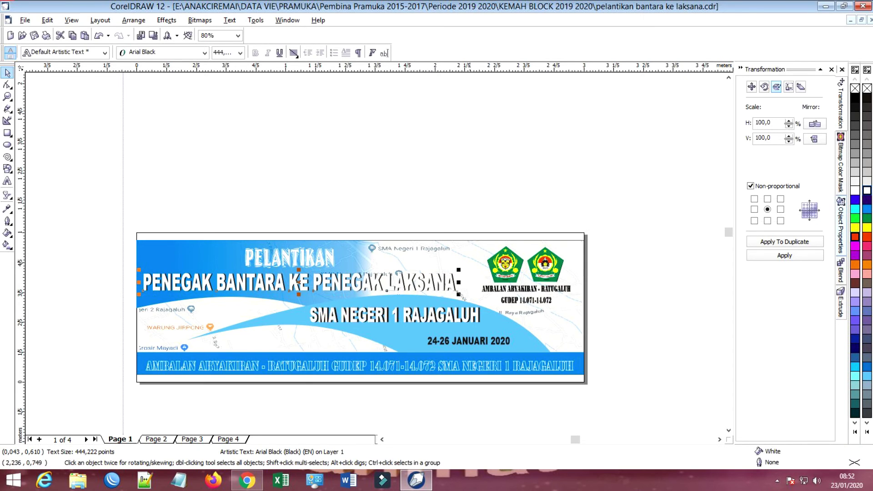
scroll(466, 272, up, 1)
scroll(468, 272, down, 1)
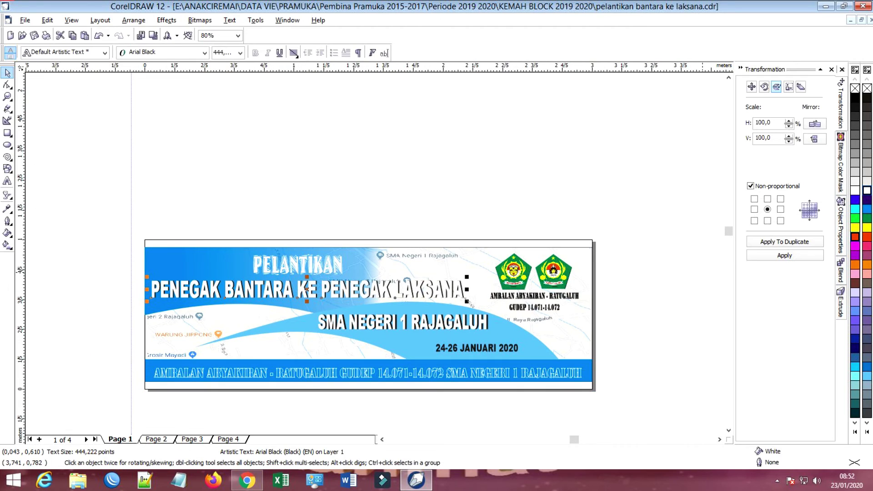
click(867, 237)
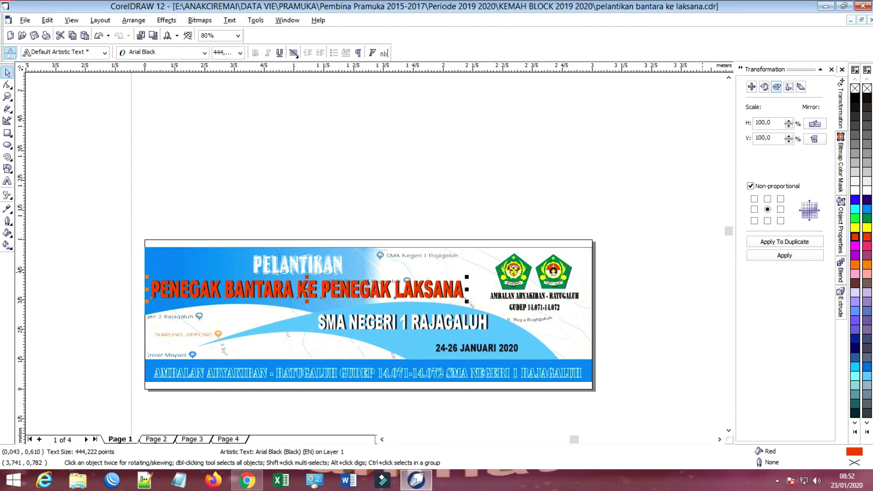
- Try Yellow and Green fills on the "PELANTIKAN" text and restore its White fill
click(297, 265)
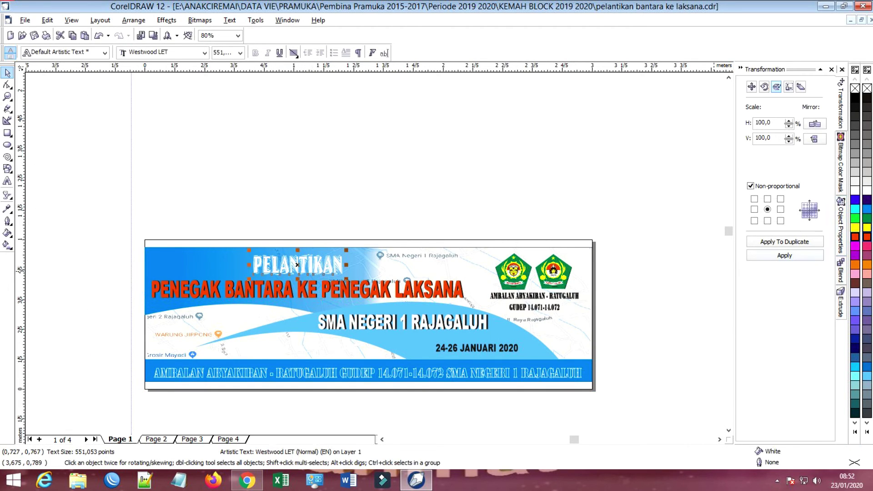
click(866, 227)
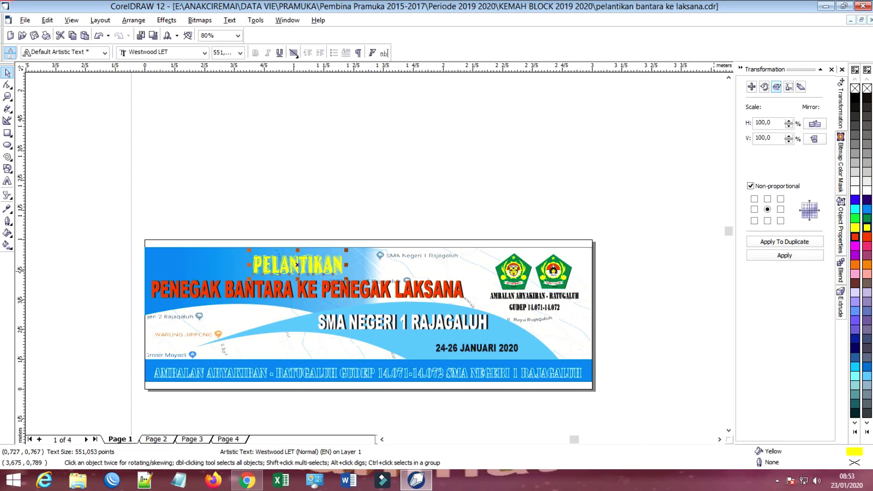
click(867, 218)
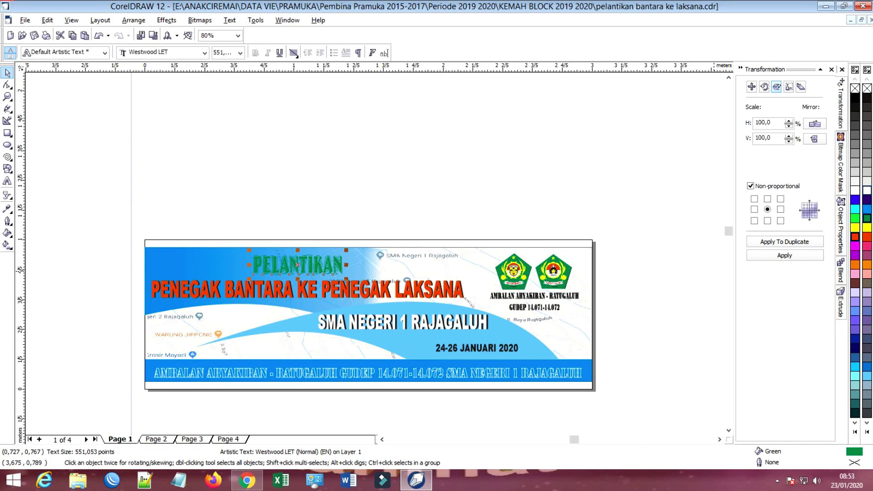
click(867, 190)
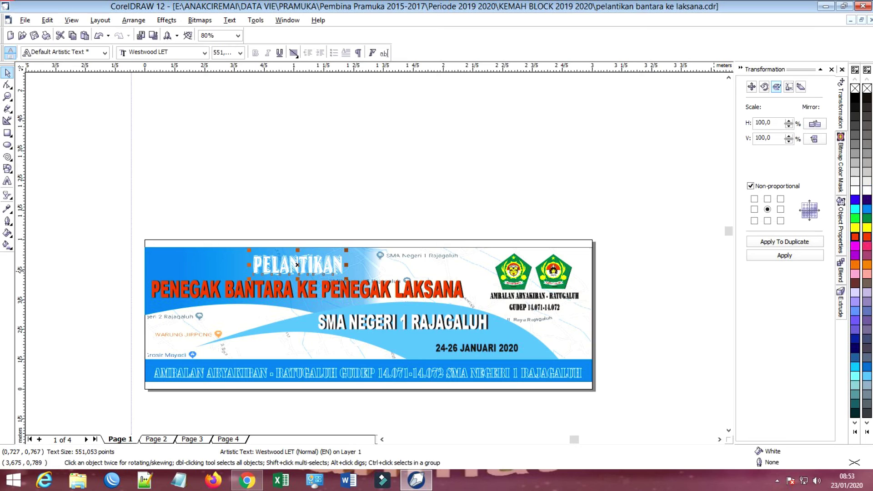
- Fill the "PELANTIKAN" text with Red
click(867, 236)
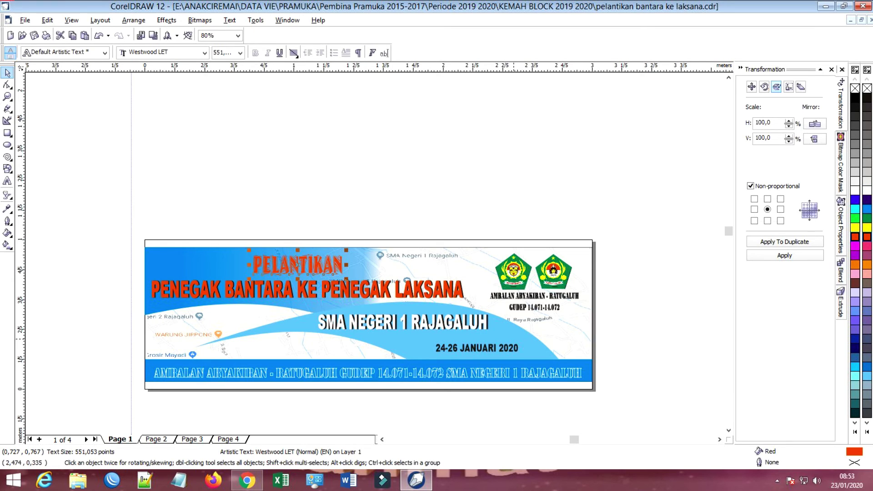
- Apply a near-horizontal linear transparency across the Ice Blue curved shape, fading it out towards its left tip, with the midpoint nearer the transparent end
click(514, 339)
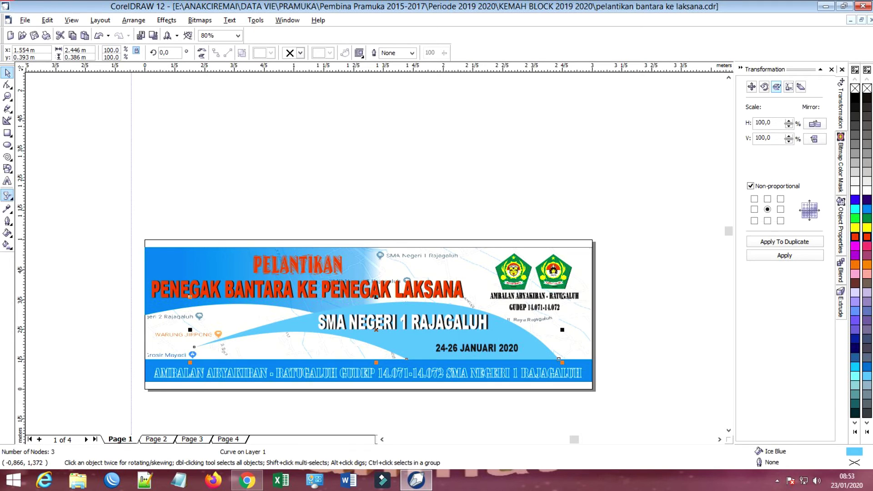
click(7, 195)
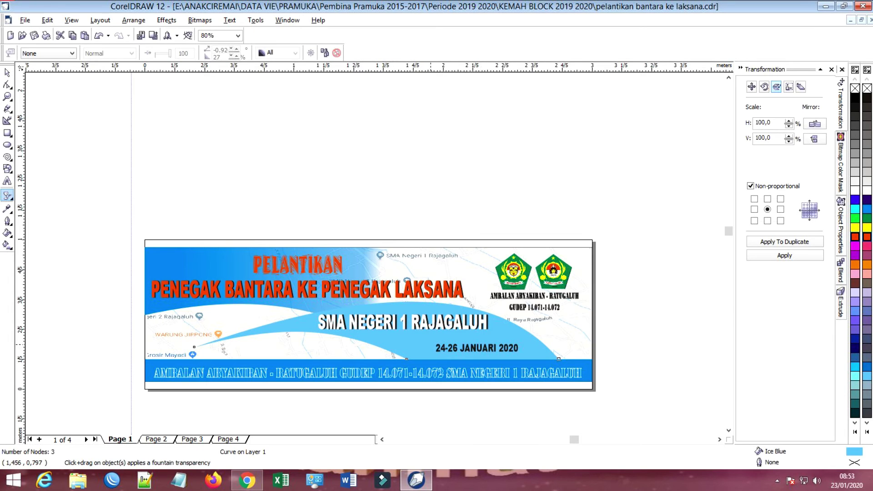
drag(391, 346, 308, 325)
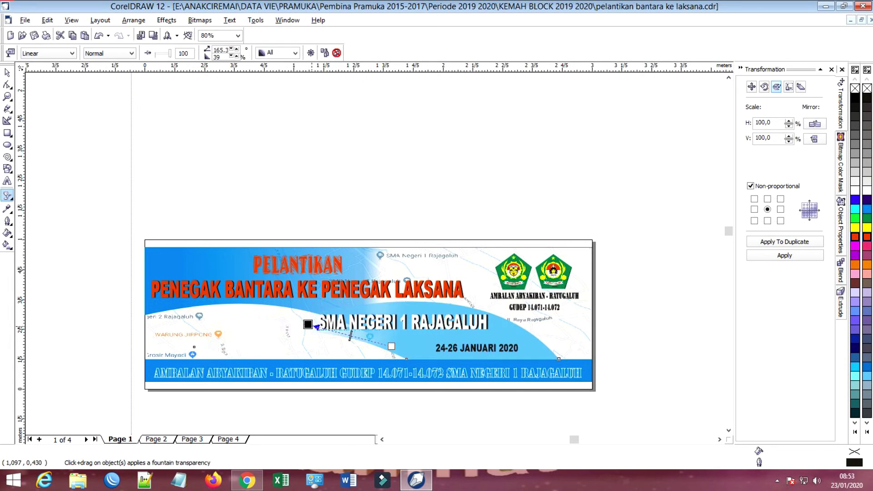
drag(392, 346, 529, 355)
drag(308, 324, 183, 334)
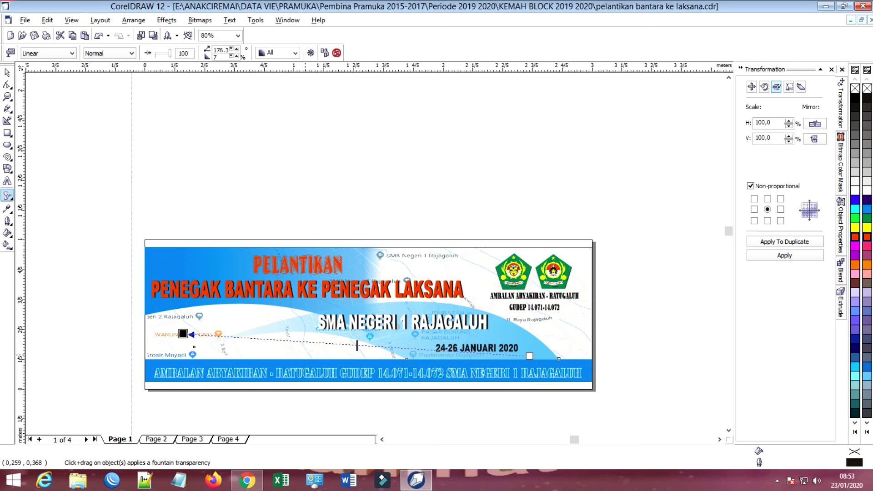
drag(358, 346, 312, 342)
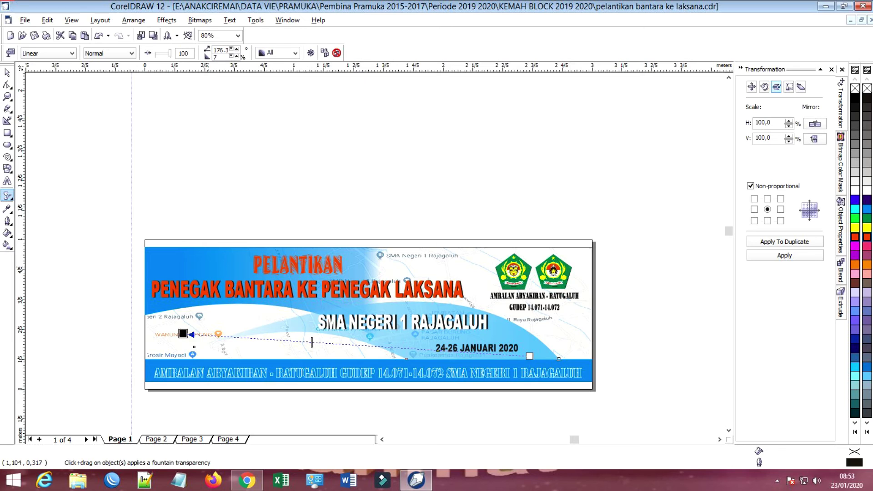
- Stretch the dark blue shape's linear transparency from near the banner's left edge to just before the logos, and shift its midpoint slightly right
drag(176, 269, 230, 271)
drag(176, 269, 153, 274)
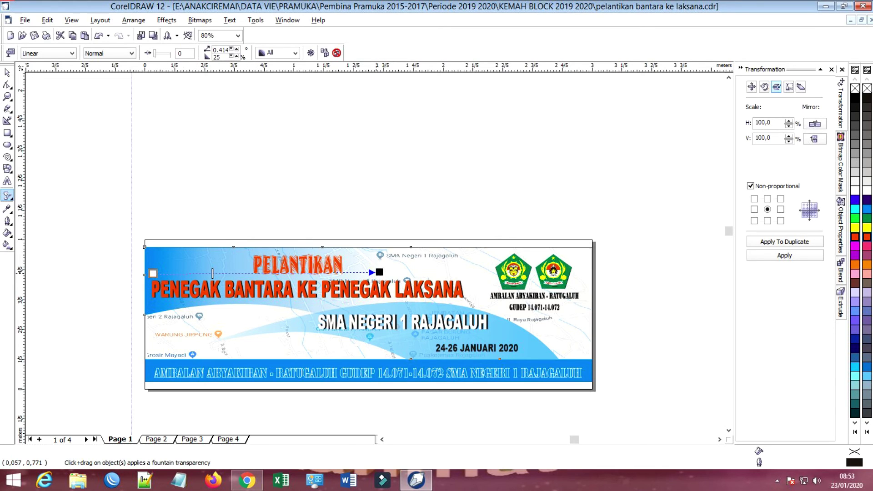
drag(379, 272, 480, 271)
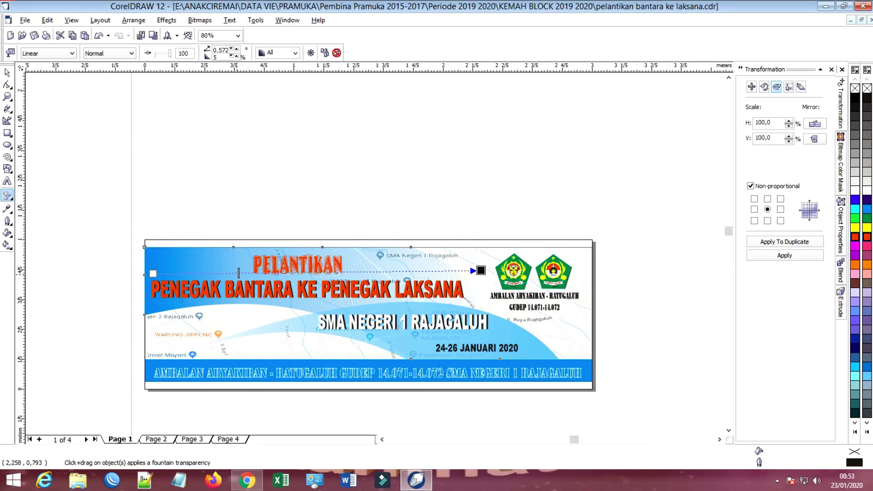
drag(238, 272, 255, 273)
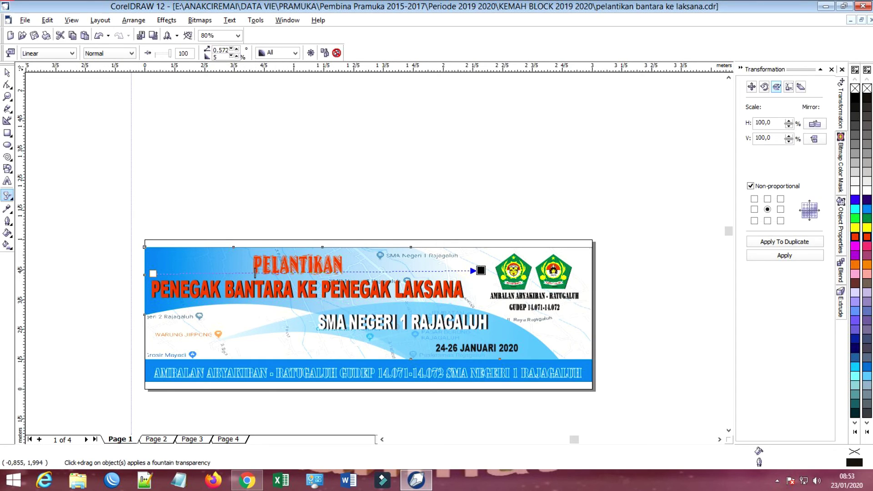
click(7, 72)
click(123, 135)
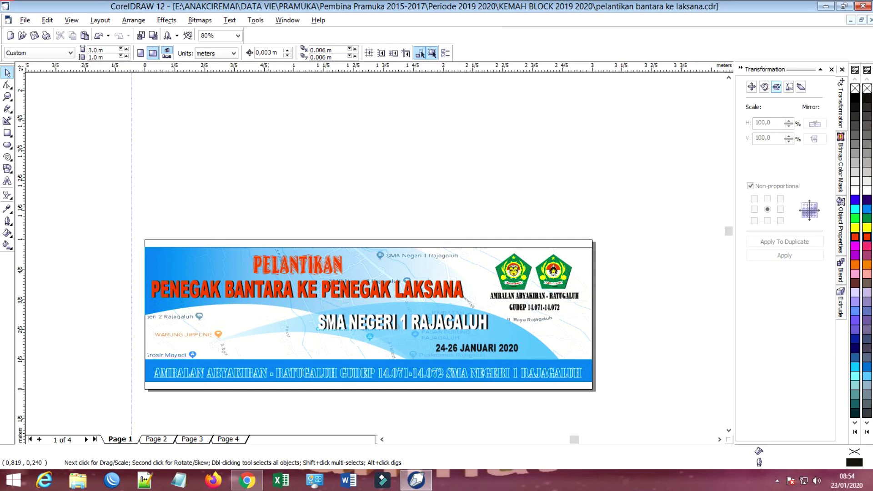
- Enlarge the "SMA NEGERI 1 RAJAGALUH" text leftwards to about 1.174 x 0.104 m
scroll(396, 263, up, 1)
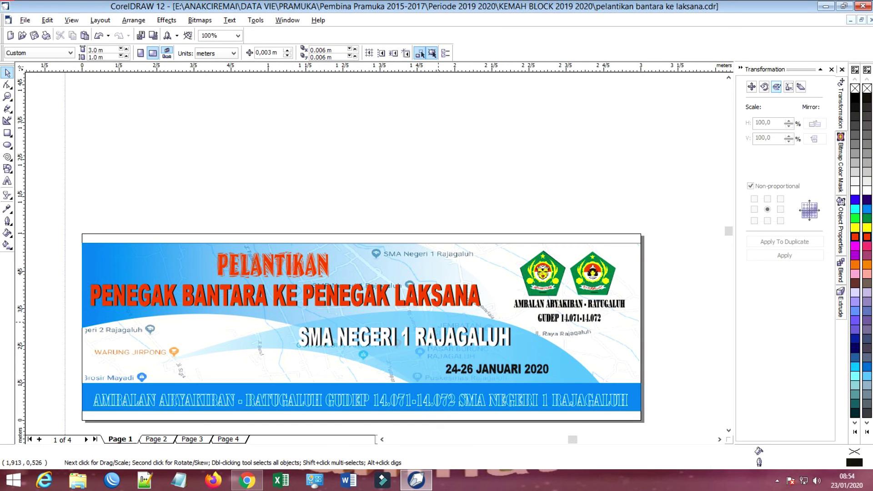
scroll(437, 323, down, 1)
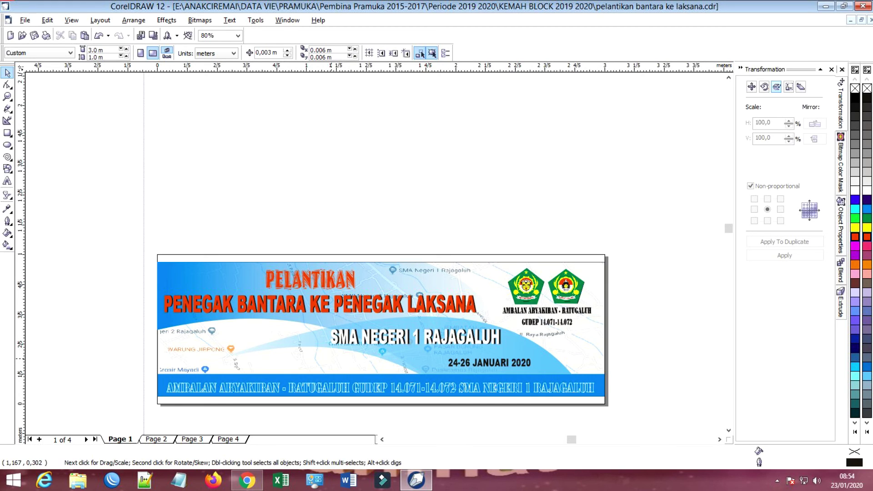
click(412, 339)
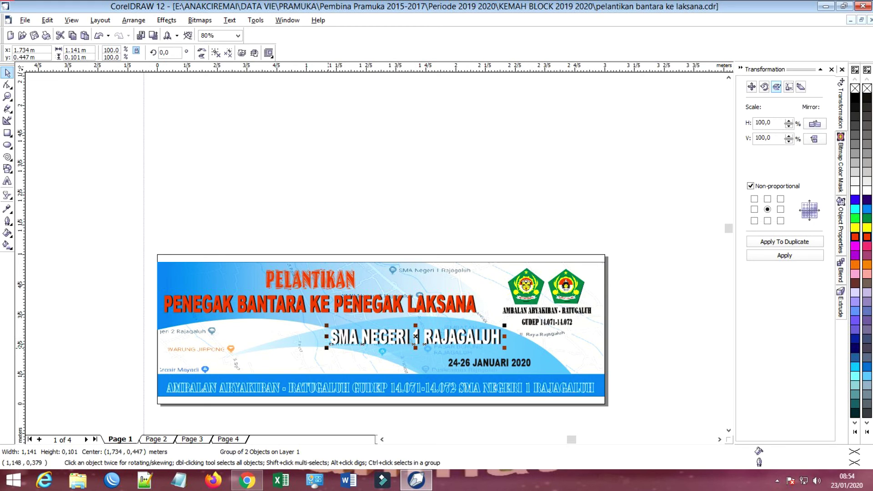
drag(327, 348, 318, 348)
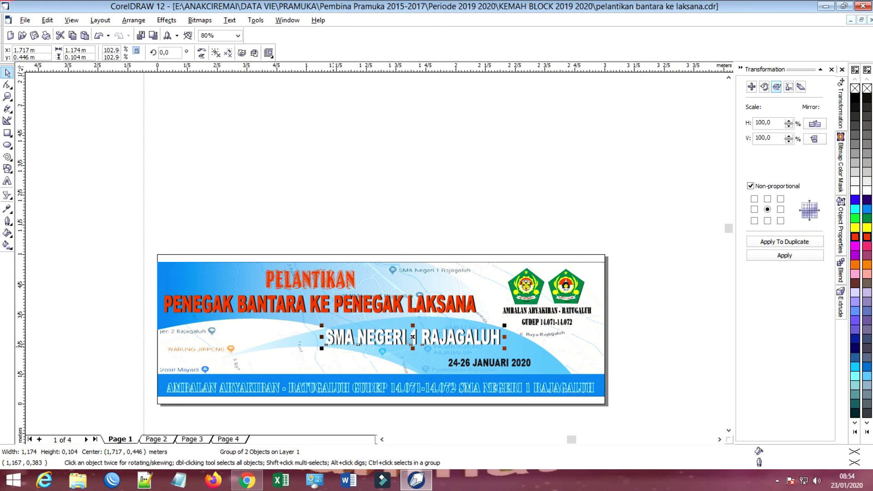
click(427, 200)
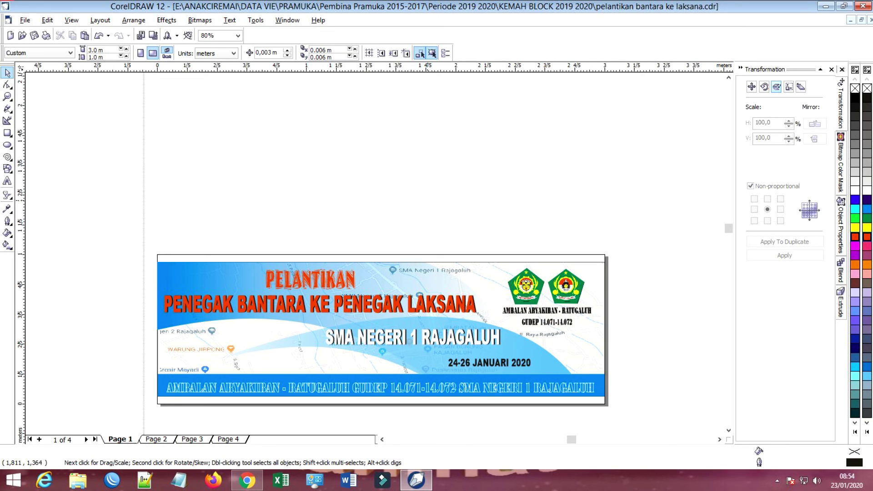
- Switch to Chrome and search Google for "HIKING KARTUN" in a new browser tab
click(247, 480)
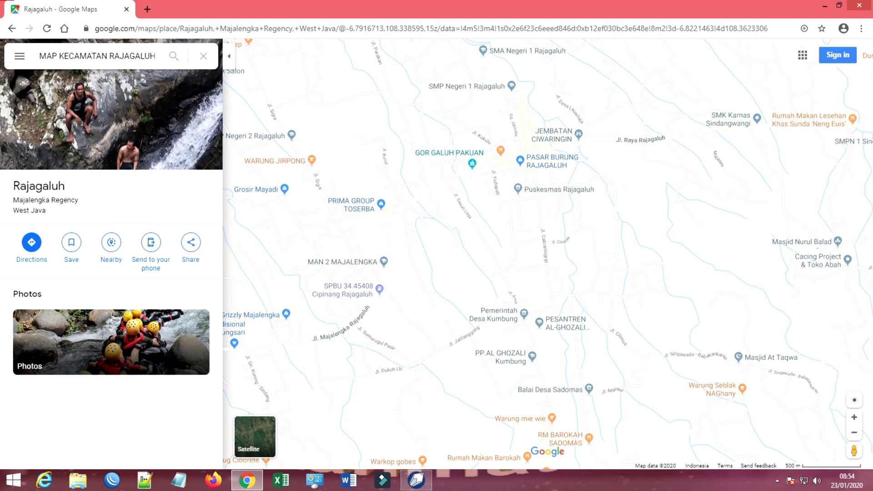
click(147, 9)
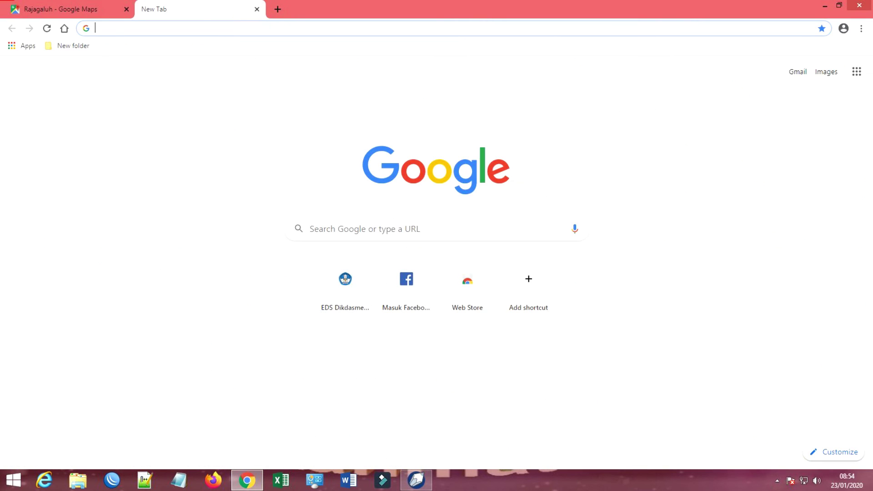
text(HIKIN)
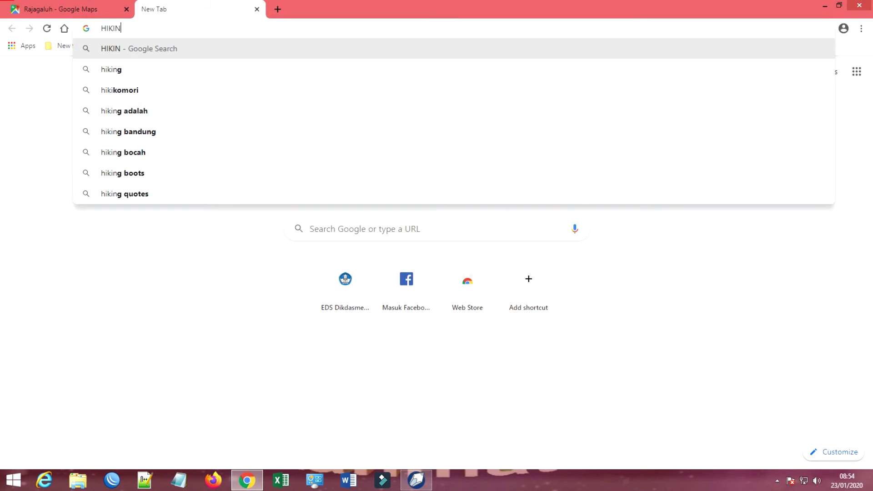
text(G )
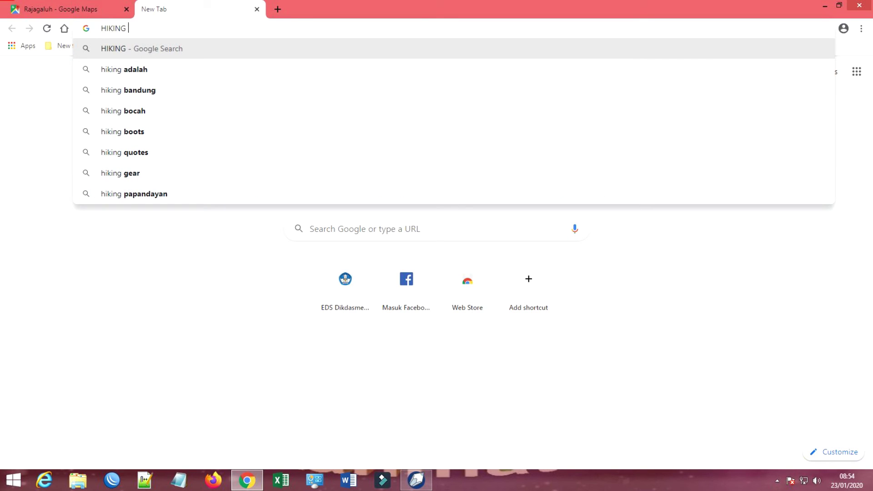
text(KARTUN)
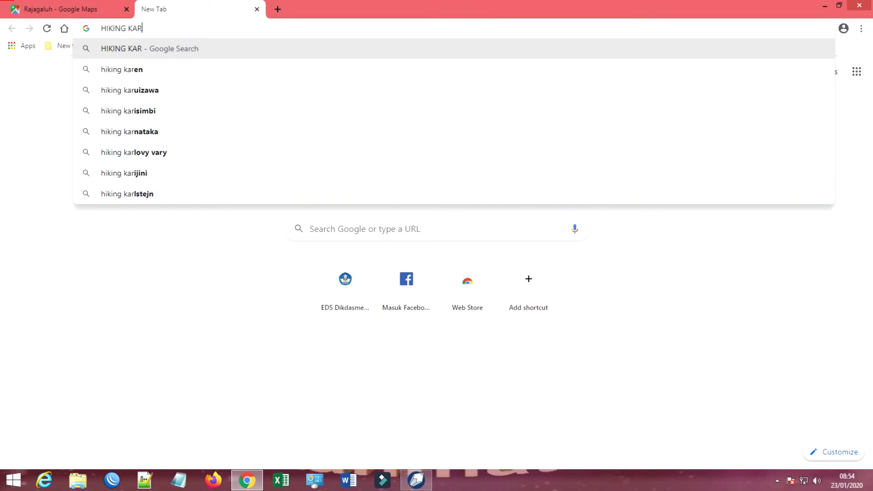
key(Return)
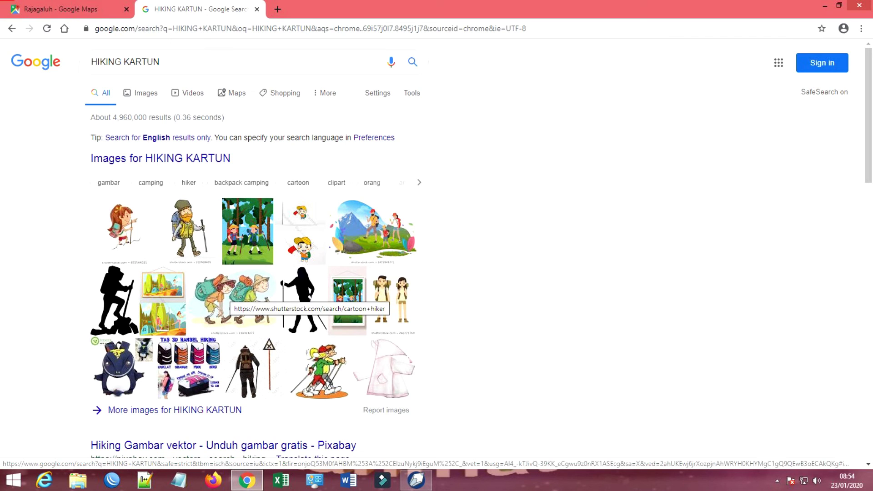
- Show the image results and refine the search to "HIKING KARTUN PNG"
scroll(255, 296, down, 2)
scroll(255, 296, up, 2)
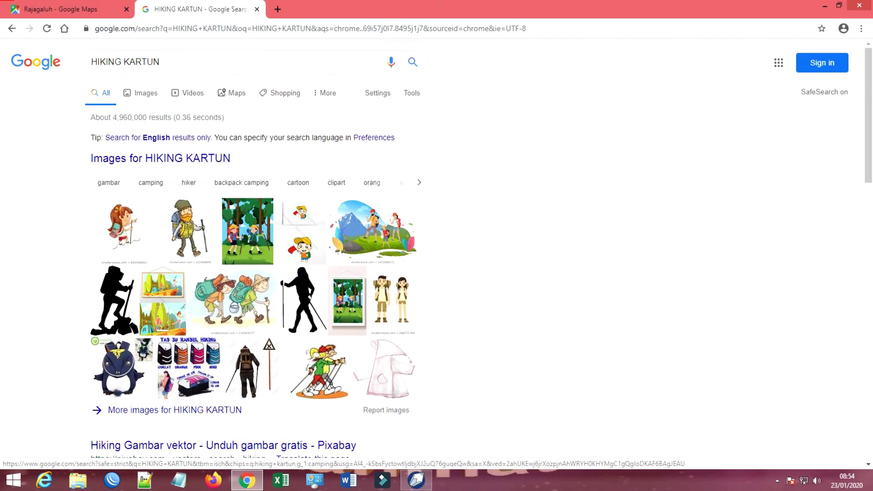
click(141, 93)
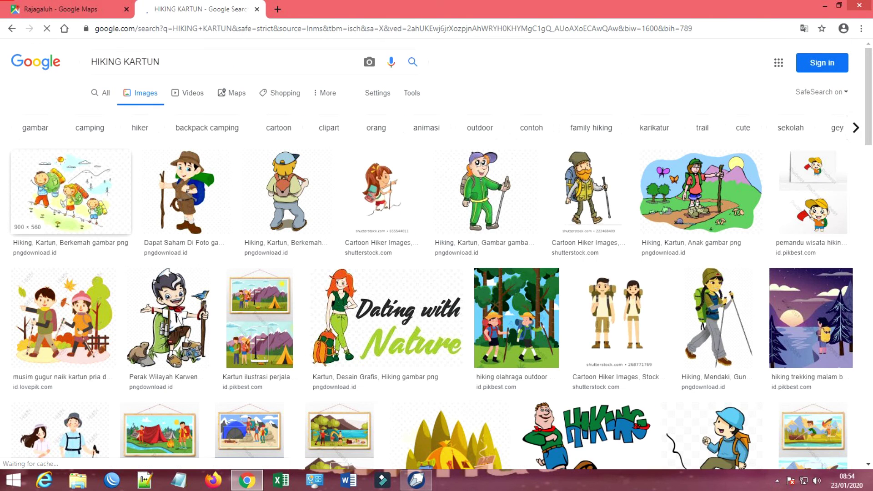
click(160, 62)
text(PNG)
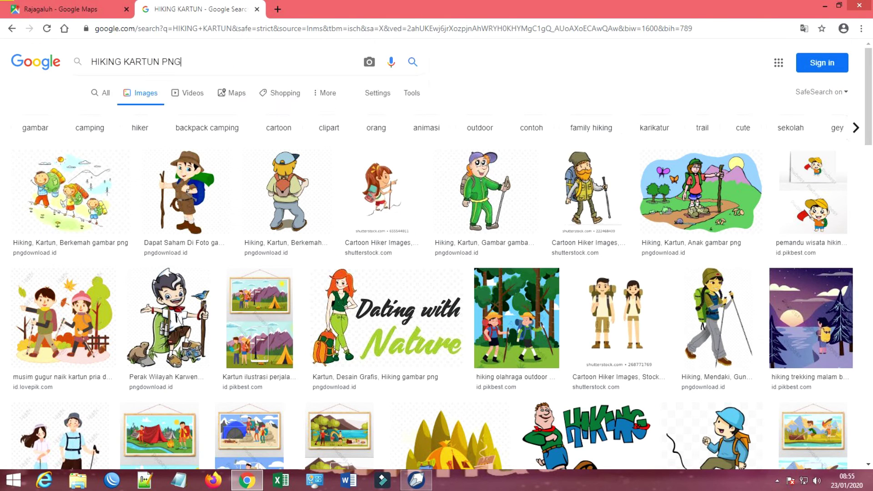
key(Return)
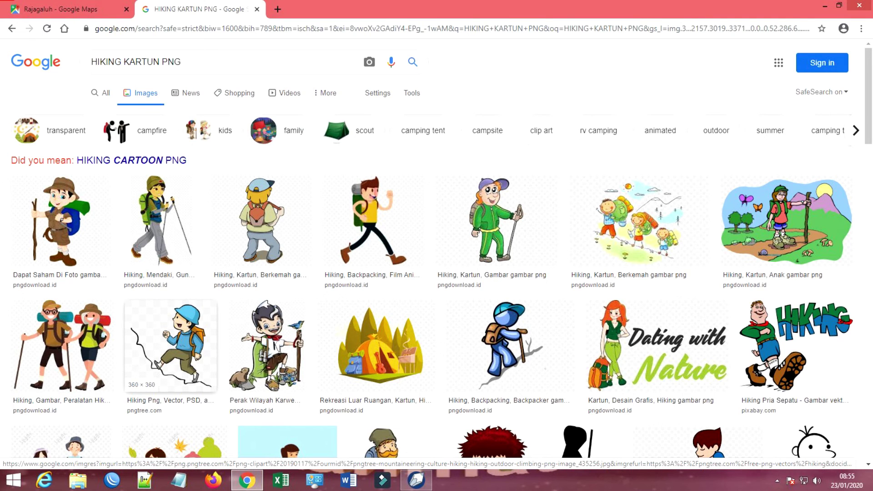
- Browse the "HIKING KARTUN PNG" image results for a hiking picture that suits the banner
scroll(136, 464, down, 2)
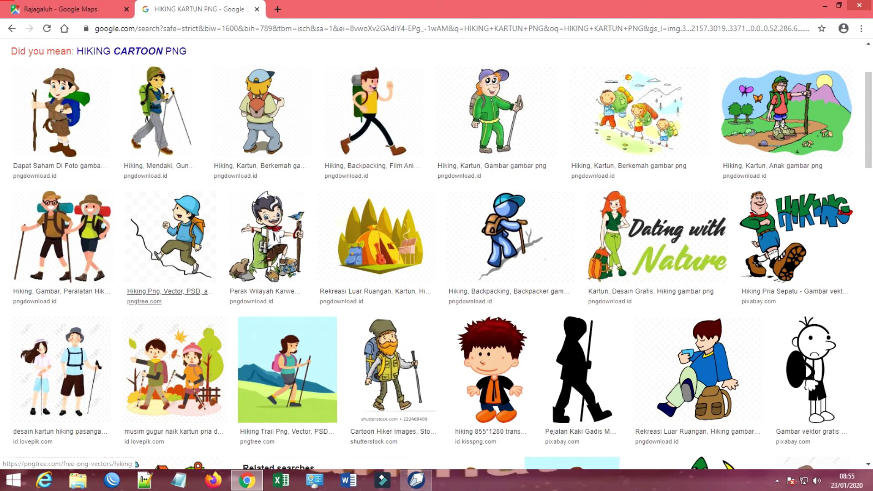
scroll(169, 291, down, 5)
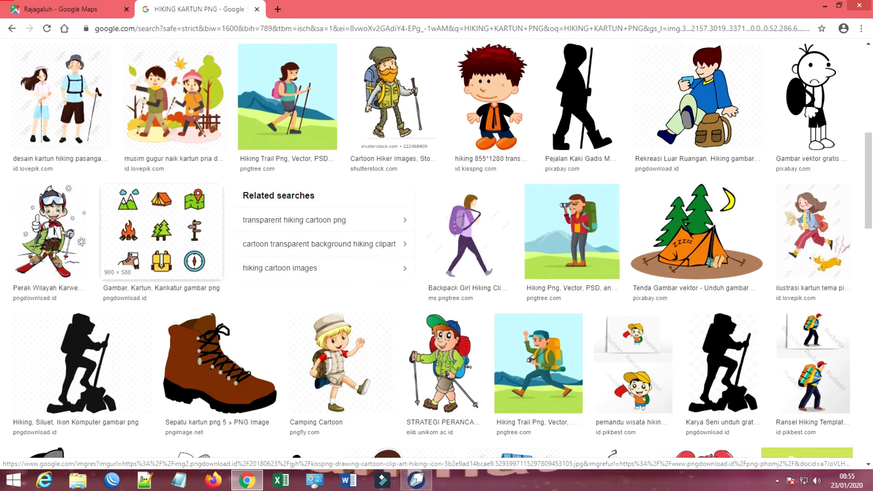
scroll(341, 204, down, 3)
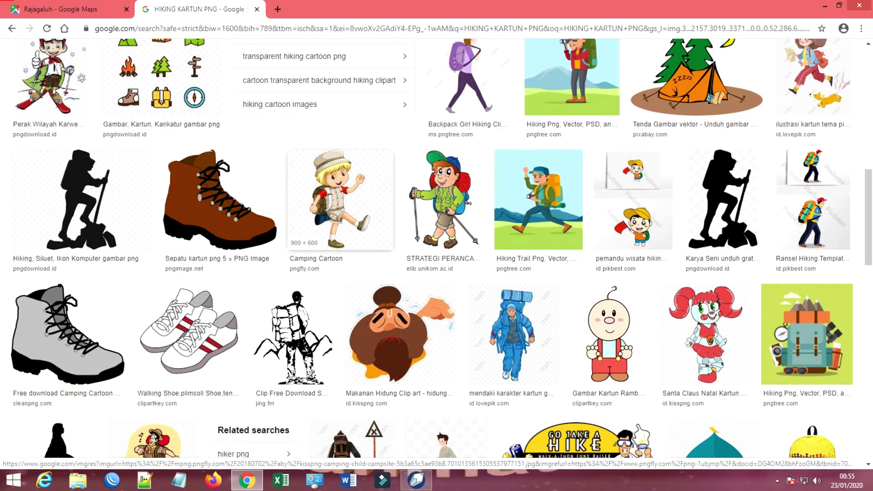
scroll(318, 205, down, 3)
scroll(155, 191, down, 2)
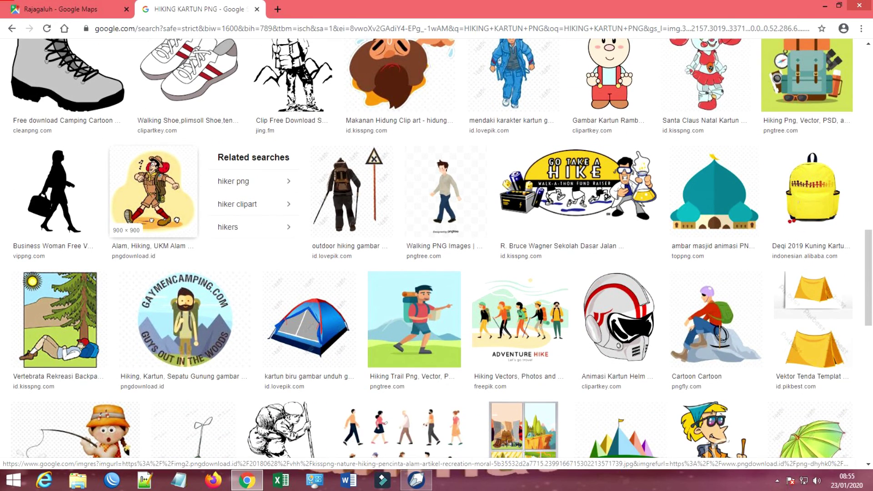
scroll(182, 213, down, 3)
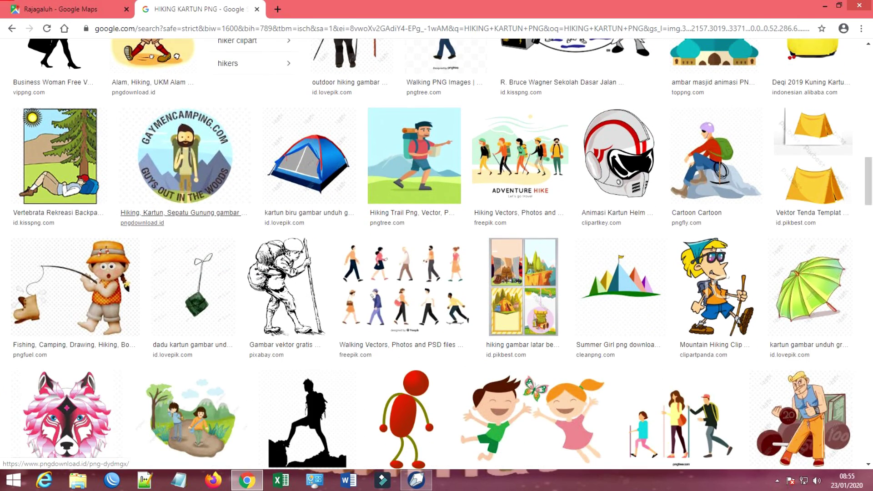
scroll(191, 237, down, 3)
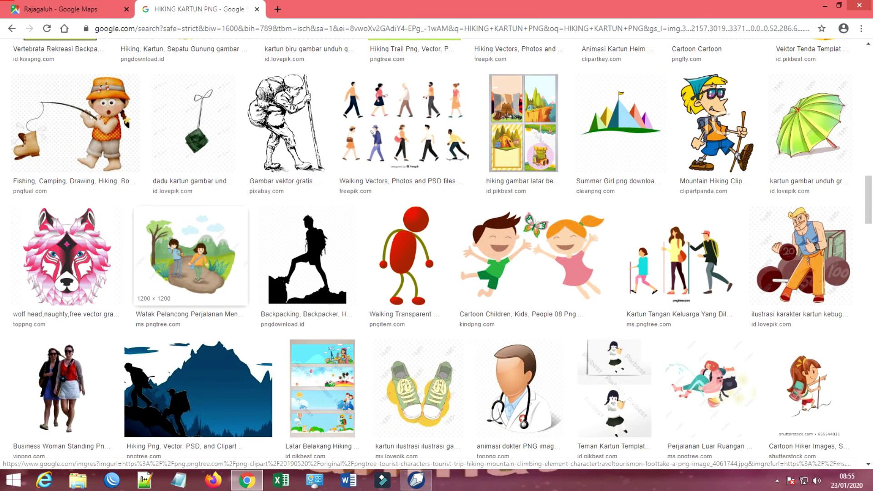
scroll(191, 245, down, 3)
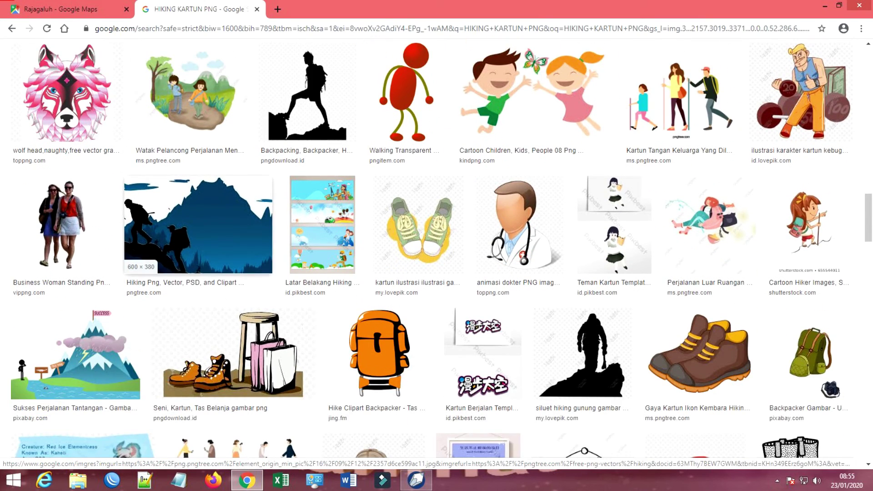
scroll(191, 246, down, 3)
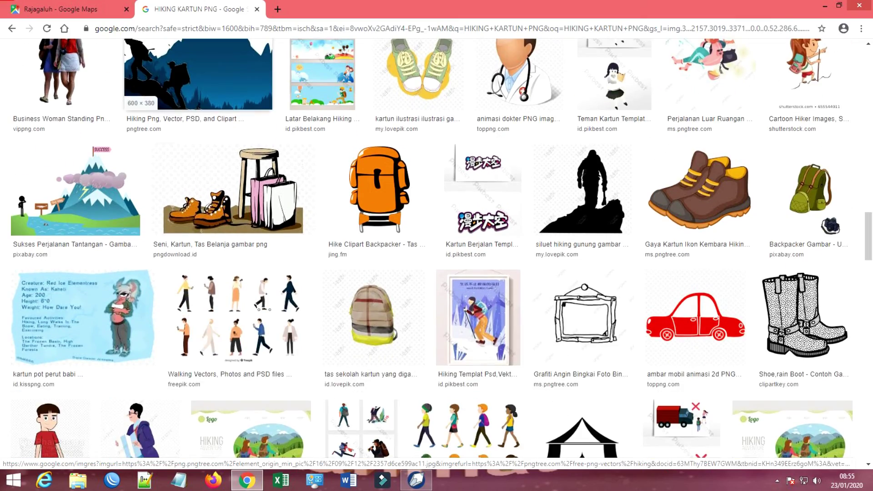
scroll(190, 245, up, 3)
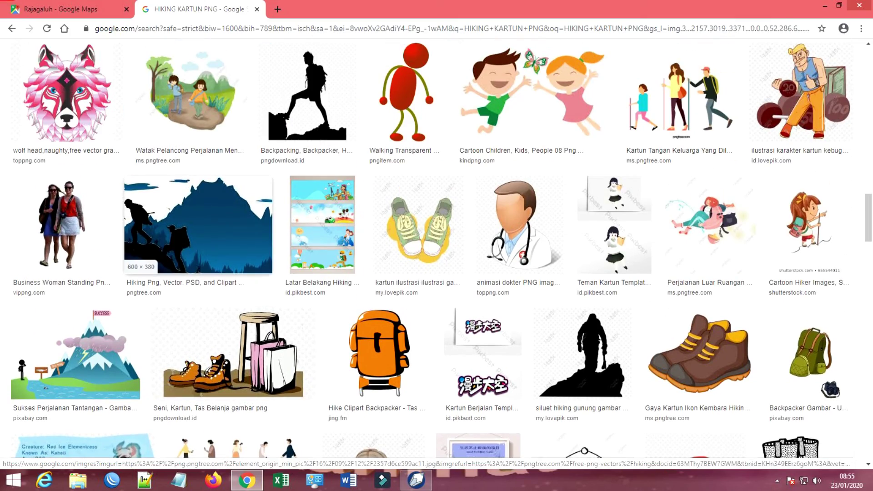
scroll(191, 246, down, 12)
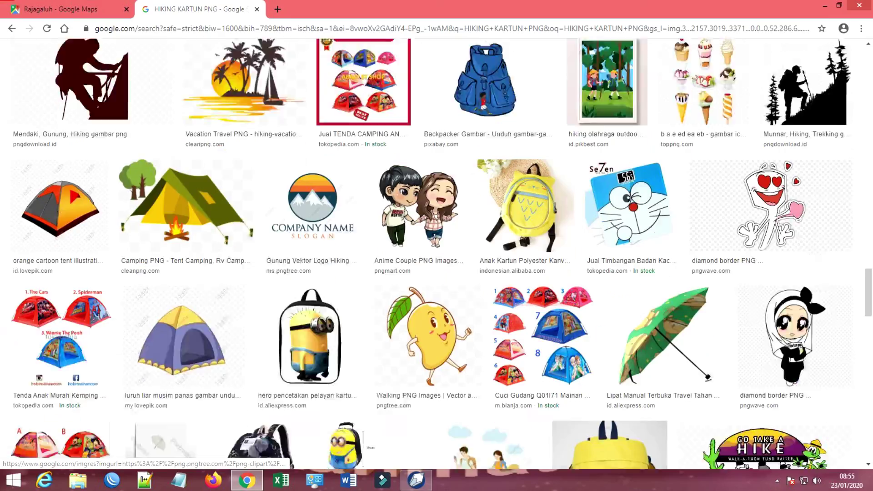
scroll(190, 246, down, 8)
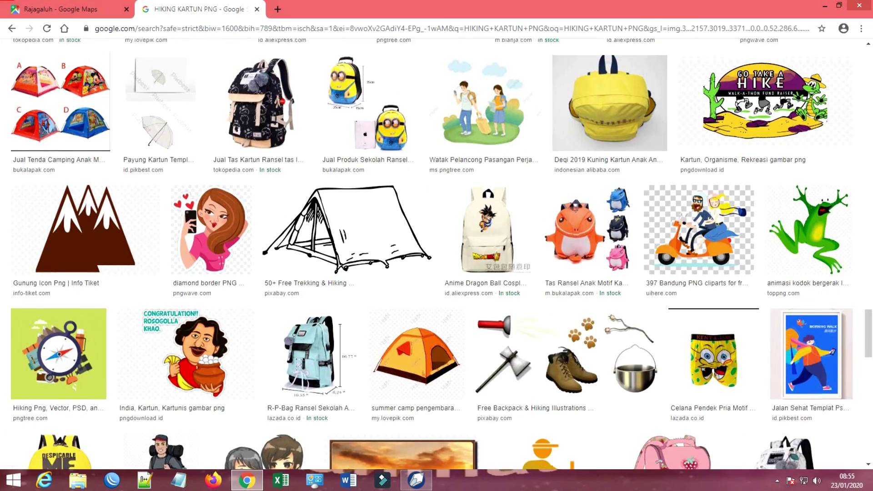
scroll(191, 246, up, 17)
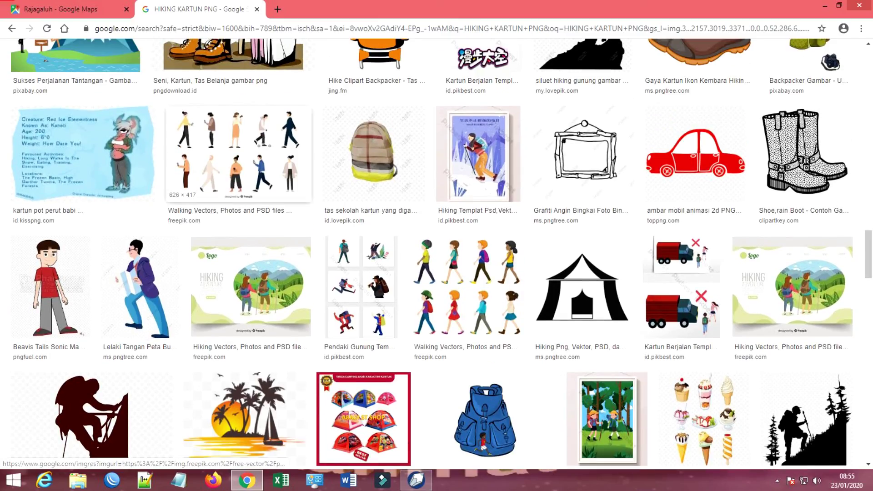
- Preview the black silhouette of a hiker on a slope with pine trees and open its PNGdownload.id page in a new tab
click(805, 420)
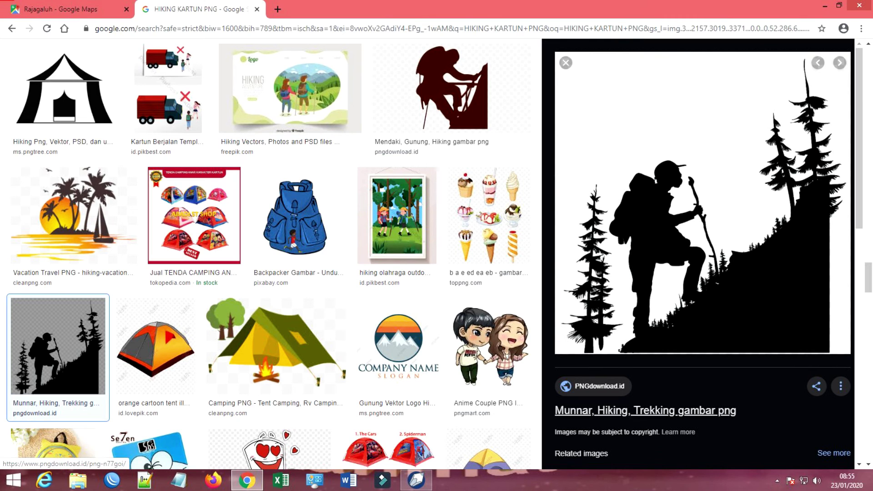
right_click(652, 412)
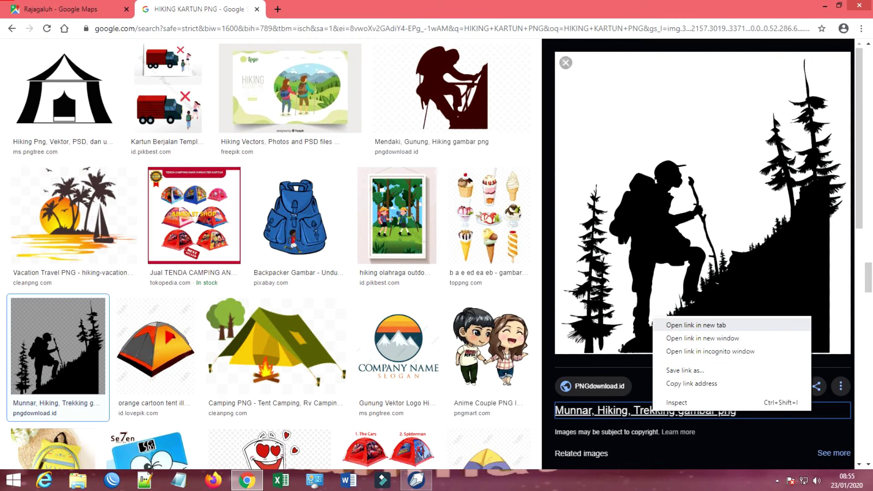
click(673, 324)
key(ctrl+Tab)
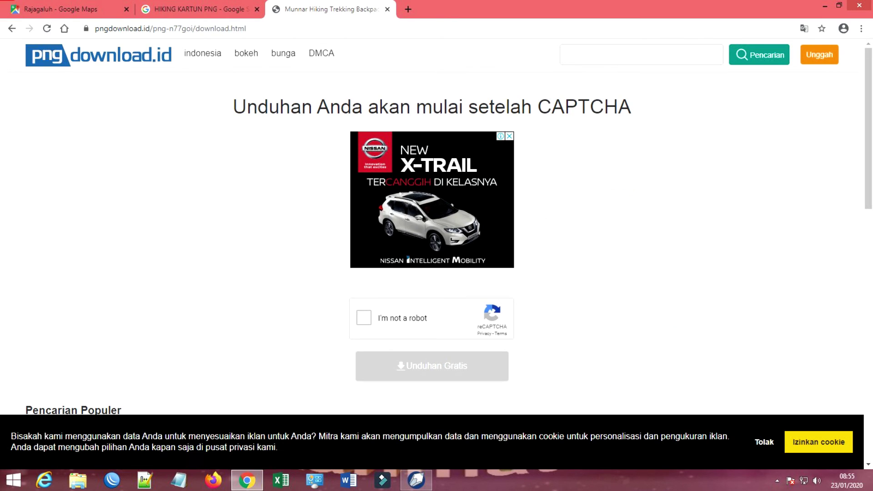
- Complete the robot check to download the hiker PNG for free and show the downloaded file in its folder
click(364, 317)
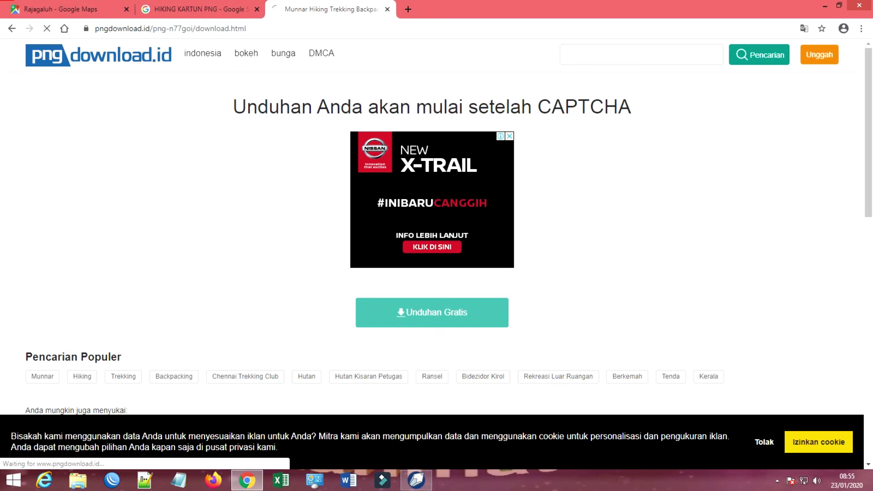
click(432, 312)
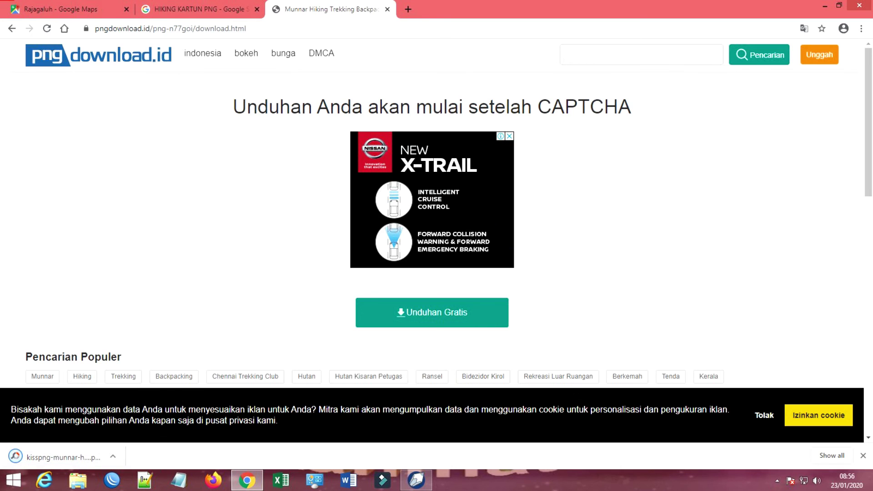
click(113, 456)
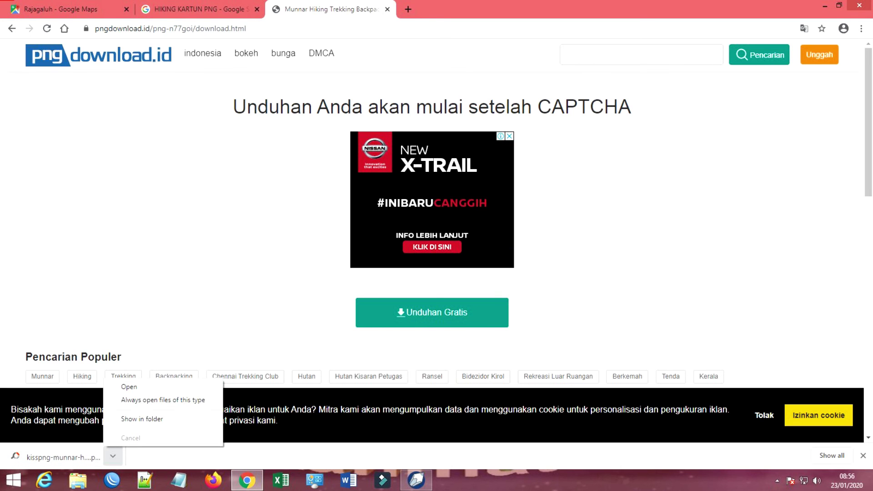
click(136, 415)
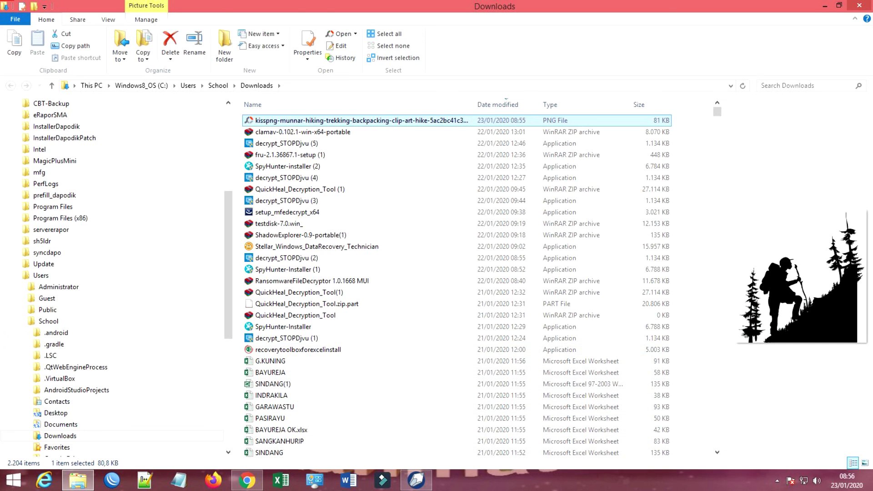
- Switch to CorelDRAW, import the kisspng-munnar-hiking PNG from the Downloads folder and place it above the banner's left part
click(415, 480)
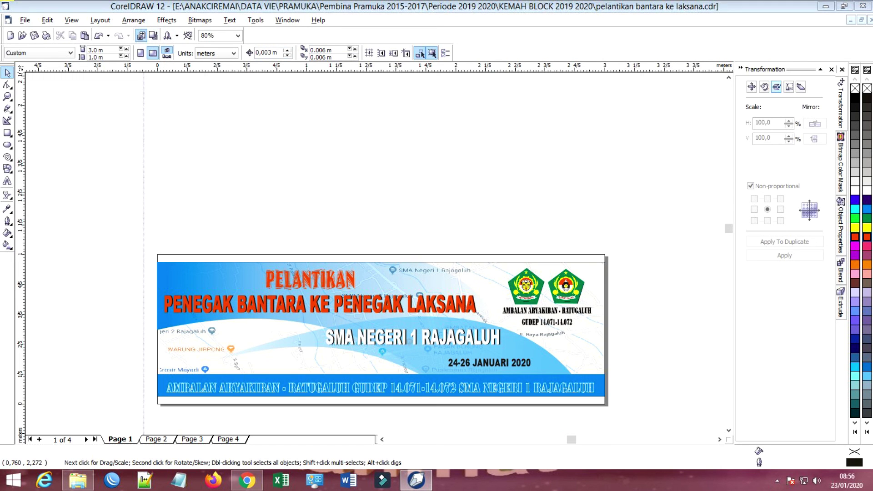
click(141, 35)
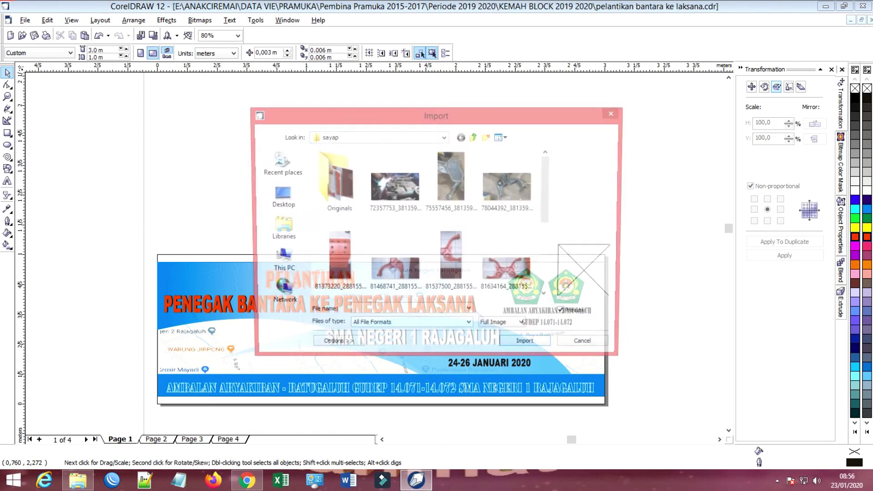
click(279, 227)
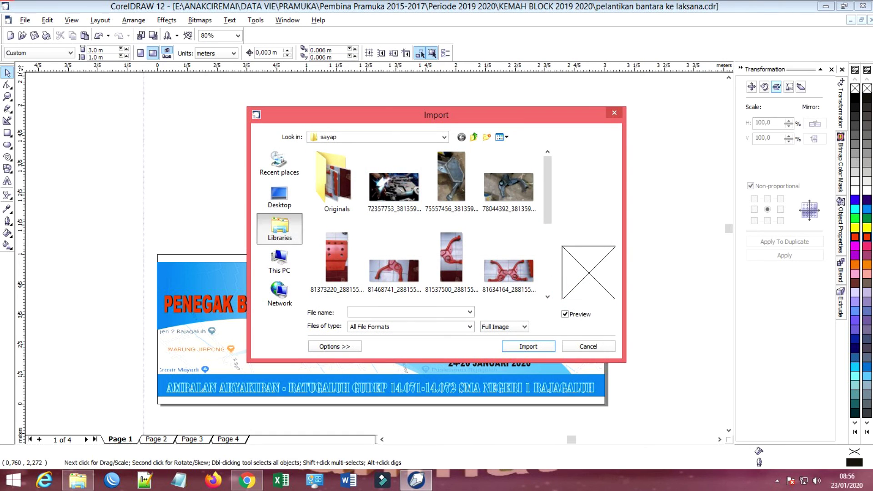
click(279, 258)
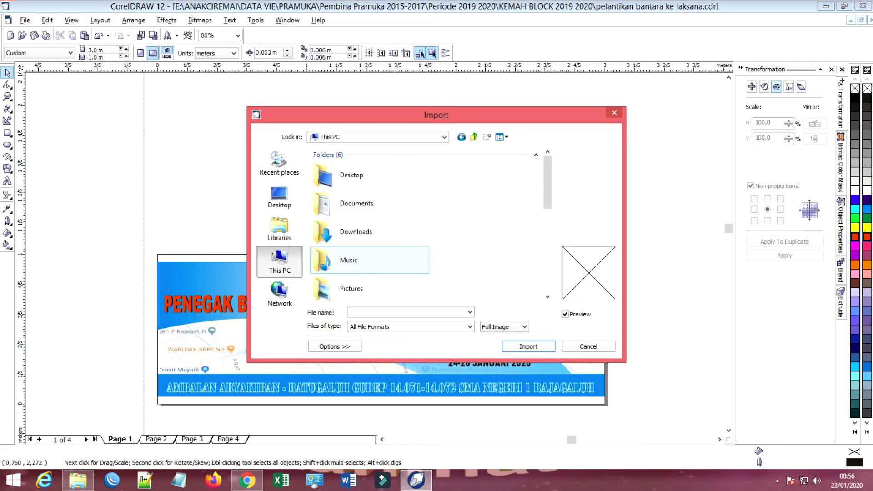
double_click(351, 232)
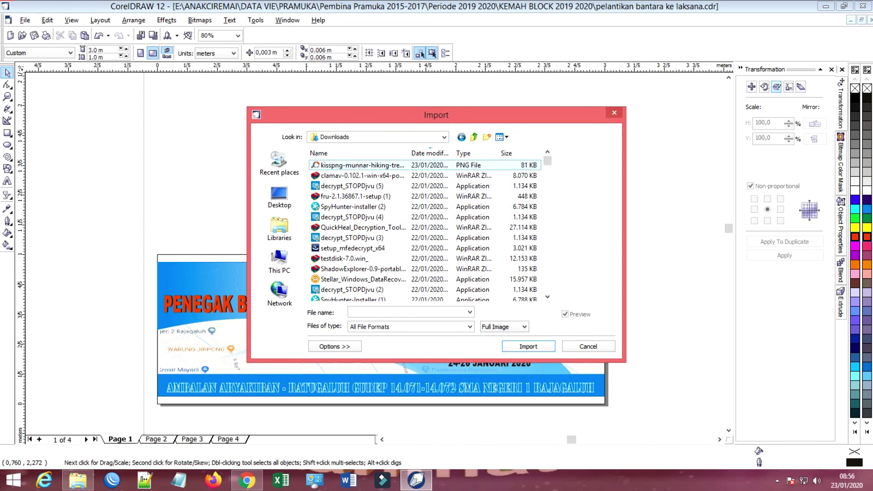
click(359, 165)
click(528, 347)
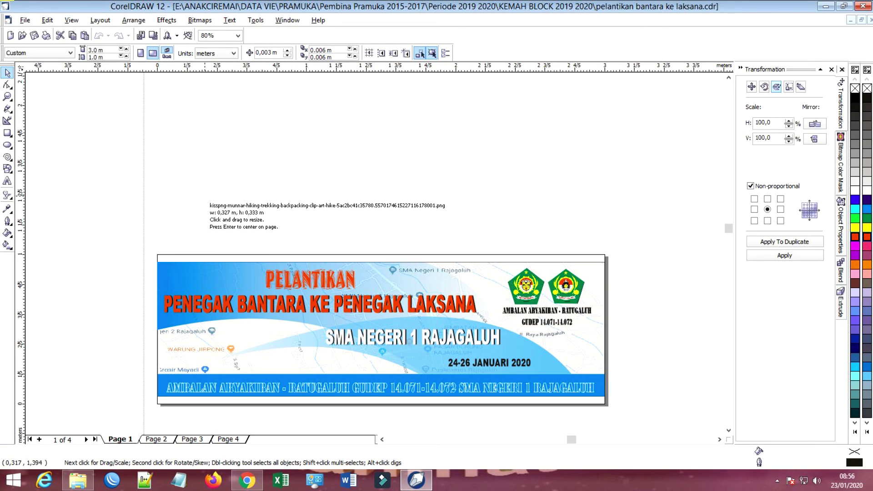
click(204, 195)
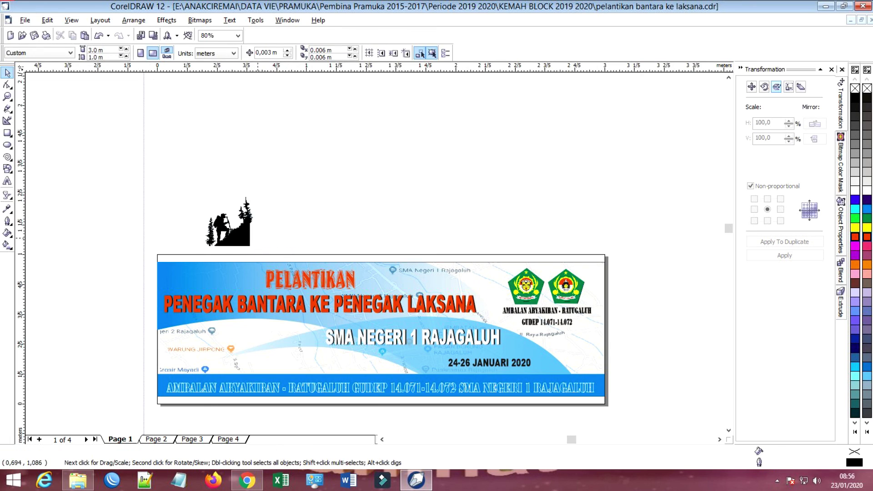
- Move the hiker silhouette to the banner's lower-left corner above the blue strip and enlarge it to about 0.417 x 0.425 m
drag(224, 224, 191, 343)
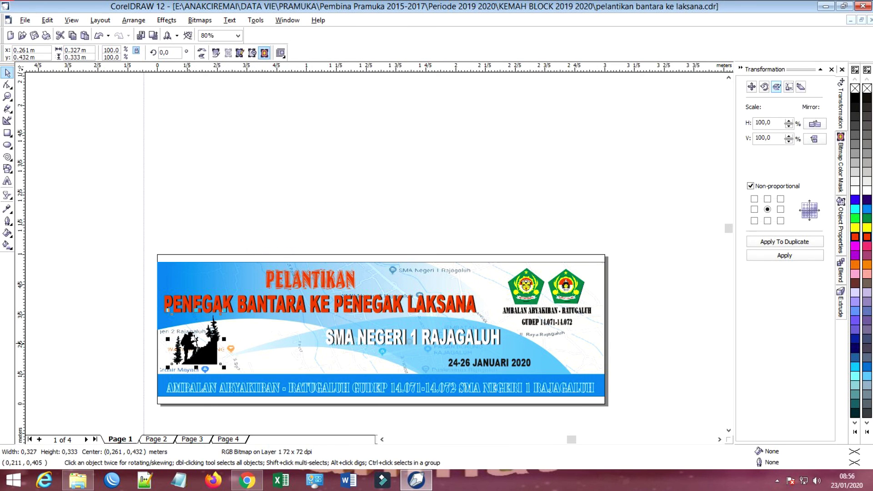
mouse_move(224, 367)
mouse_down()
mouse_move(229, 372)
mouse_move(202, 357)
mouse_move(215, 360)
mouse_up()
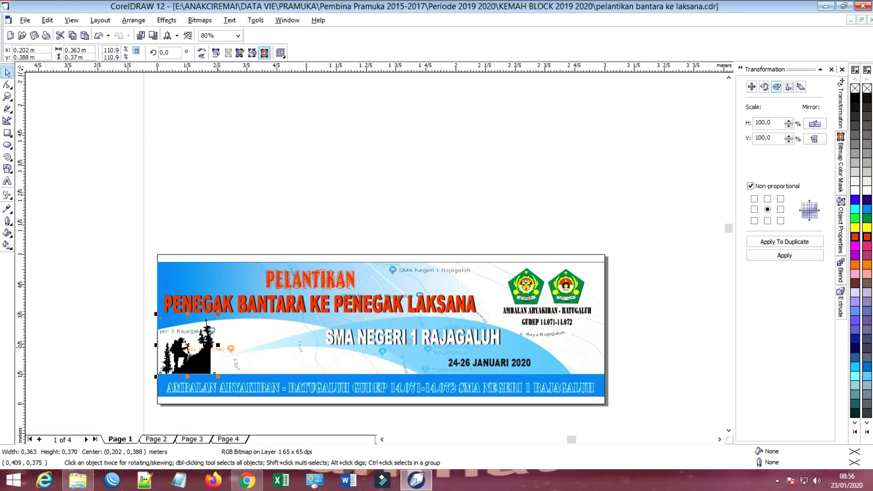
drag(218, 314, 225, 307)
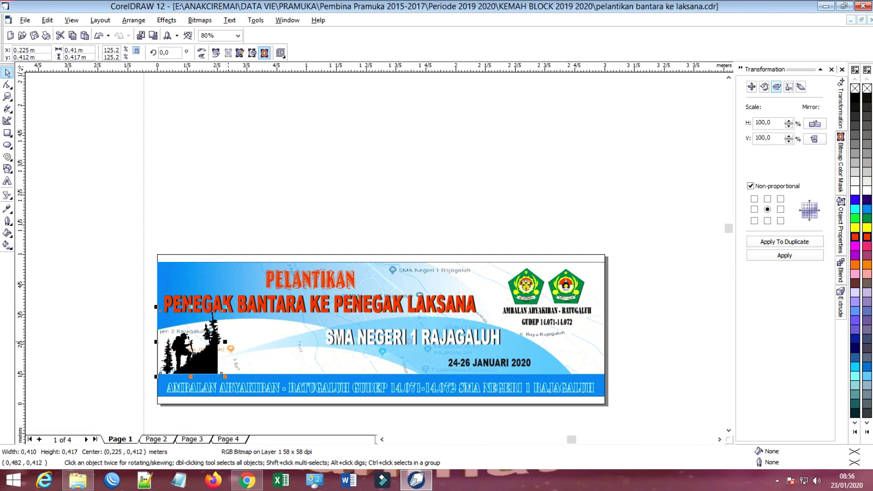
drag(225, 376, 201, 364)
scroll(207, 345, up, 4)
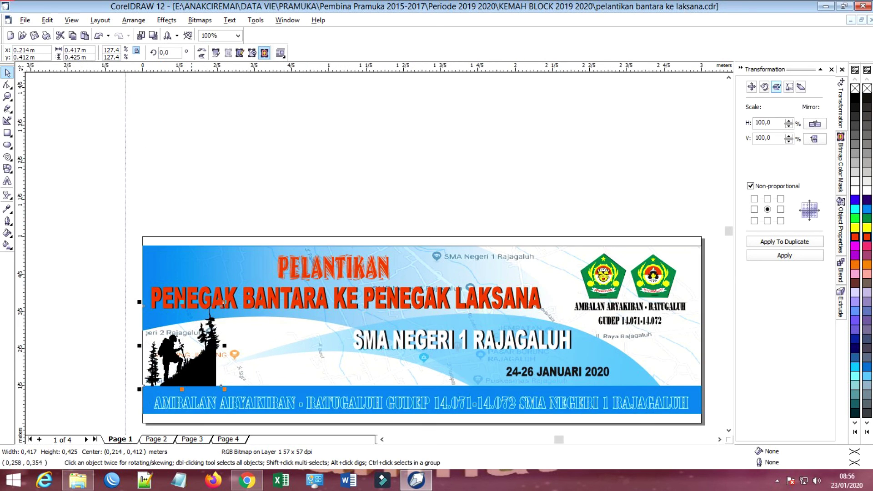
- Shift the hiker silhouette slightly right, then stretch it leftwards to the banner's edge, to a width of about 0.468 m
scroll(211, 288, down, 4)
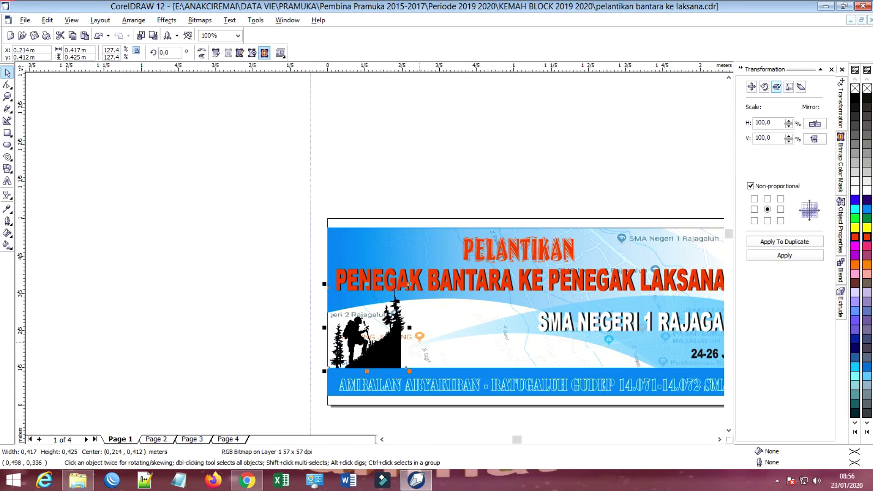
scroll(371, 340, up, 4)
drag(370, 340, 386, 341)
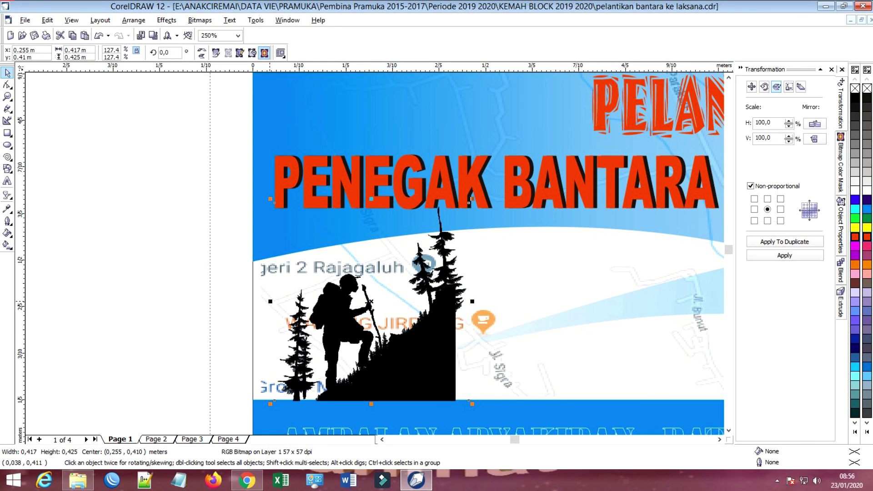
drag(270, 301, 251, 300)
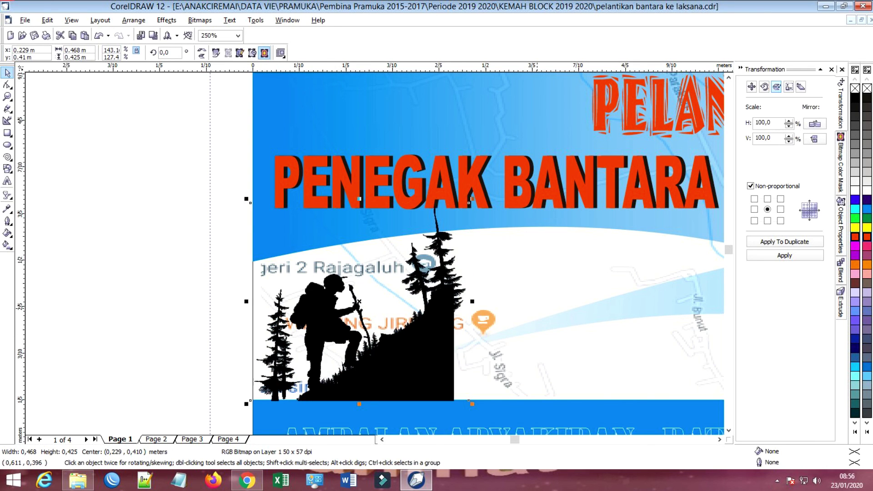
- Stretch the map background leftwards to a width of 2.991 m and shift it slightly right and down
click(535, 277)
click(525, 274)
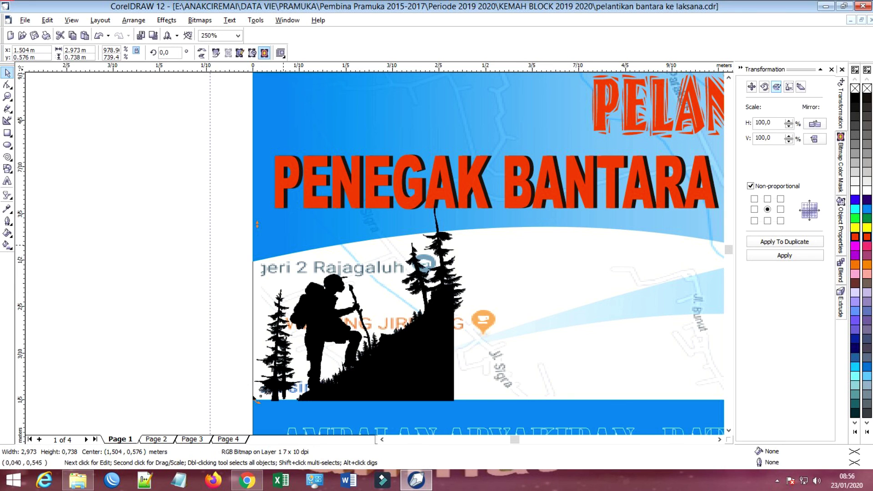
click(561, 375)
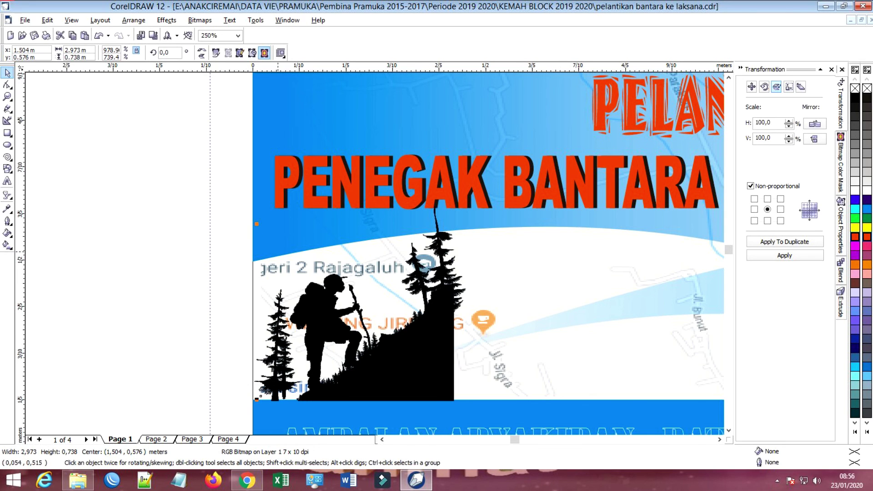
drag(259, 226, 253, 224)
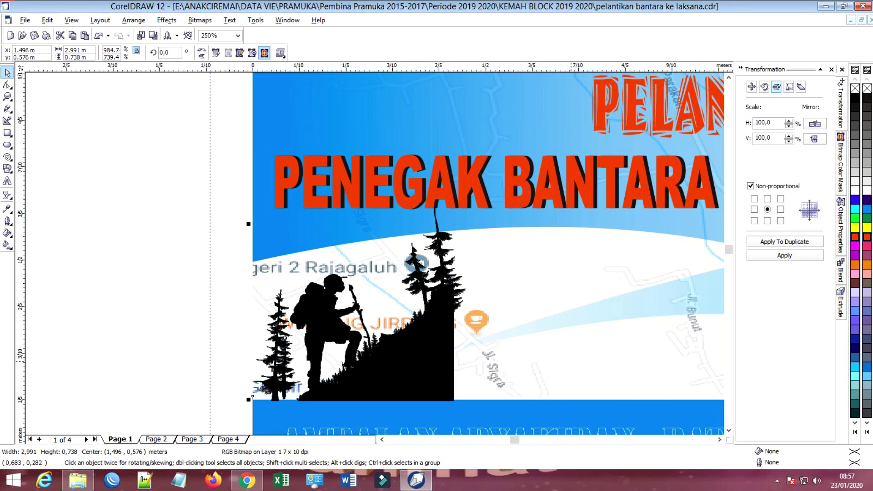
drag(571, 361, 572, 365)
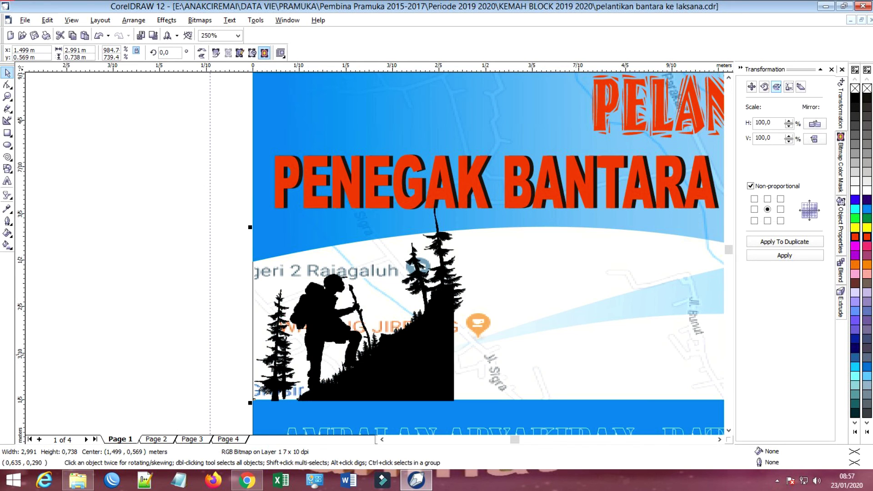
click(237, 257)
- Stretch the hiker silhouette rightwards to a width of about 0.531 m, keeping its height
click(432, 318)
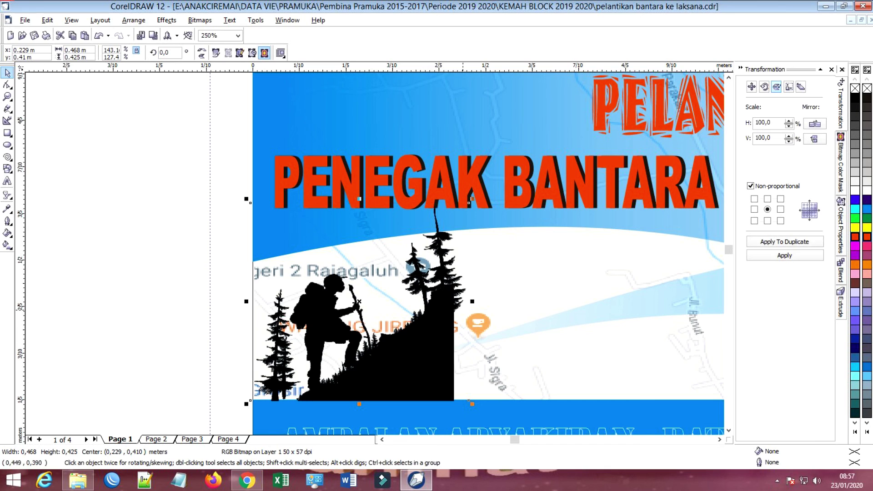
click(235, 257)
scroll(266, 259, down, 2)
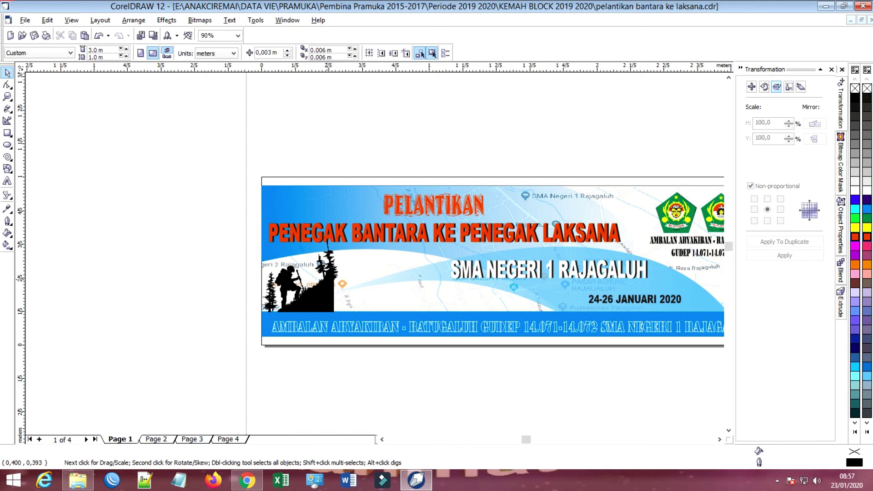
click(303, 280)
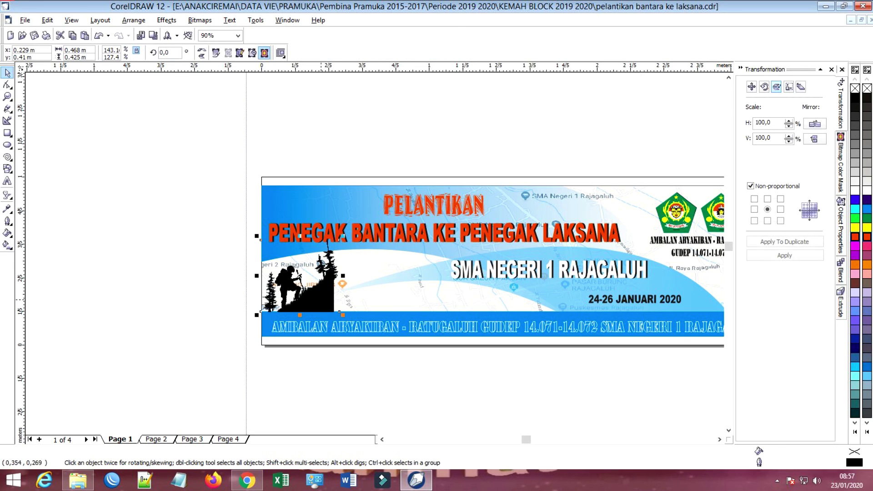
drag(342, 275, 352, 274)
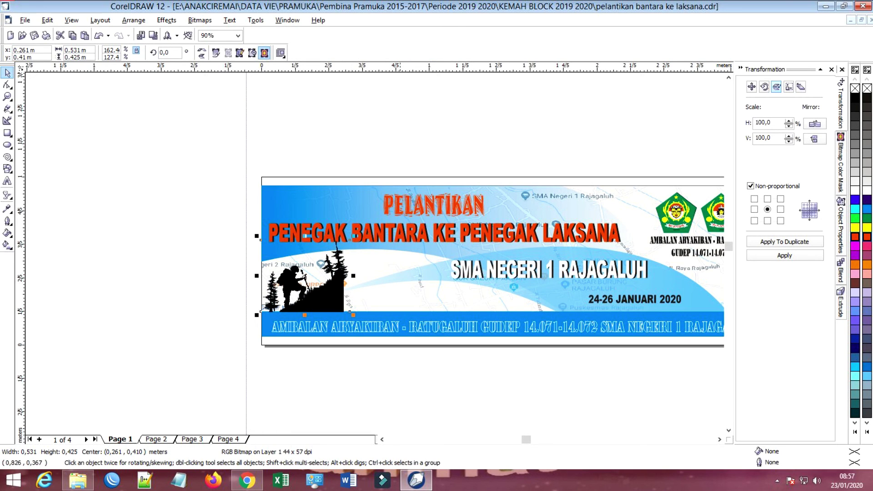
- Bring the fading ice-blue curved shape to the front of the banner's objects
click(398, 279)
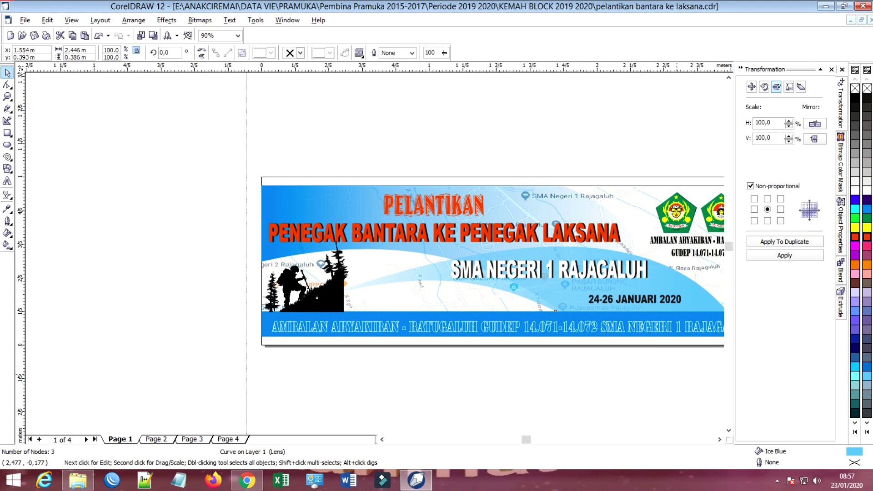
key(Escape)
click(694, 302)
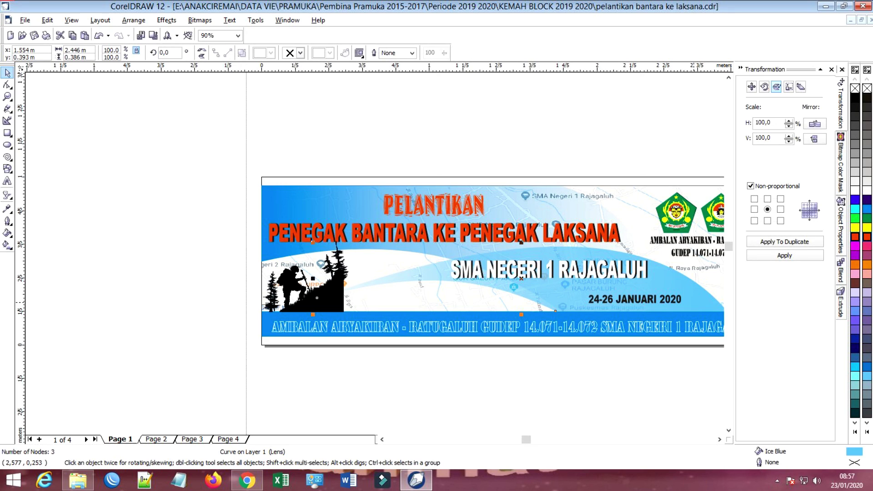
key(shift+Page_Up)
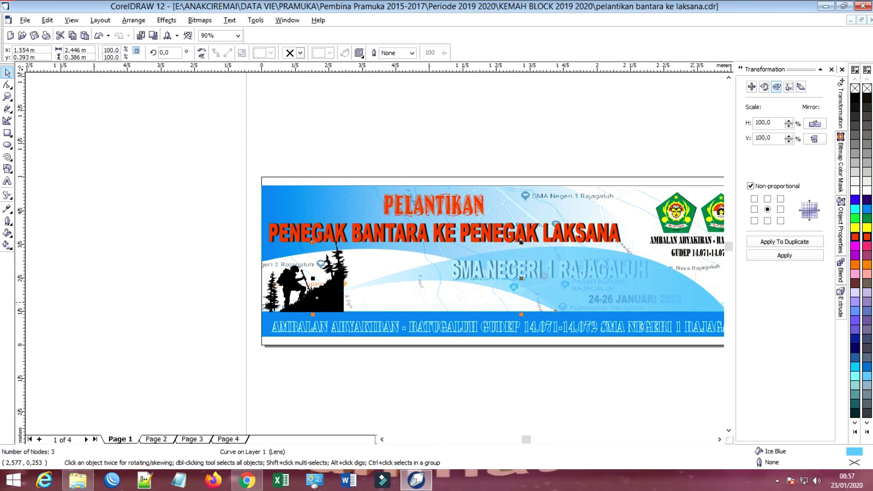
key(Escape)
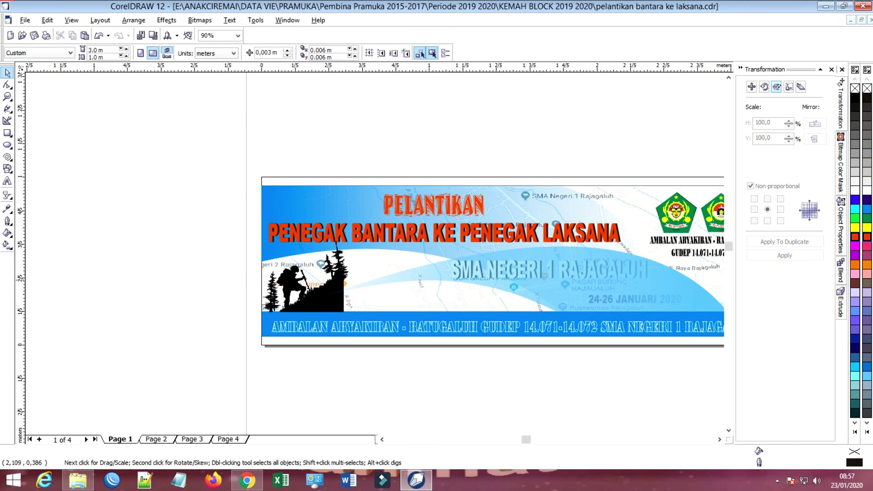
- Bring the "SMA NEGERI 1 RAJAGALUH" and "24-26 JANUARI 2020" texts in front of the ice-blue shape
key(Tab)
click(459, 274)
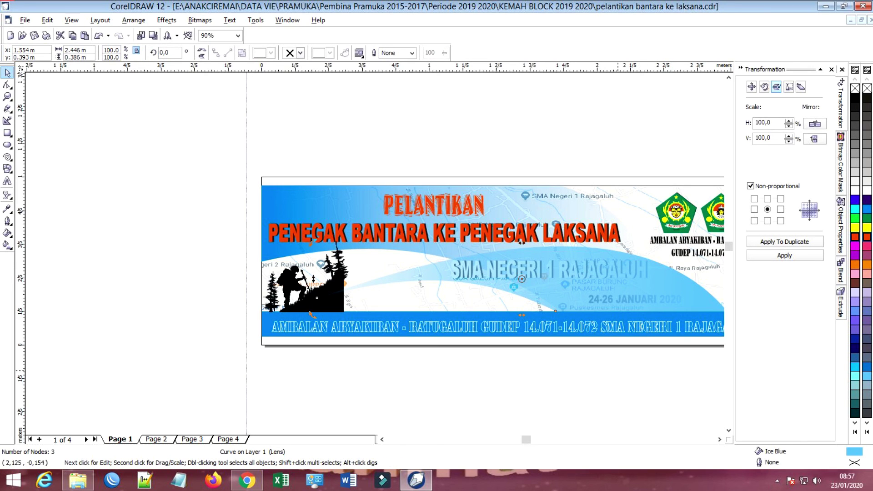
click(651, 386)
drag(717, 370, 460, 246)
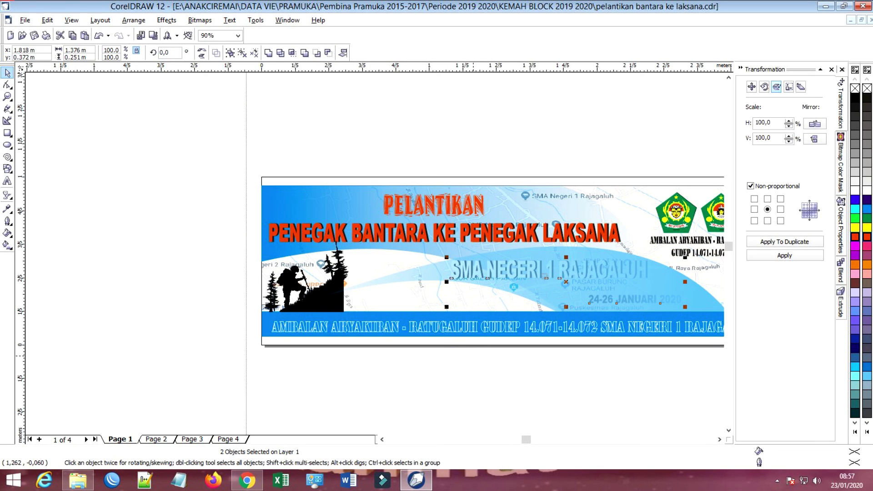
key(Escape)
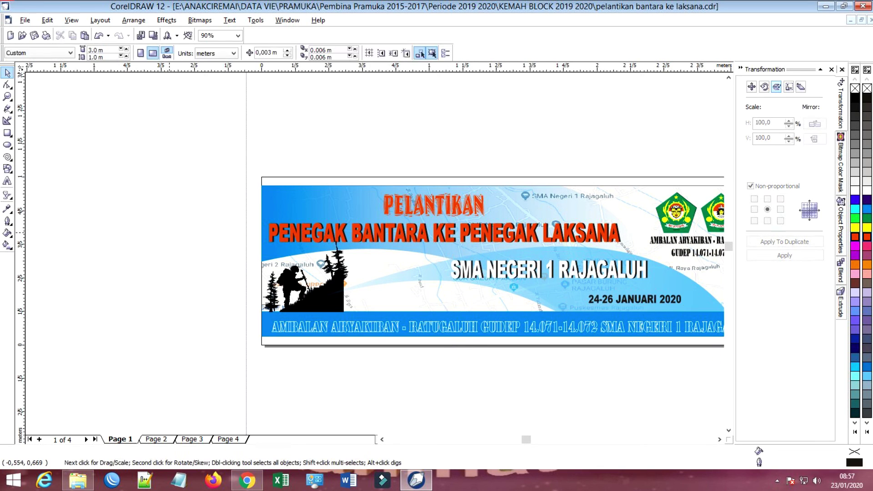
- Export the banner as a 300 dpi RGB PNG named "HIKING PELANTIKAN BANTARA KE LAKSANA" in the KEMAH BLOCK 2019 2020 folder
scroll(425, 319, down, 1)
scroll(432, 318, down, 1)
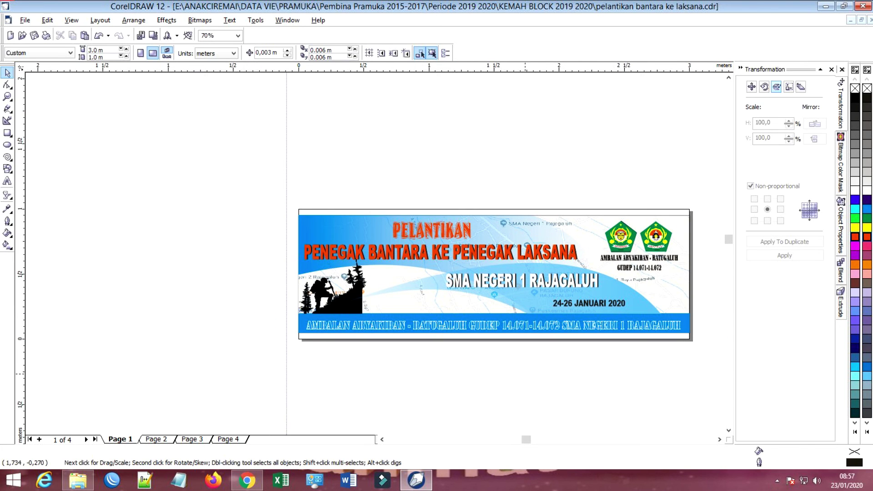
key(F5)
key(F4)
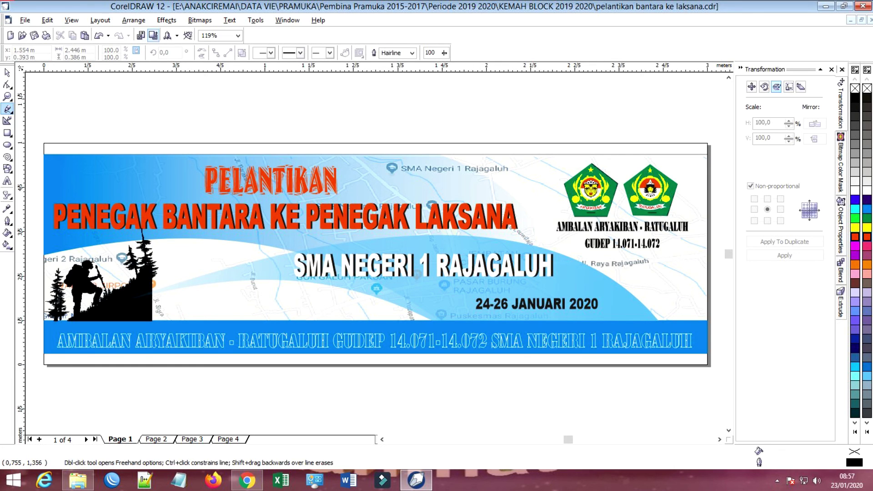
click(153, 35)
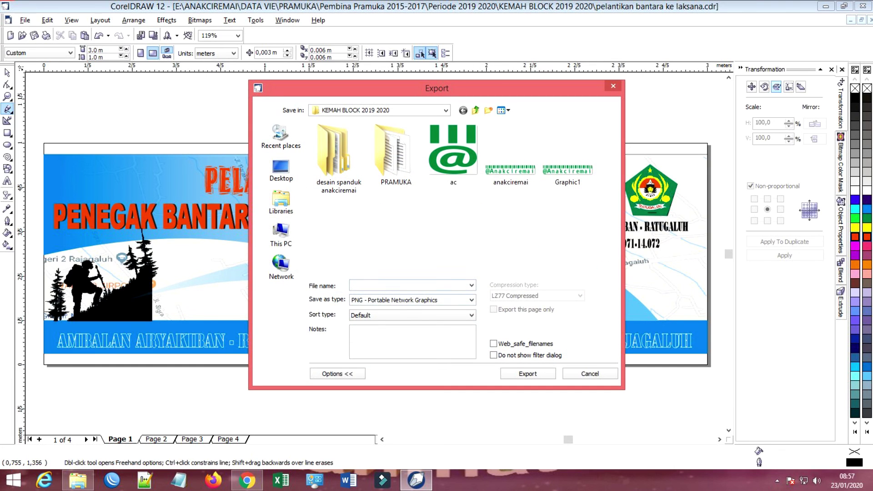
text(KEMA)
key(ctrl+a)
text(HIKING PELANTIKAN BANTARA KE LAKSANA)
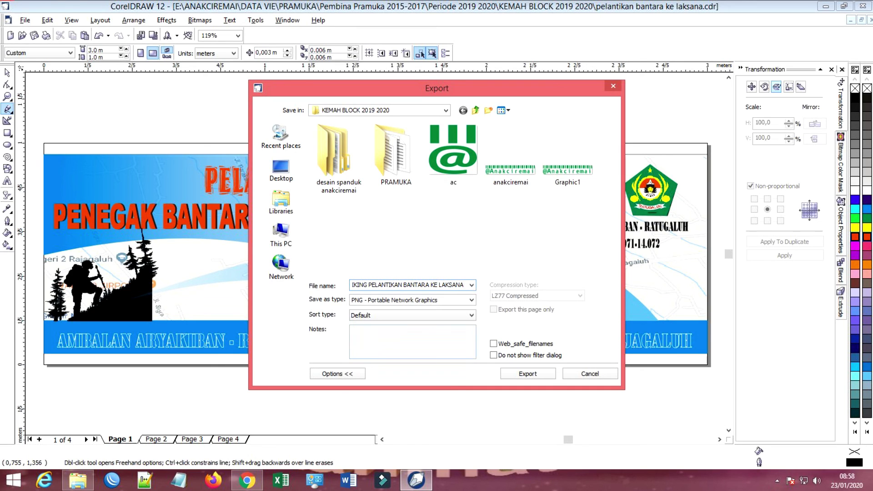
key(Return)
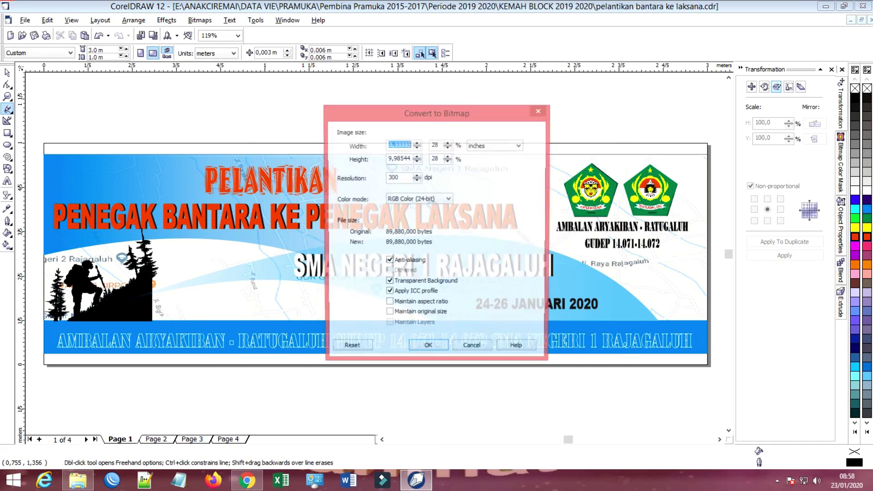
key(Return)
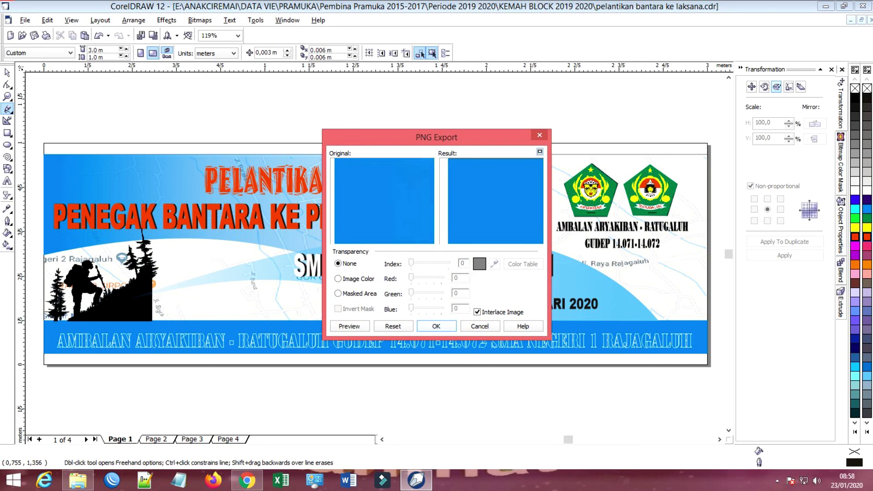
key(Return)
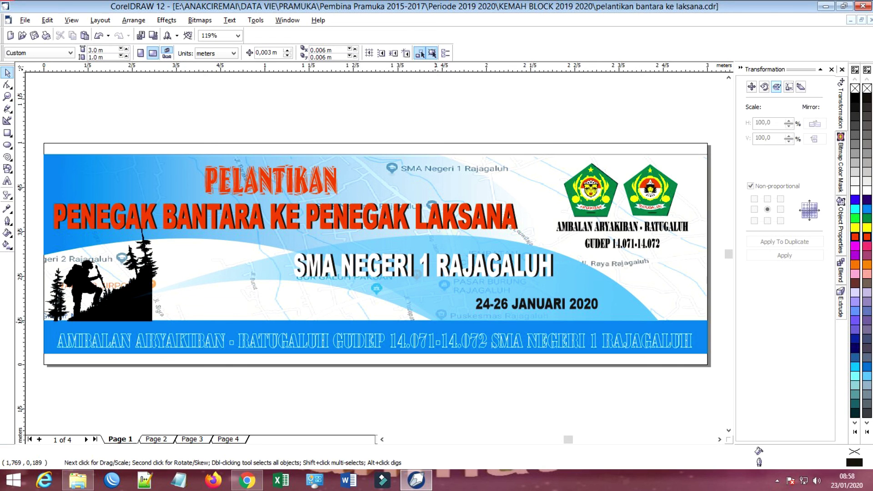
- Capture a screenshot of the banner area and save it as the PNG "BANTARA KE LAKSANA" in Pictures
key(Print)
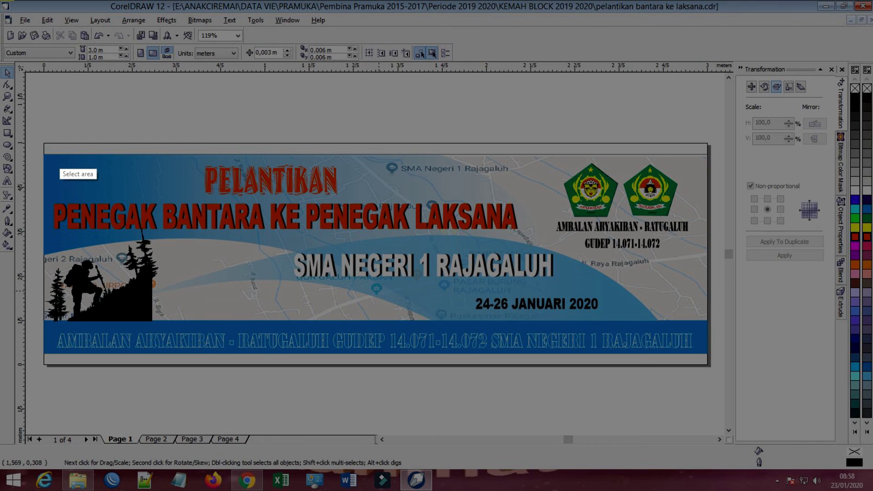
drag(41, 152, 713, 359)
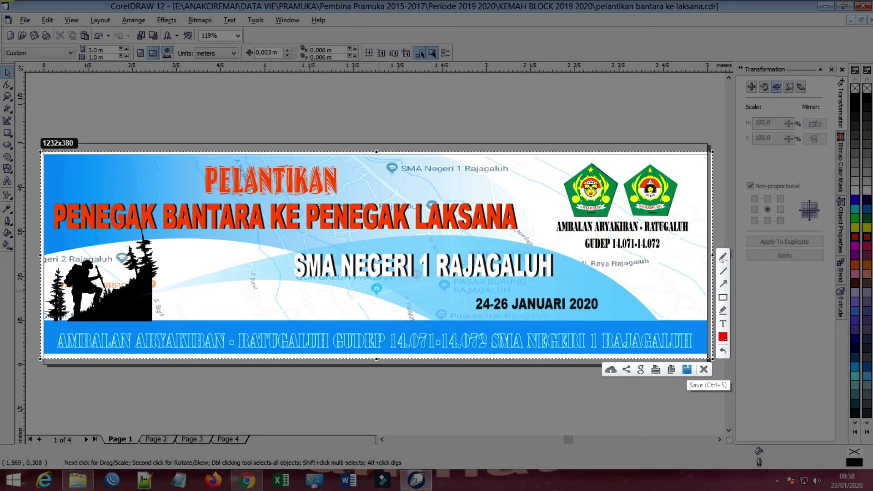
click(687, 370)
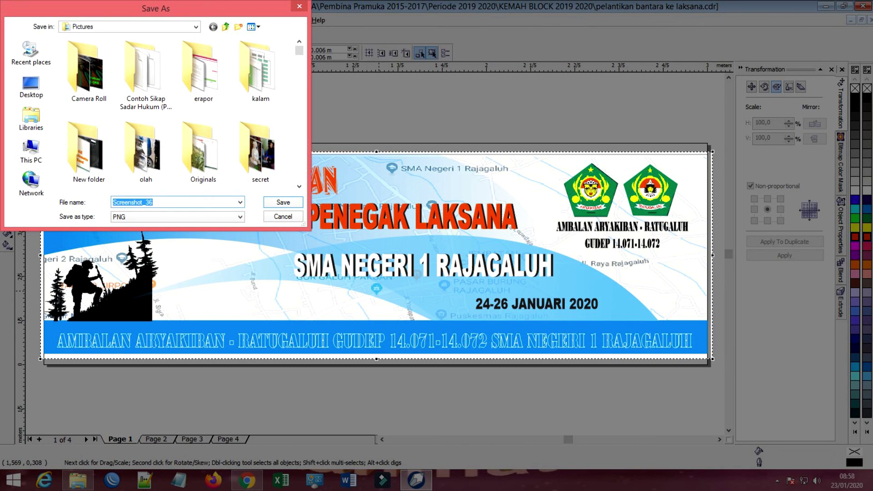
text(B)
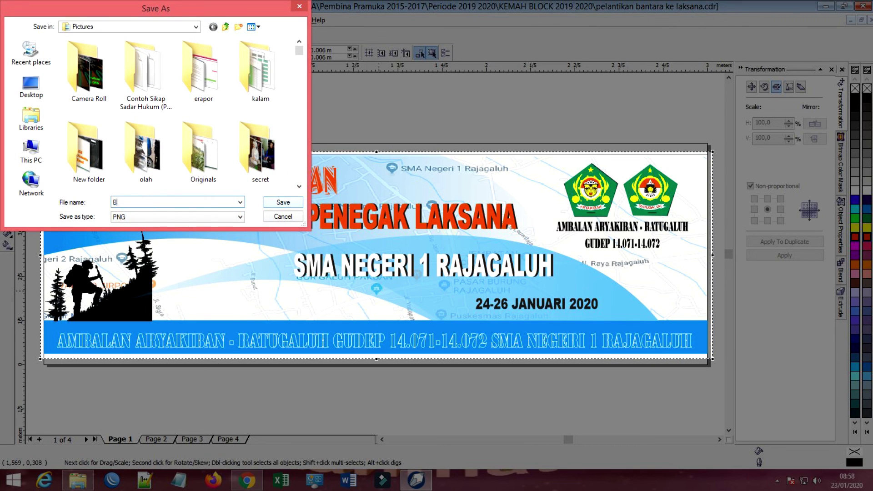
text(A)
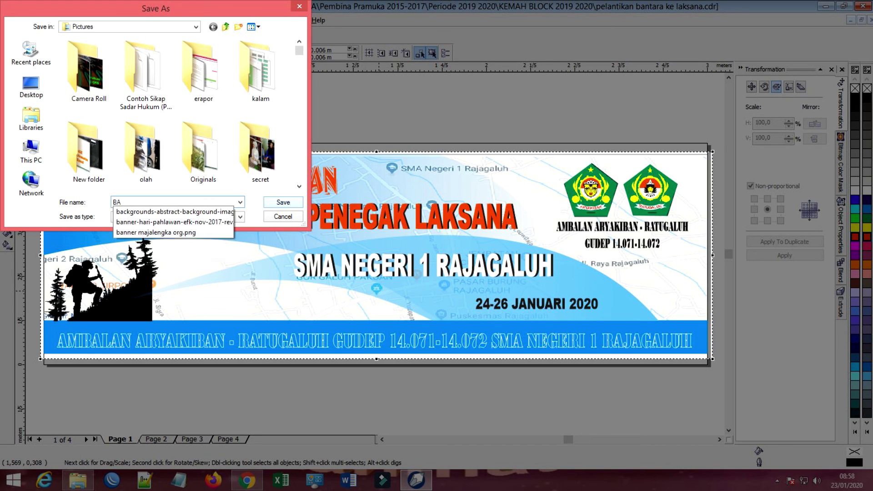
text(NTARA KE LAKSANA)
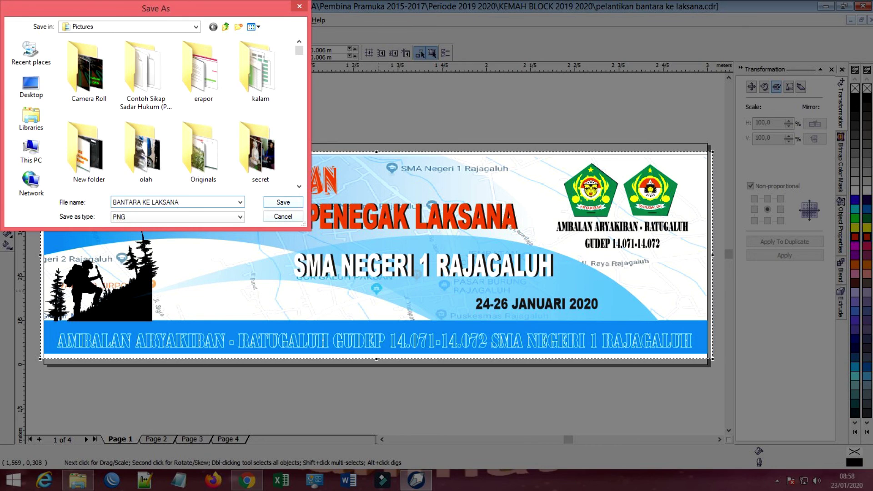
key(Return)
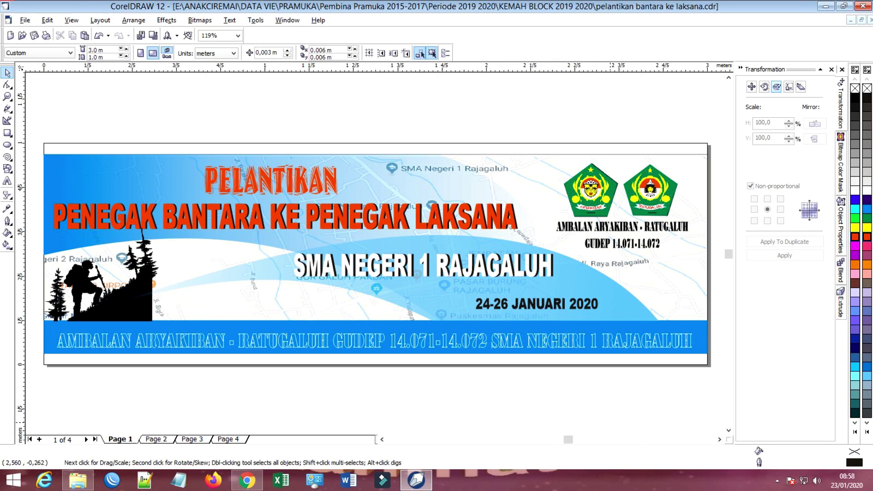
click(777, 481)
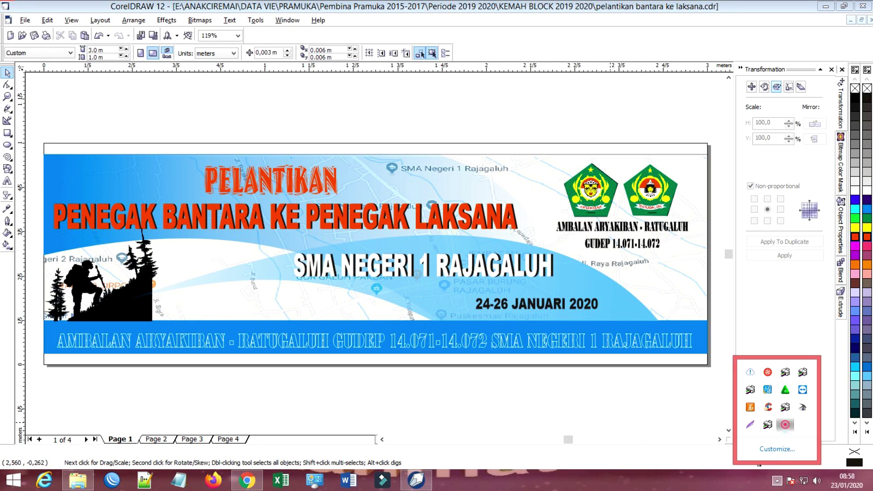
right_click(785, 425)
click(777, 433)
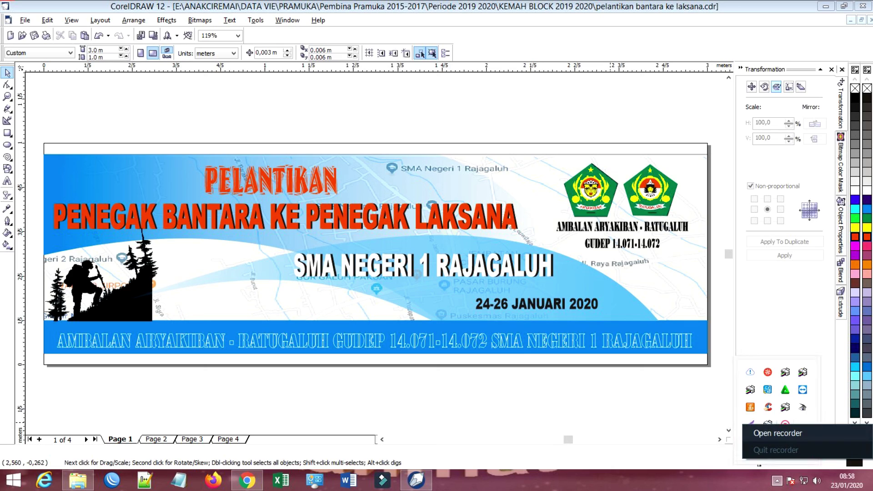